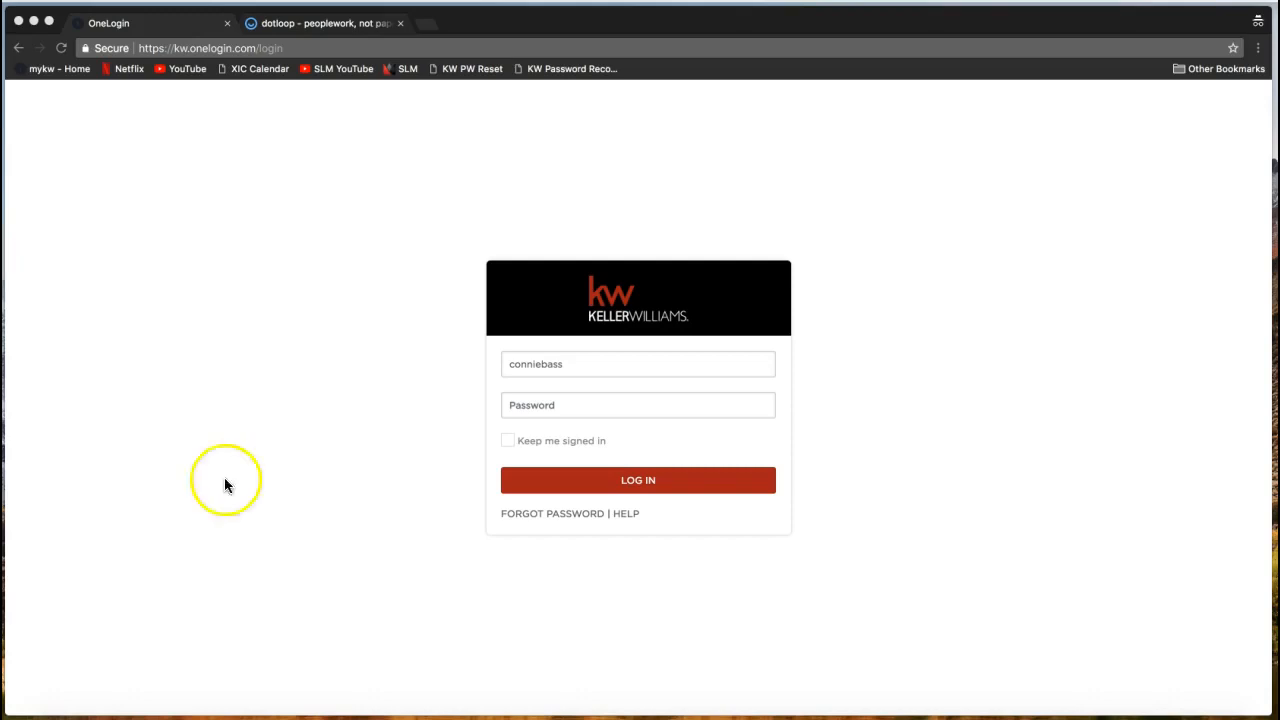
Enter mykw.kw.com in Chrome's address bar, dropping the suggested /kwintranet/ ending.
{"action": "left_click", "coordinate": [234, 48]}
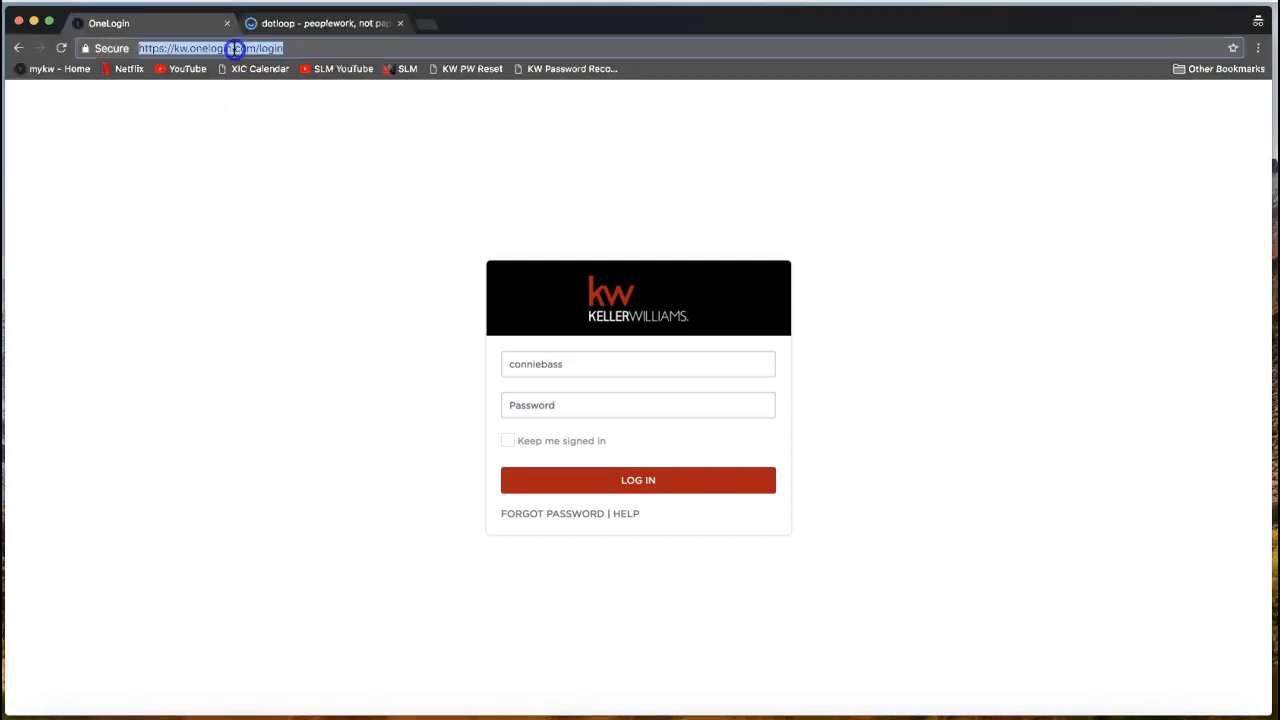
{"action": "type", "text": "myk"}
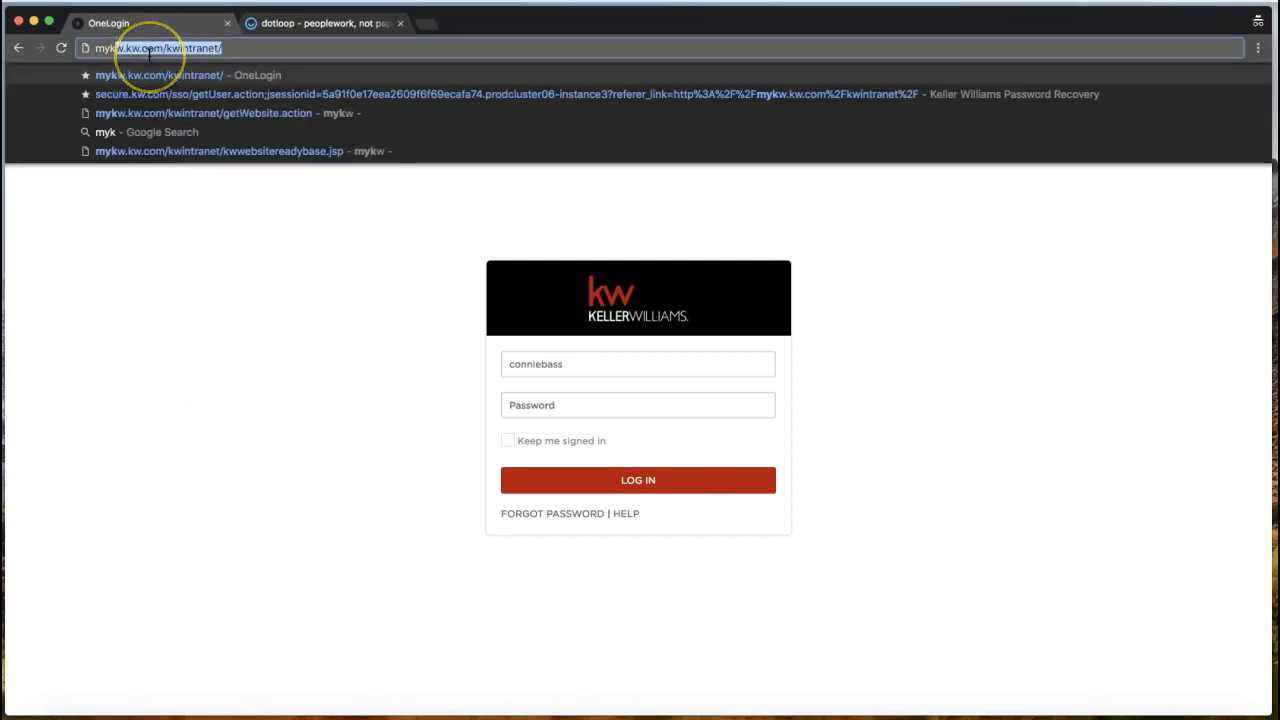
{"action": "type", "text": "kw"}
{"action": "key", "text": "BackSpace"}
{"action": "key", "text": "BackSpace"}
{"action": "type", "text": "w.kw.com"}
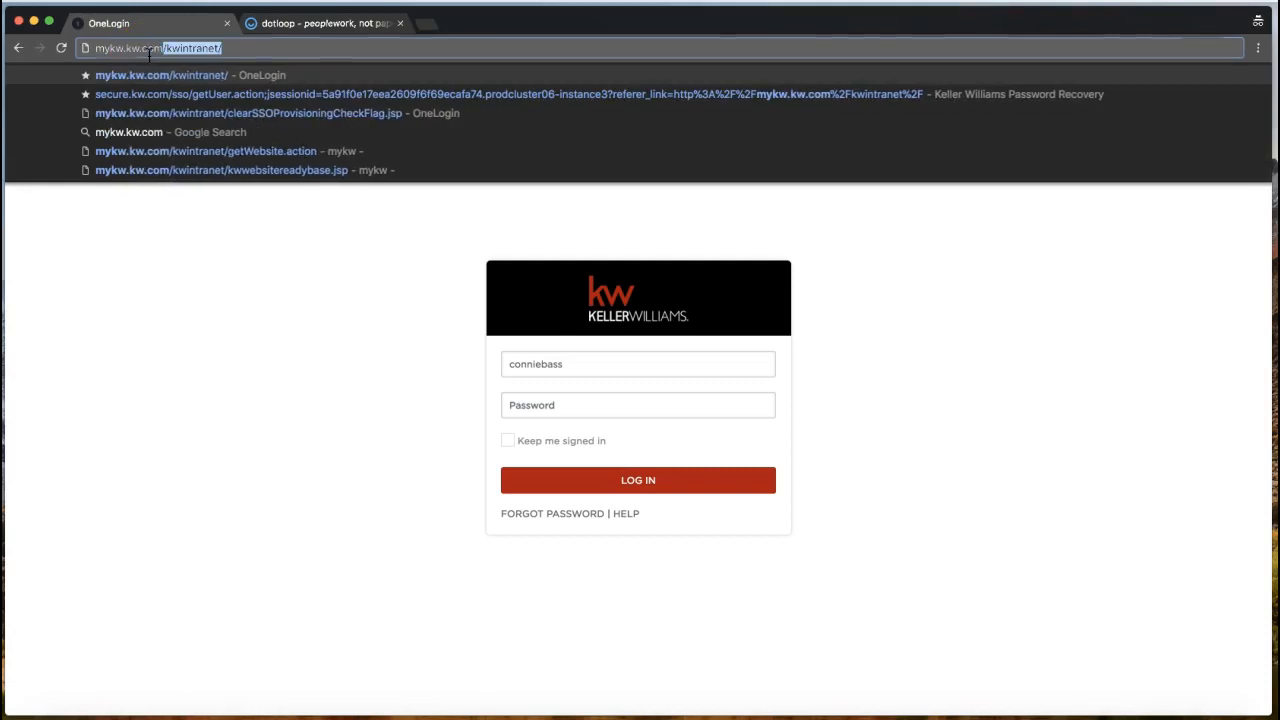
{"action": "key", "text": "Delete"}
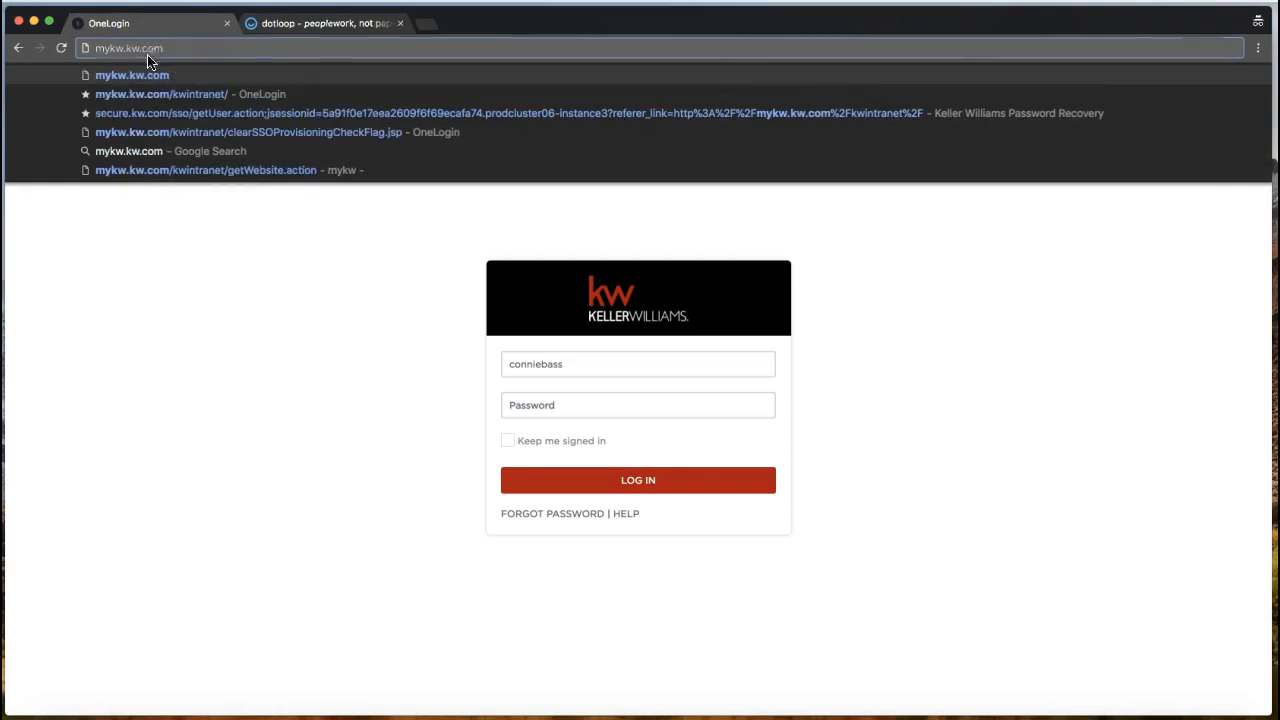
{"action": "left_click_drag", "start_coordinate": [95, 48], "coordinate": [170, 48]}
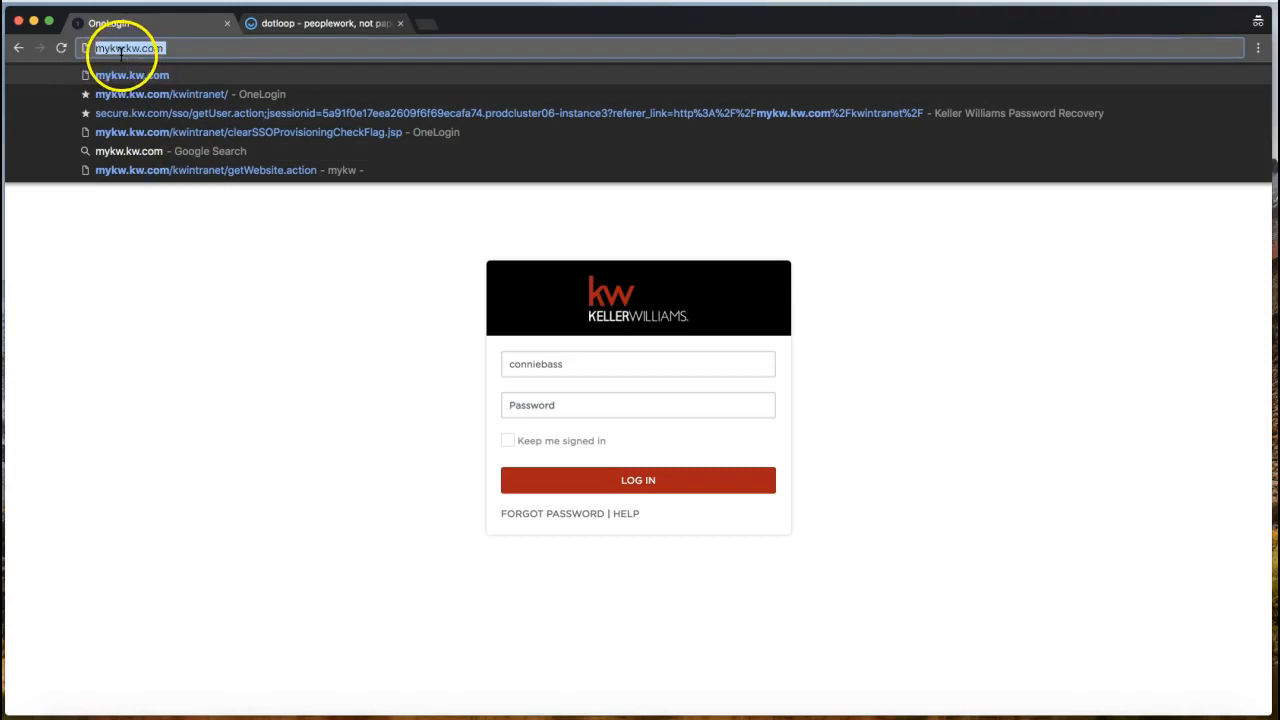
Fill in the username and password on the KW login form.
{"action": "left_click", "coordinate": [267, 386]}
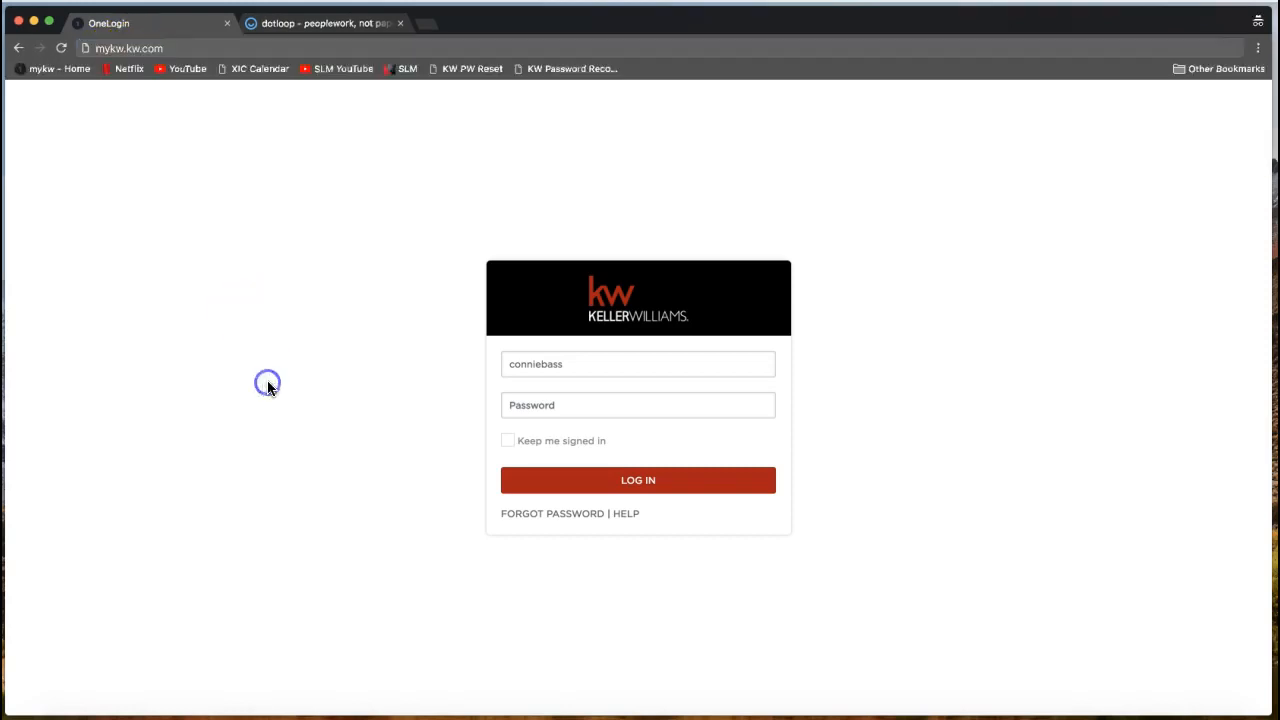
{"action": "double_click", "coordinate": [523, 365]}
{"action": "left_click", "coordinate": [301, 447]}
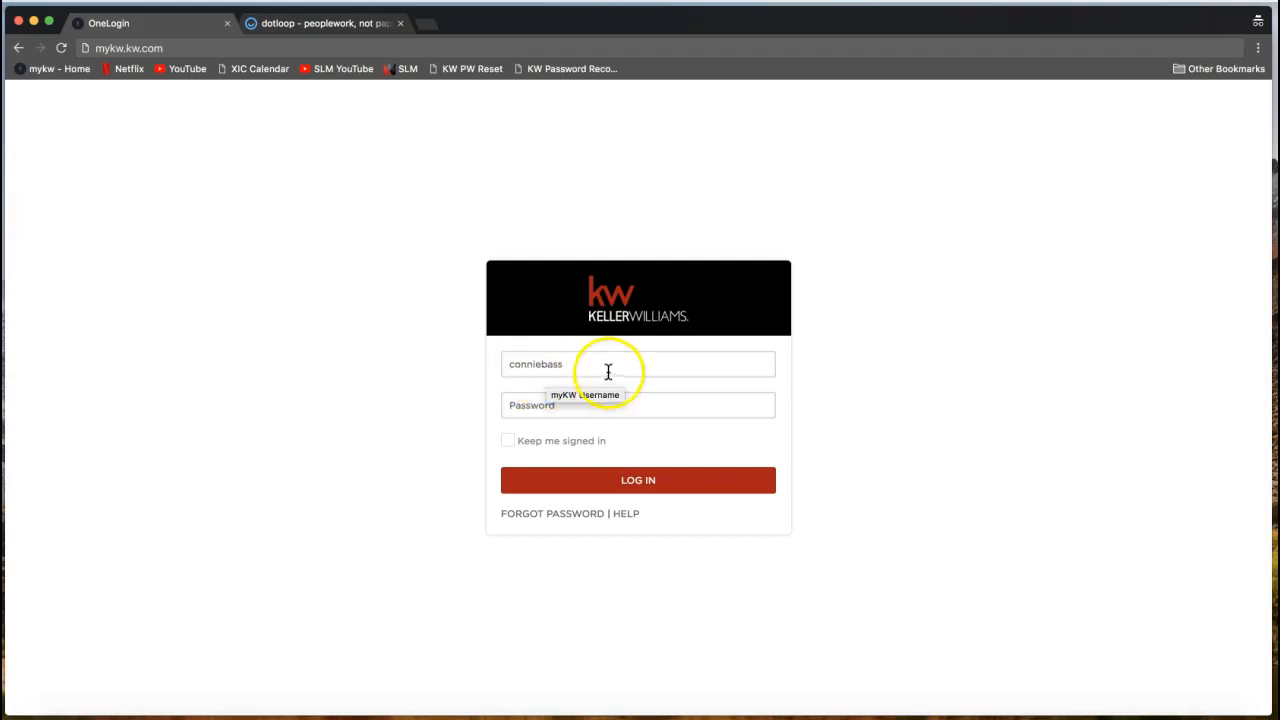
{"action": "left_click", "coordinate": [541, 407]}
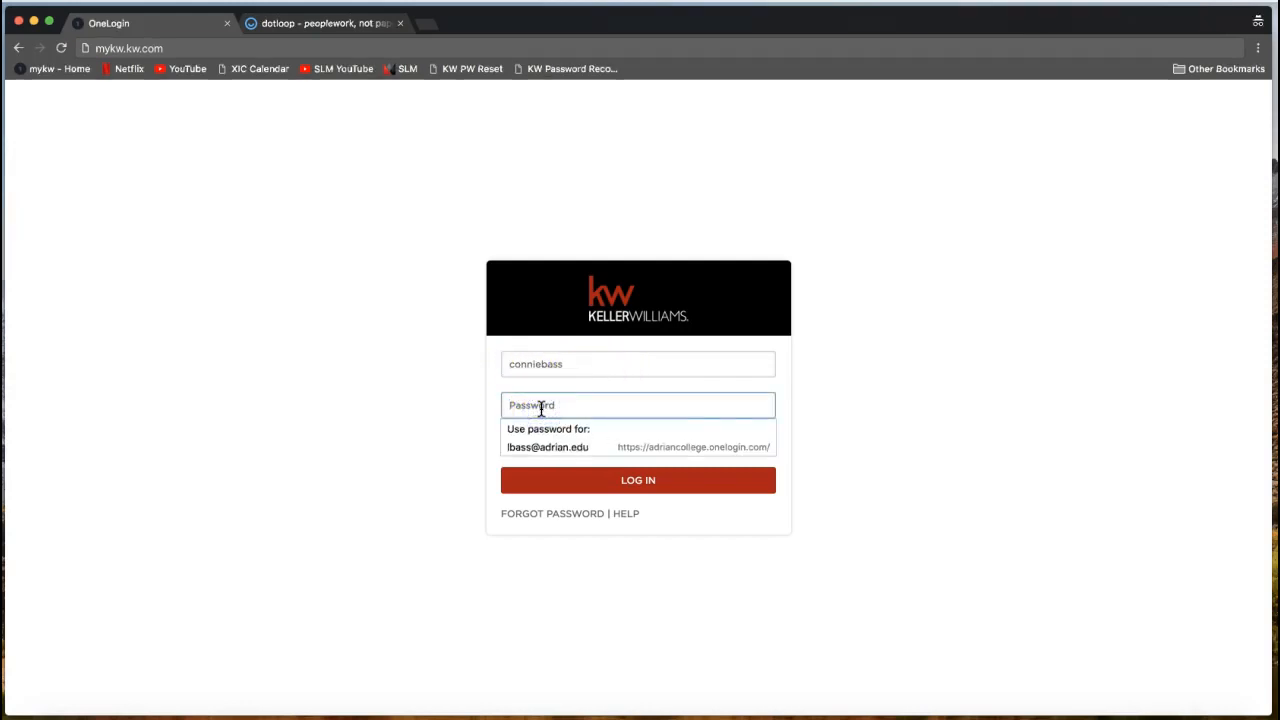
{"action": "left_click", "coordinate": [512, 364]}
{"action": "left_click", "coordinate": [521, 407]}
{"action": "type", "text": "*********"}
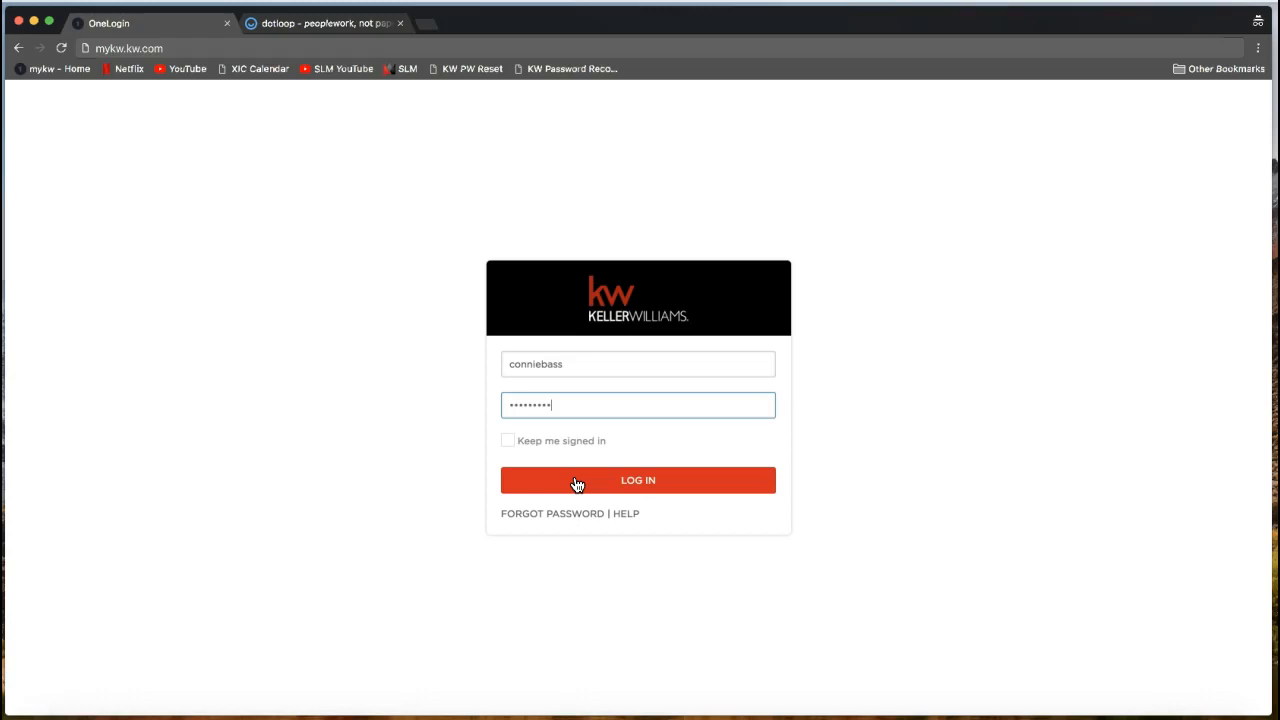
Re-enter the account password and log in to OneLogin.
{"action": "left_click", "coordinate": [303, 520]}
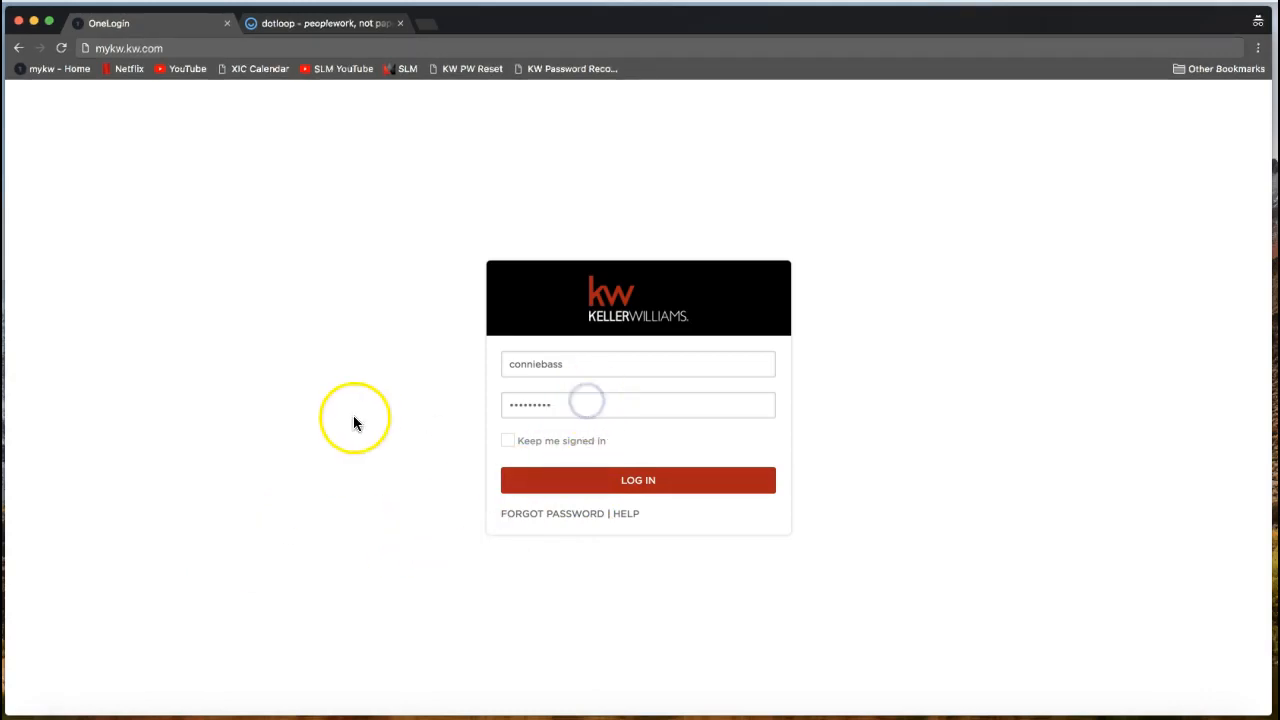
{"action": "double_click", "coordinate": [529, 405]}
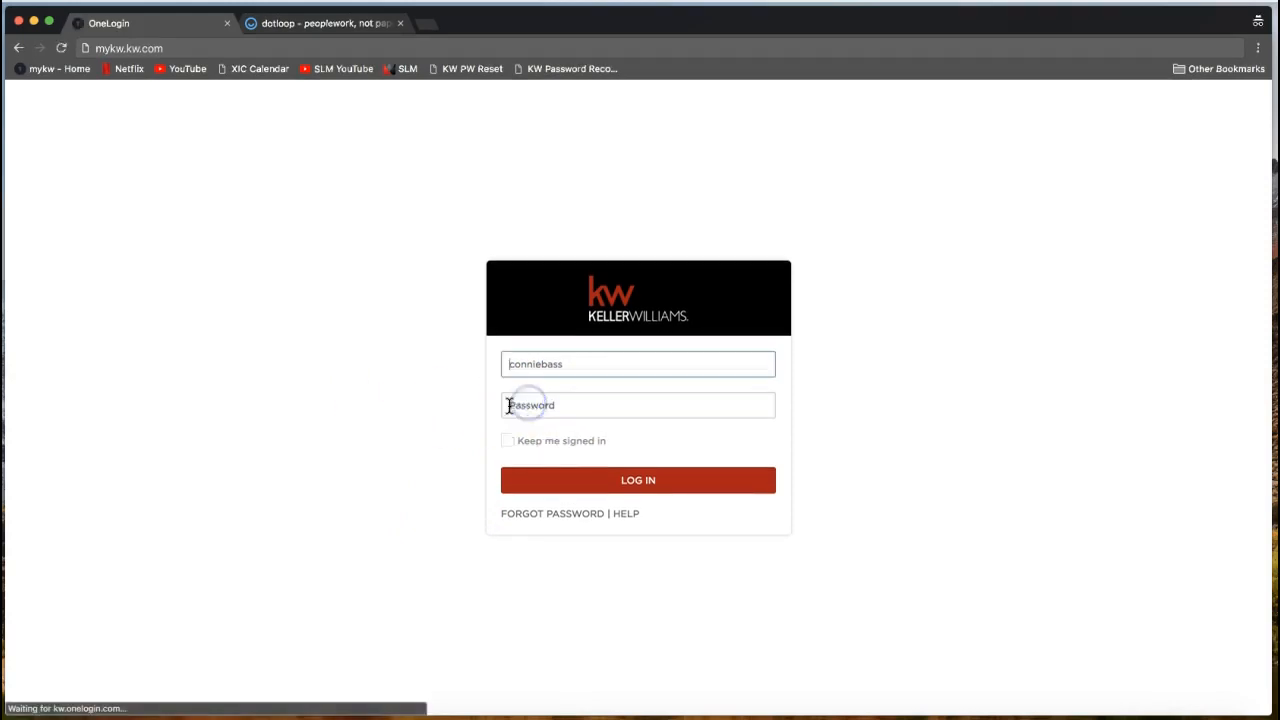
{"action": "left_click", "coordinate": [522, 405]}
{"action": "type", "text": "*****"}
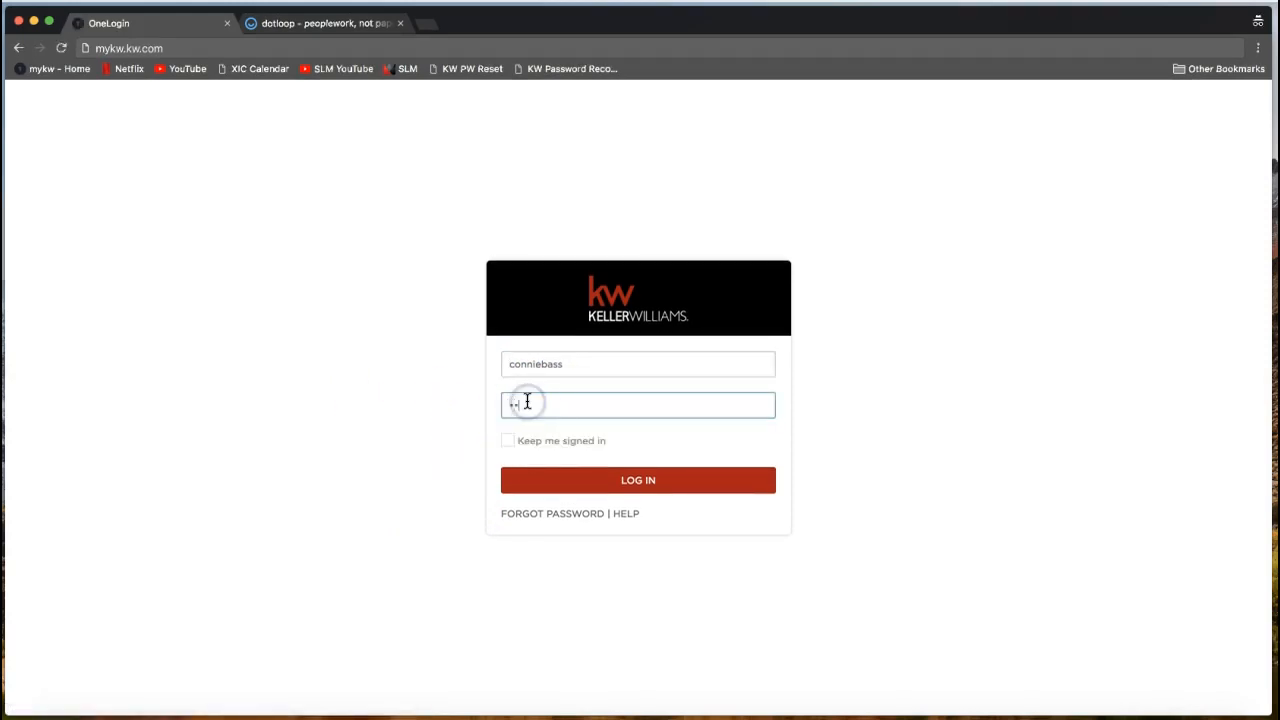
{"action": "type", "text": "****"}
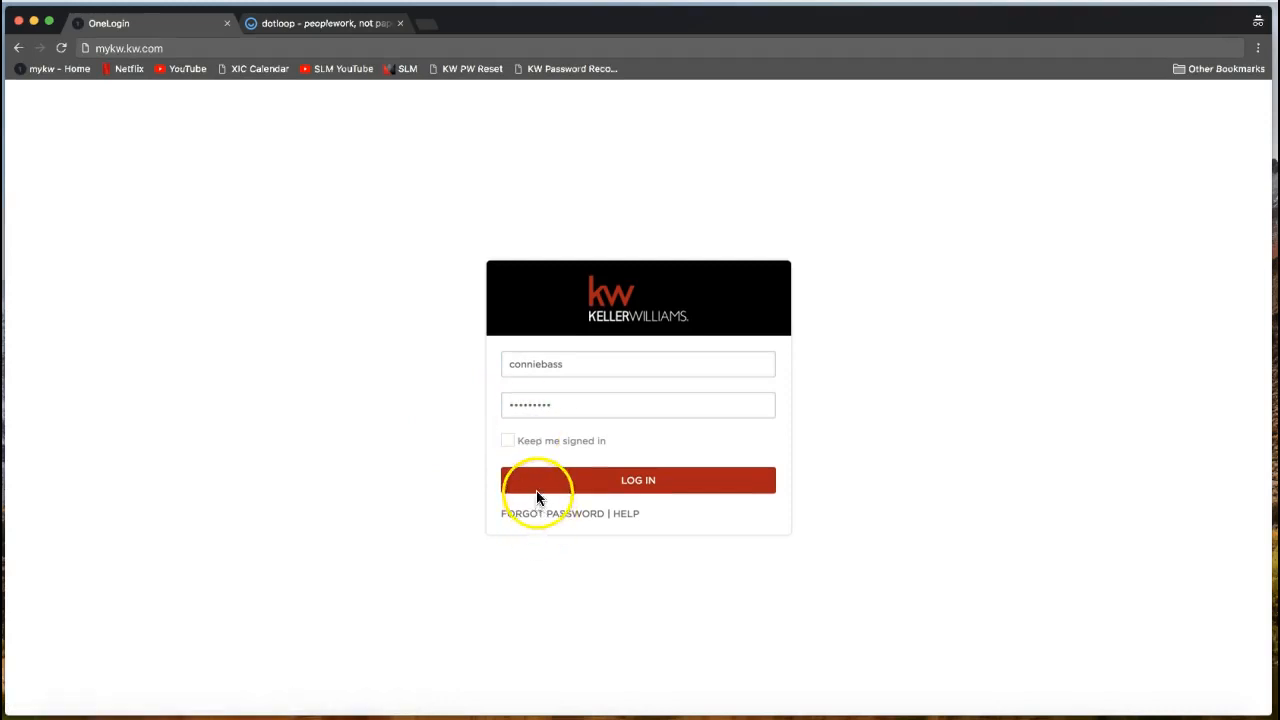
{"action": "left_click", "coordinate": [532, 482]}
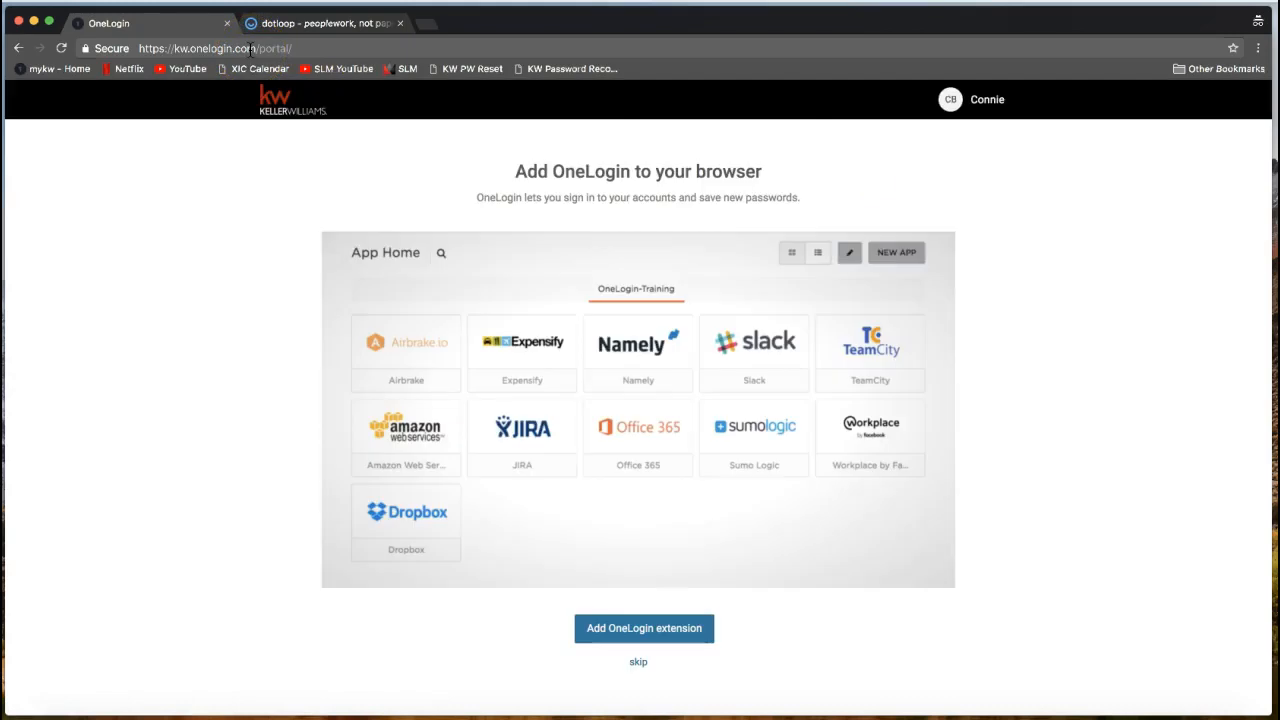
Sign out of the OneLogin portal and skip the browser extension offer.
{"action": "left_click", "coordinate": [980, 104]}
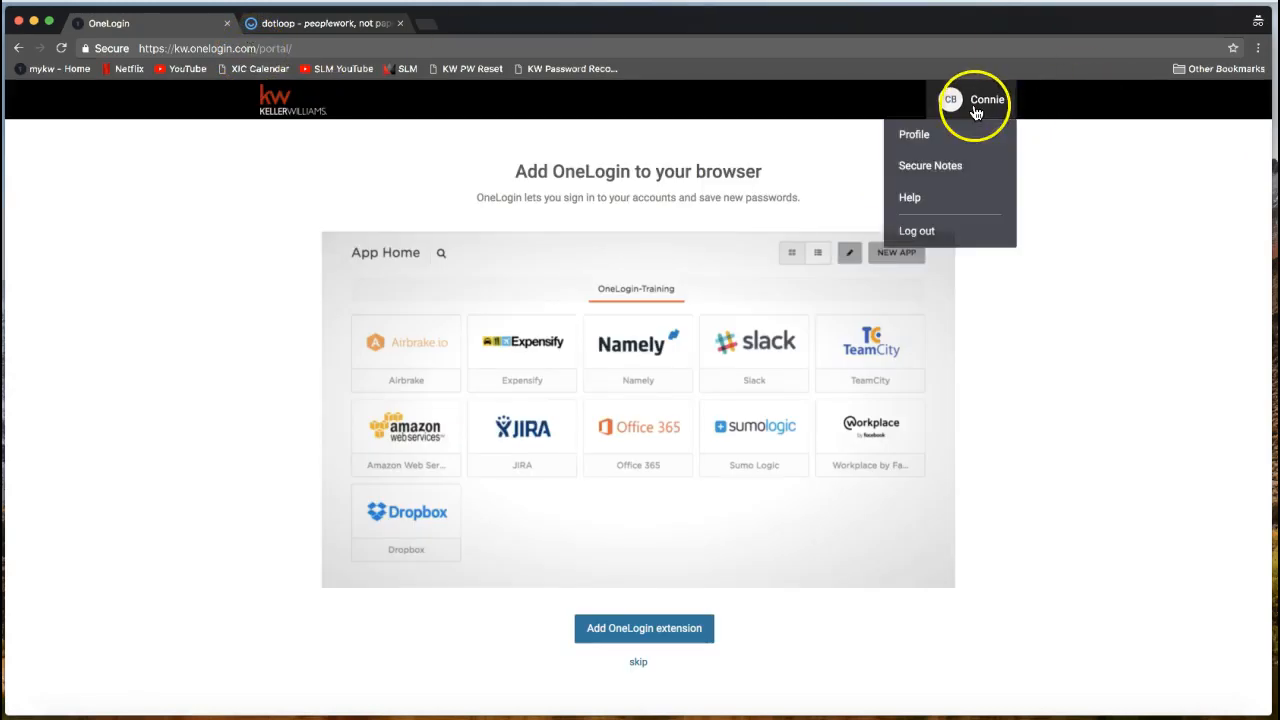
{"action": "left_click", "coordinate": [220, 48]}
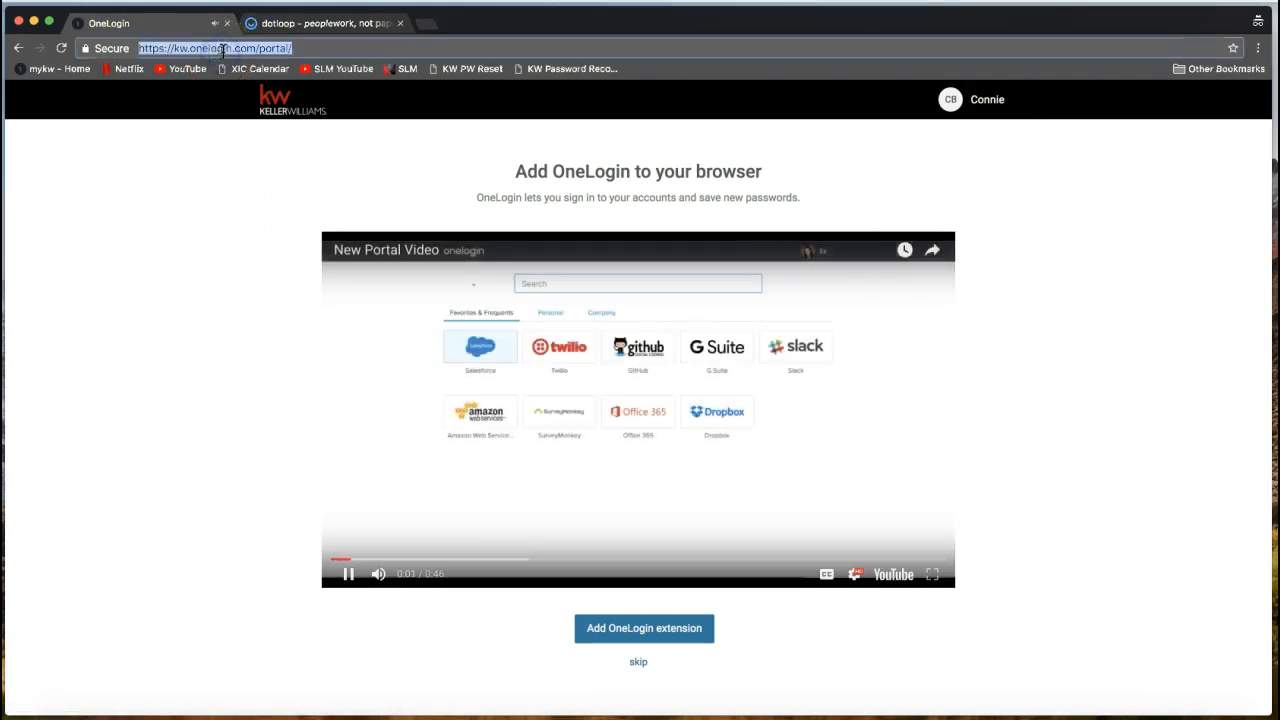
{"action": "left_click", "coordinate": [948, 97]}
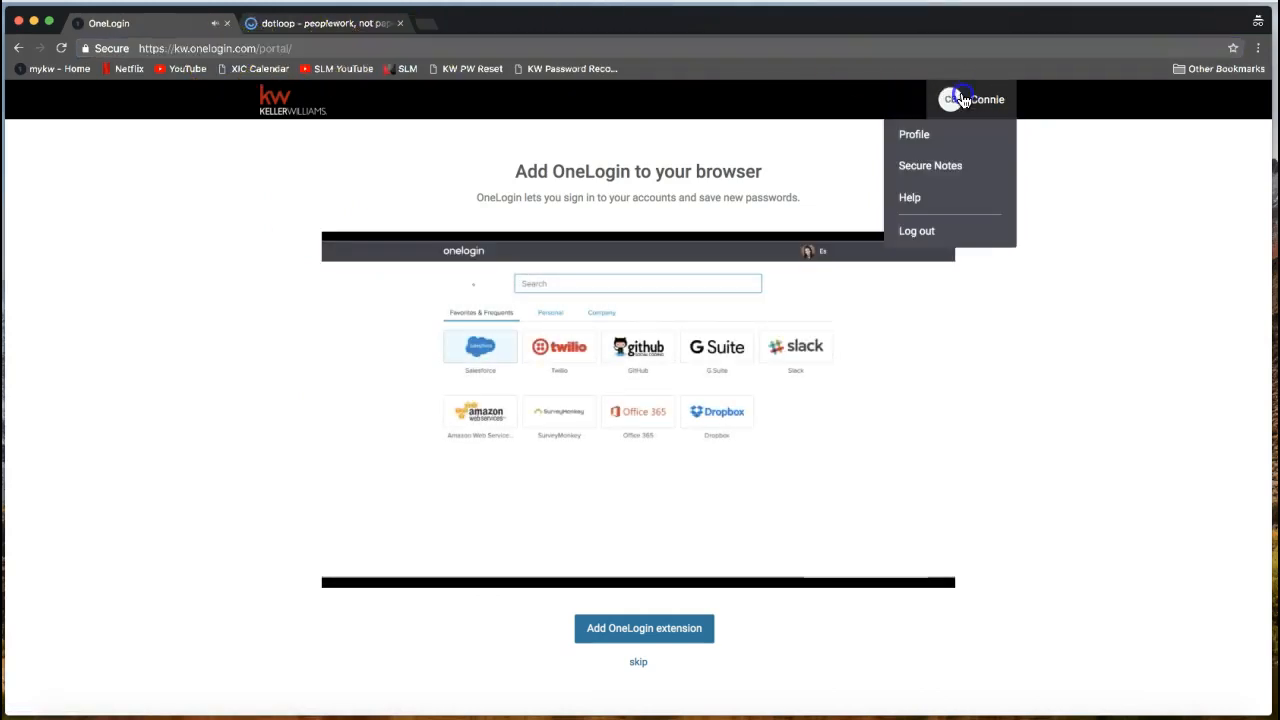
{"action": "left_click", "coordinate": [963, 238]}
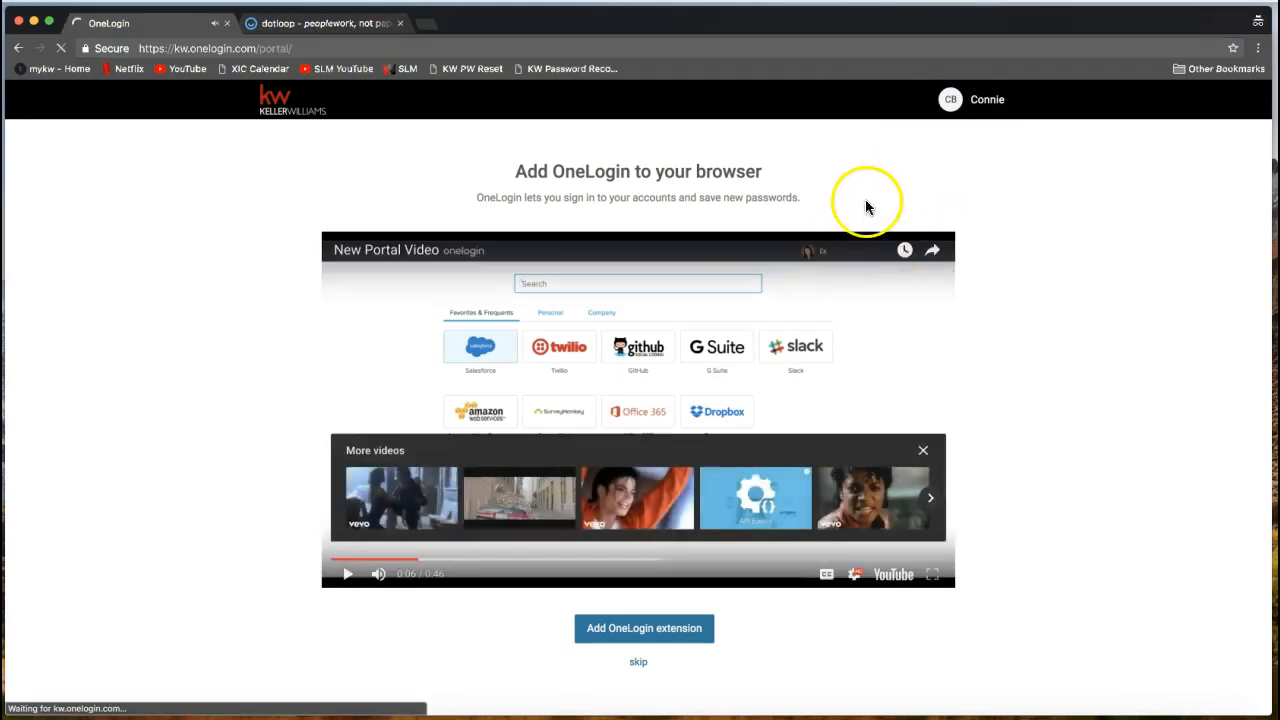
{"action": "left_click", "coordinate": [643, 663]}
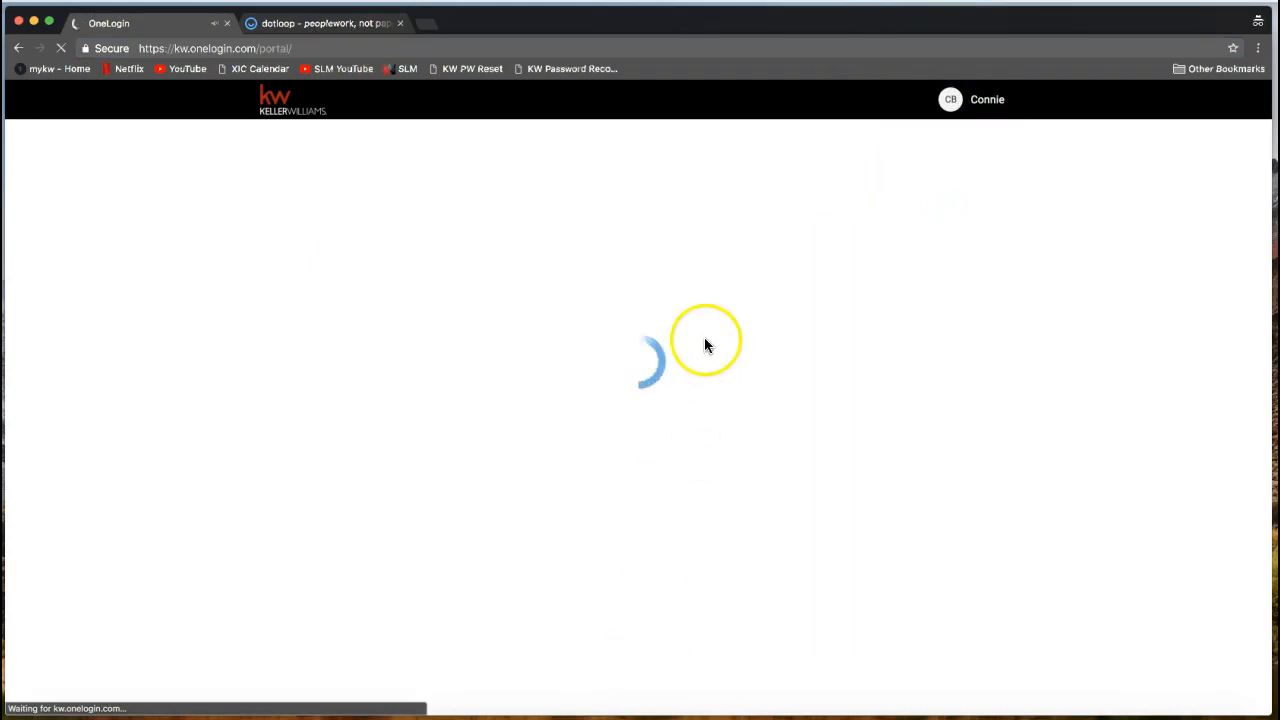
Sign back in, launch the KW intranet app, and close the OneLogin tab.
{"action": "left_click", "coordinate": [554, 368]}
{"action": "left_click", "coordinate": [535, 405]}
{"action": "type", "text": "••••••"}
{"action": "left_click", "coordinate": [592, 484]}
{"action": "left_click", "coordinate": [812, 337]}
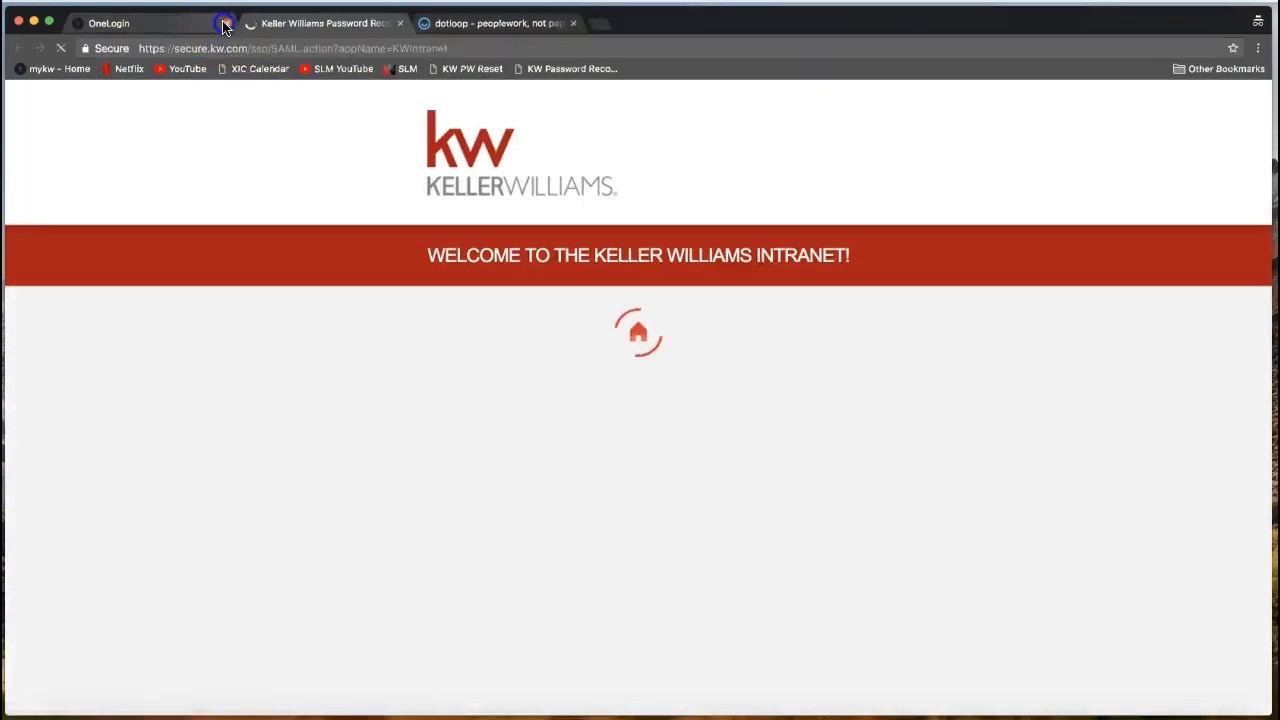
{"action": "left_click", "coordinate": [225, 24]}
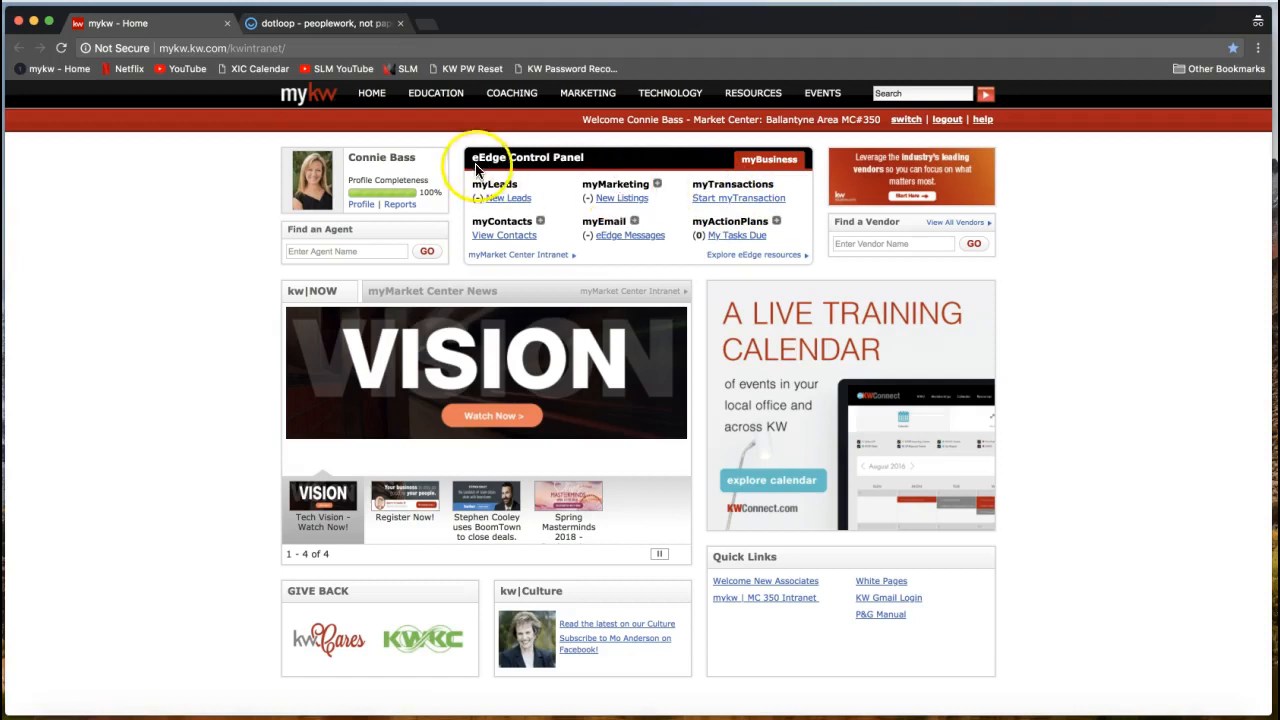
{"action": "double_click", "coordinate": [545, 165]}
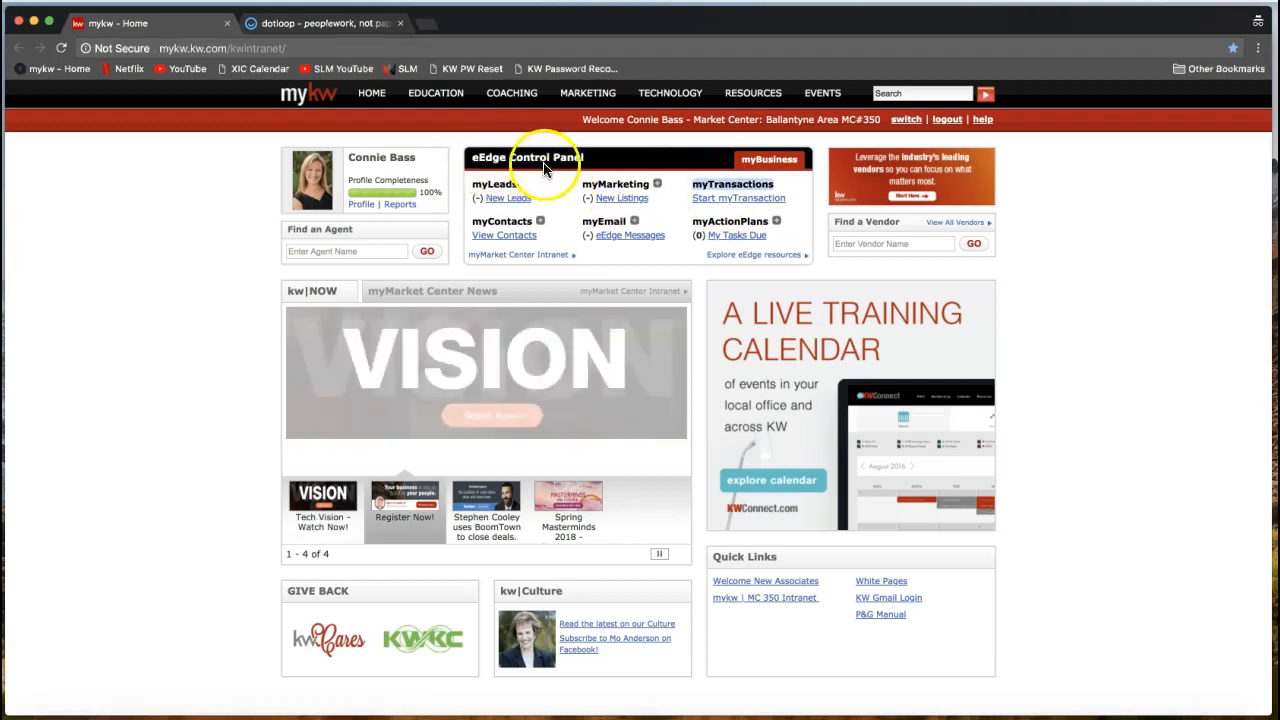
{"action": "left_click", "coordinate": [734, 186]}
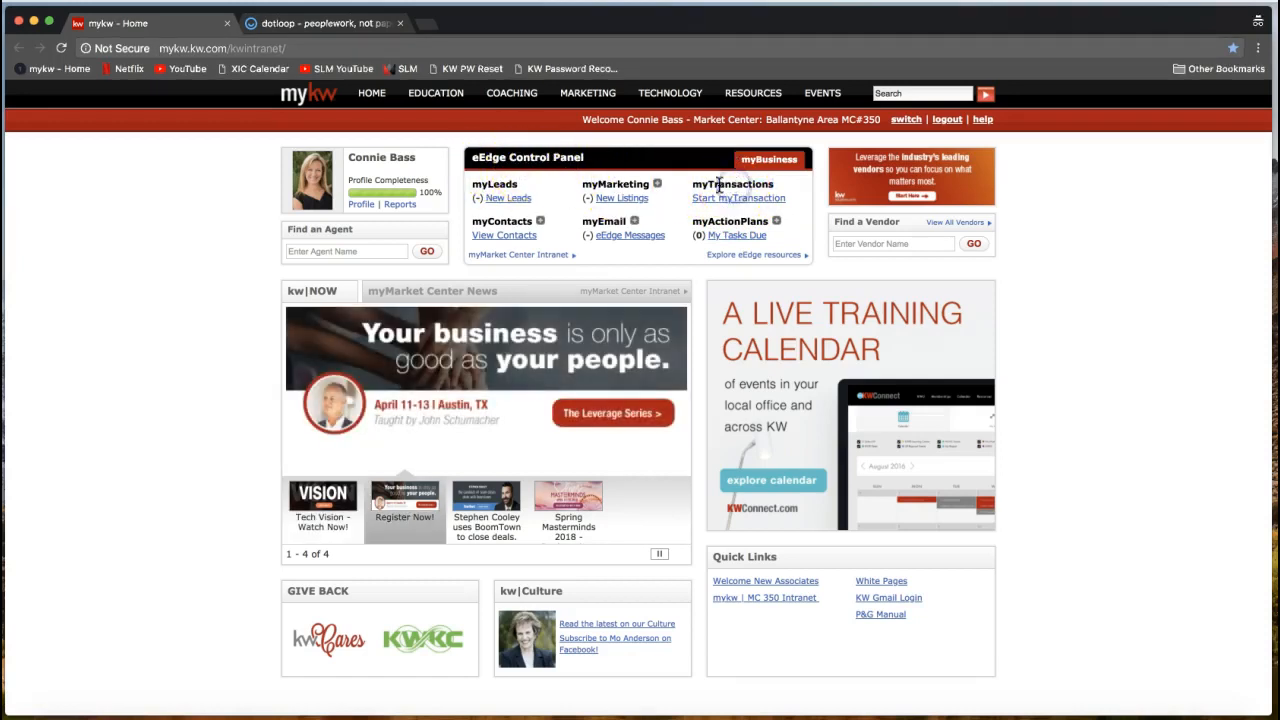
{"action": "left_click_drag", "start_coordinate": [693, 185], "coordinate": [774, 185]}
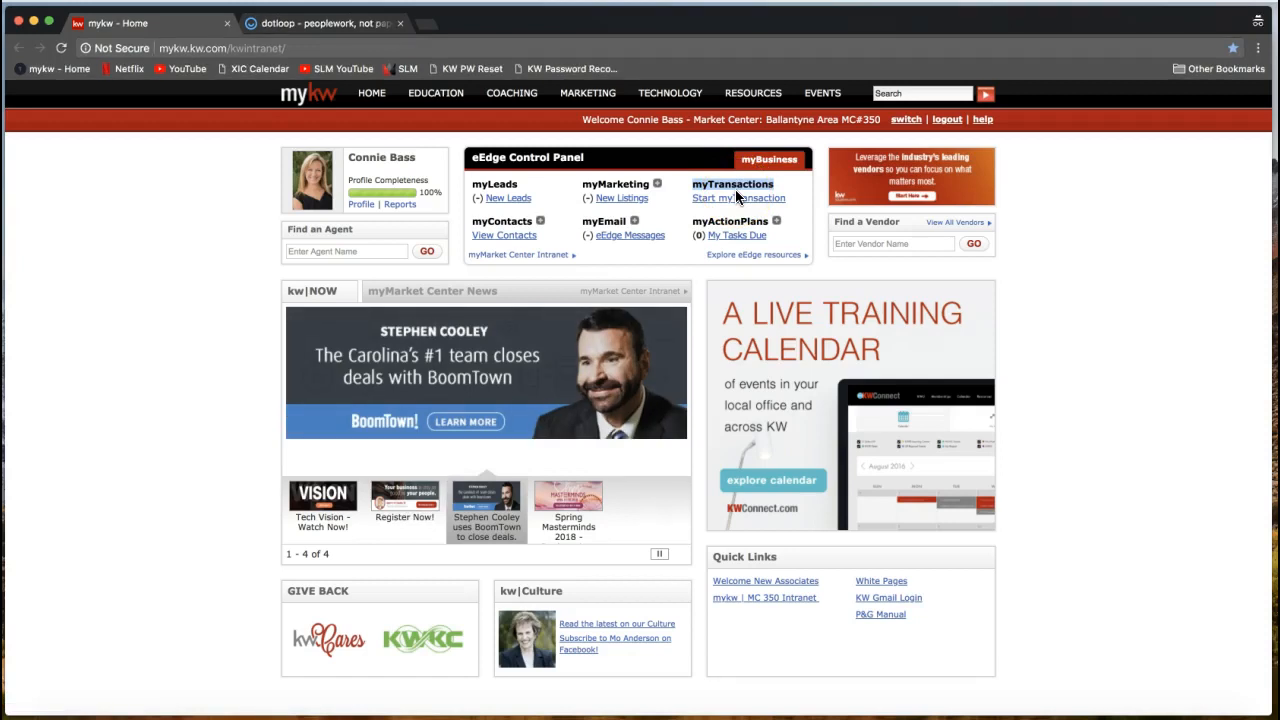
{"action": "left_click", "coordinate": [738, 206]}
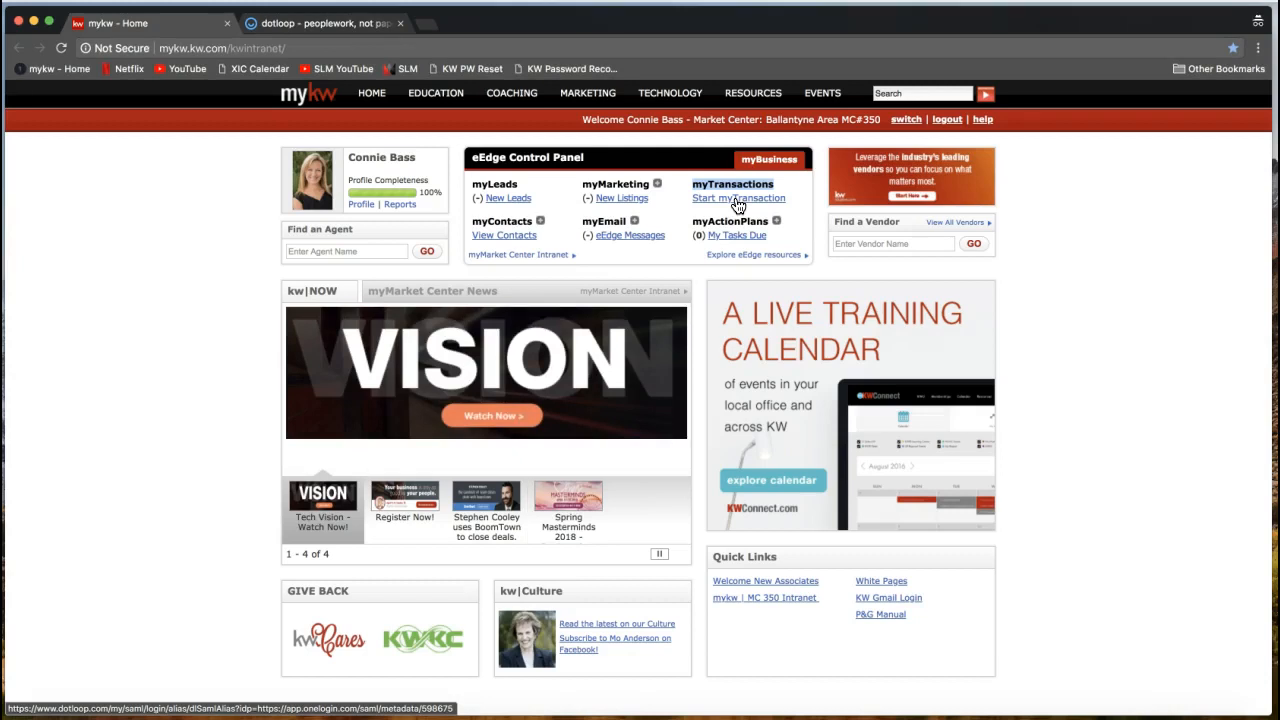
{"action": "left_click", "coordinate": [741, 205]}
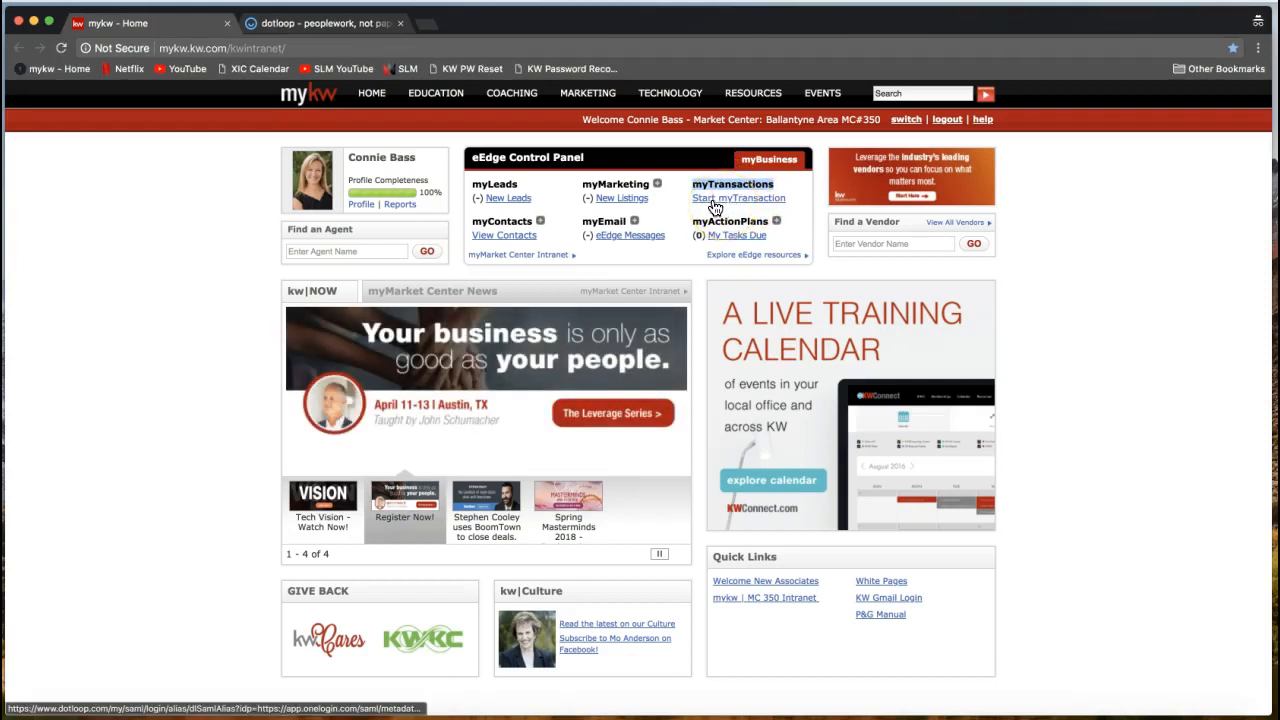
Switch to the dotloop tab to show the existing loops and the create-new-loop tile.
{"action": "left_click", "coordinate": [347, 30]}
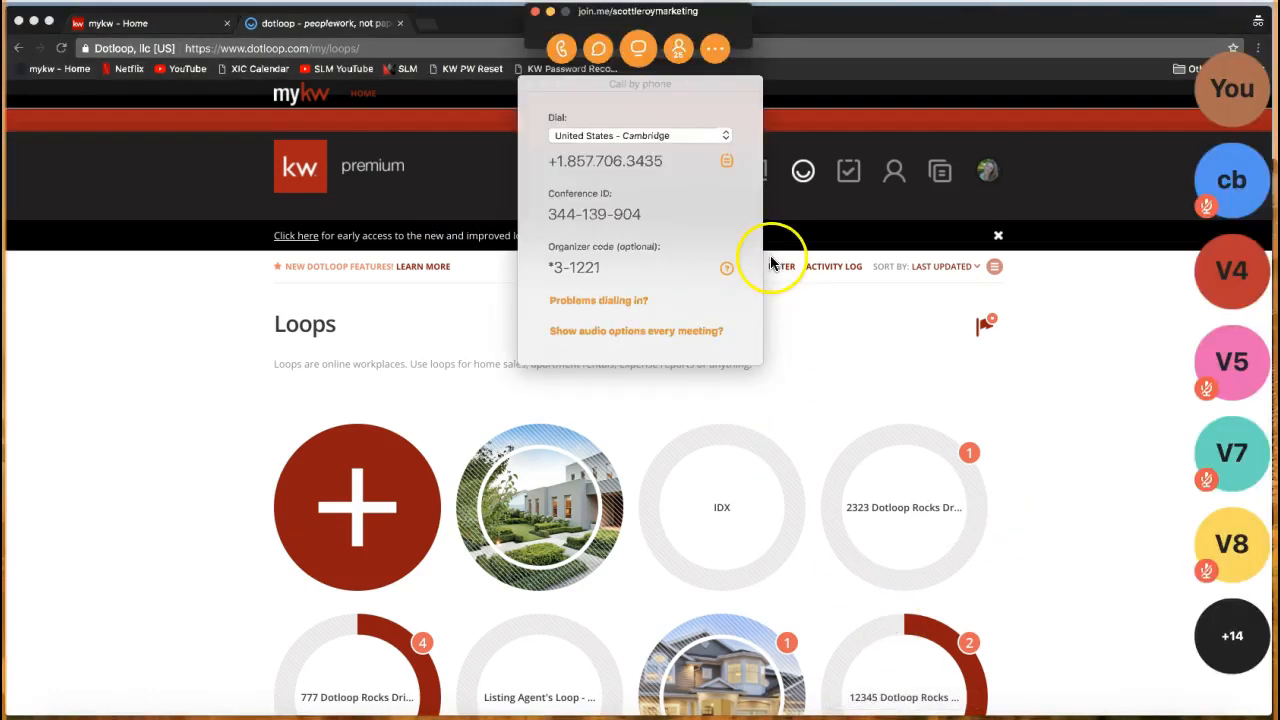
Post the support e-mail address in join.me chat, then close chat and meeting controls.
{"action": "left_click", "coordinate": [599, 50]}
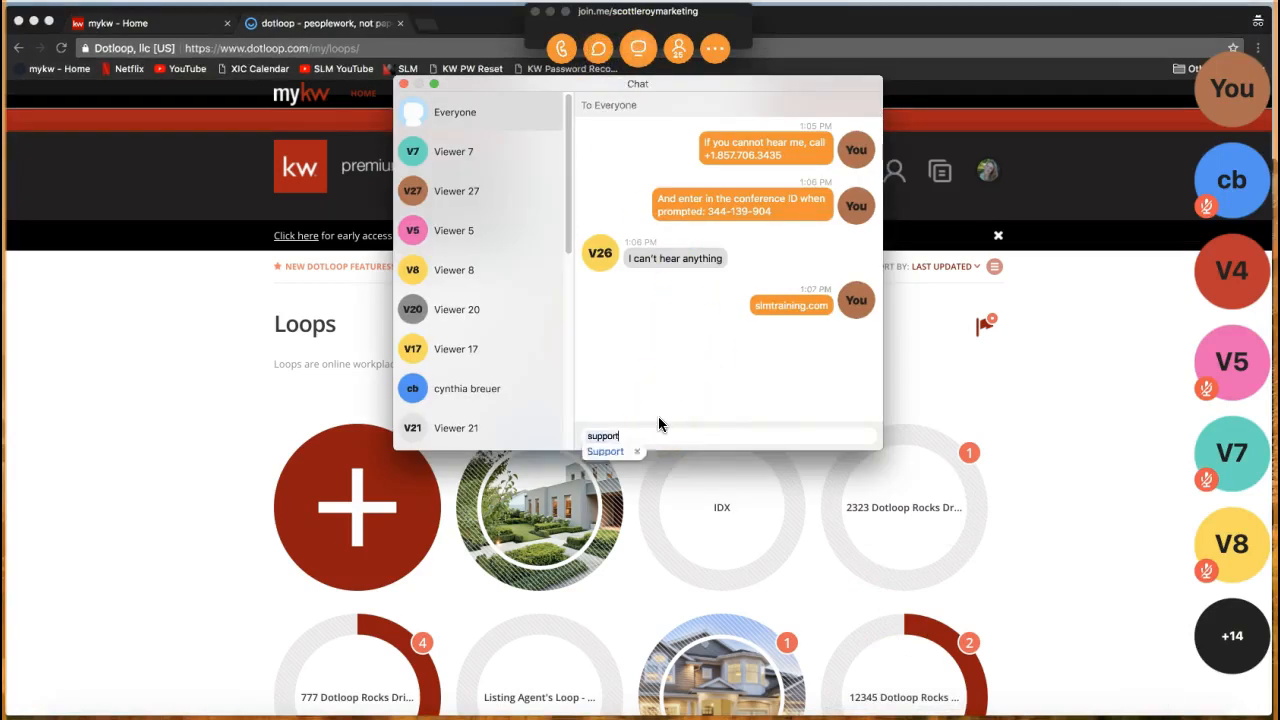
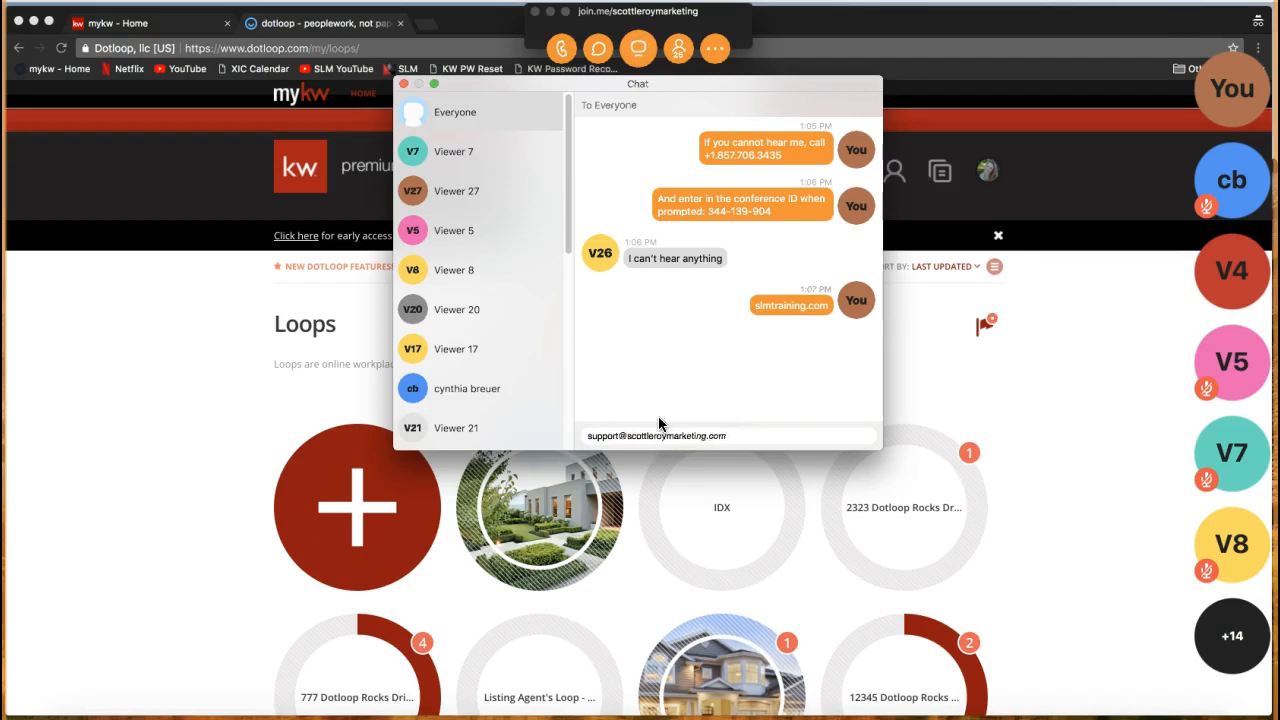
{"action": "key", "text": "Return"}
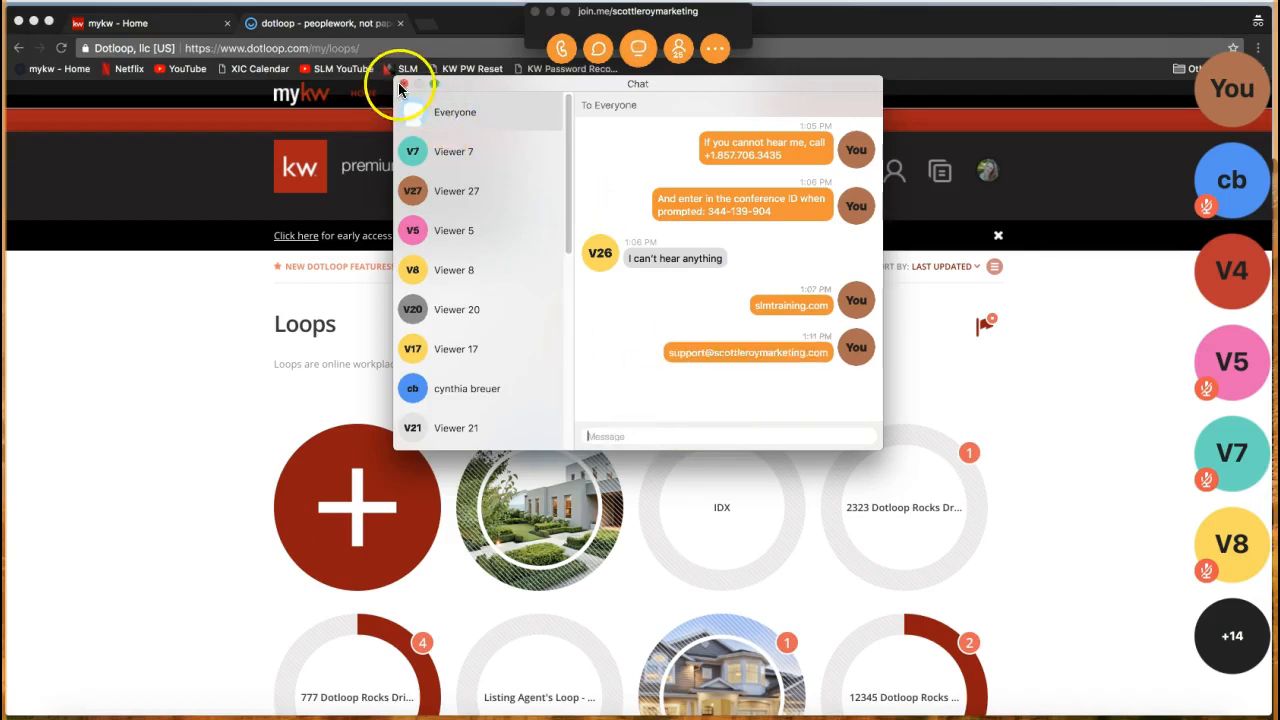
{"action": "left_click", "coordinate": [401, 86]}
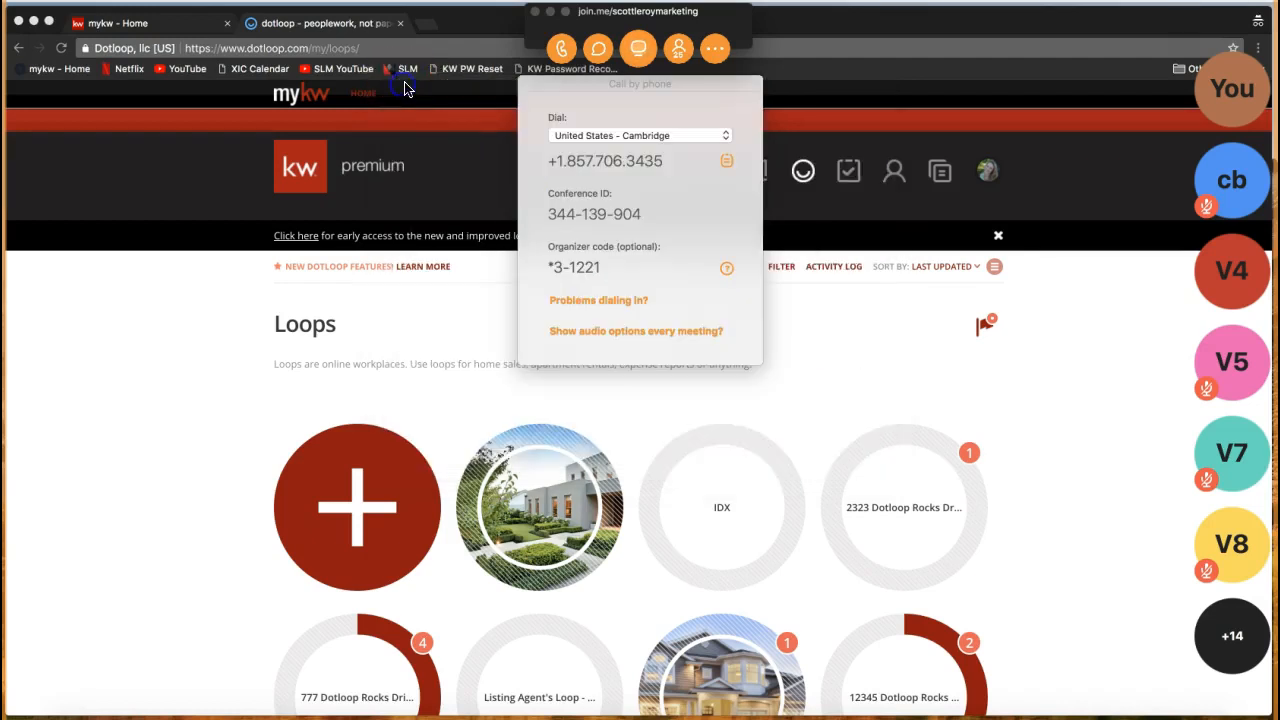
{"action": "left_click", "coordinate": [550, 12]}
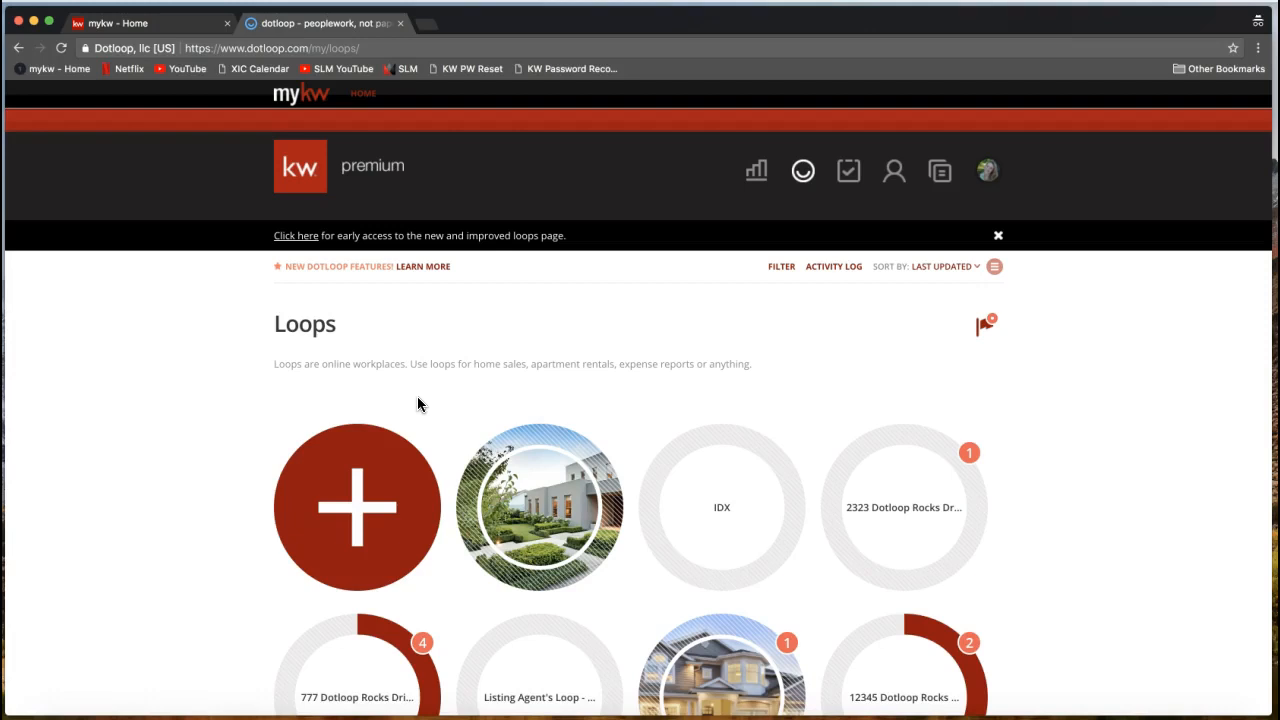
{"action": "scroll", "coordinate": [722, 477], "scroll_direction": "down", "scroll_amount": 2}
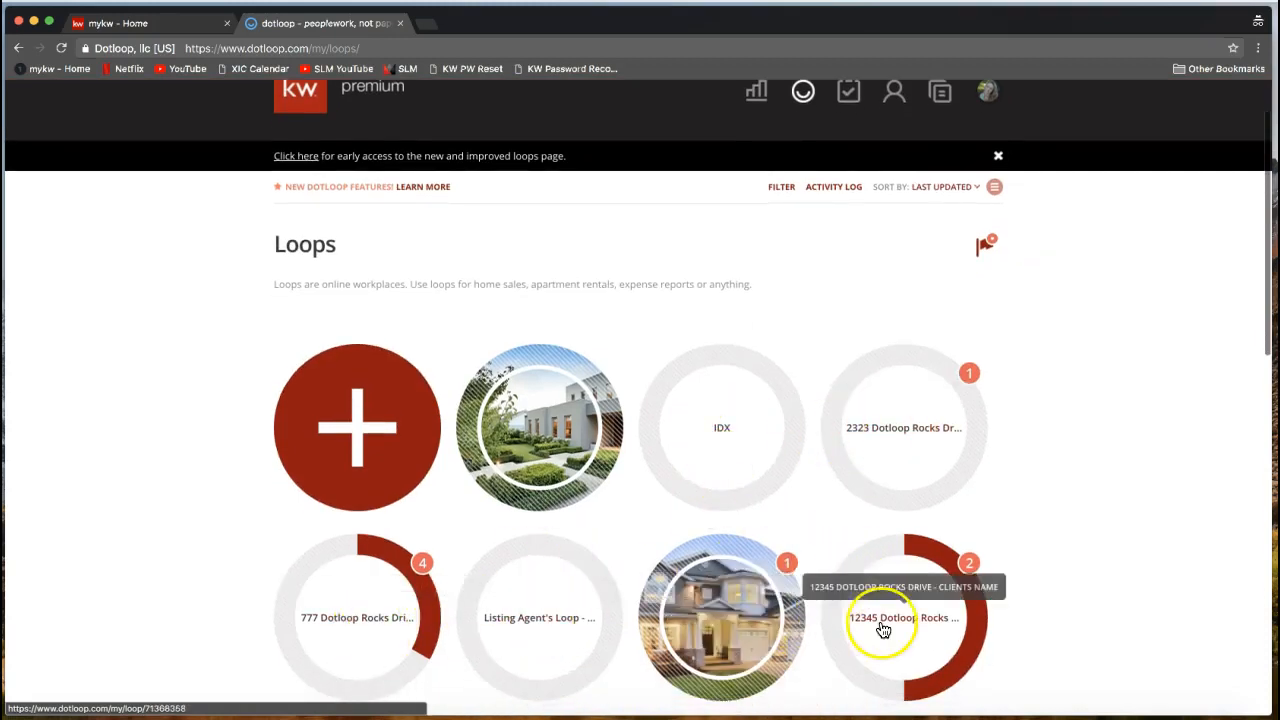
{"action": "scroll", "coordinate": [1088, 534], "scroll_direction": "up", "scroll_amount": 2}
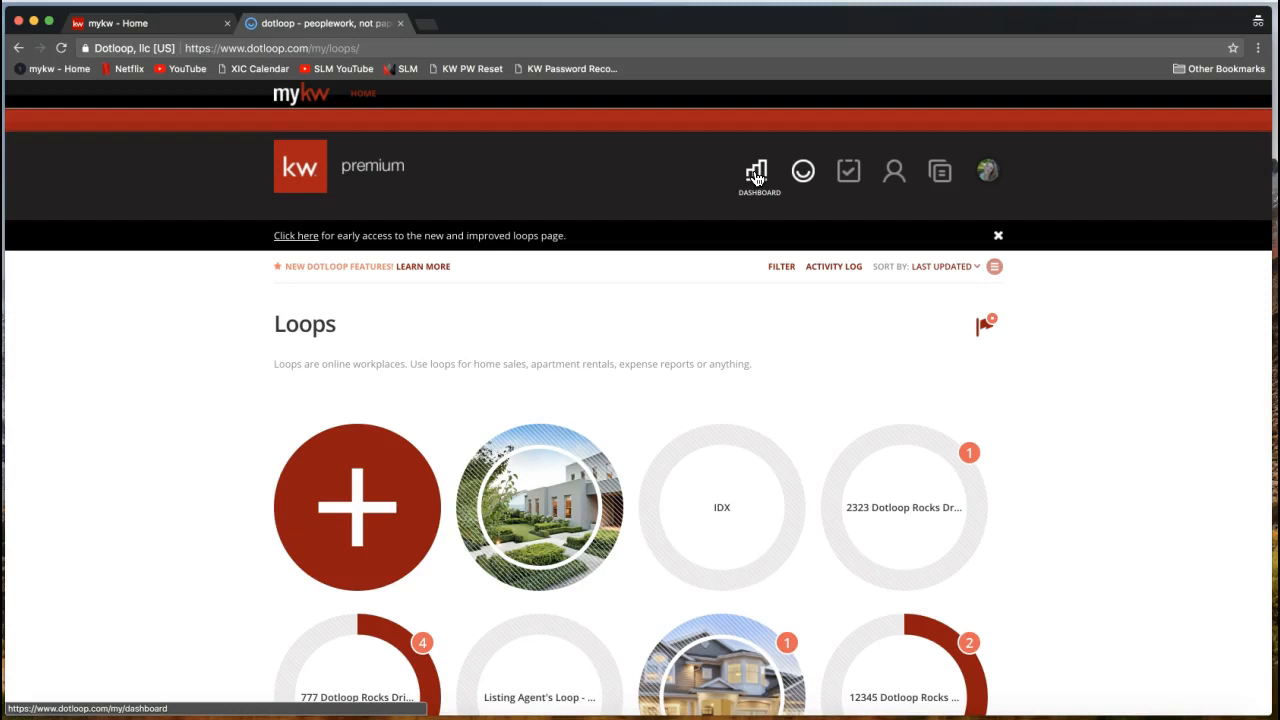
{"action": "left_click", "coordinate": [803, 173]}
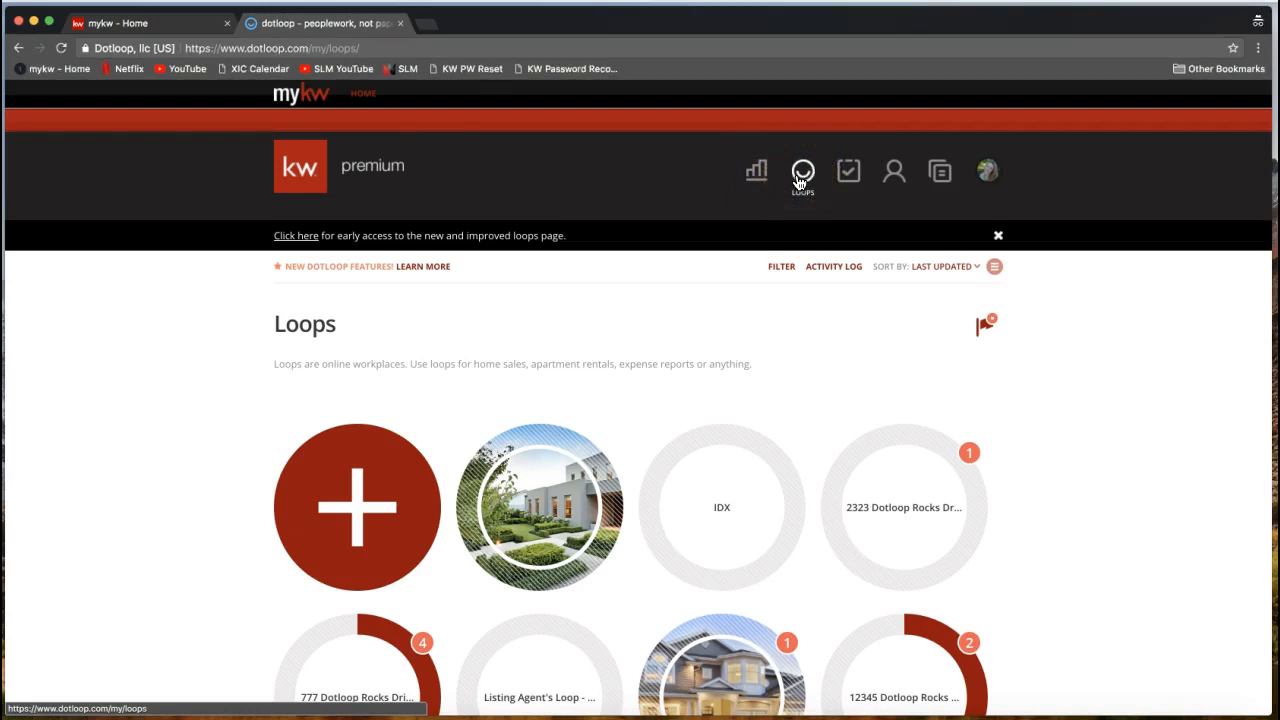
{"action": "left_click", "coordinate": [801, 181]}
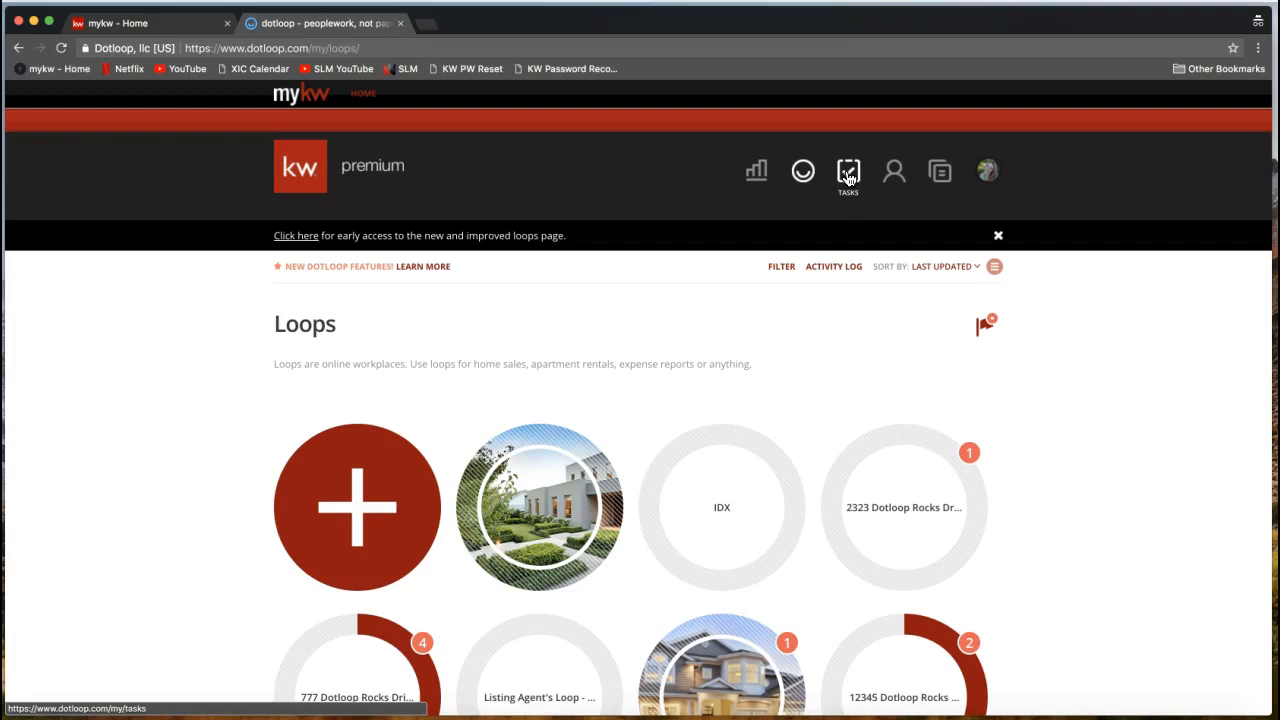
{"action": "left_click", "coordinate": [895, 178]}
{"action": "left_click", "coordinate": [896, 176]}
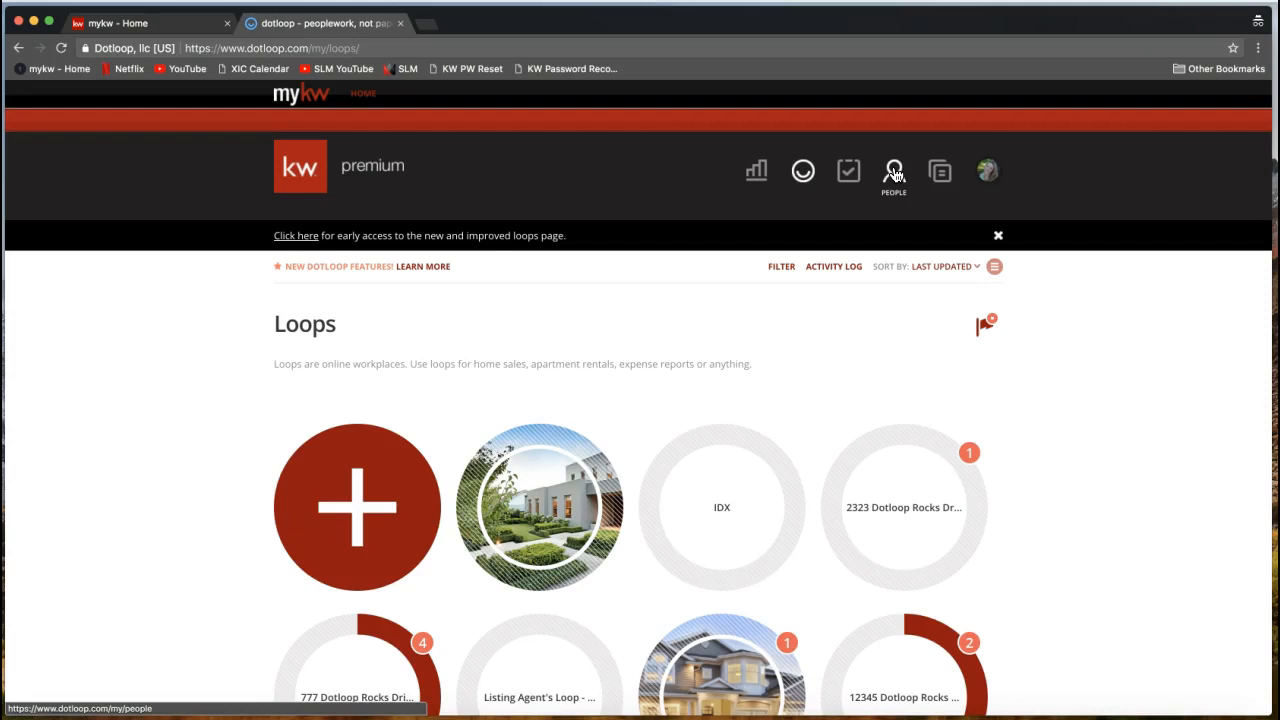
{"action": "left_click", "coordinate": [895, 176]}
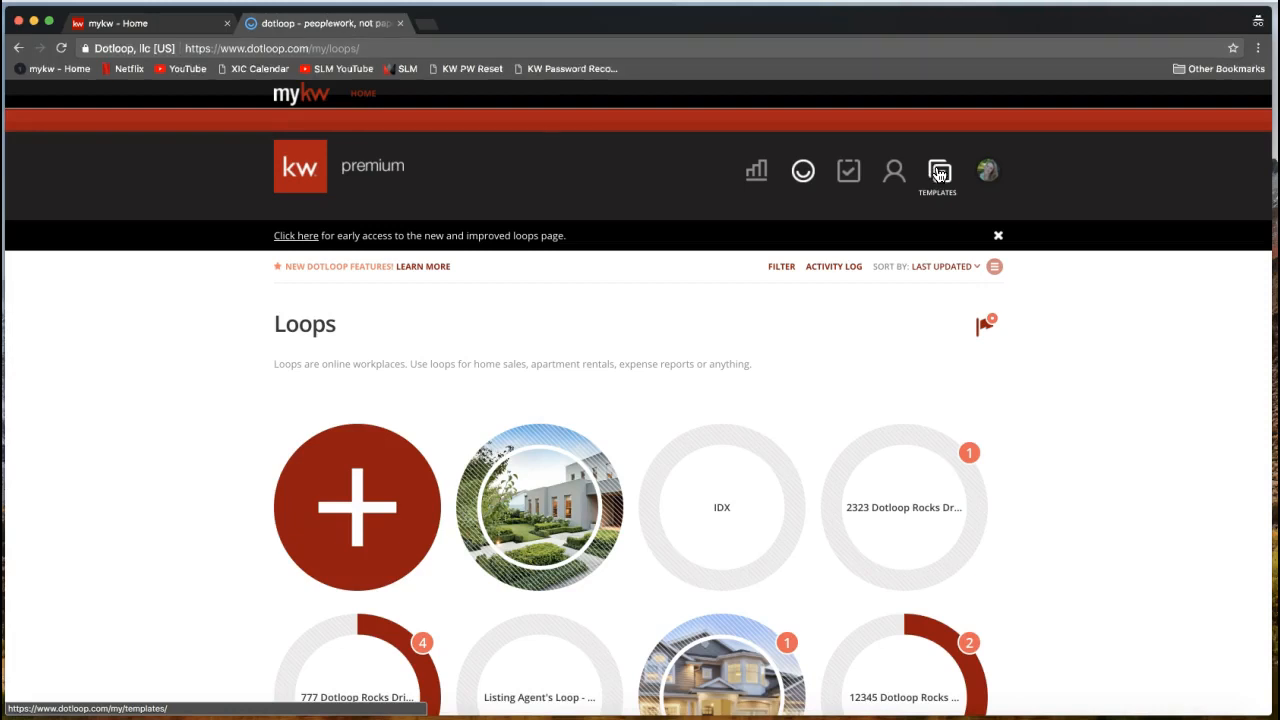
{"action": "left_click", "coordinate": [940, 175]}
Open the dotloop account menu and highlight the member ID.
{"action": "left_click", "coordinate": [988, 172]}
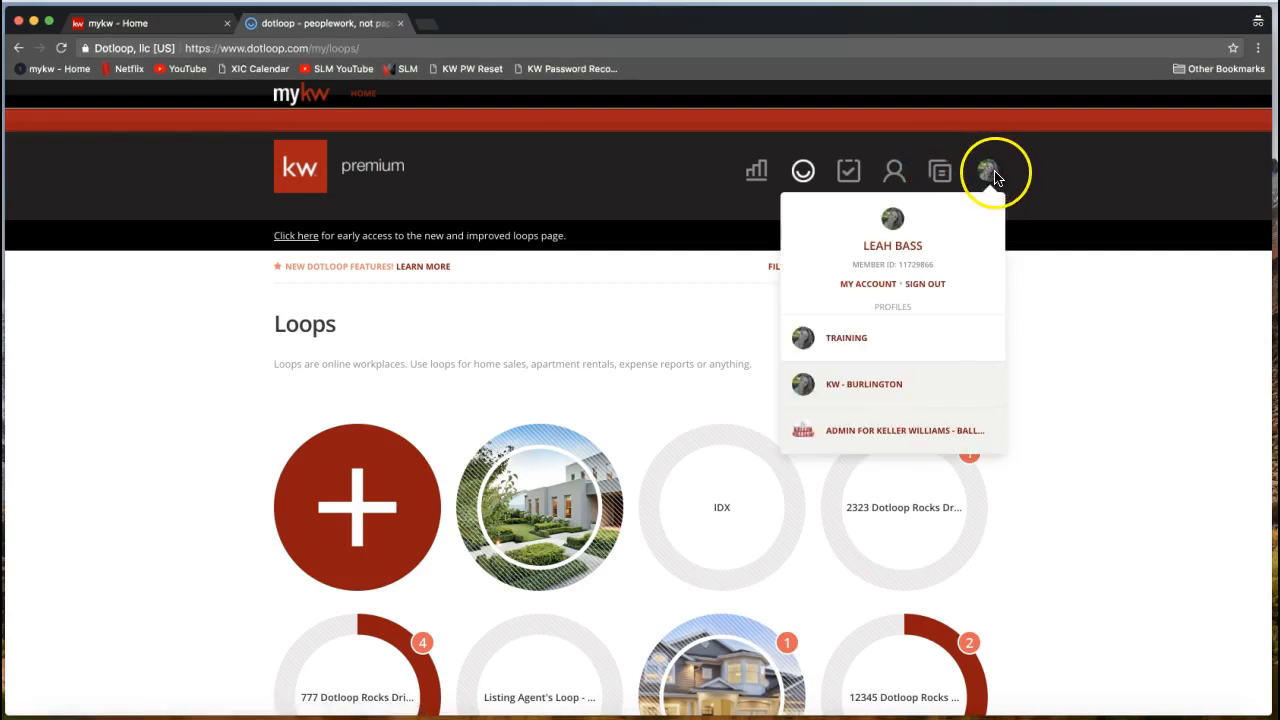
{"action": "left_click", "coordinate": [990, 175]}
{"action": "left_click_drag", "start_coordinate": [855, 266], "coordinate": [936, 270]}
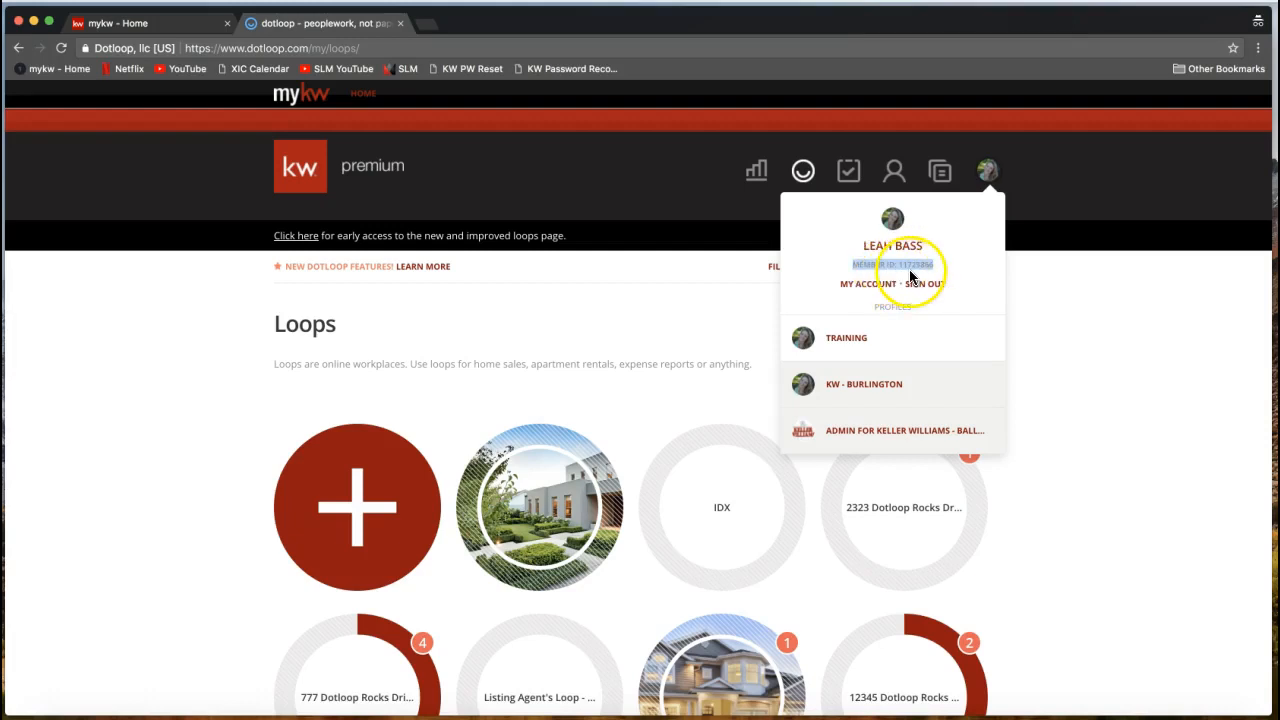
{"action": "left_click", "coordinate": [910, 272]}
Review the Training, KW - Burlington and admin profiles, then open My account.
{"action": "left_click", "coordinate": [987, 170]}
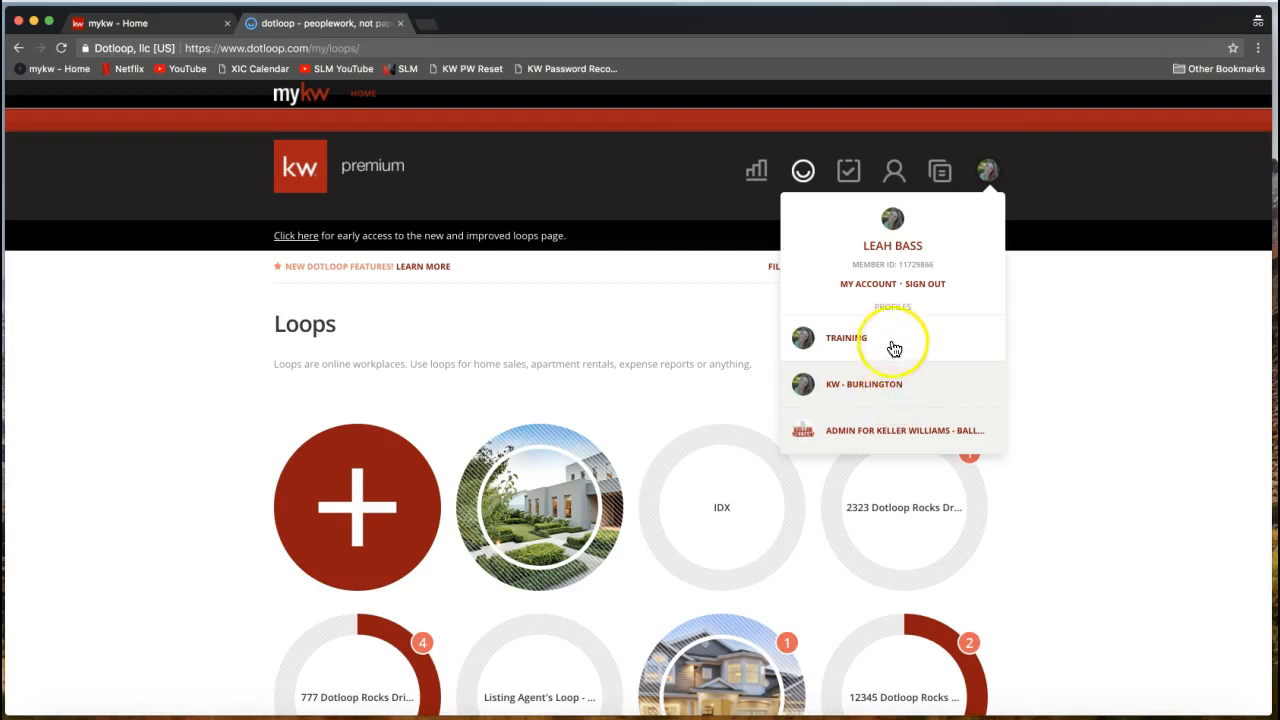
{"action": "left_click", "coordinate": [893, 390]}
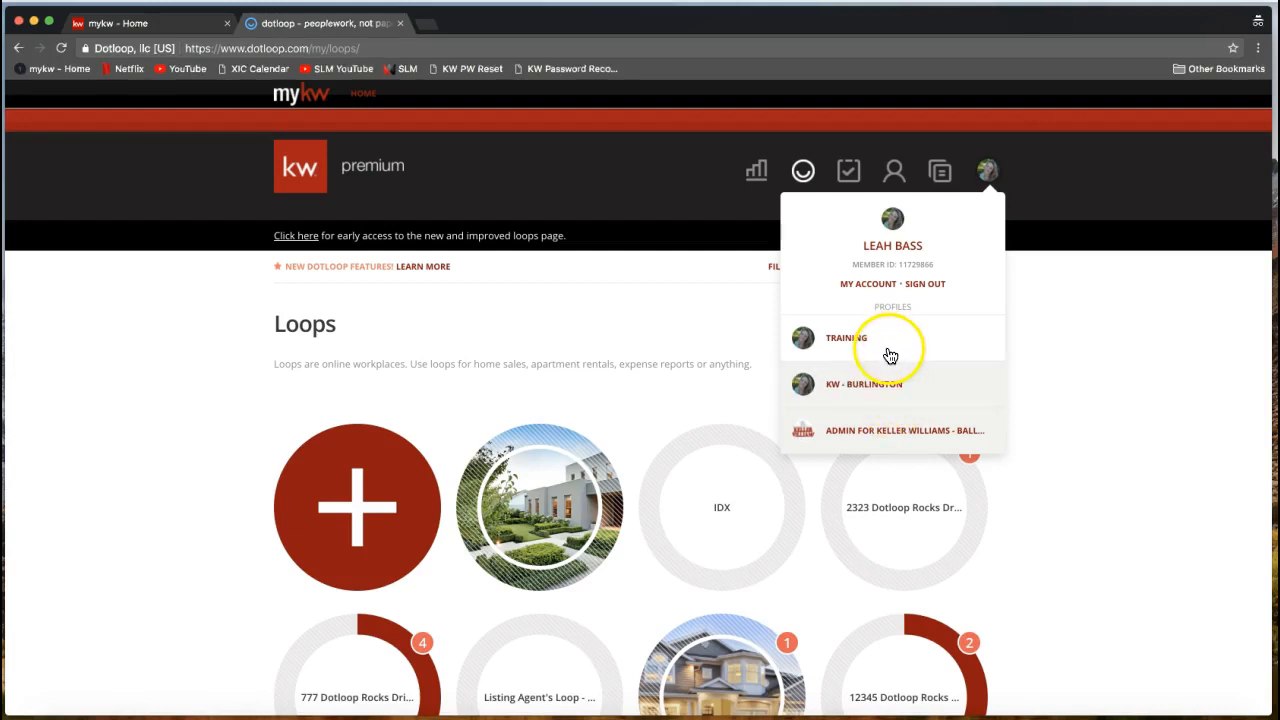
{"action": "left_click", "coordinate": [891, 383]}
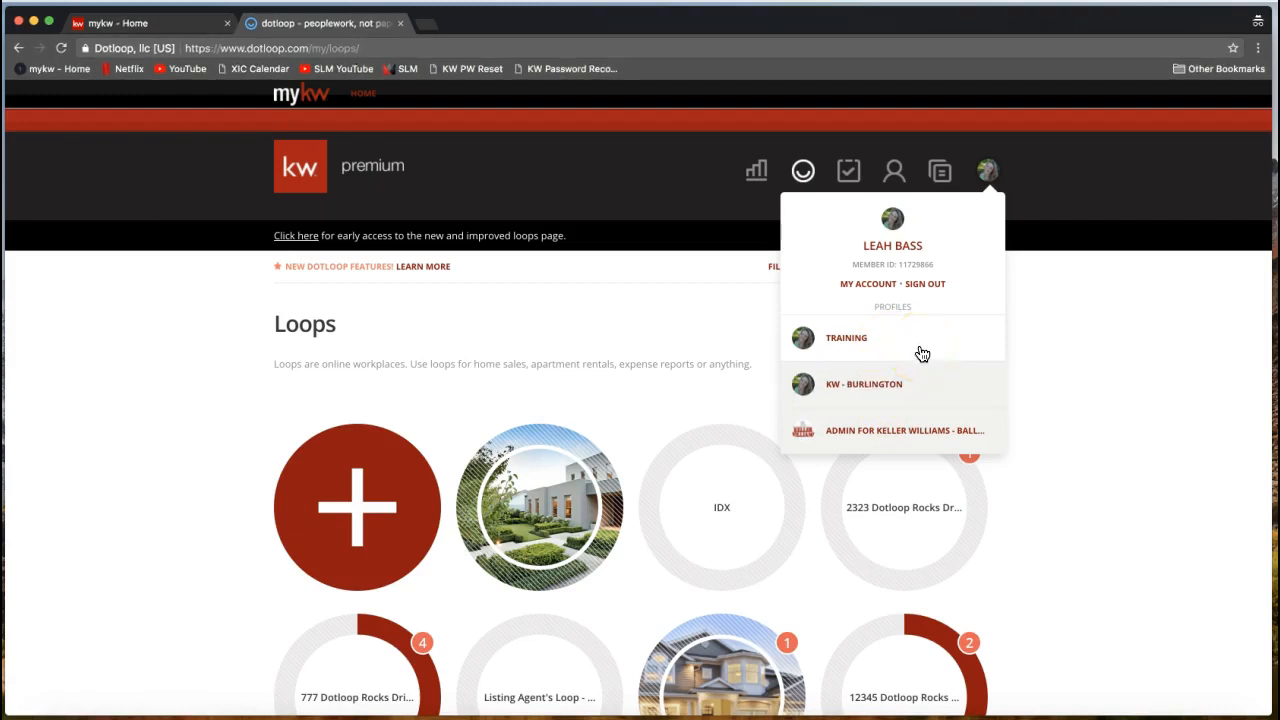
{"action": "left_click", "coordinate": [891, 345]}
{"action": "left_click", "coordinate": [864, 290]}
{"action": "left_click", "coordinate": [979, 196]}
{"action": "left_click", "coordinate": [864, 284]}
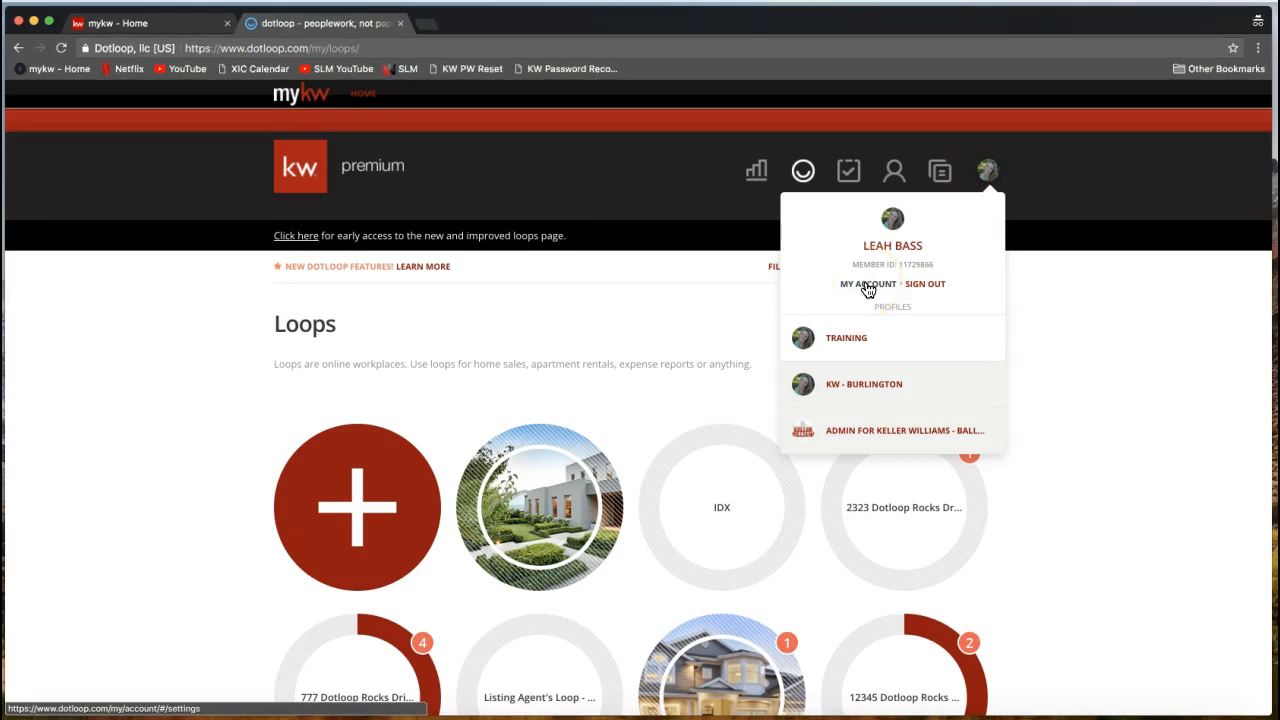
{"action": "left_click", "coordinate": [868, 288]}
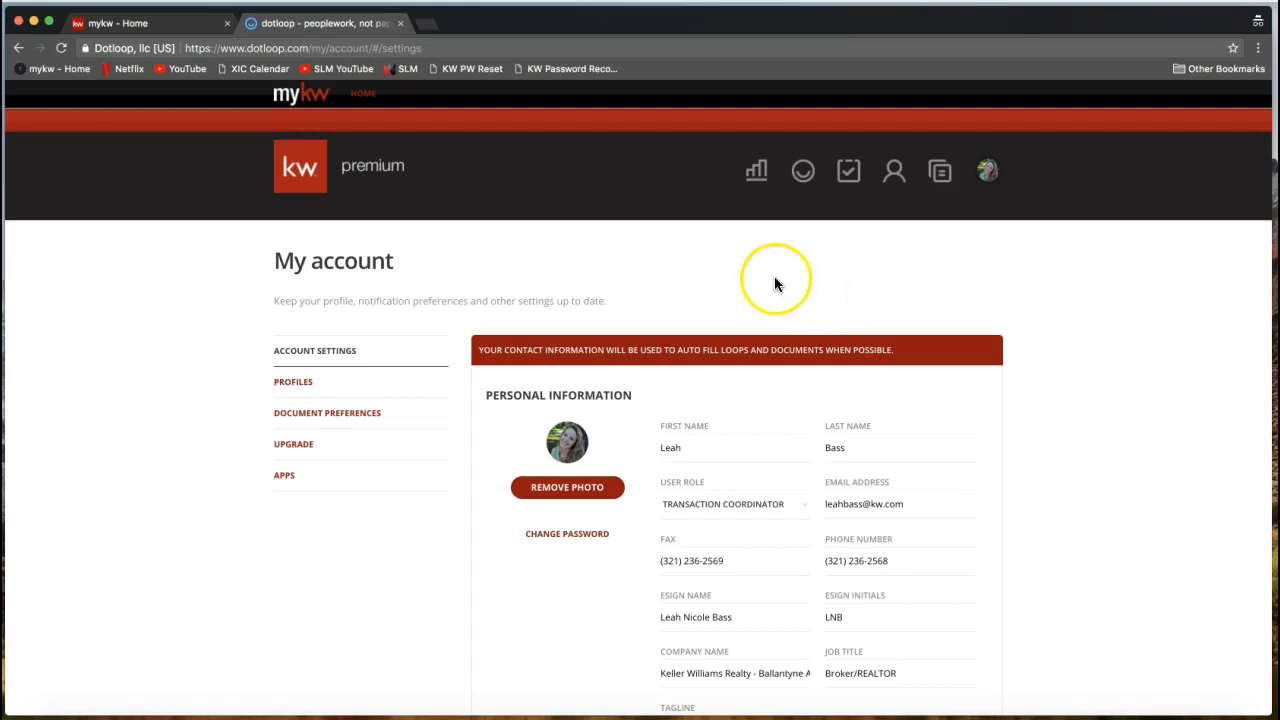
Scroll Account Settings down to the Personal Information section.
{"action": "scroll", "coordinate": [774, 277], "scroll_direction": "down", "scroll_amount": 3}
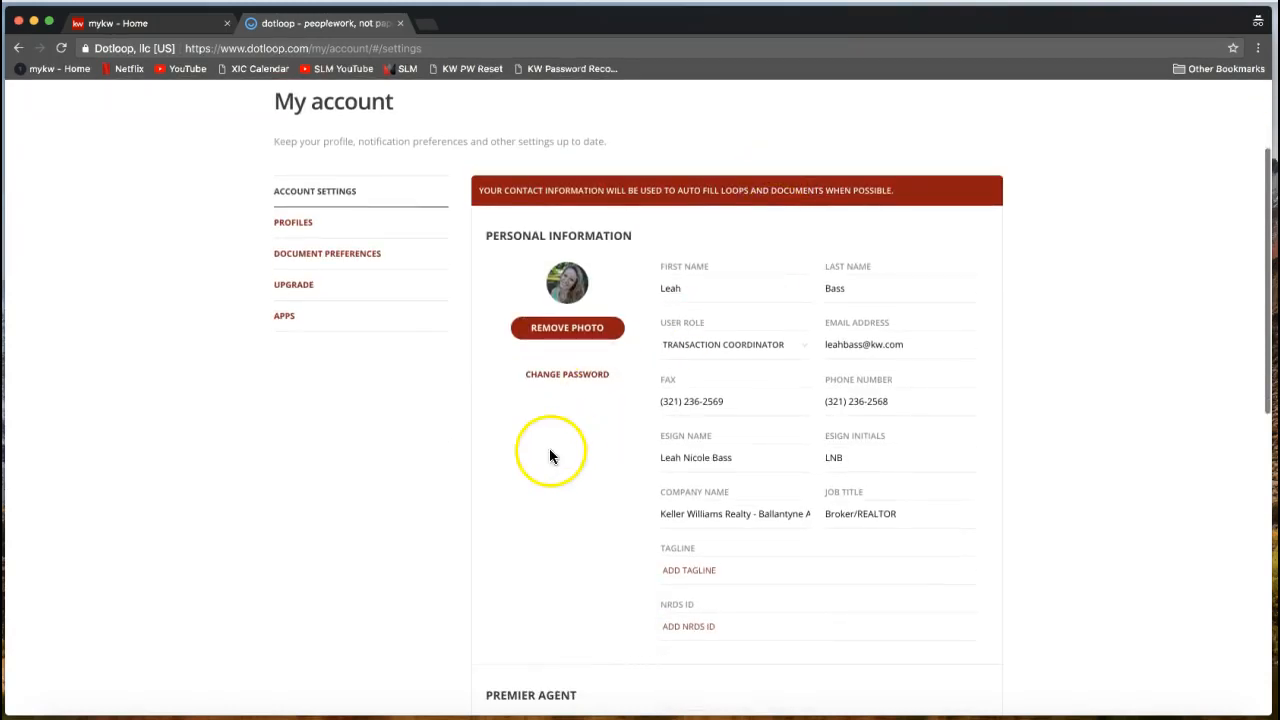
{"action": "scroll", "coordinate": [549, 448], "scroll_direction": "down", "scroll_amount": 1}
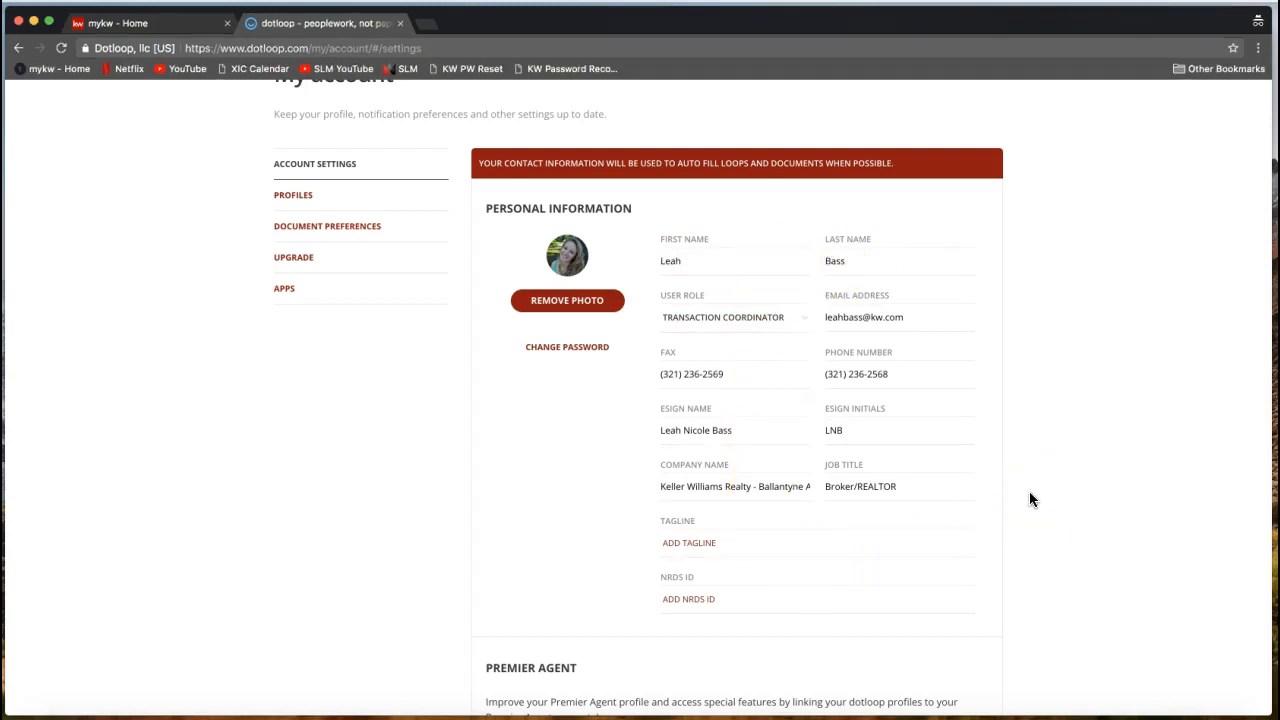
{"action": "left_click", "coordinate": [700, 261]}
{"action": "left_click", "coordinate": [853, 265]}
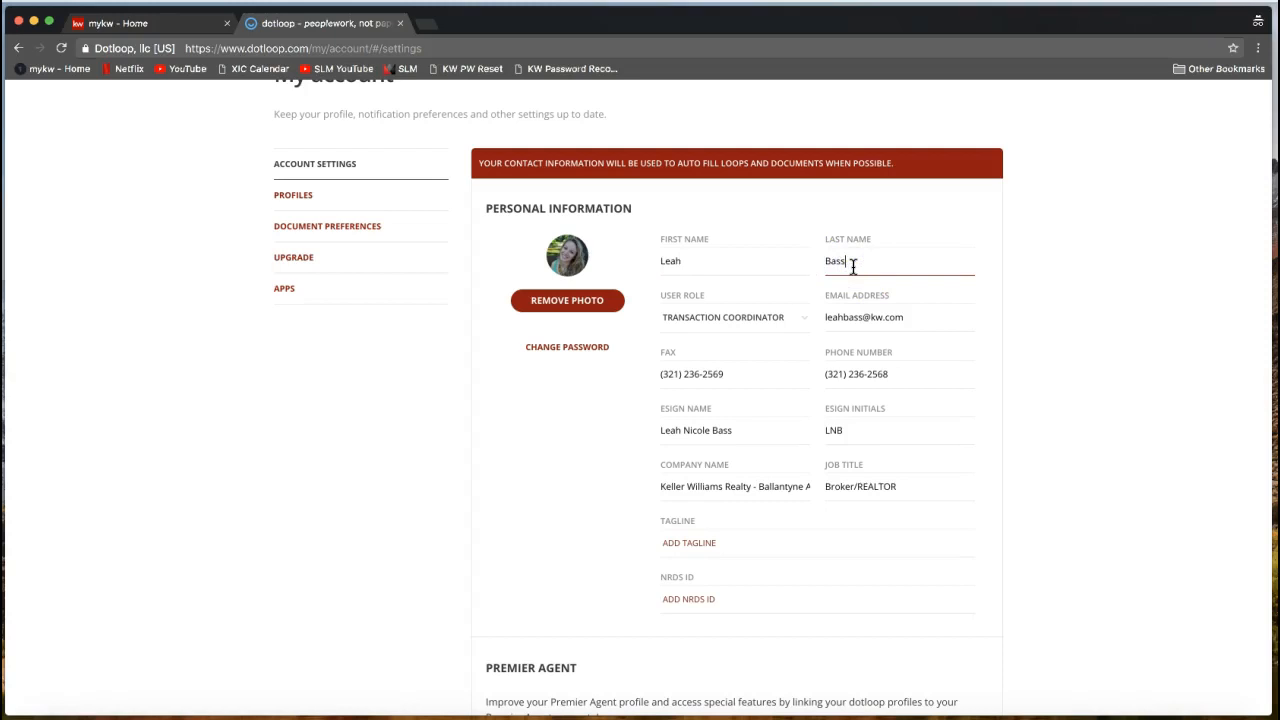
{"action": "scroll", "coordinate": [853, 265], "scroll_direction": "down", "scroll_amount": 2}
{"action": "left_click", "coordinate": [841, 249]}
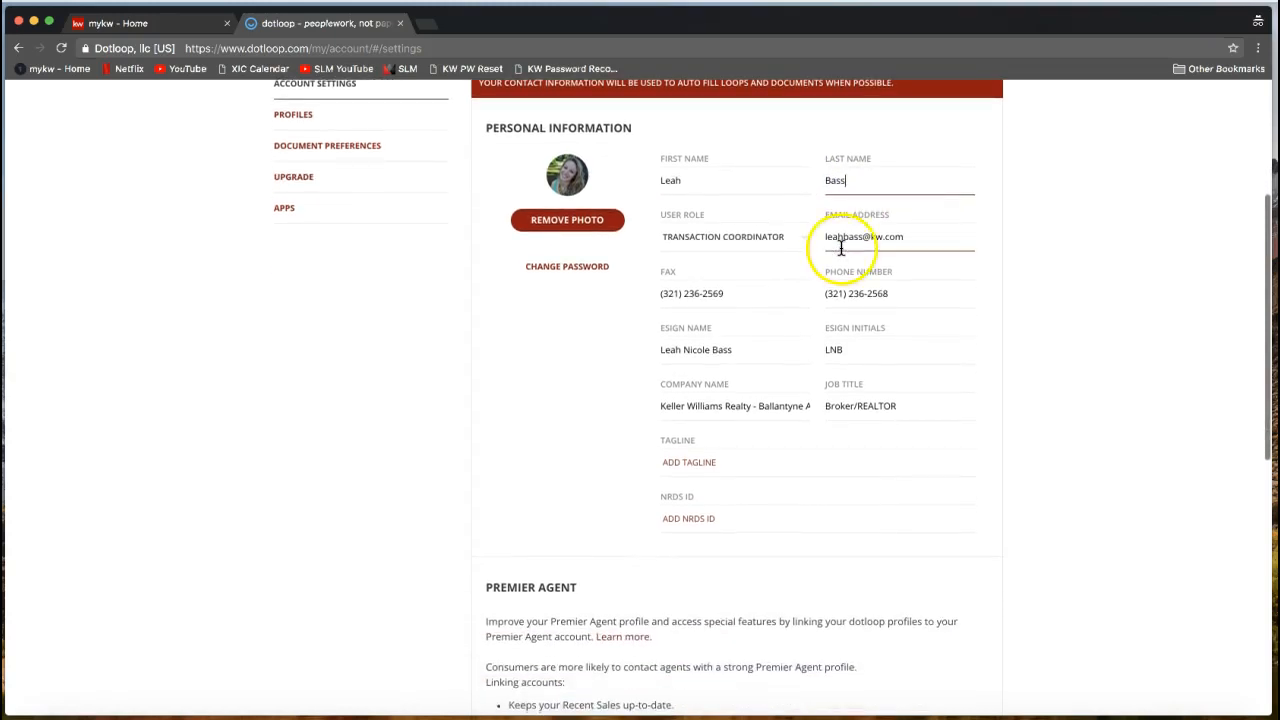
{"action": "left_click_drag", "start_coordinate": [823, 236], "coordinate": [931, 240]}
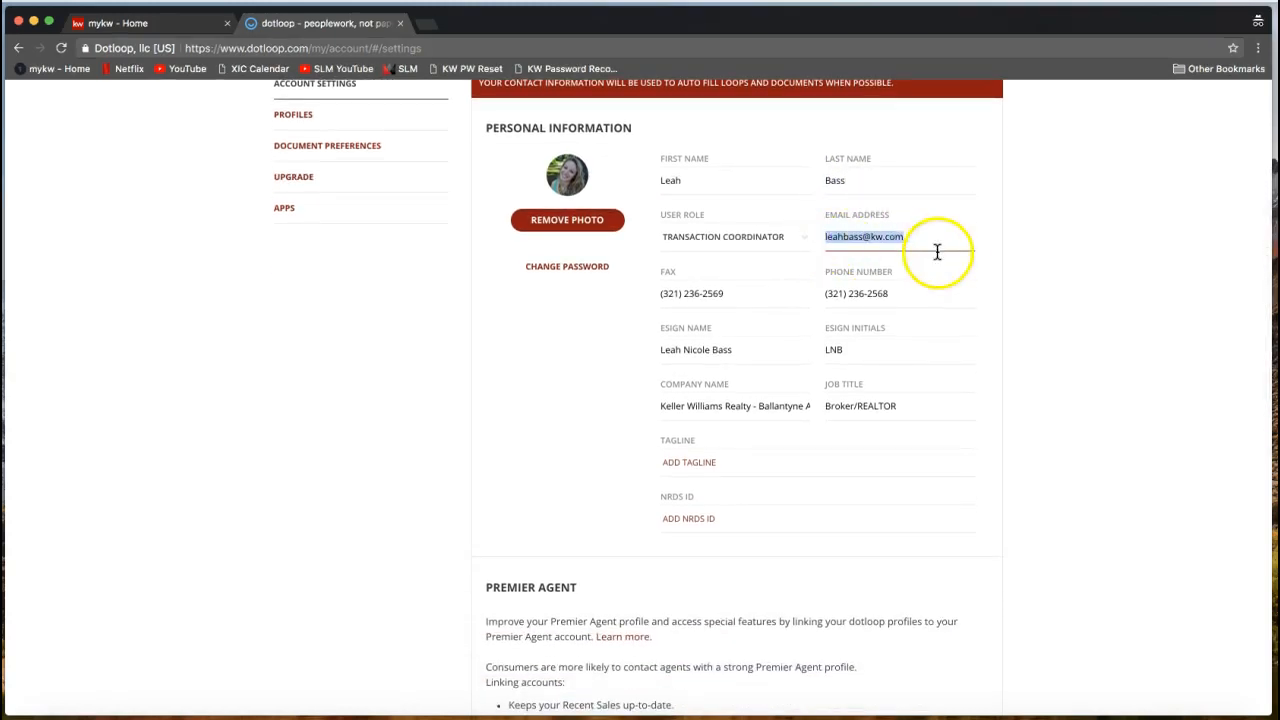
{"action": "left_click", "coordinate": [927, 238]}
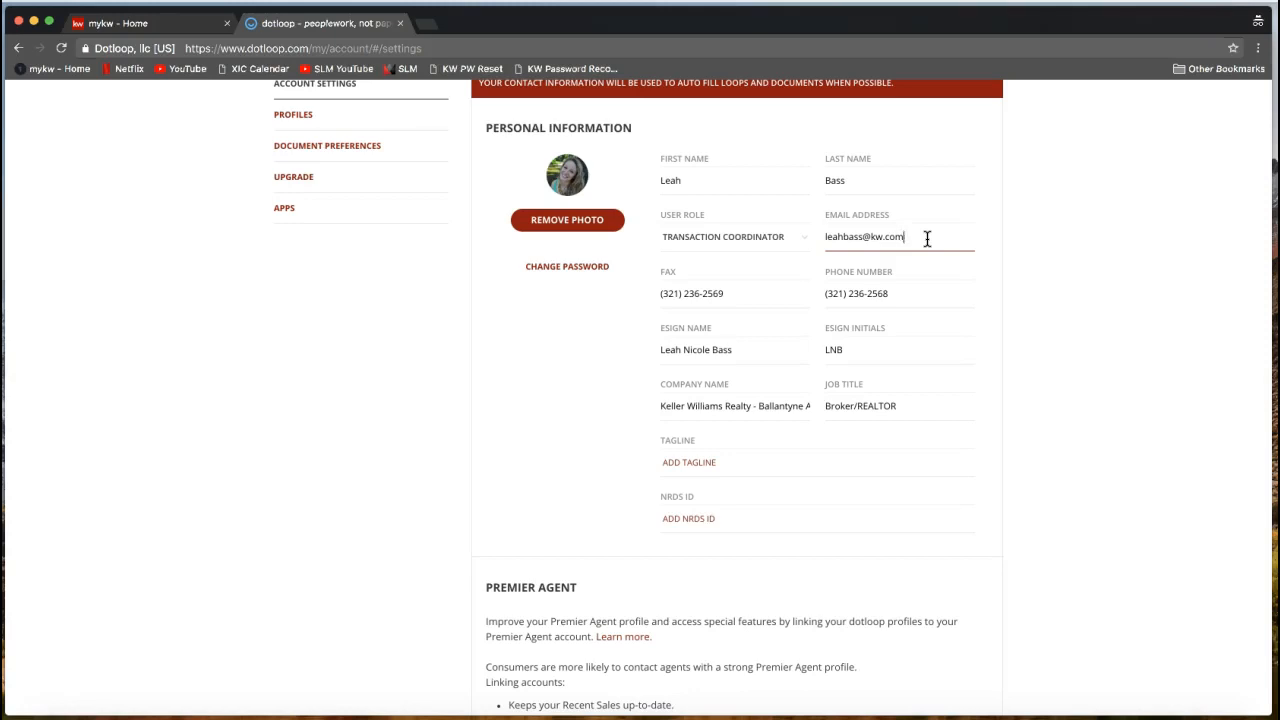
{"action": "left_click", "coordinate": [864, 247]}
{"action": "left_click", "coordinate": [863, 238]}
{"action": "triple_click", "coordinate": [884, 236]}
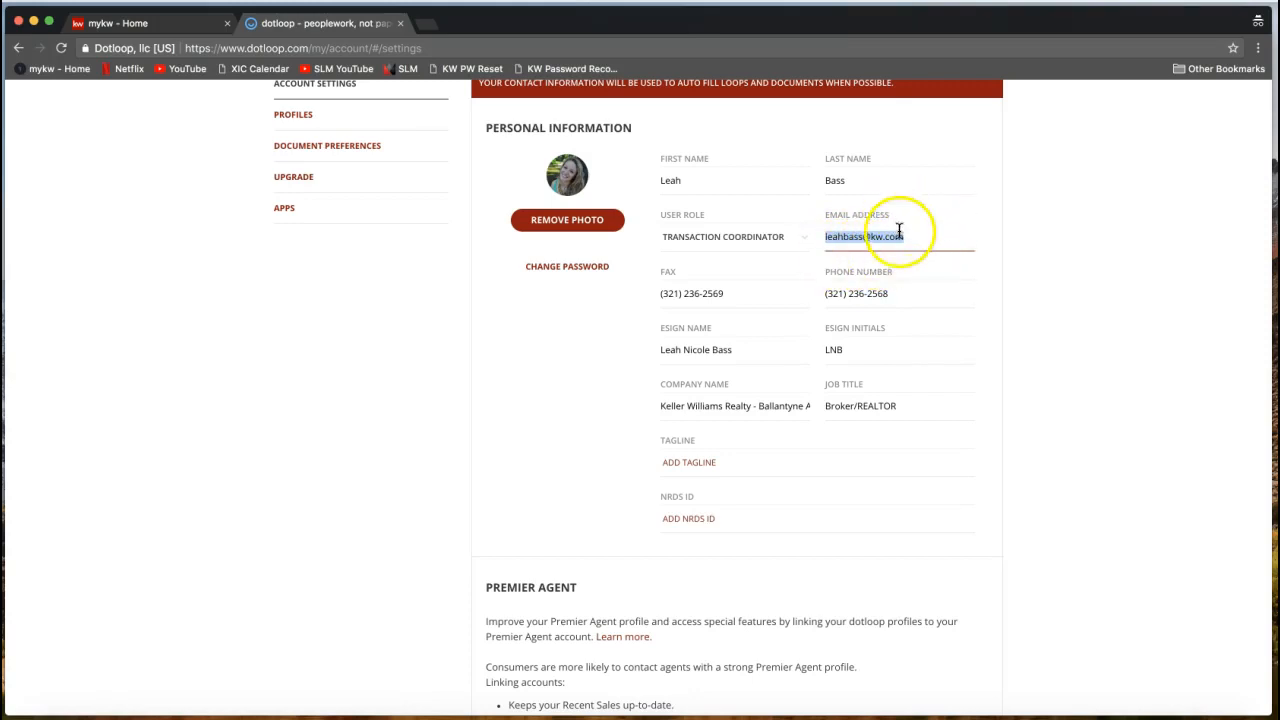
{"action": "left_click", "coordinate": [758, 291]}
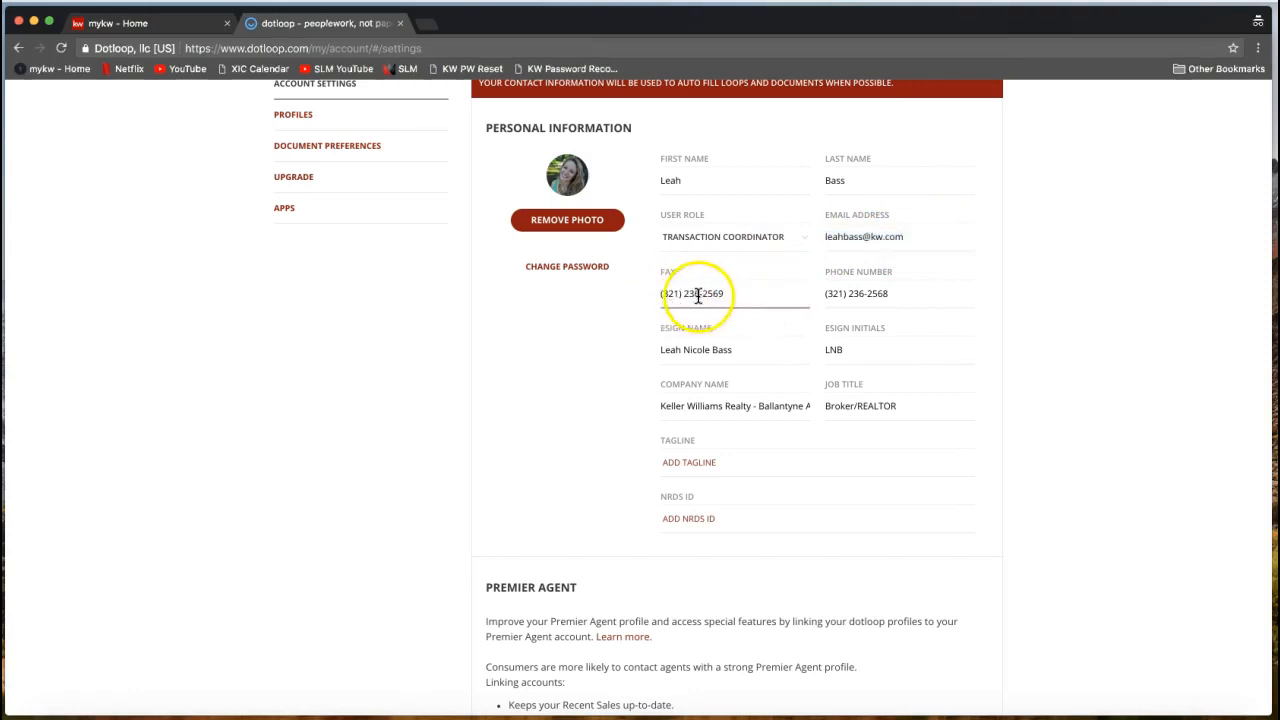
{"action": "left_click", "coordinate": [858, 294]}
{"action": "left_click", "coordinate": [895, 294]}
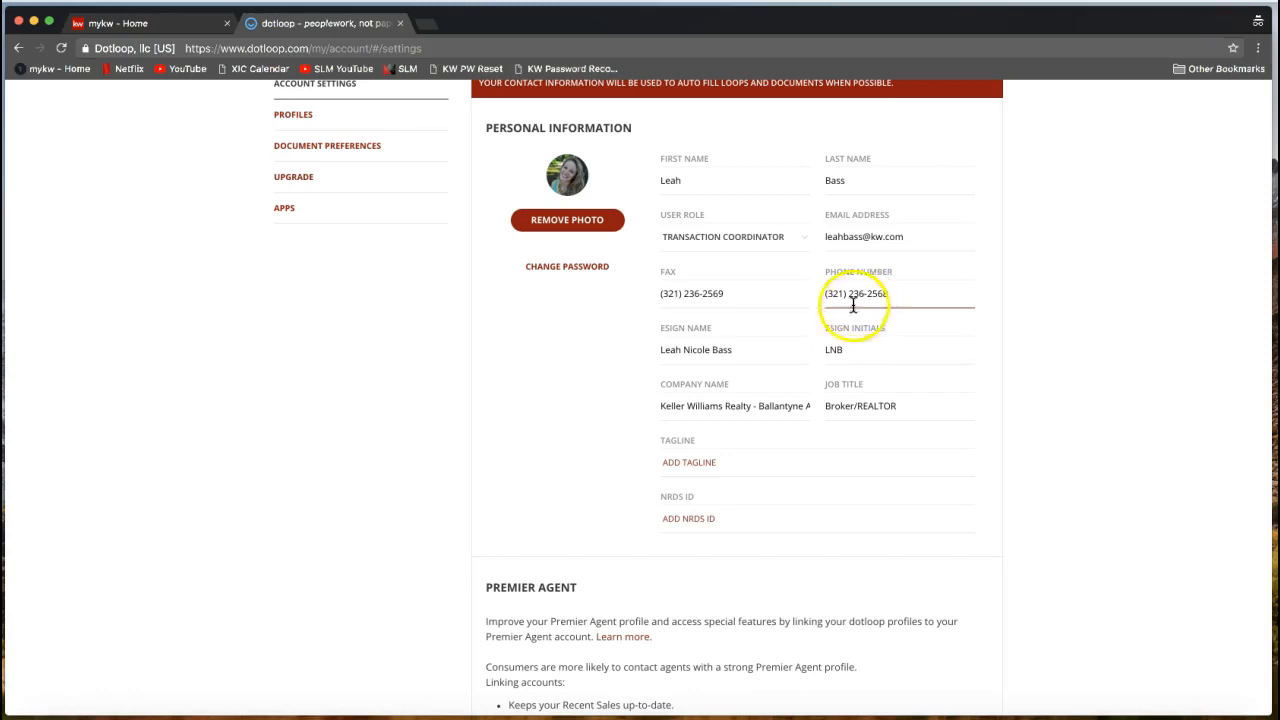
Delete the middle name from ESIGN NAME and the middle letter from ESIGN INITIALS.
{"action": "left_click", "coordinate": [772, 363]}
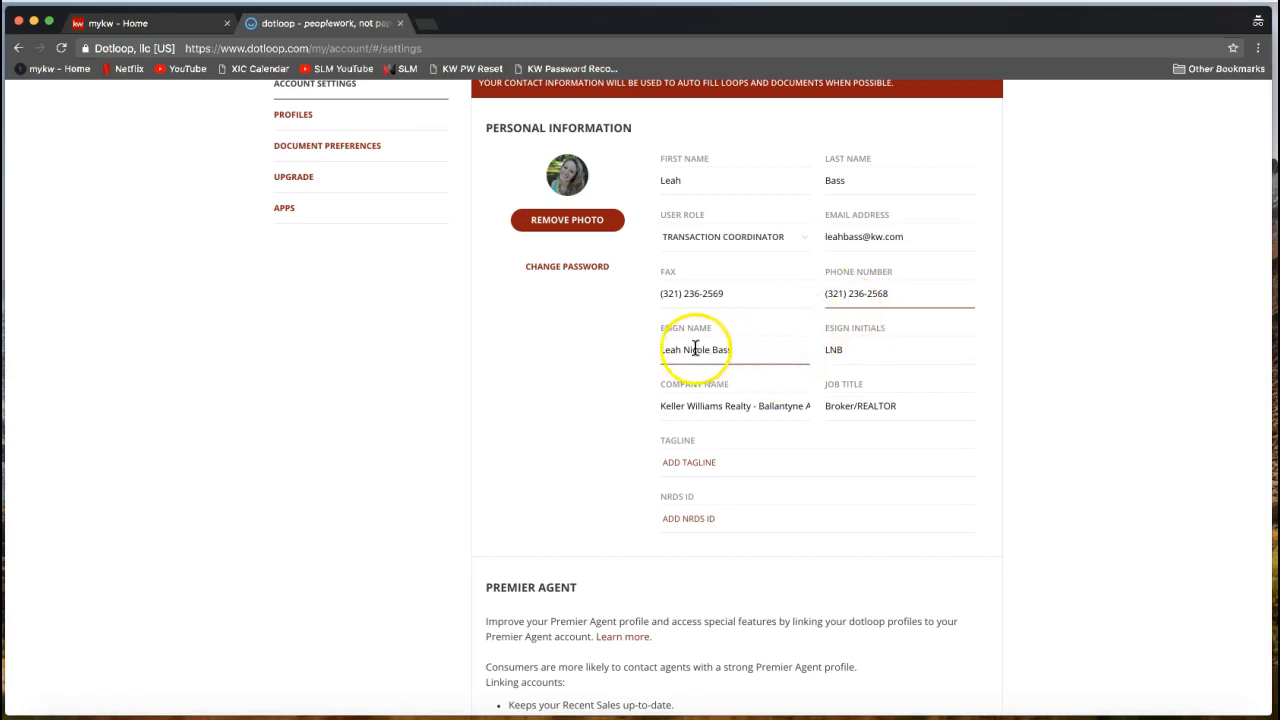
{"action": "left_click_drag", "start_coordinate": [658, 329], "coordinate": [716, 335]}
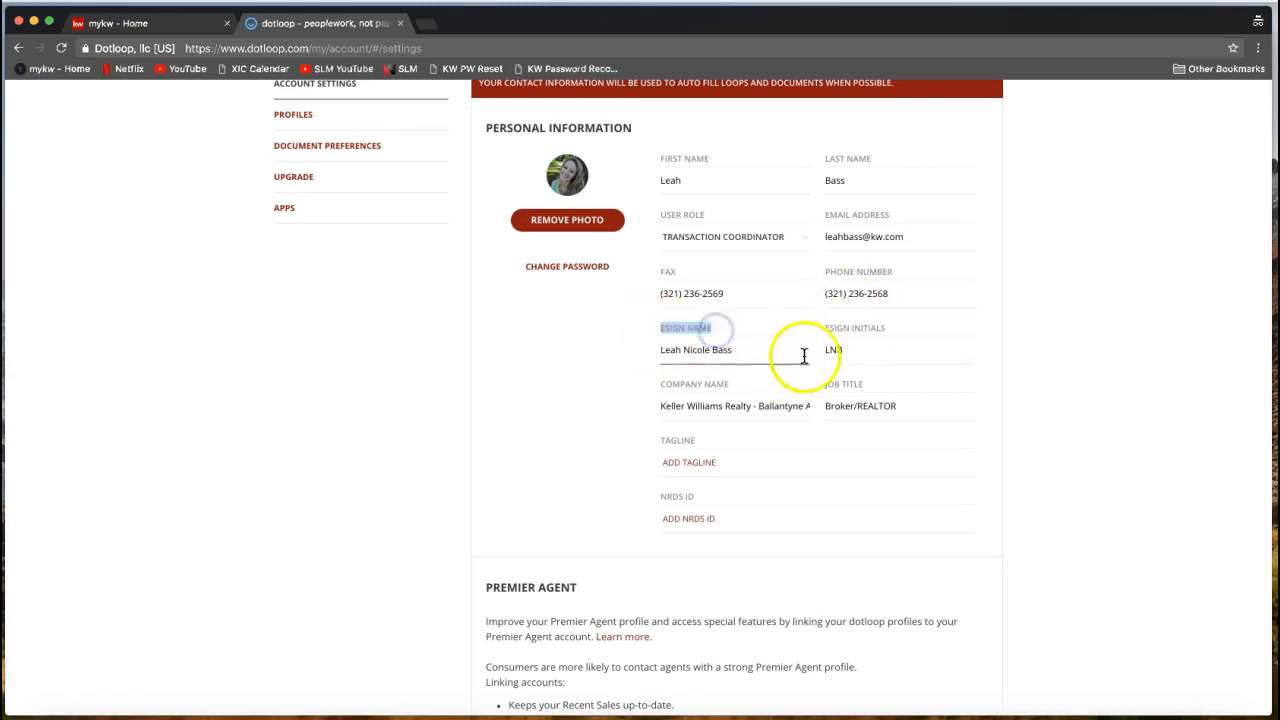
{"action": "left_click_drag", "start_coordinate": [829, 334], "coordinate": [876, 335]}
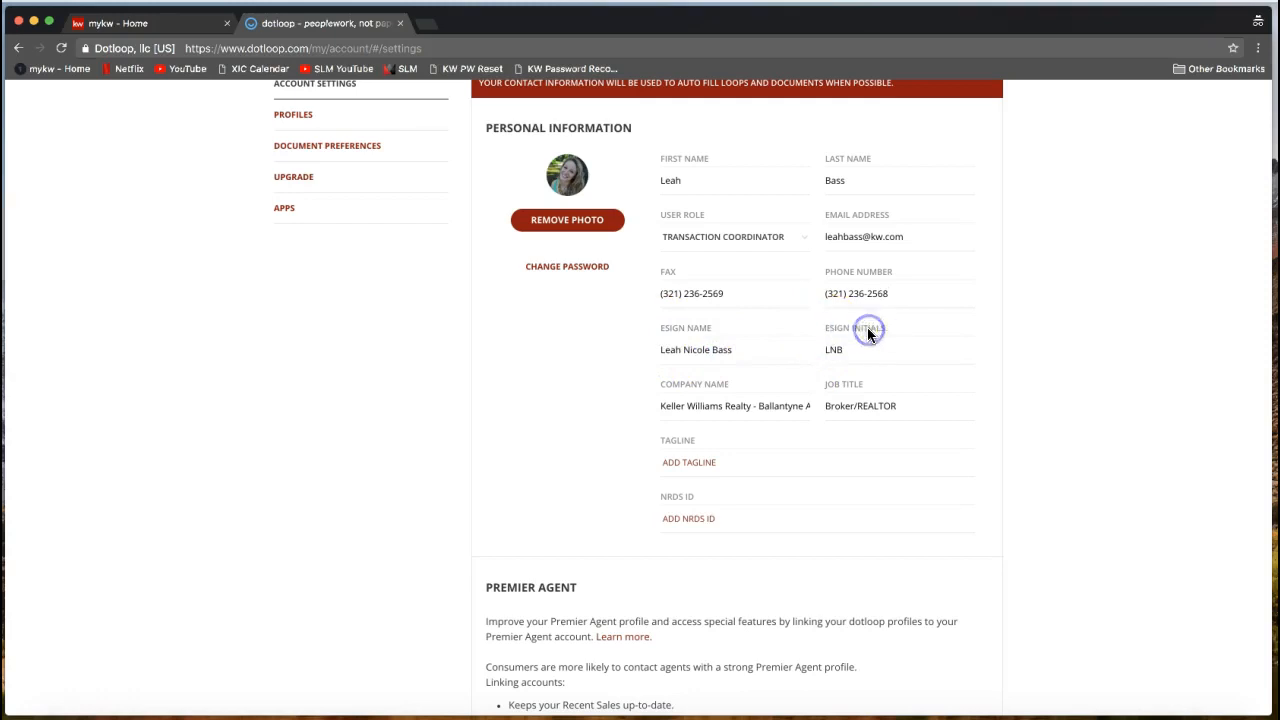
{"action": "left_click", "coordinate": [663, 360]}
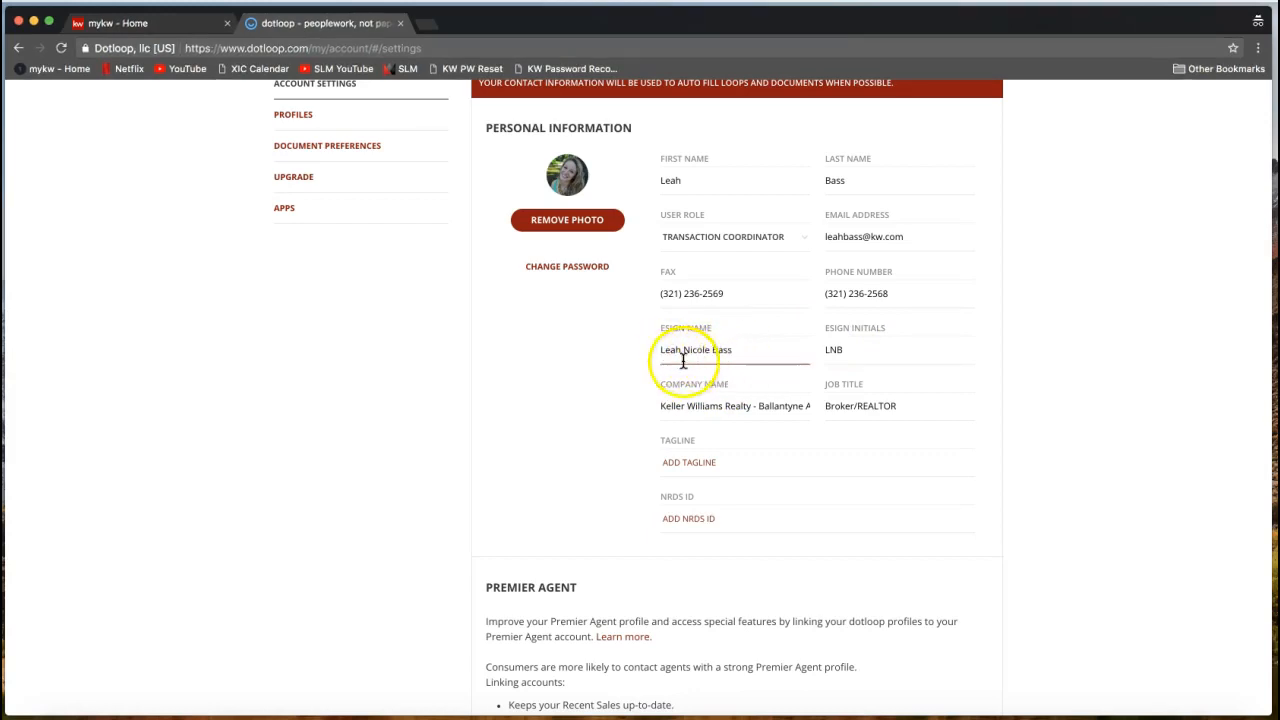
{"action": "double_click", "coordinate": [697, 350]}
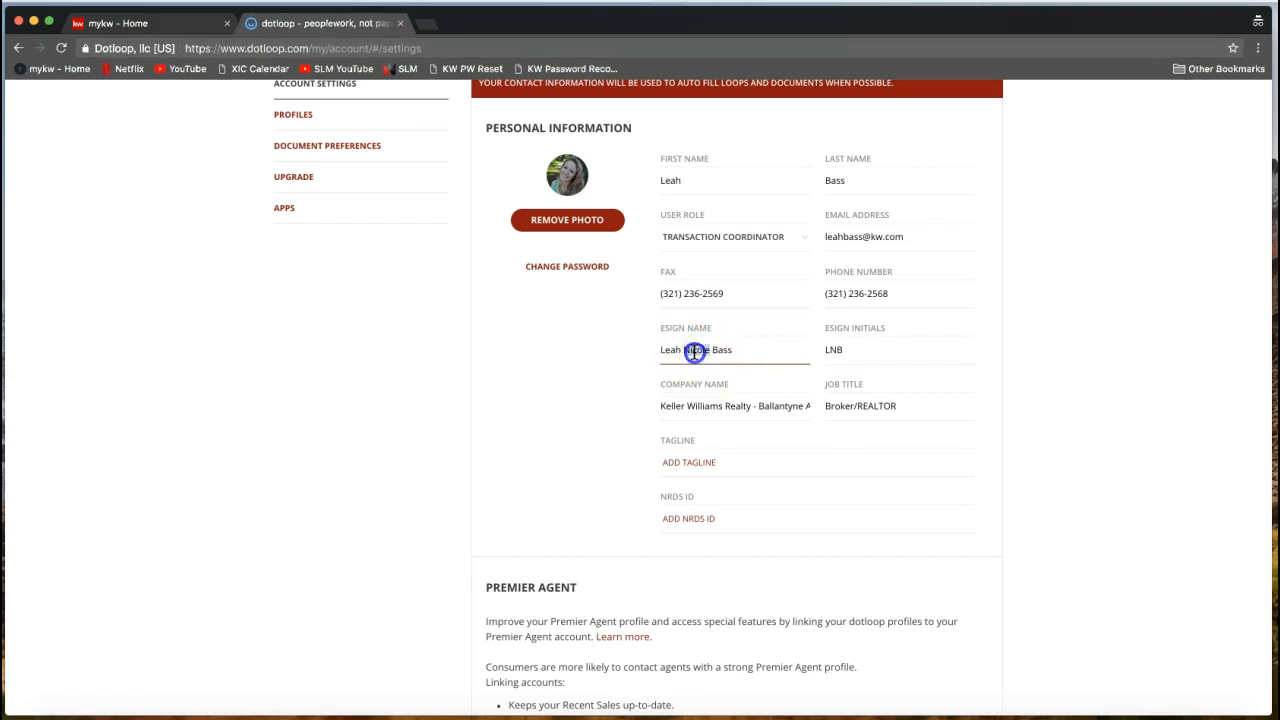
{"action": "key", "text": "BackSpace"}
{"action": "left_click", "coordinate": [836, 350]}
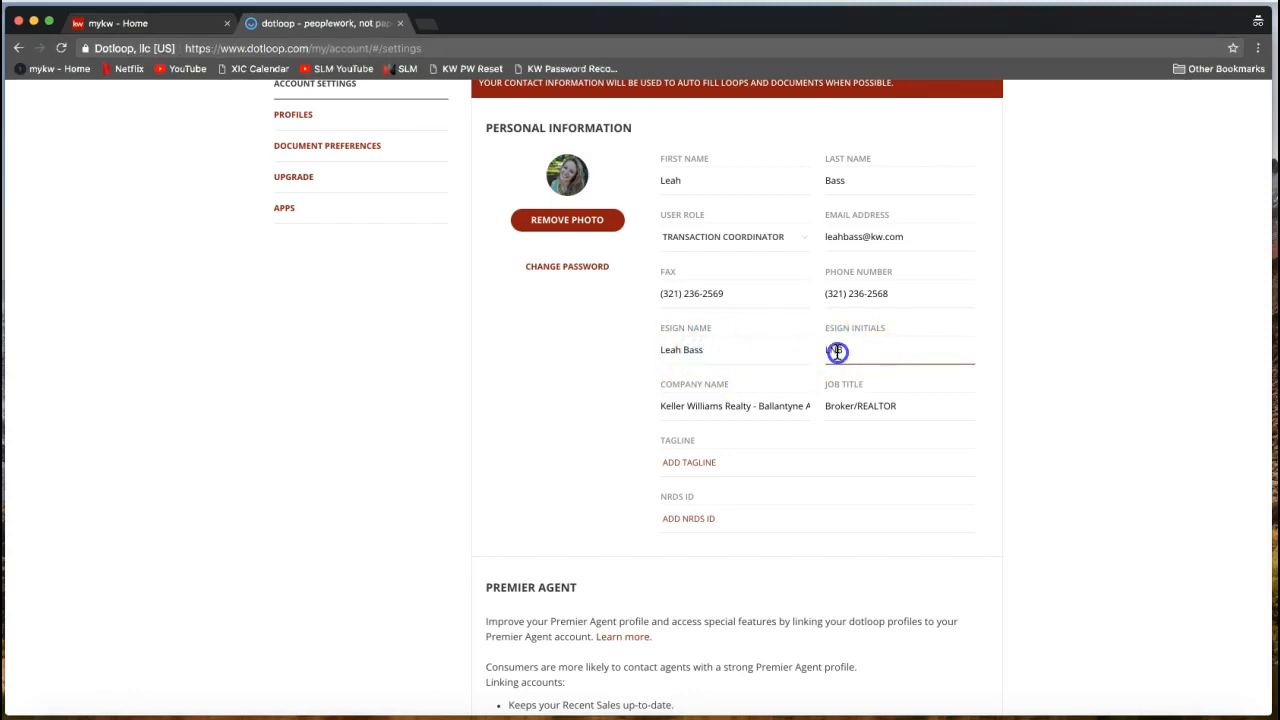
{"action": "key", "text": "BackSpace"}
{"action": "key", "text": "Left"}
Highlight the Keller Williams Realty and Ballantyne Area parts of the Company Name.
{"action": "left_click", "coordinate": [743, 400]}
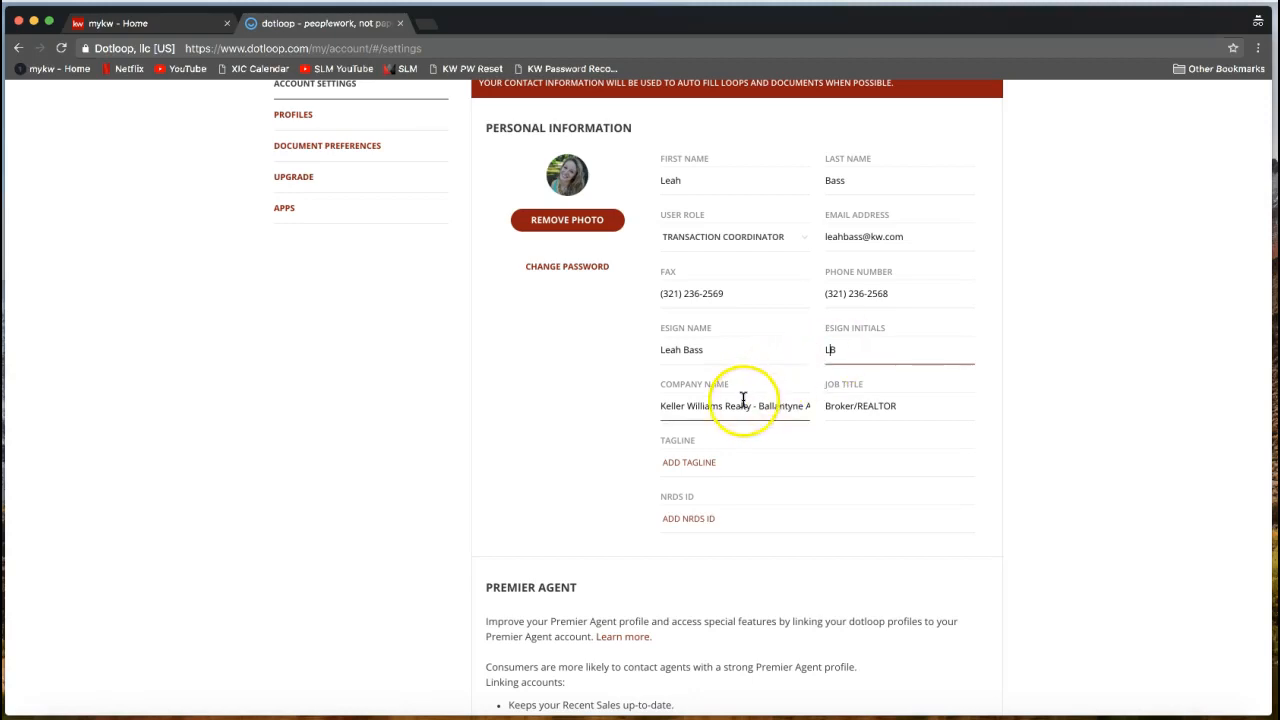
{"action": "left_click", "coordinate": [703, 405]}
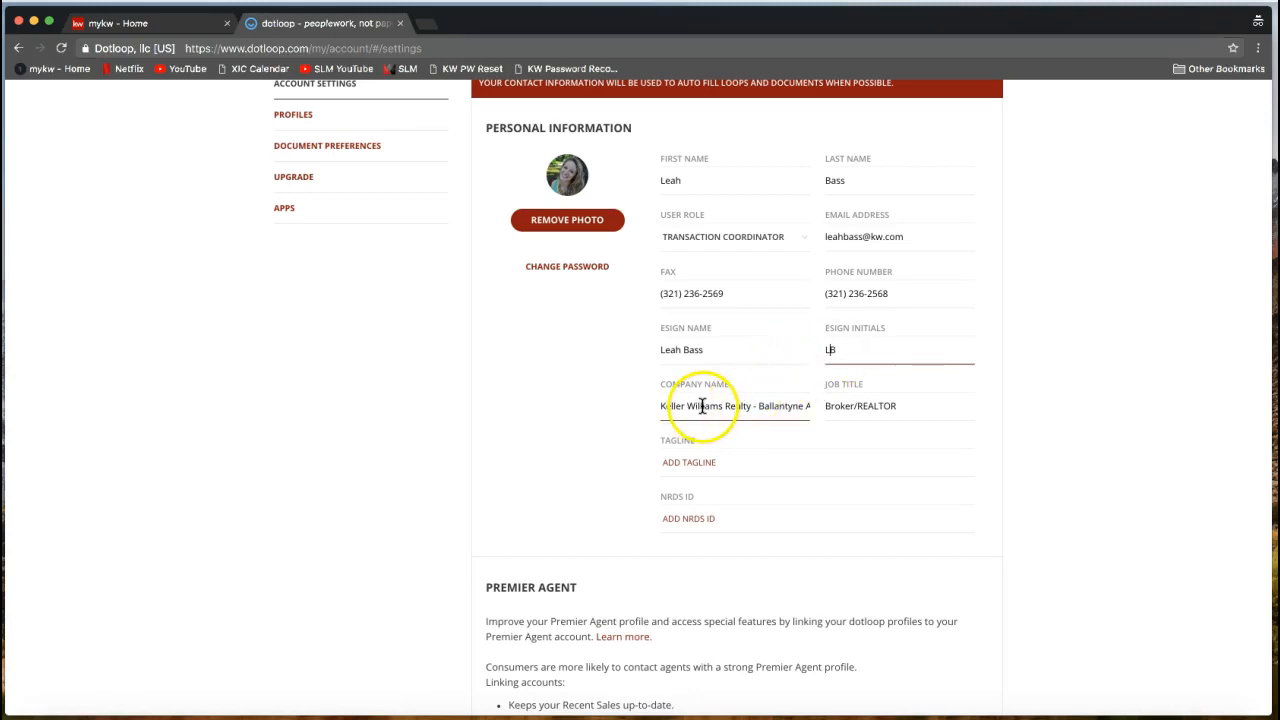
{"action": "left_click", "coordinate": [666, 412]}
{"action": "left_click_drag", "start_coordinate": [667, 412], "coordinate": [754, 410]}
{"action": "left_click_drag", "start_coordinate": [754, 409], "coordinate": [813, 410]}
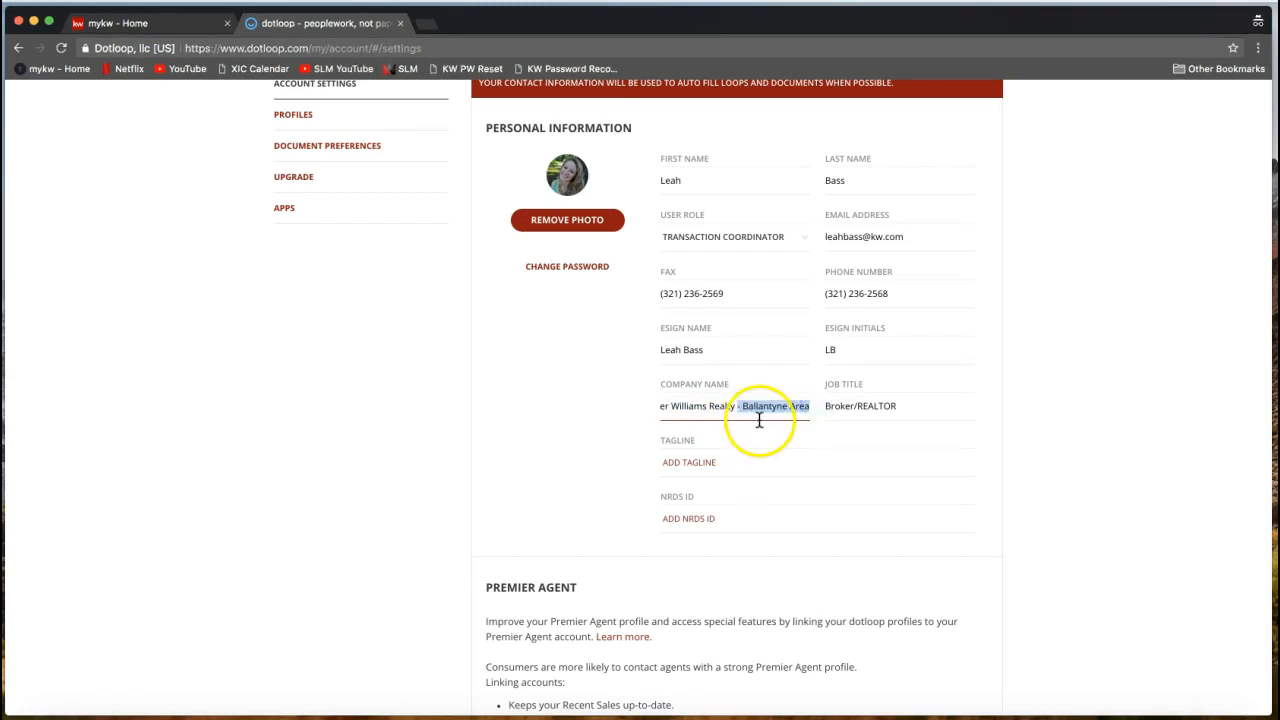
{"action": "left_click", "coordinate": [721, 411]}
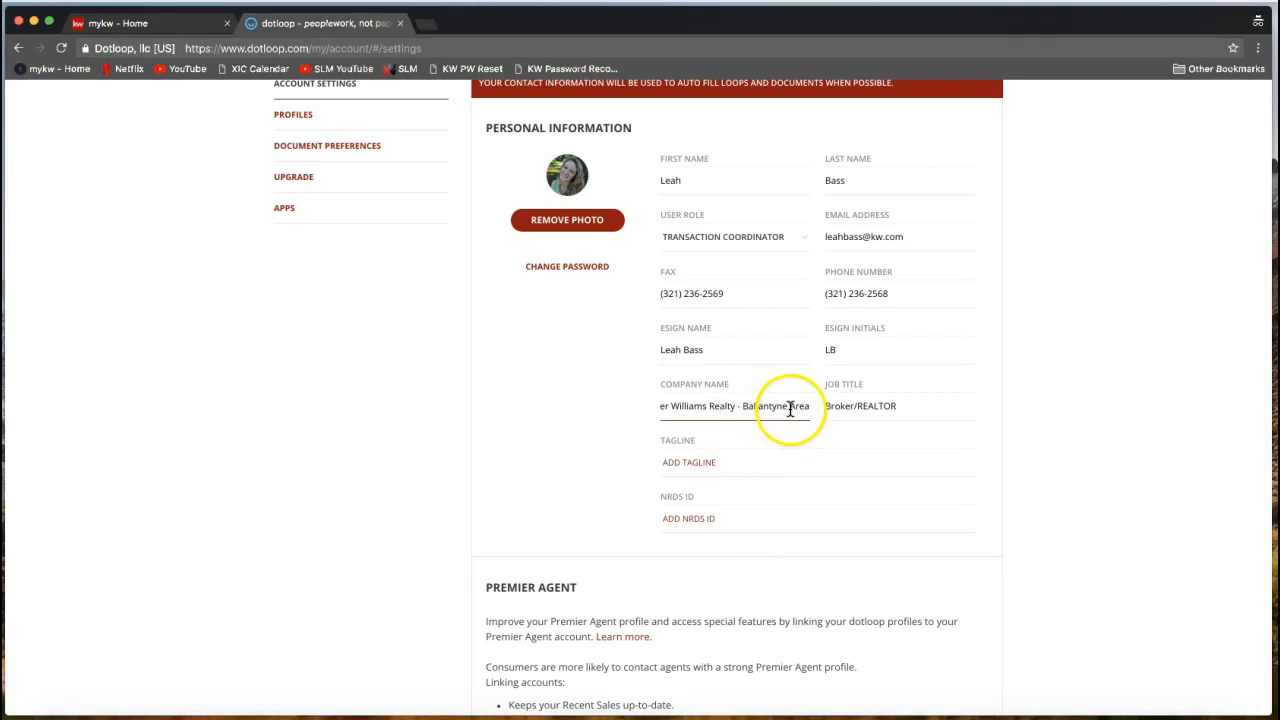
{"action": "left_click_drag", "start_coordinate": [790, 408], "coordinate": [650, 406]}
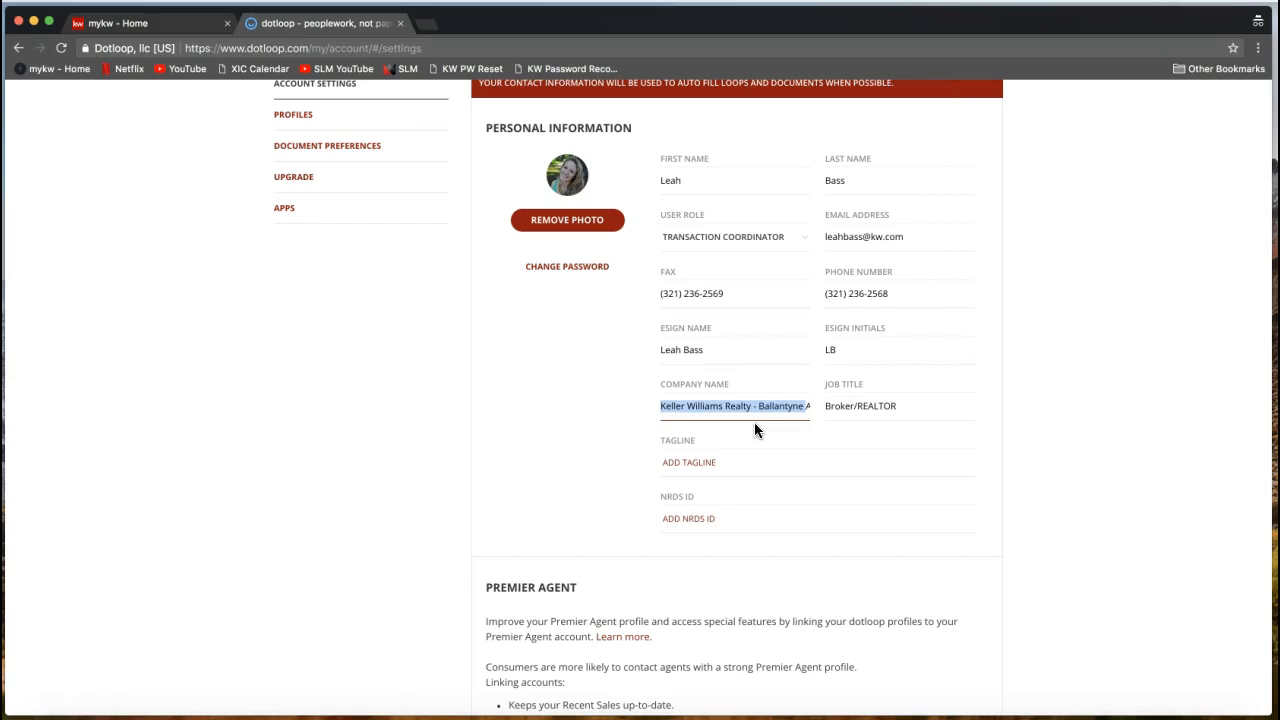
{"action": "left_click", "coordinate": [847, 408]}
{"action": "double_click", "coordinate": [847, 408]}
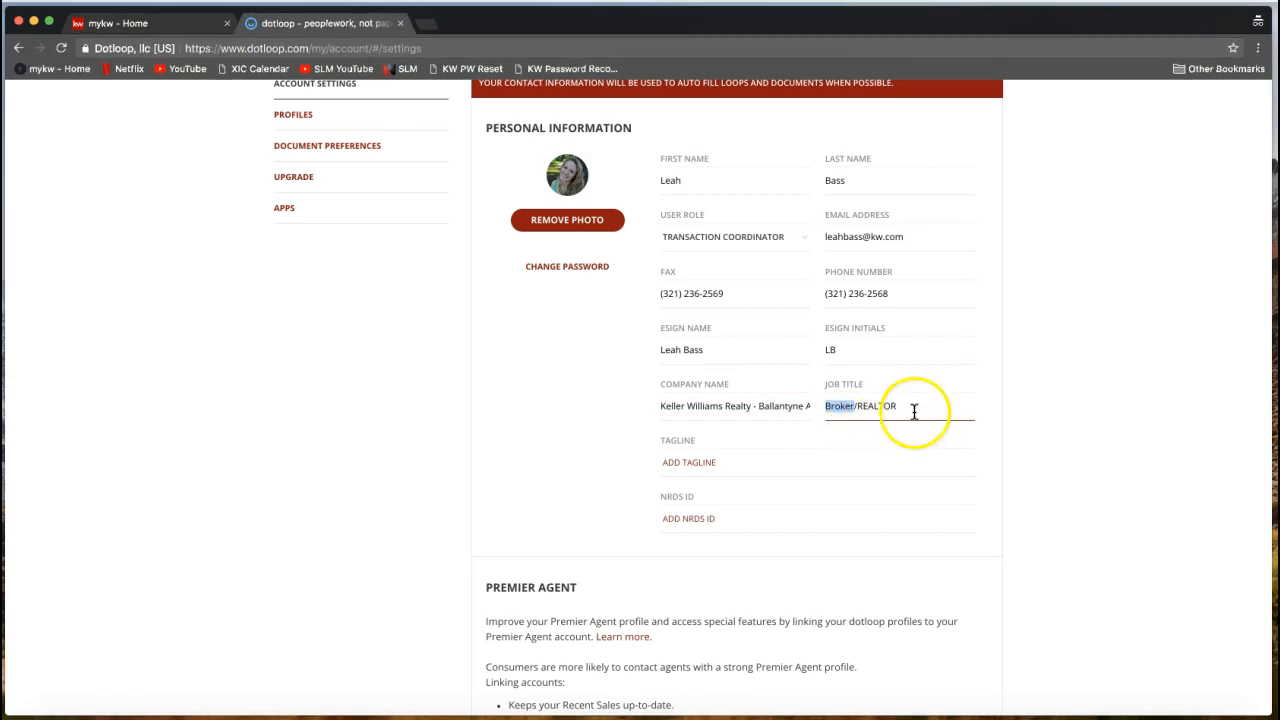
{"action": "left_click", "coordinate": [911, 407]}
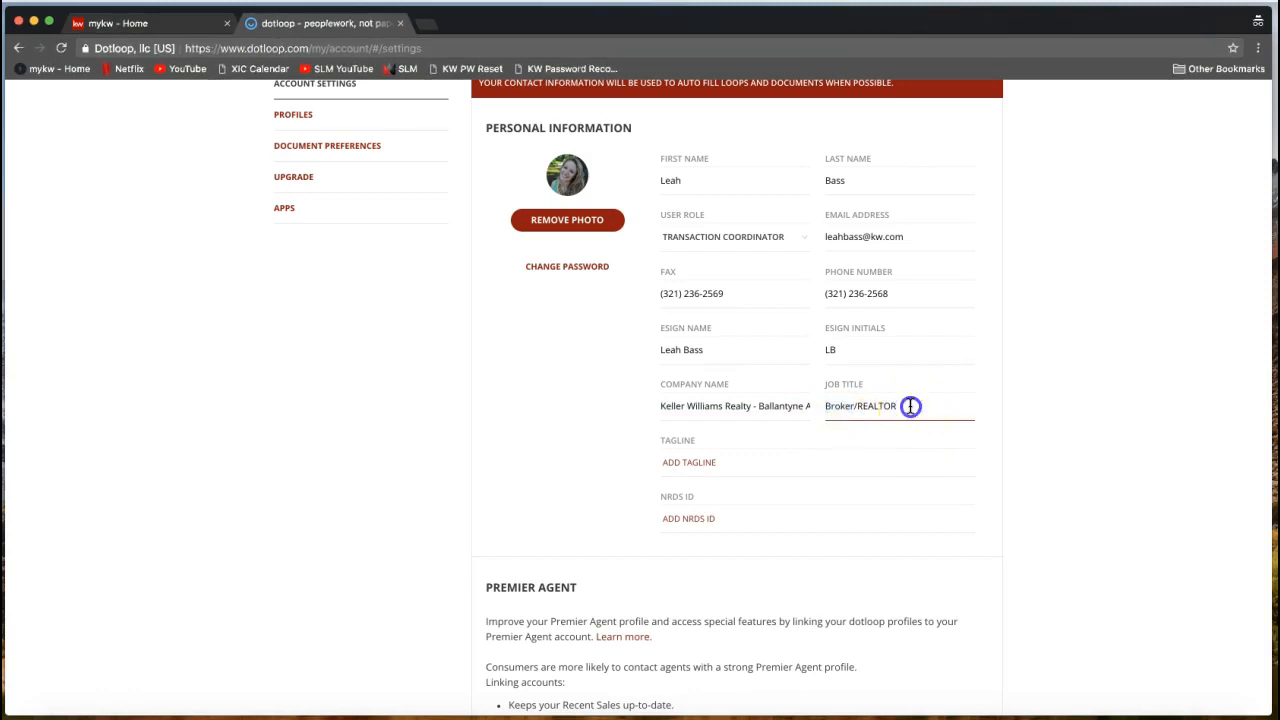
{"action": "left_click", "coordinate": [1035, 430]}
{"action": "scroll", "coordinate": [1067, 396], "scroll_direction": "down", "scroll_amount": 10}
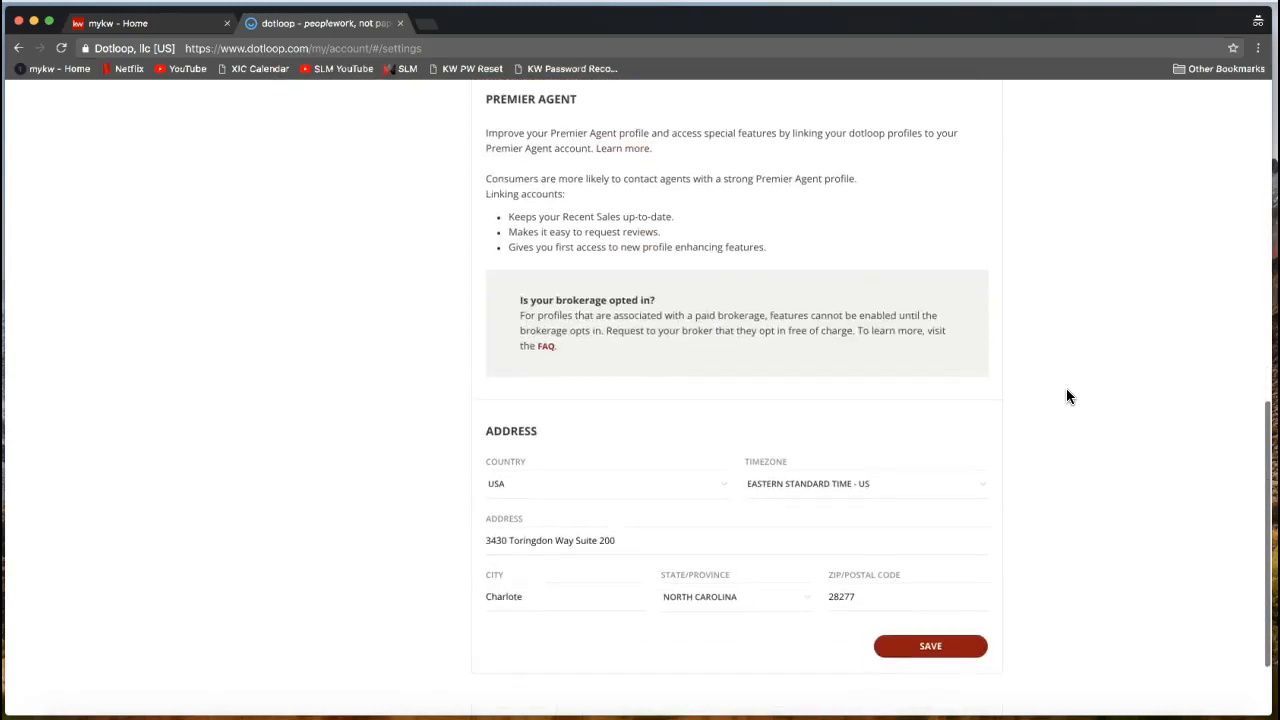
{"action": "scroll", "coordinate": [1066, 396], "scroll_direction": "down", "scroll_amount": 2}
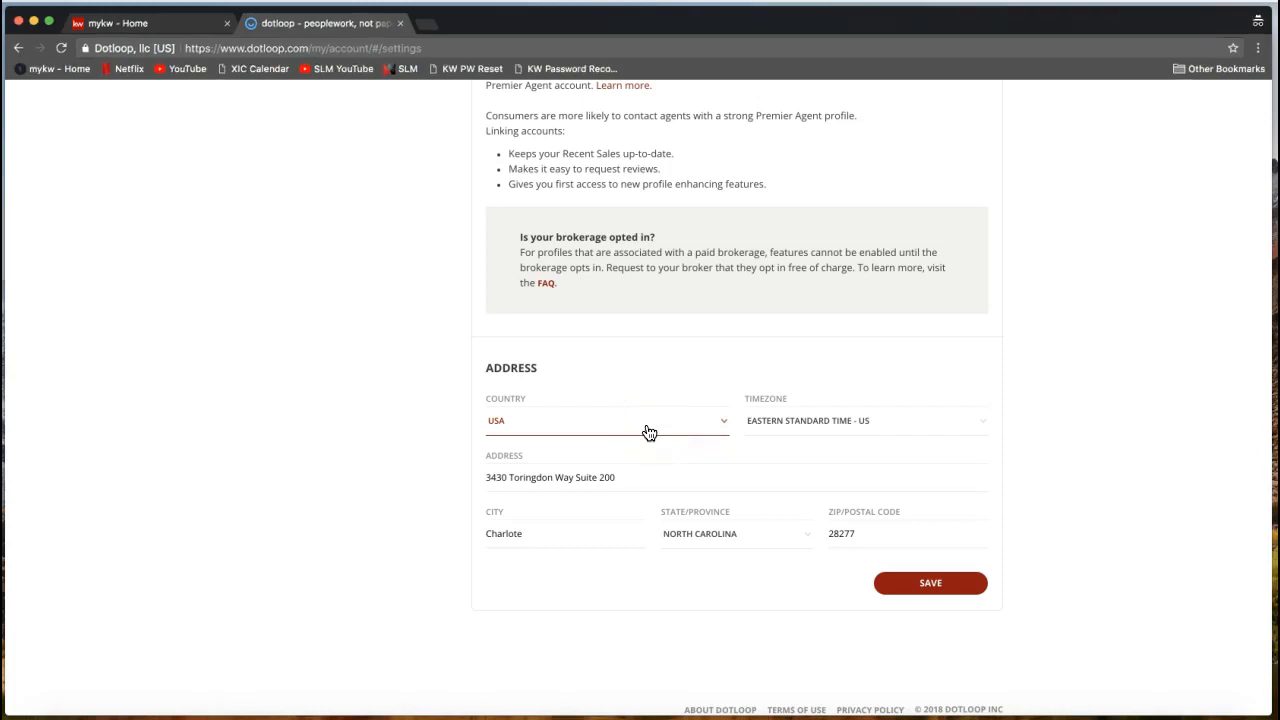
{"action": "left_click", "coordinate": [541, 478]}
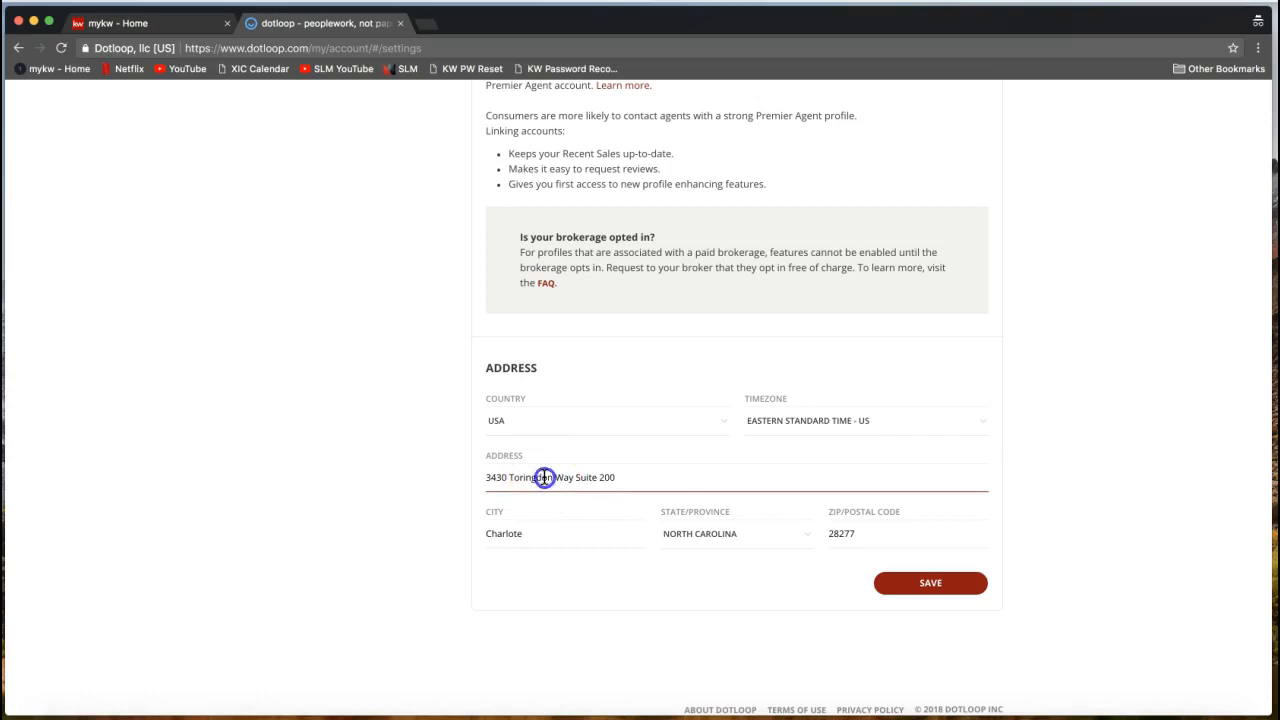
{"action": "triple_click", "coordinate": [541, 478]}
{"action": "left_click", "coordinate": [428, 494]}
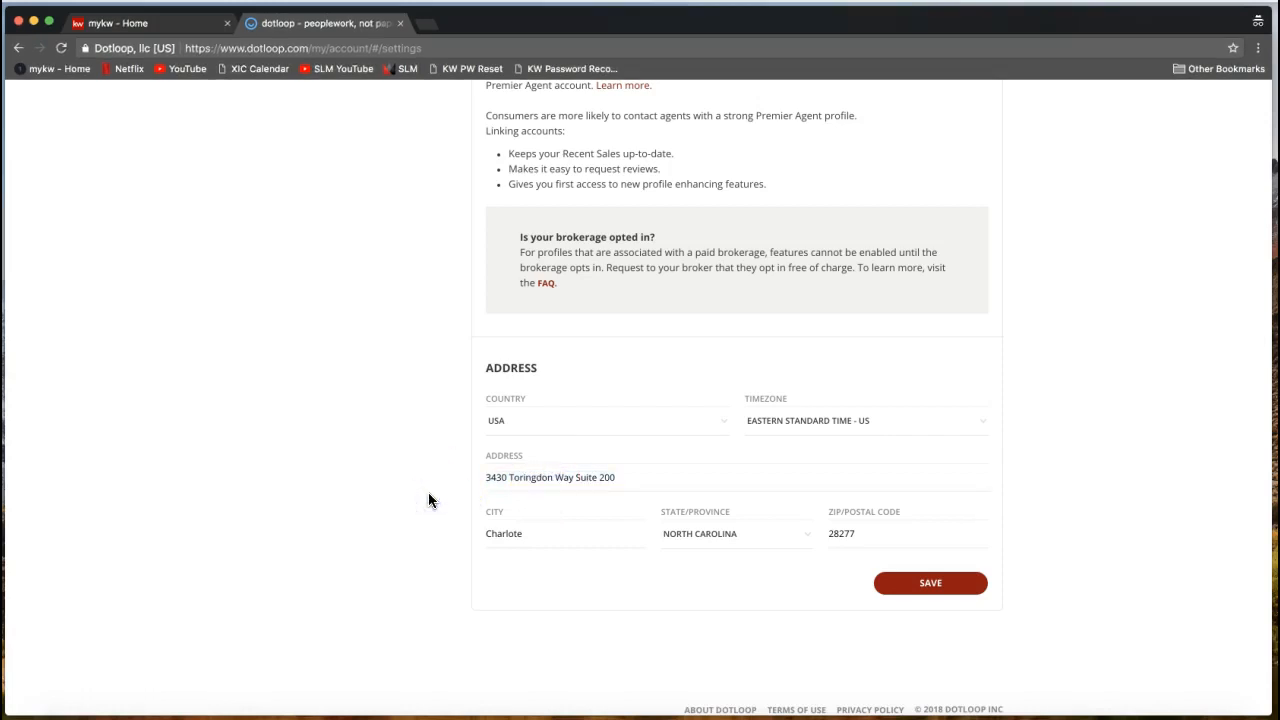
{"action": "left_click", "coordinate": [574, 490]}
{"action": "left_click", "coordinate": [558, 485]}
{"action": "left_click", "coordinate": [601, 487]}
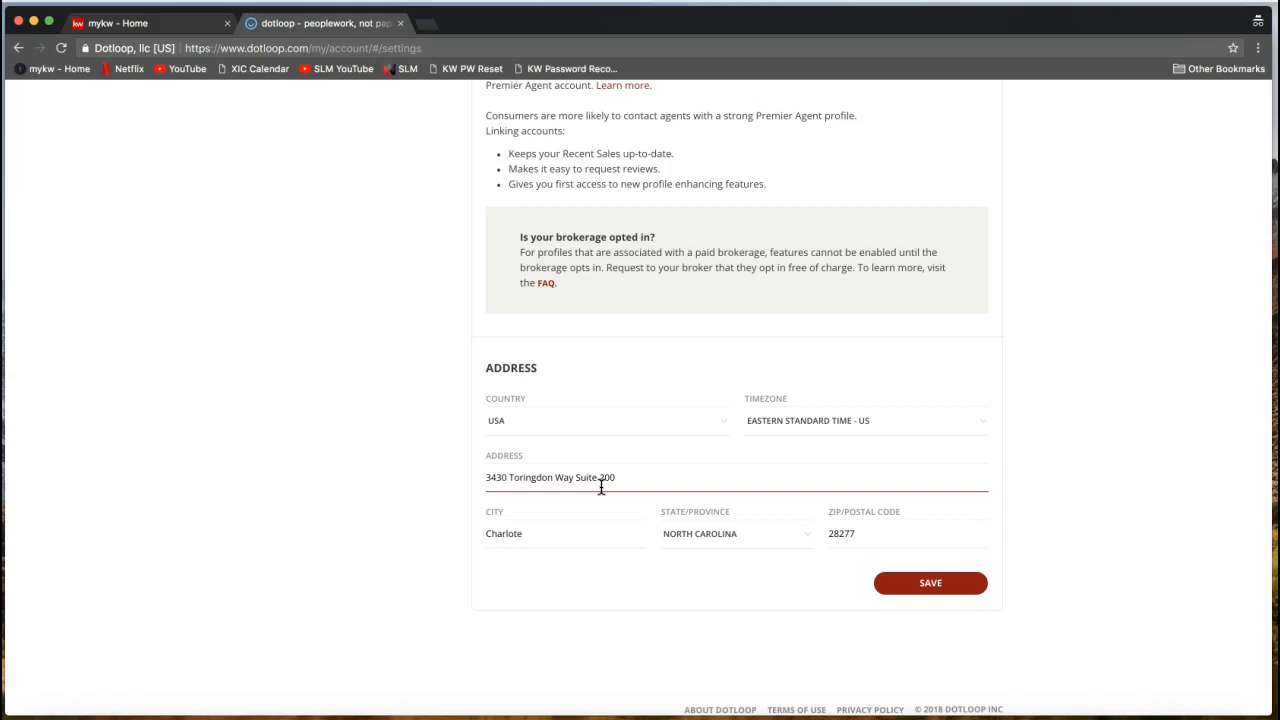
{"action": "left_click", "coordinate": [552, 487]}
{"action": "left_click", "coordinate": [597, 499]}
{"action": "left_click", "coordinate": [595, 500]}
{"action": "left_click", "coordinate": [580, 477]}
{"action": "left_click", "coordinate": [523, 534]}
{"action": "left_click", "coordinate": [719, 538]}
{"action": "left_click", "coordinate": [897, 530]}
{"action": "left_click", "coordinate": [1009, 548]}
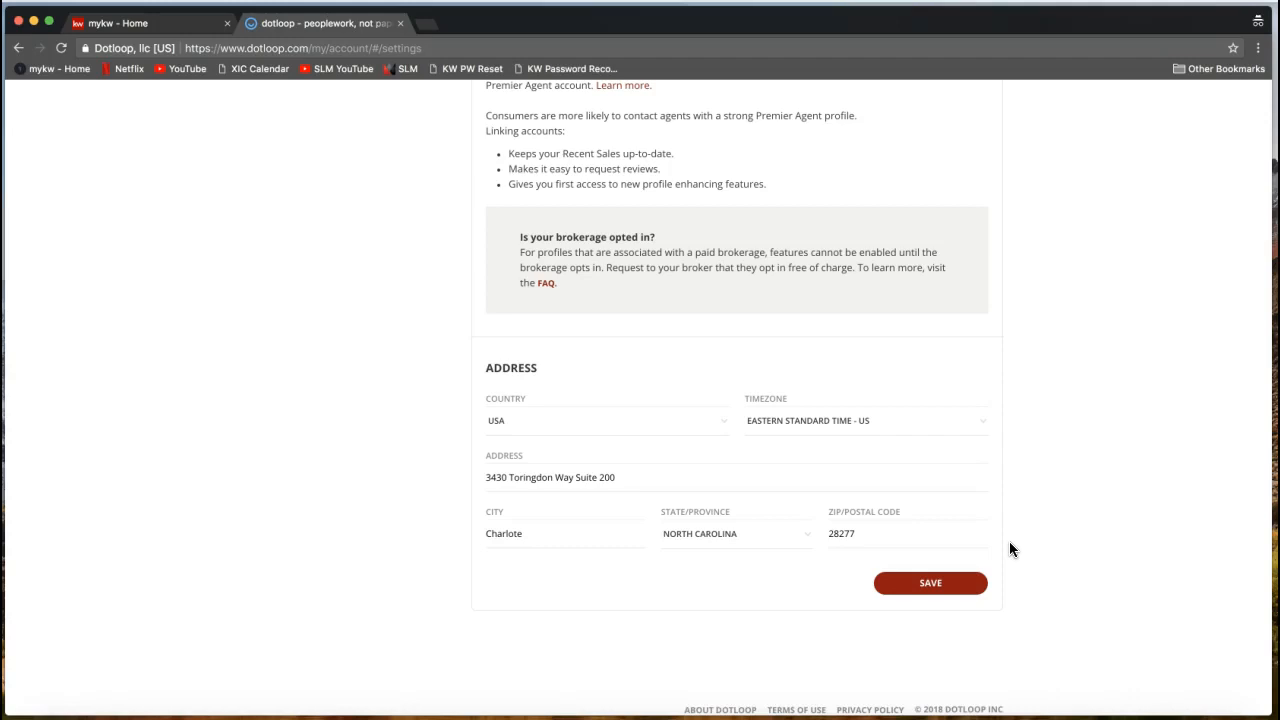
{"action": "left_click", "coordinate": [966, 588]}
Save the contact changes, highlight the success banner, and scroll back to the top.
{"action": "left_click", "coordinate": [928, 586]}
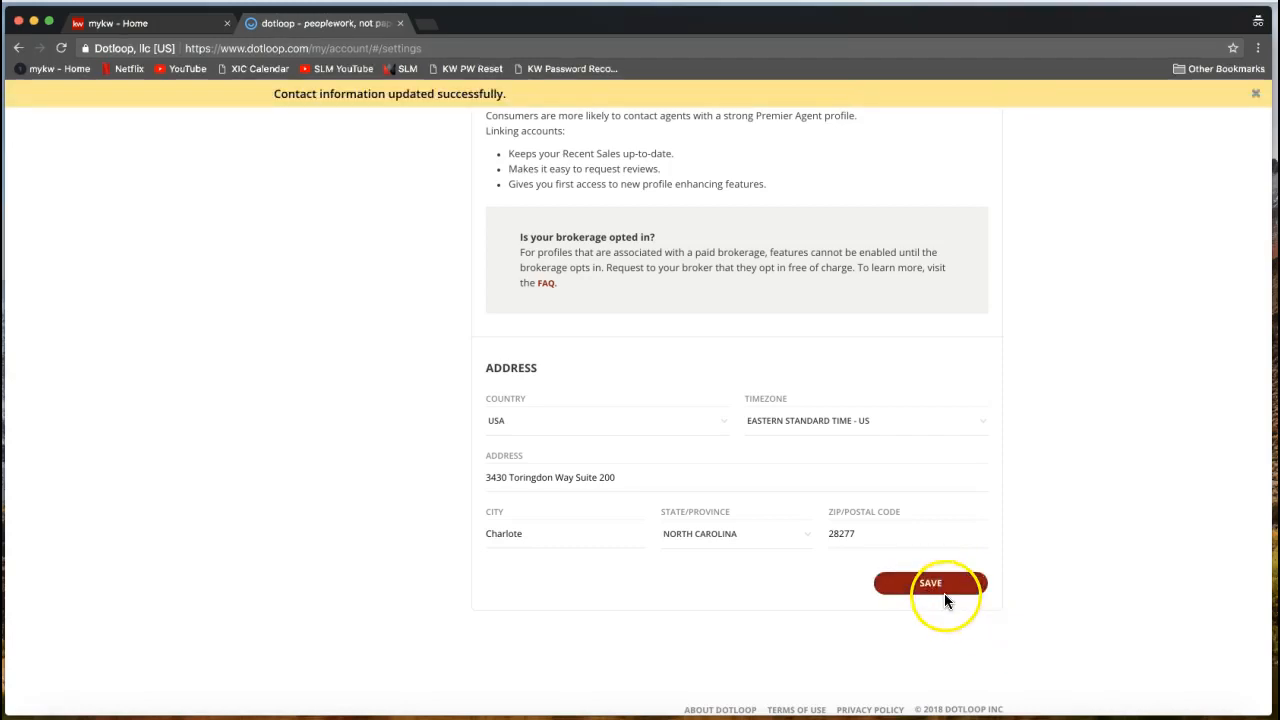
{"action": "left_click_drag", "start_coordinate": [273, 93], "coordinate": [505, 97]}
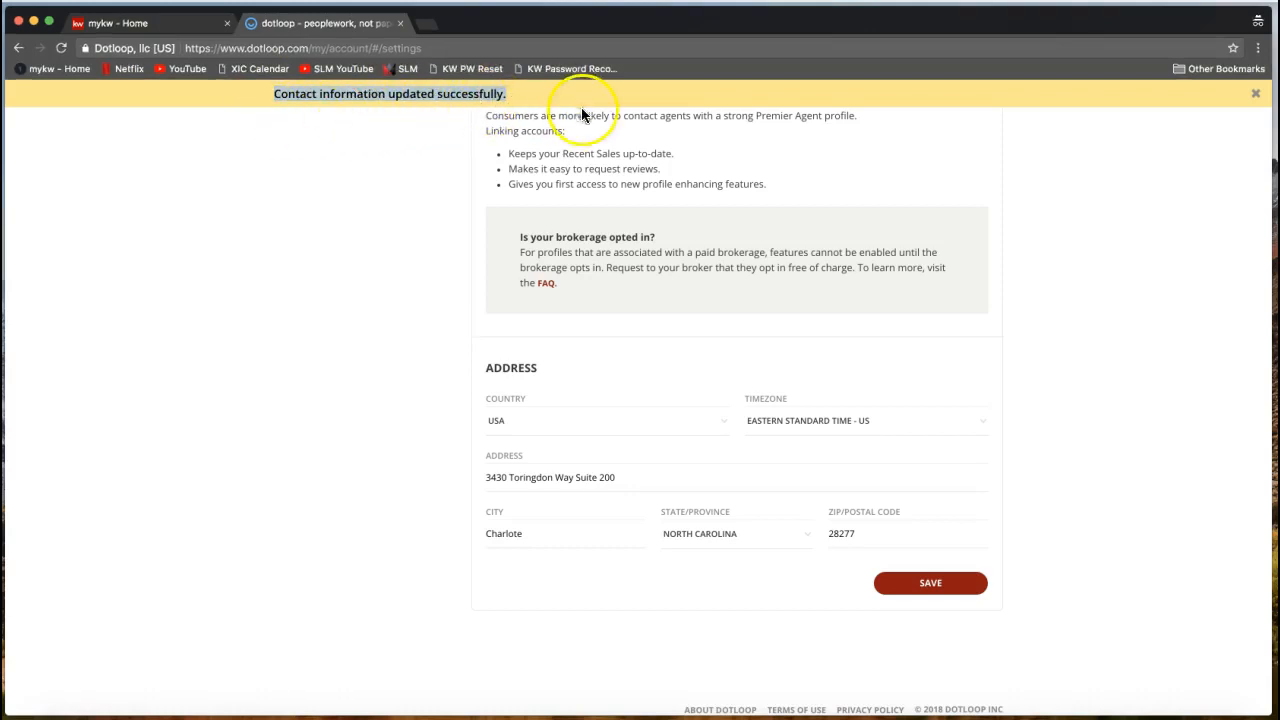
{"action": "left_click", "coordinate": [420, 292]}
{"action": "scroll", "coordinate": [420, 293], "scroll_direction": "up", "scroll_amount": 5}
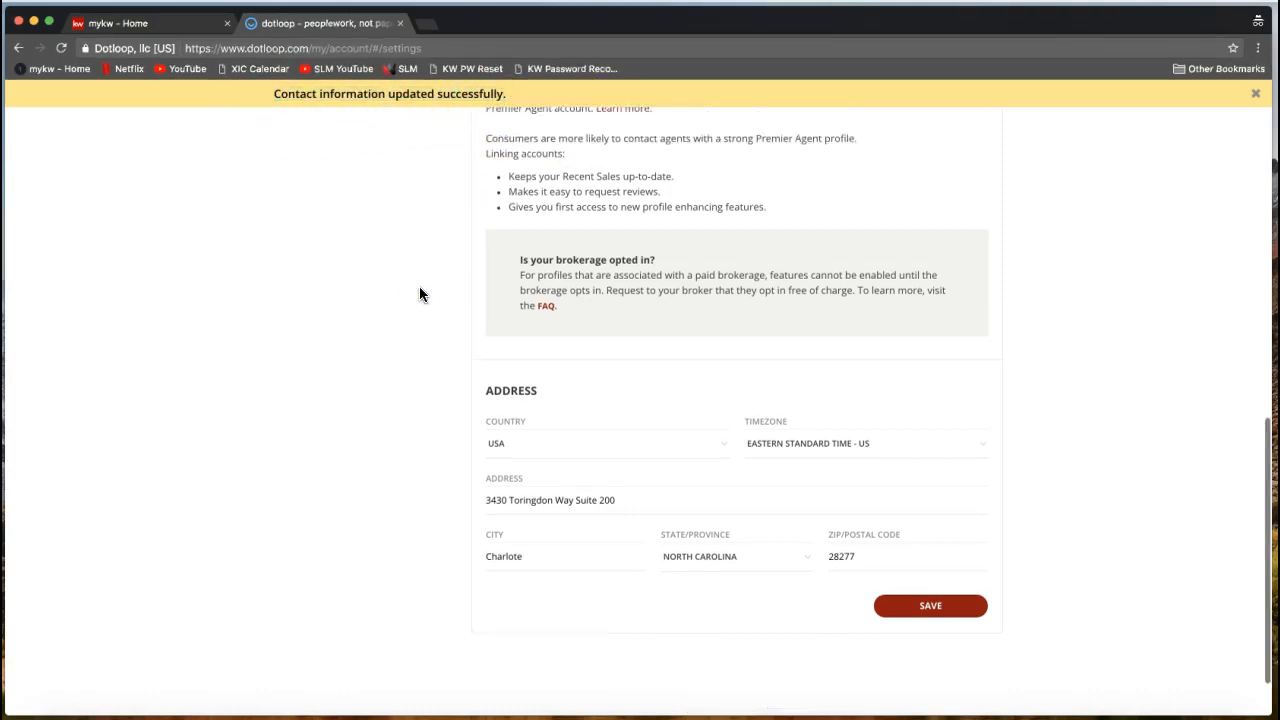
{"action": "scroll", "coordinate": [420, 294], "scroll_direction": "down", "scroll_amount": 3}
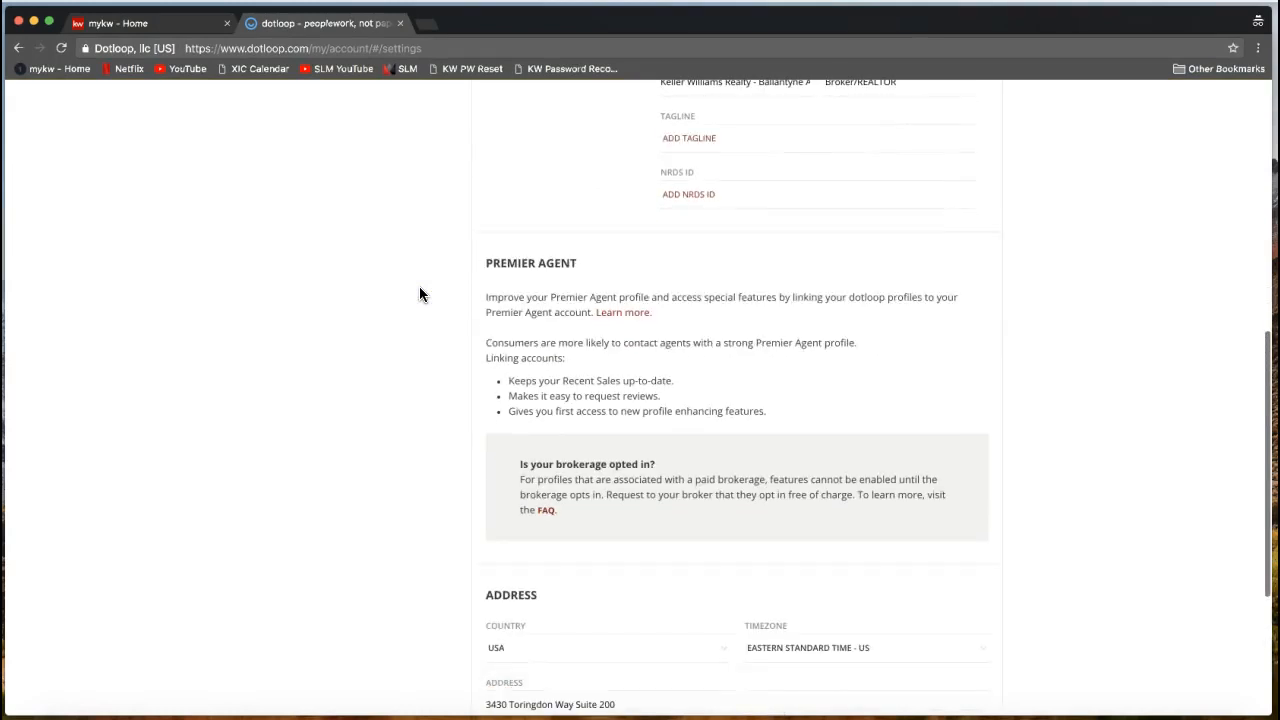
{"action": "scroll", "coordinate": [420, 294], "scroll_direction": "down", "scroll_amount": 4}
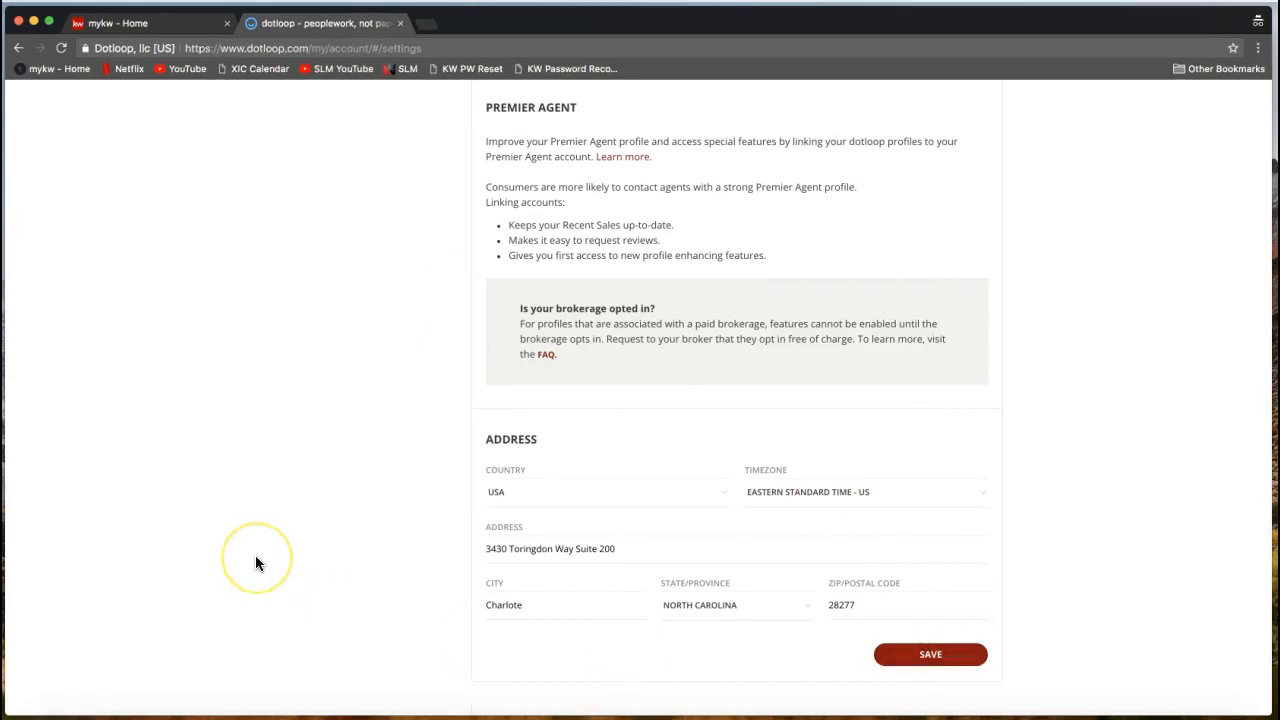
{"action": "scroll", "coordinate": [255, 555], "scroll_direction": "up", "scroll_amount": 14}
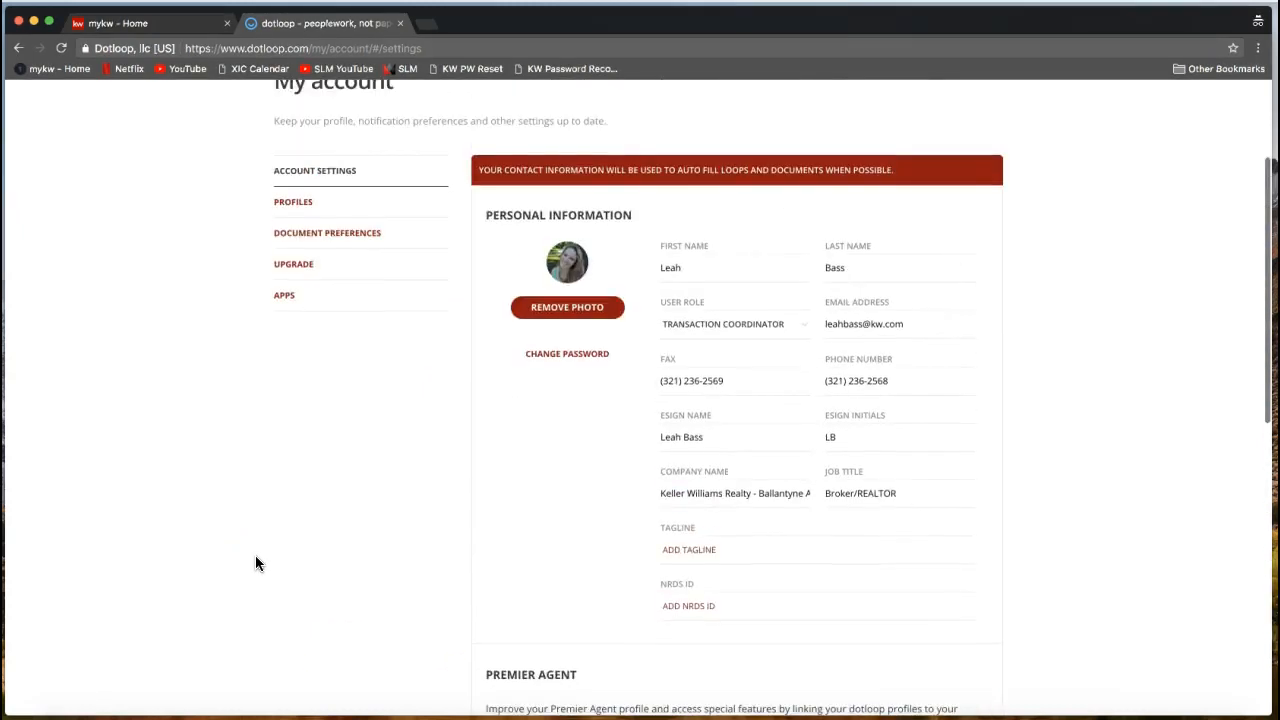
{"action": "scroll", "coordinate": [255, 563], "scroll_direction": "up", "scroll_amount": 2}
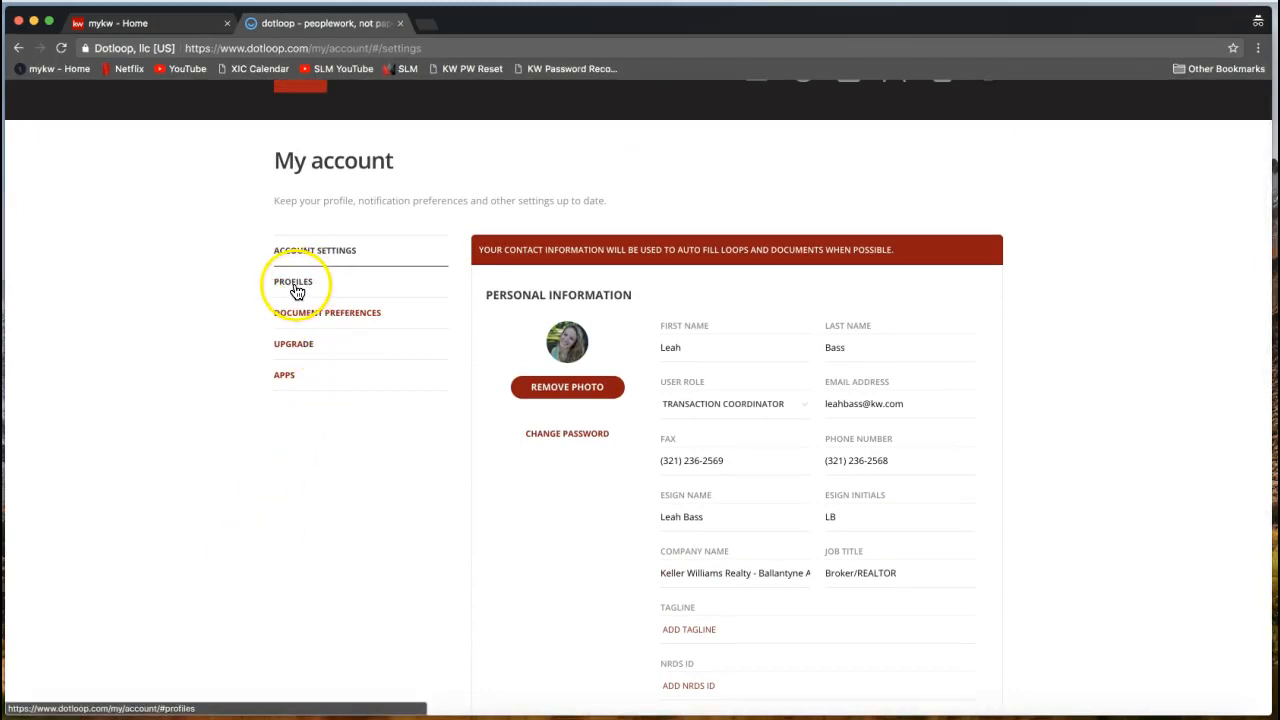
Open the Training profile under PROFILES and highlight its phone and fax numbers.
{"action": "left_click", "coordinate": [296, 291]}
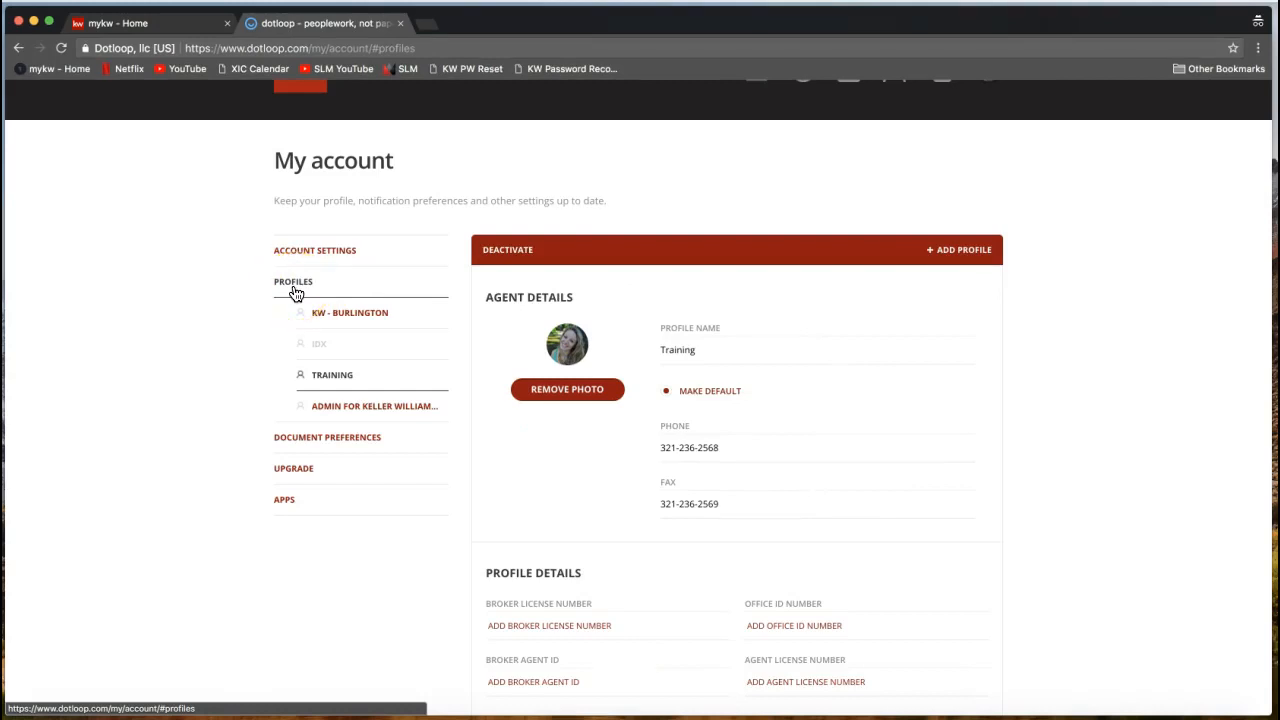
{"action": "left_click", "coordinate": [300, 293]}
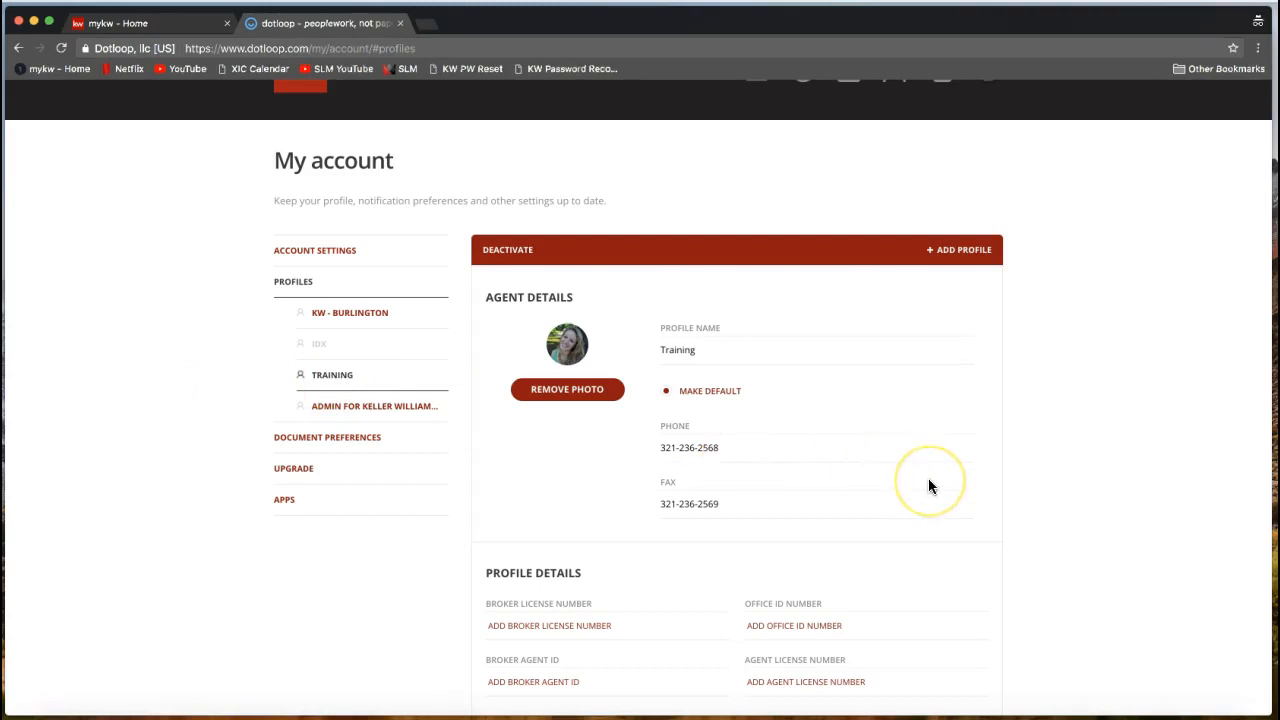
{"action": "scroll", "coordinate": [928, 486], "scroll_direction": "down", "scroll_amount": 3}
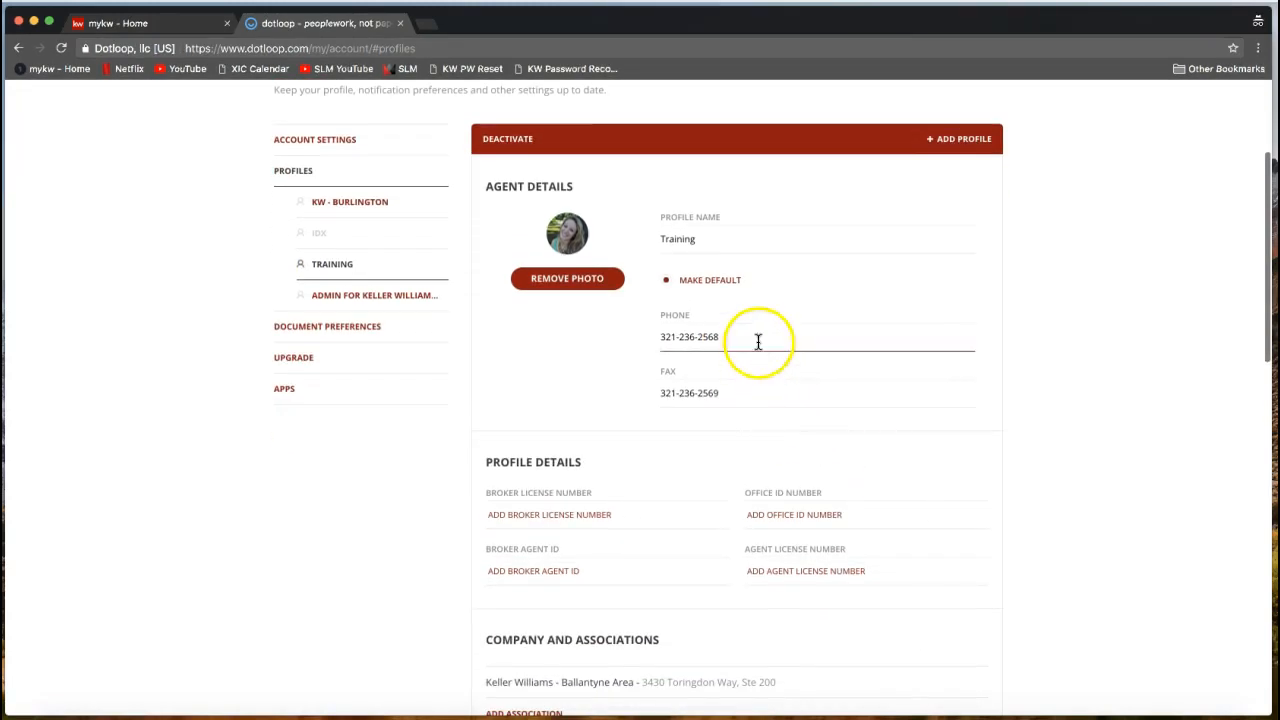
{"action": "triple_click", "coordinate": [755, 338]}
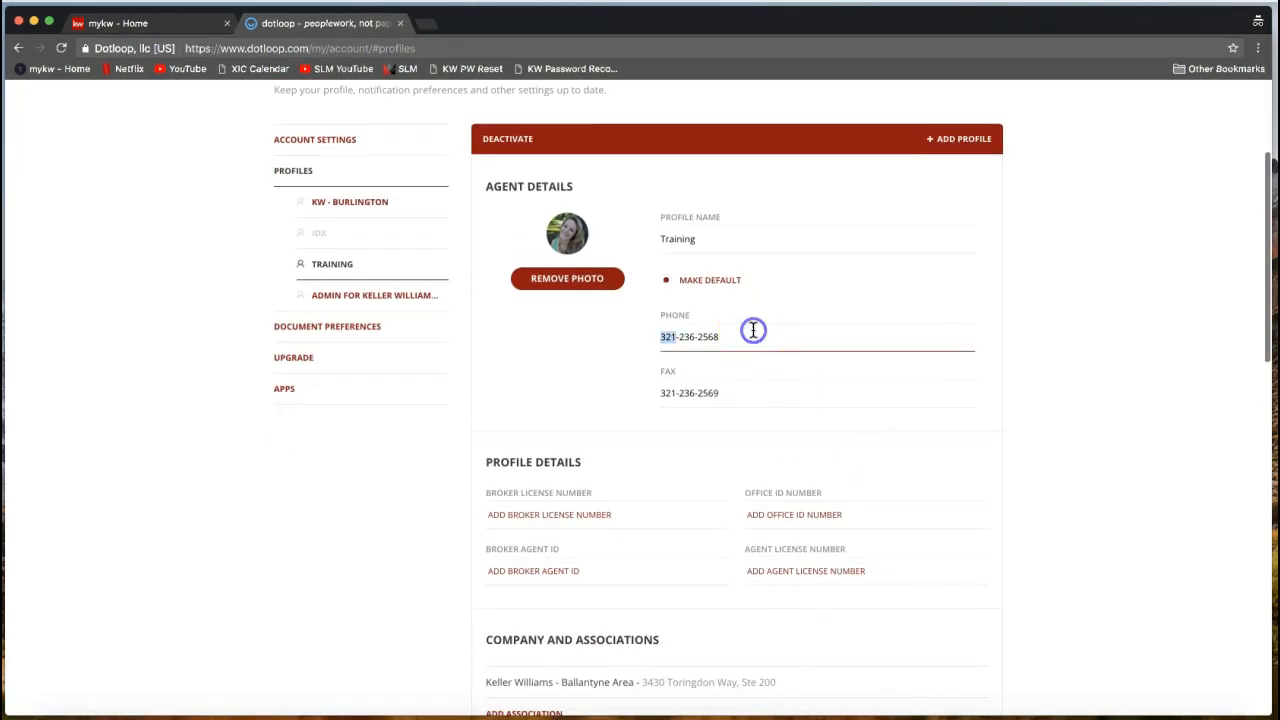
{"action": "triple_click", "coordinate": [724, 388]}
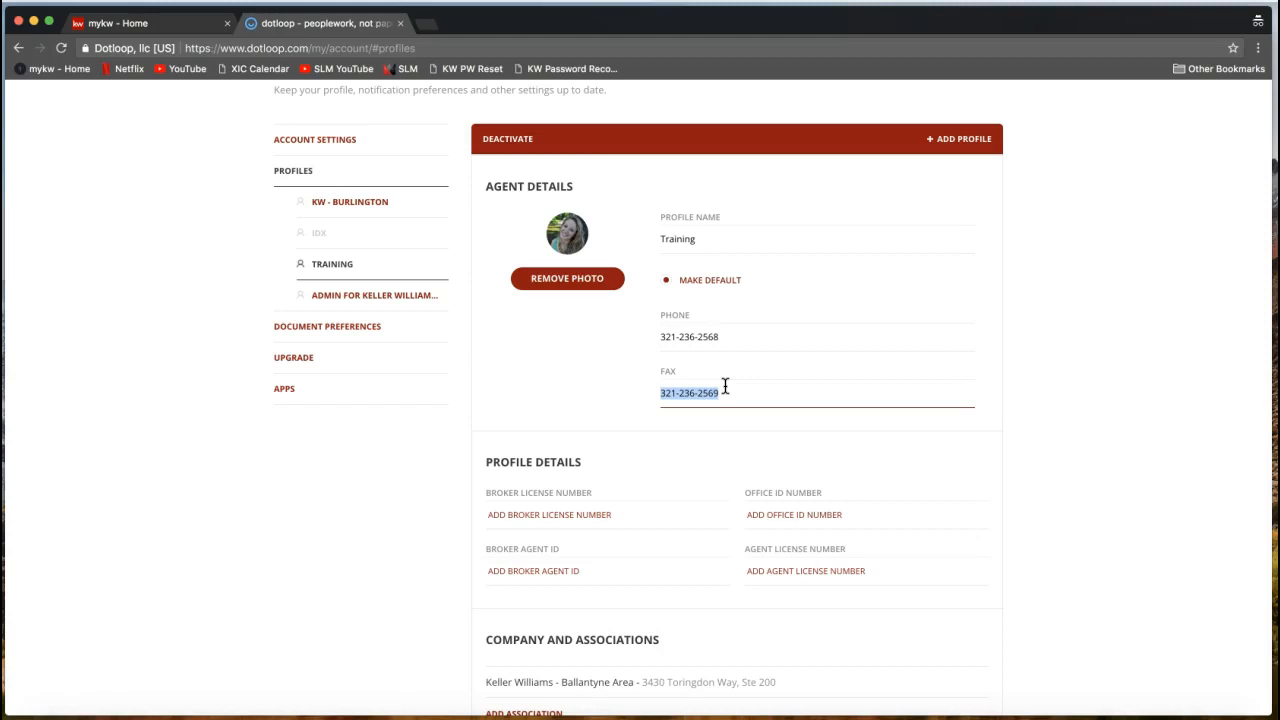
{"action": "scroll", "coordinate": [725, 386], "scroll_direction": "down", "scroll_amount": 2}
{"action": "left_click_drag", "start_coordinate": [484, 378], "coordinate": [591, 369]}
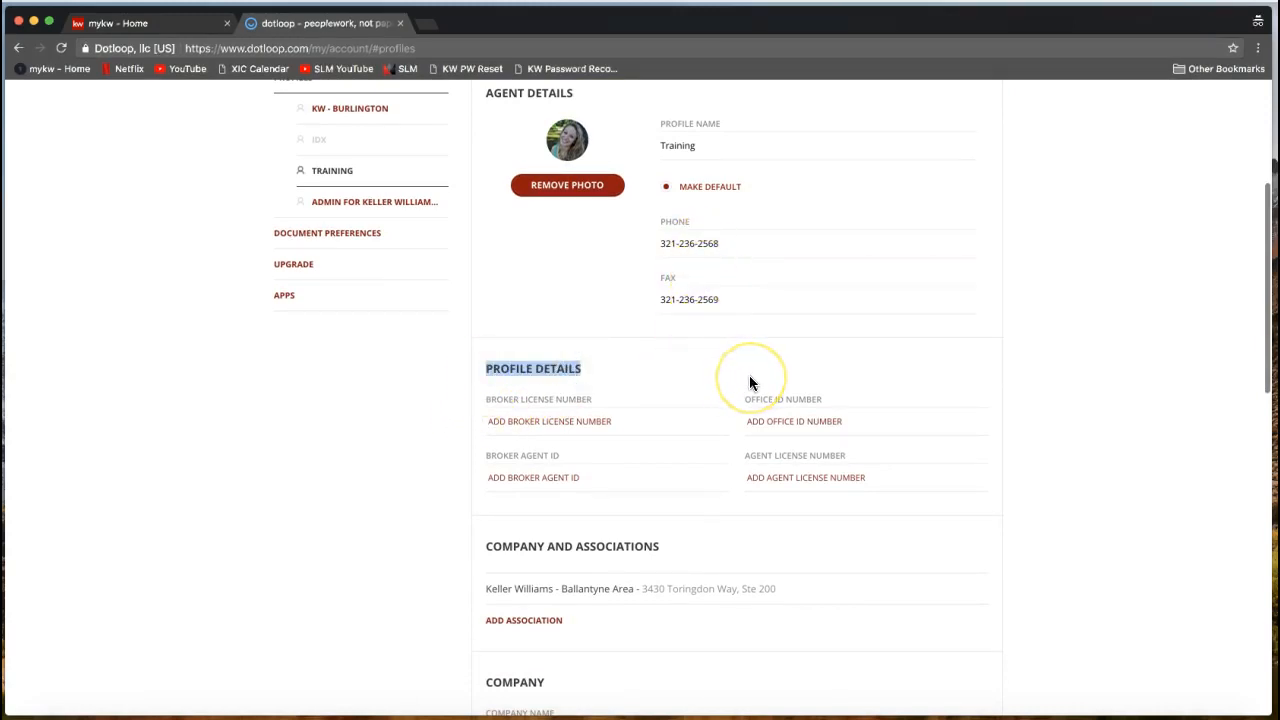
{"action": "left_click", "coordinate": [772, 480]}
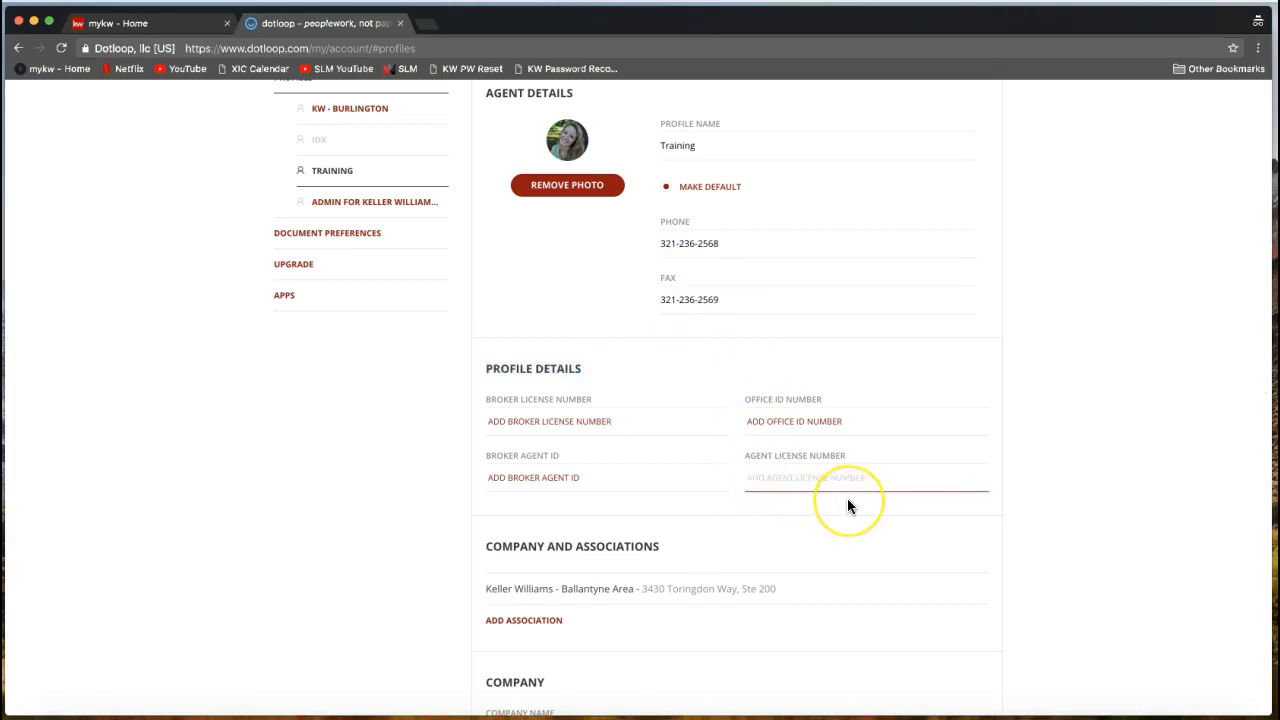
{"action": "left_click", "coordinate": [753, 478]}
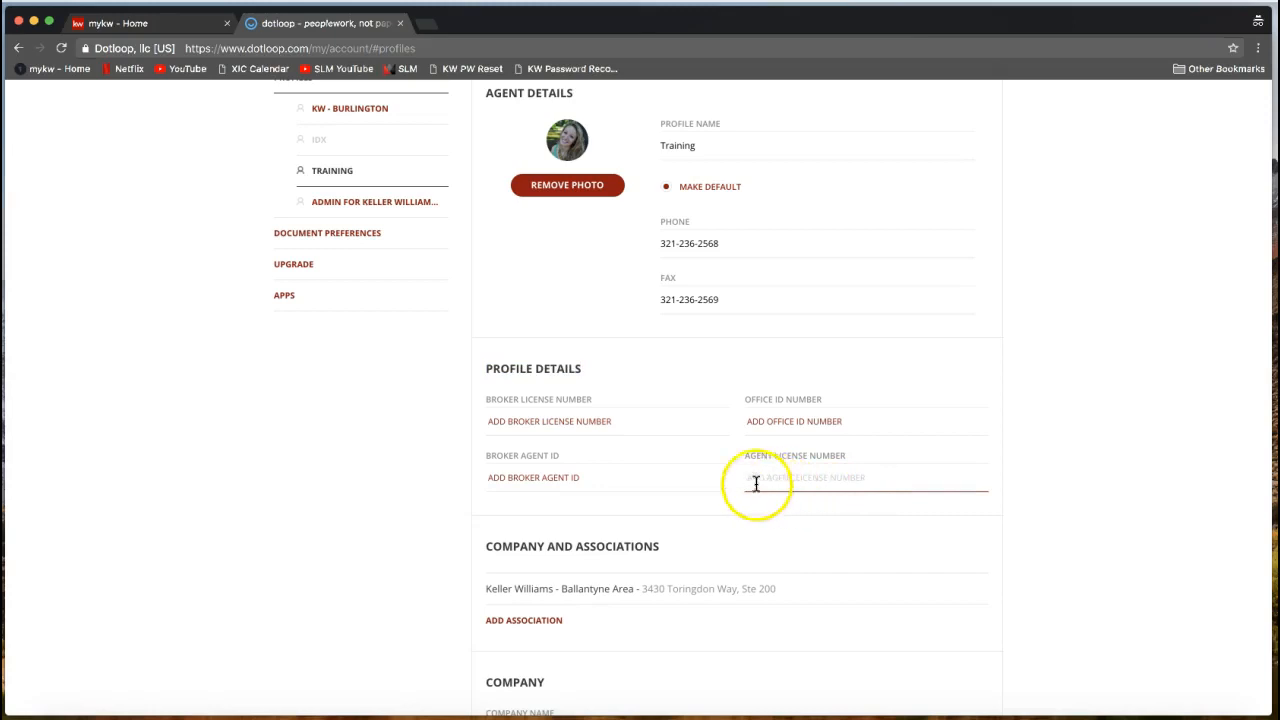
{"action": "left_click", "coordinate": [551, 422]}
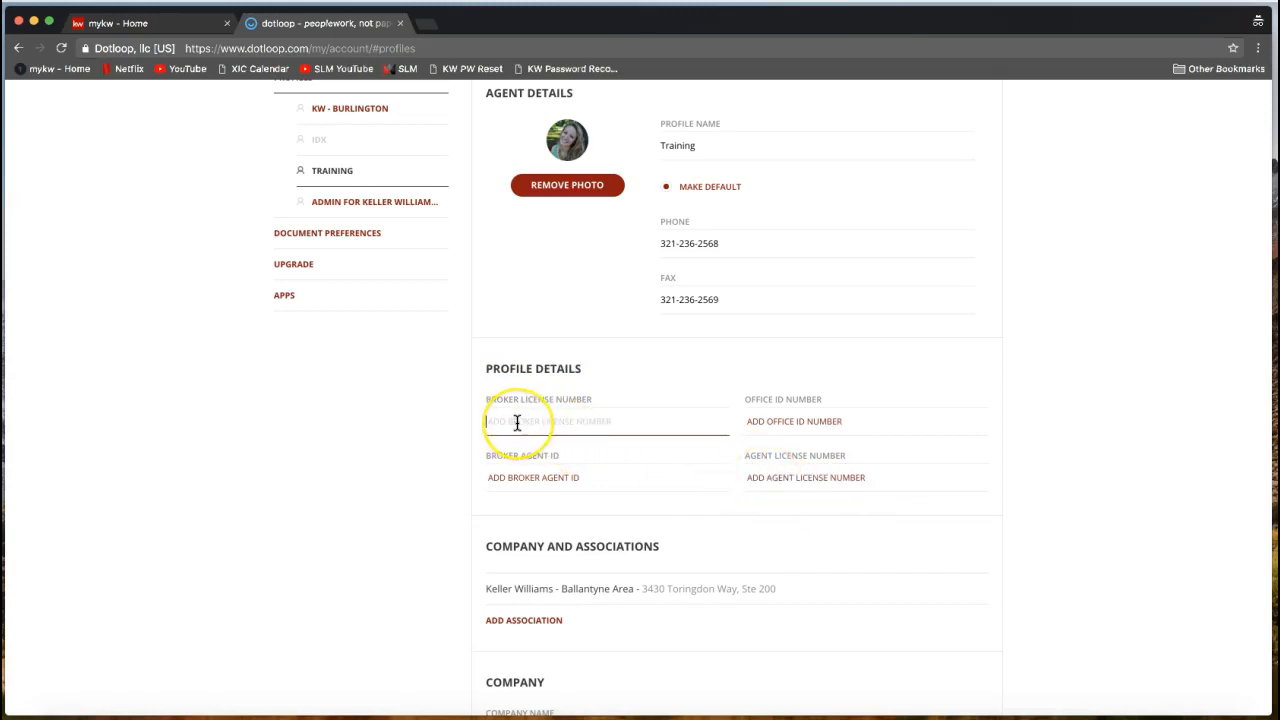
{"action": "left_click", "coordinate": [778, 470]}
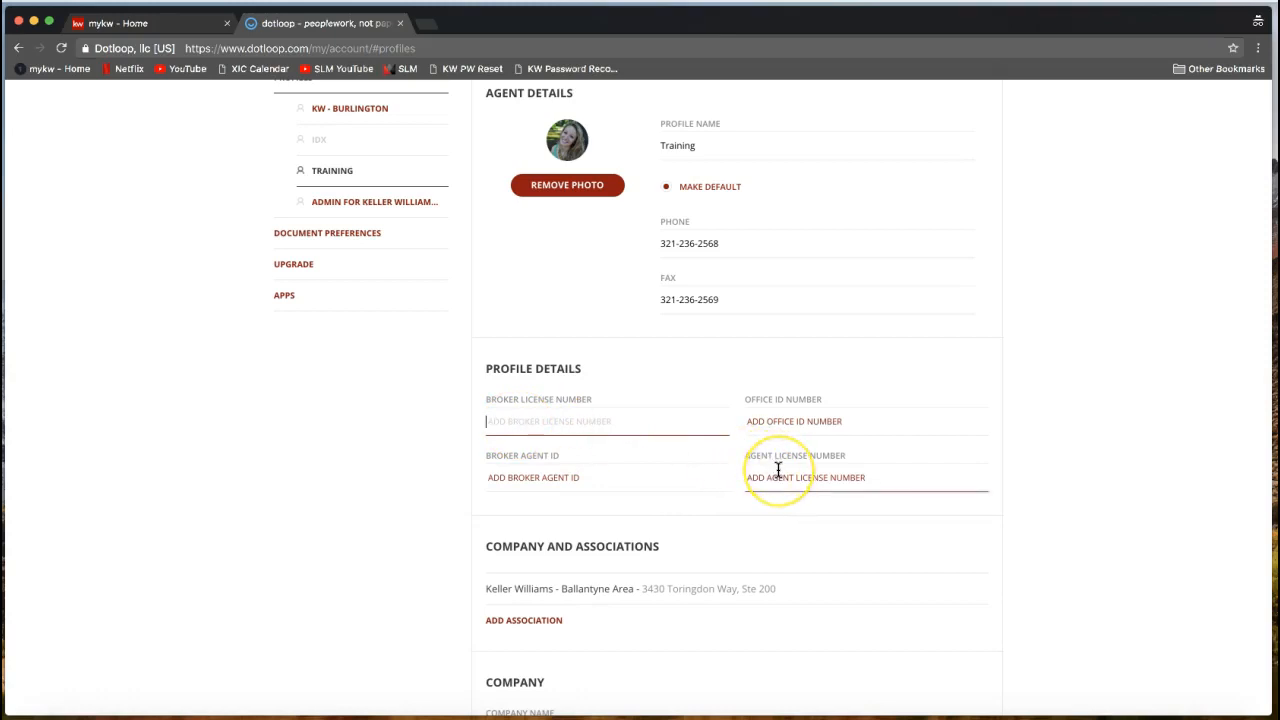
{"action": "left_click", "coordinate": [777, 470]}
{"action": "left_click_drag", "start_coordinate": [746, 454], "coordinate": [849, 457]}
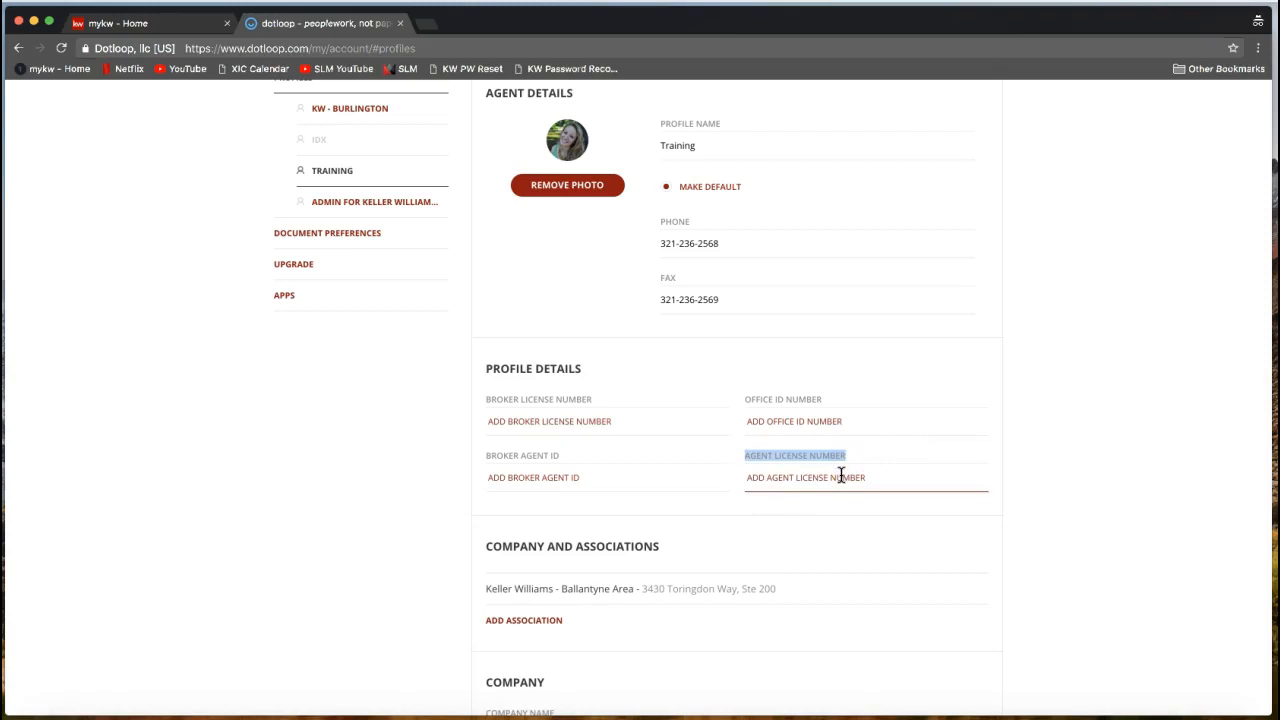
{"action": "left_click", "coordinate": [841, 476]}
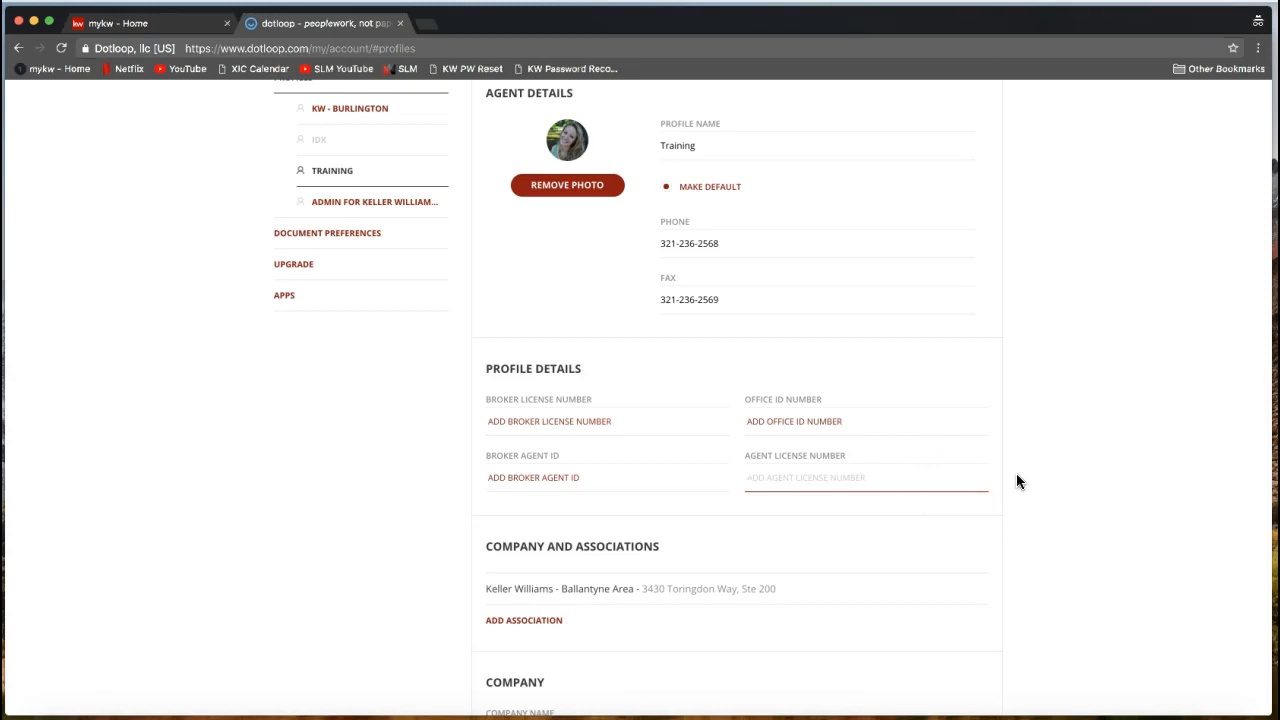
{"action": "scroll", "coordinate": [1017, 481], "scroll_direction": "down", "scroll_amount": 2}
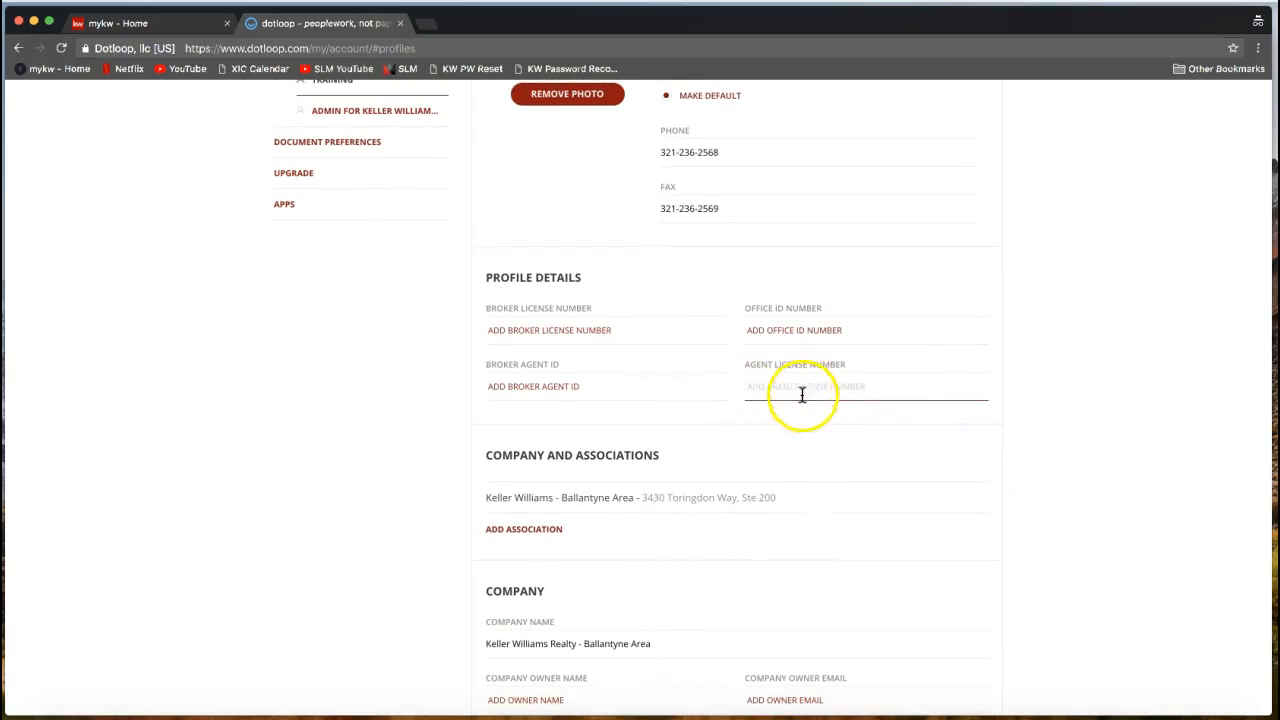
{"action": "scroll", "coordinate": [1012, 422], "scroll_direction": "down", "scroll_amount": 3}
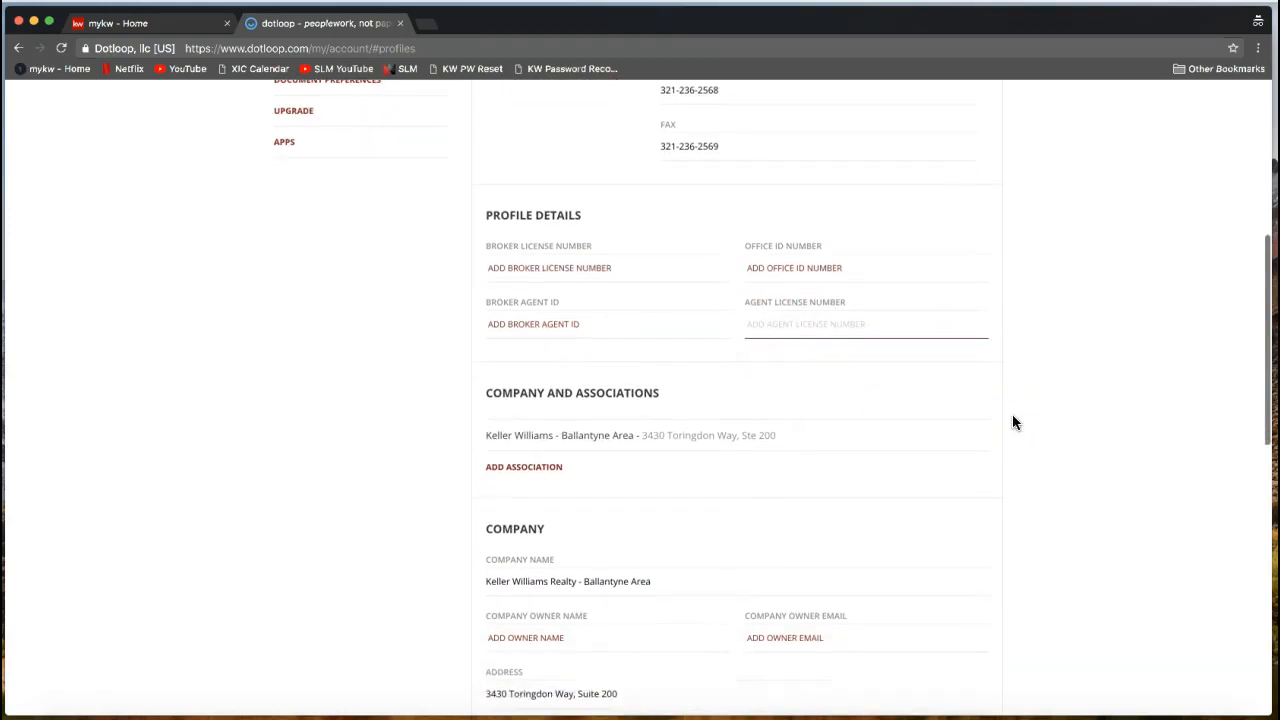
{"action": "scroll", "coordinate": [1012, 422], "scroll_direction": "down", "scroll_amount": 4}
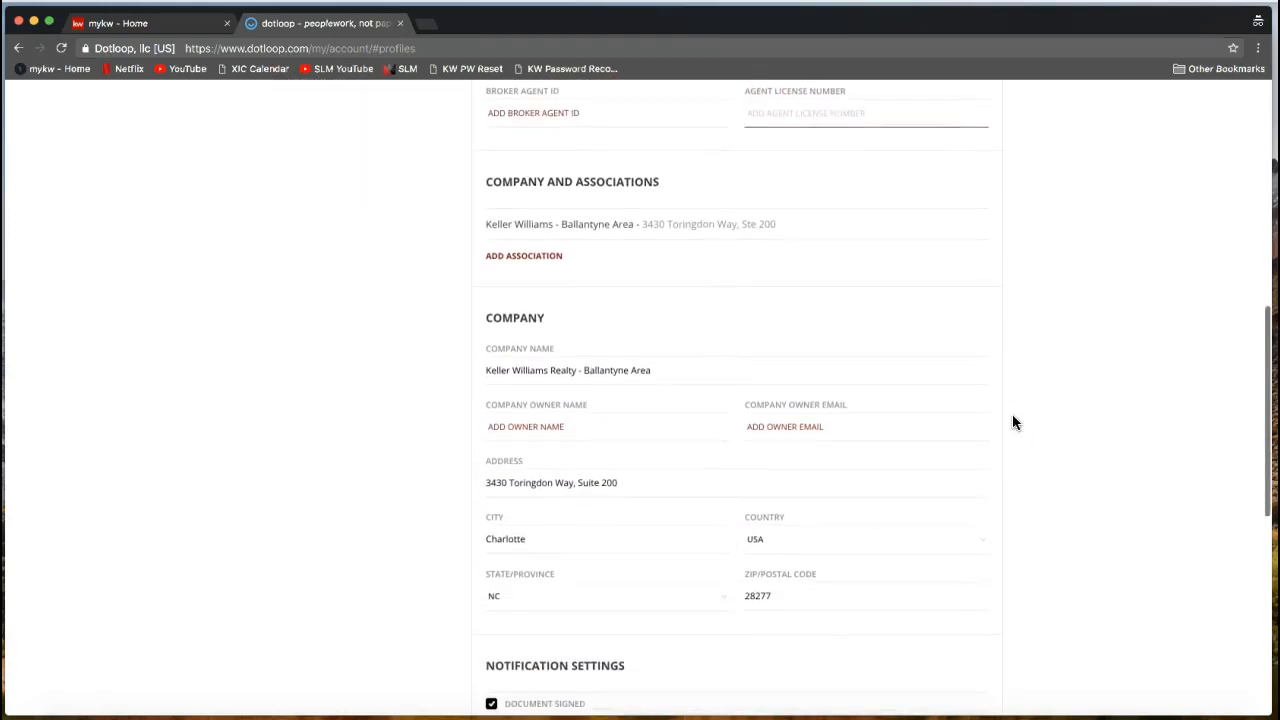
{"action": "double_click", "coordinate": [516, 287]}
{"action": "left_click_drag", "start_coordinate": [486, 453], "coordinate": [627, 453]}
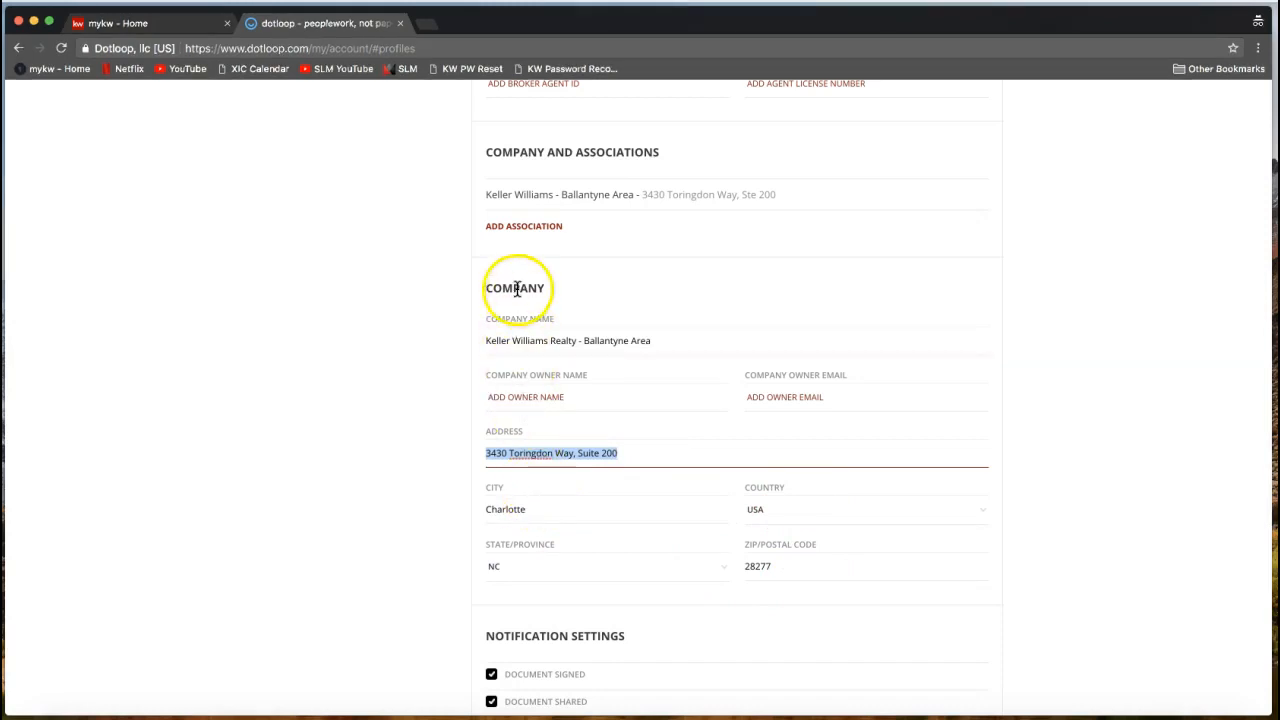
{"action": "left_click", "coordinate": [486, 341]}
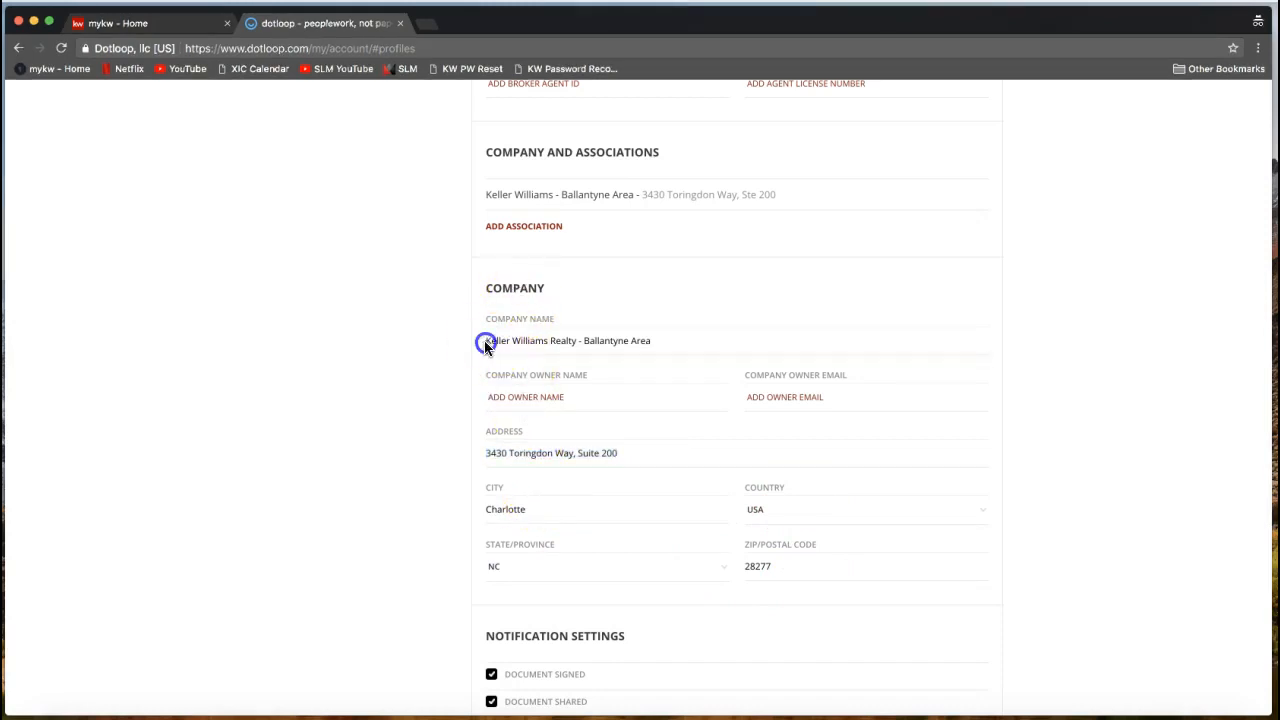
{"action": "triple_click", "coordinate": [588, 341]}
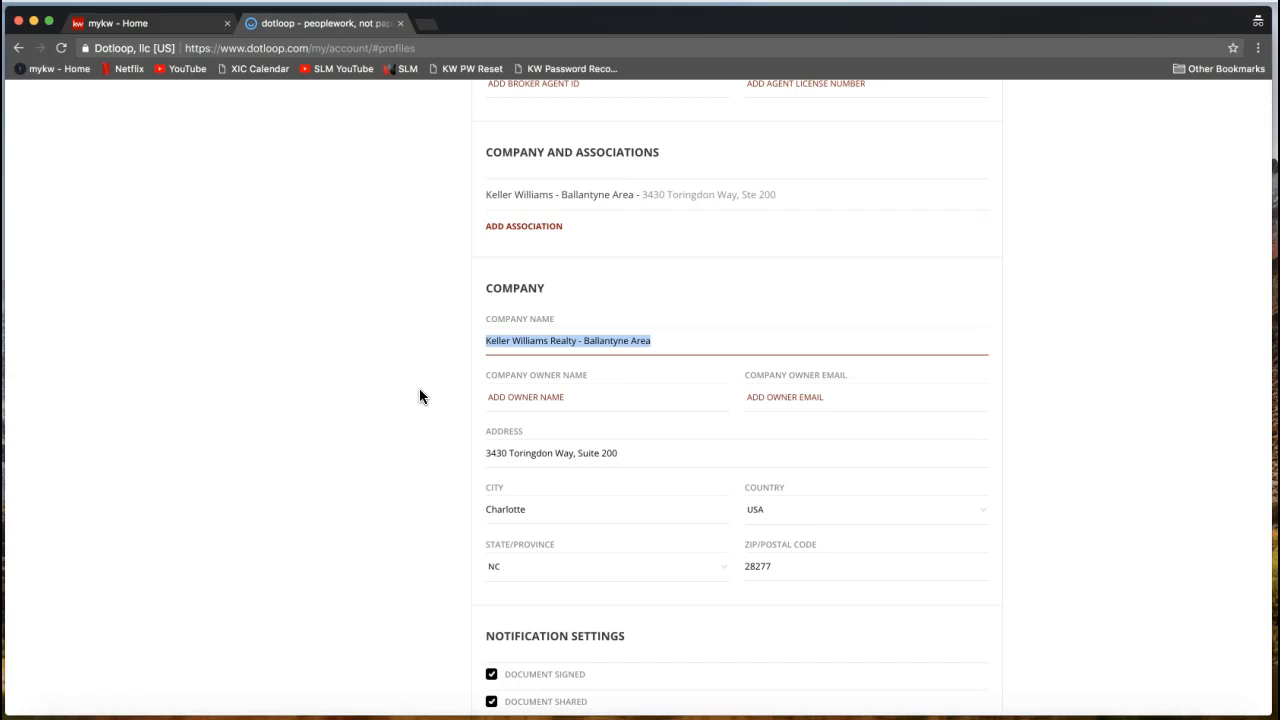
{"action": "left_click", "coordinate": [510, 455]}
{"action": "triple_click", "coordinate": [510, 455]}
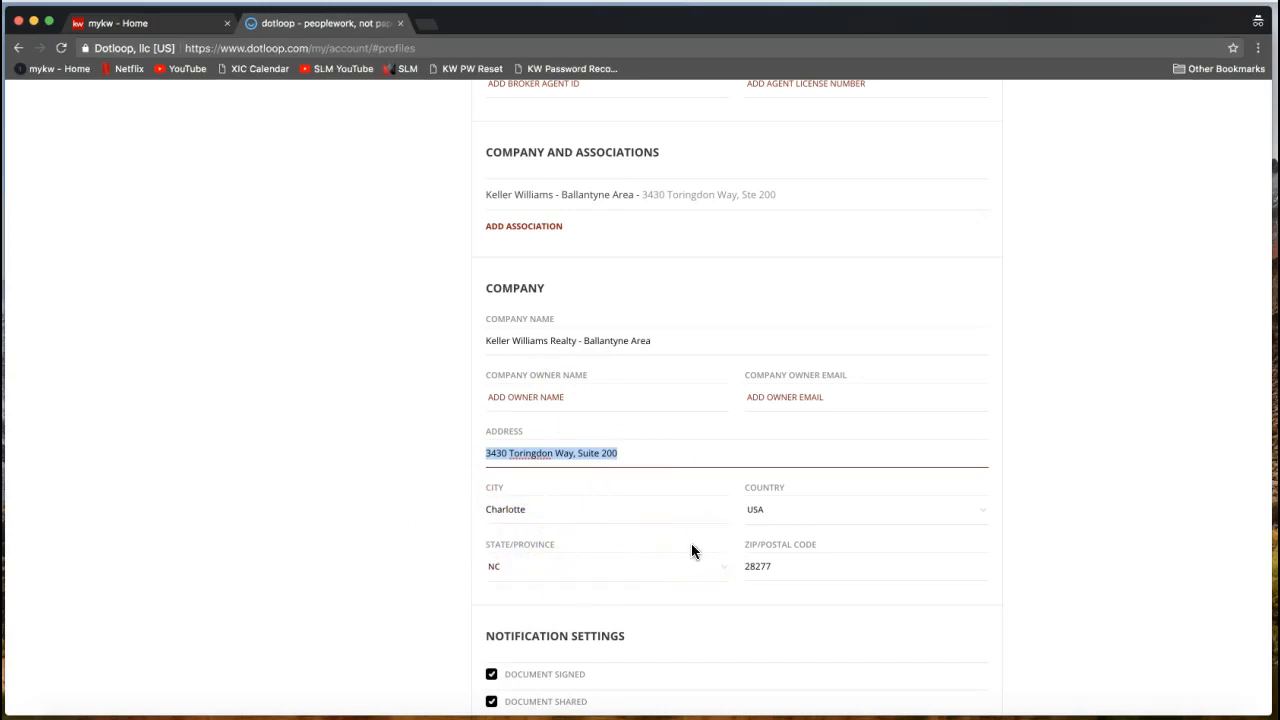
Scroll to the bottom of the Training profile and review the Email notifications and Notification Settings.
{"action": "scroll", "coordinate": [691, 545], "scroll_direction": "down", "scroll_amount": 5}
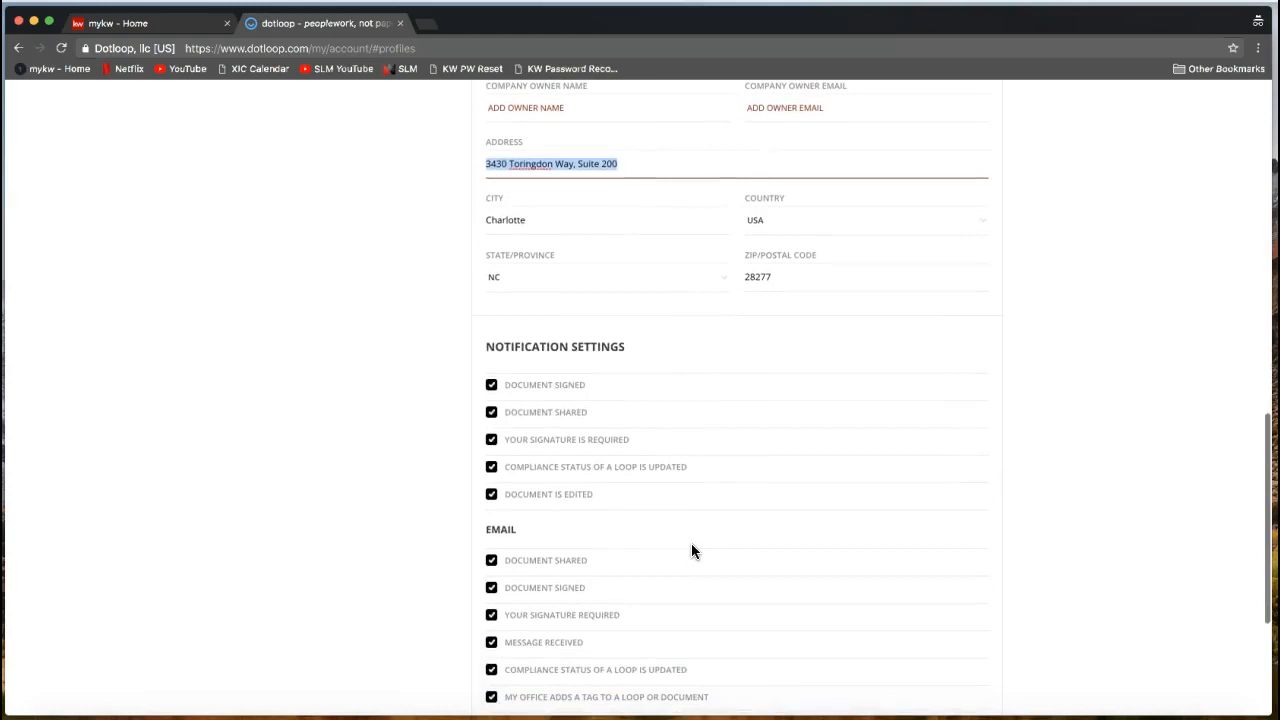
{"action": "scroll", "coordinate": [692, 551], "scroll_direction": "down", "scroll_amount": 3}
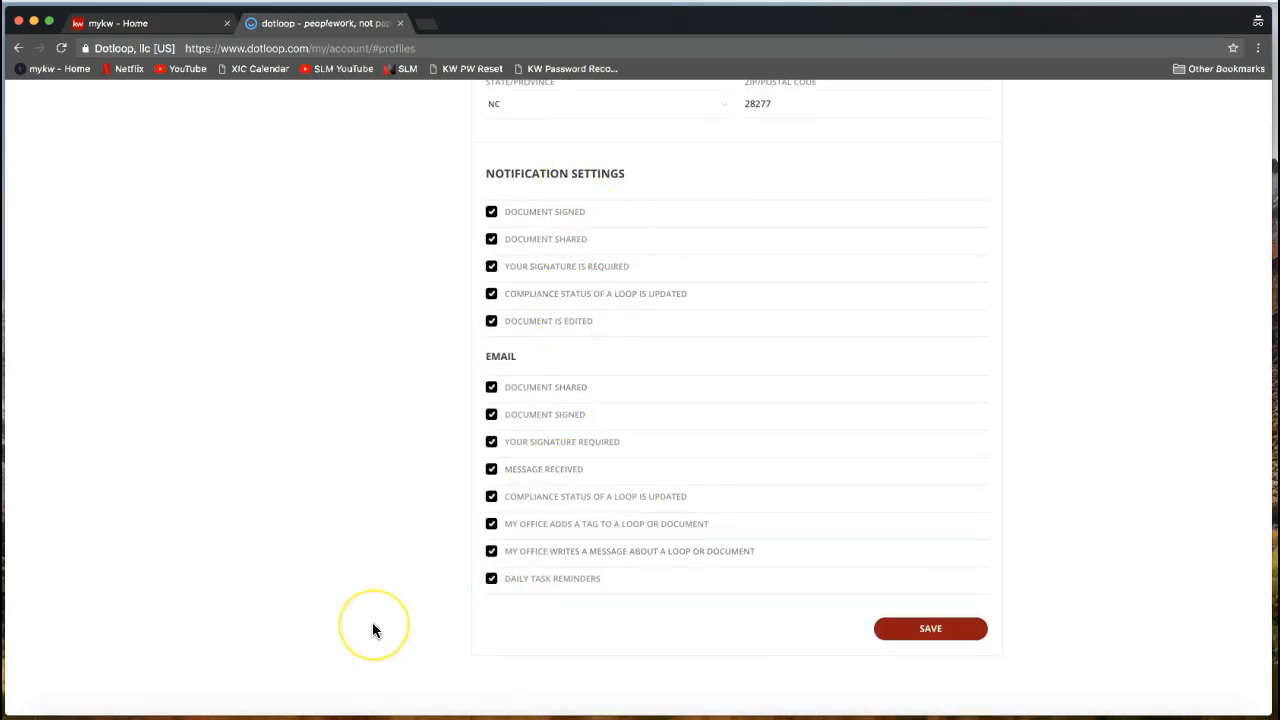
{"action": "double_click", "coordinate": [497, 357]}
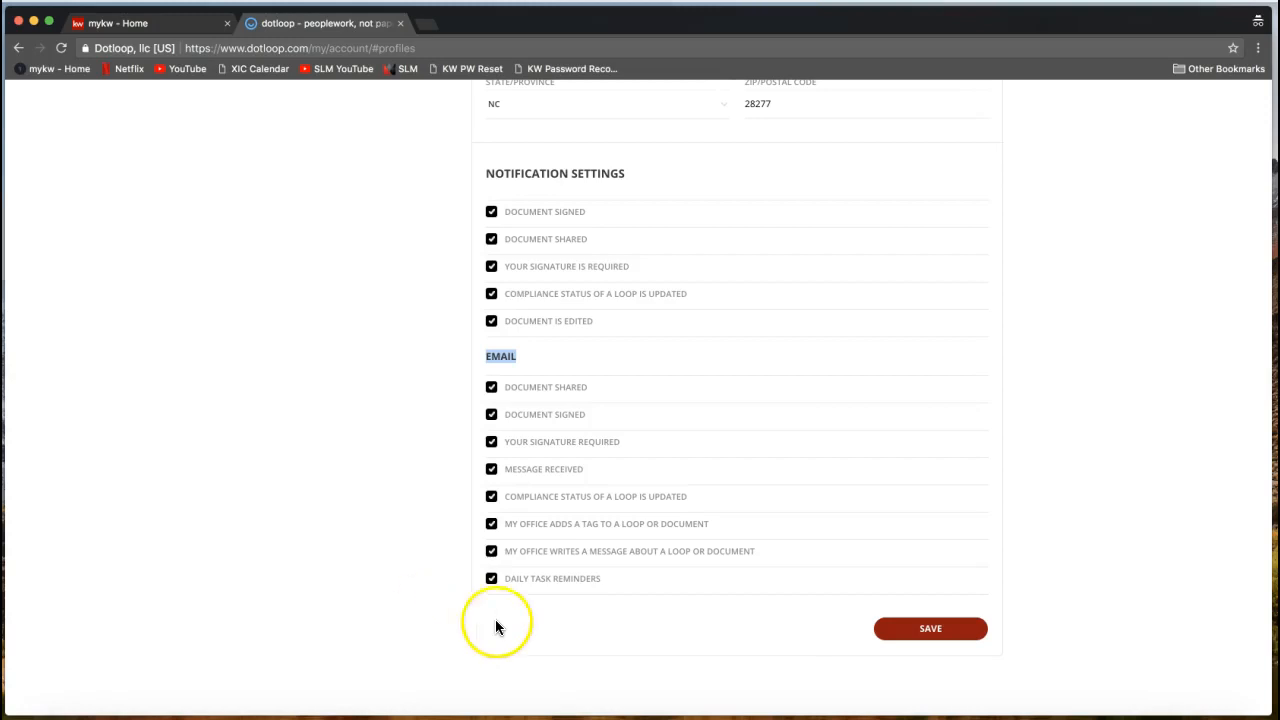
{"action": "triple_click", "coordinate": [493, 172]}
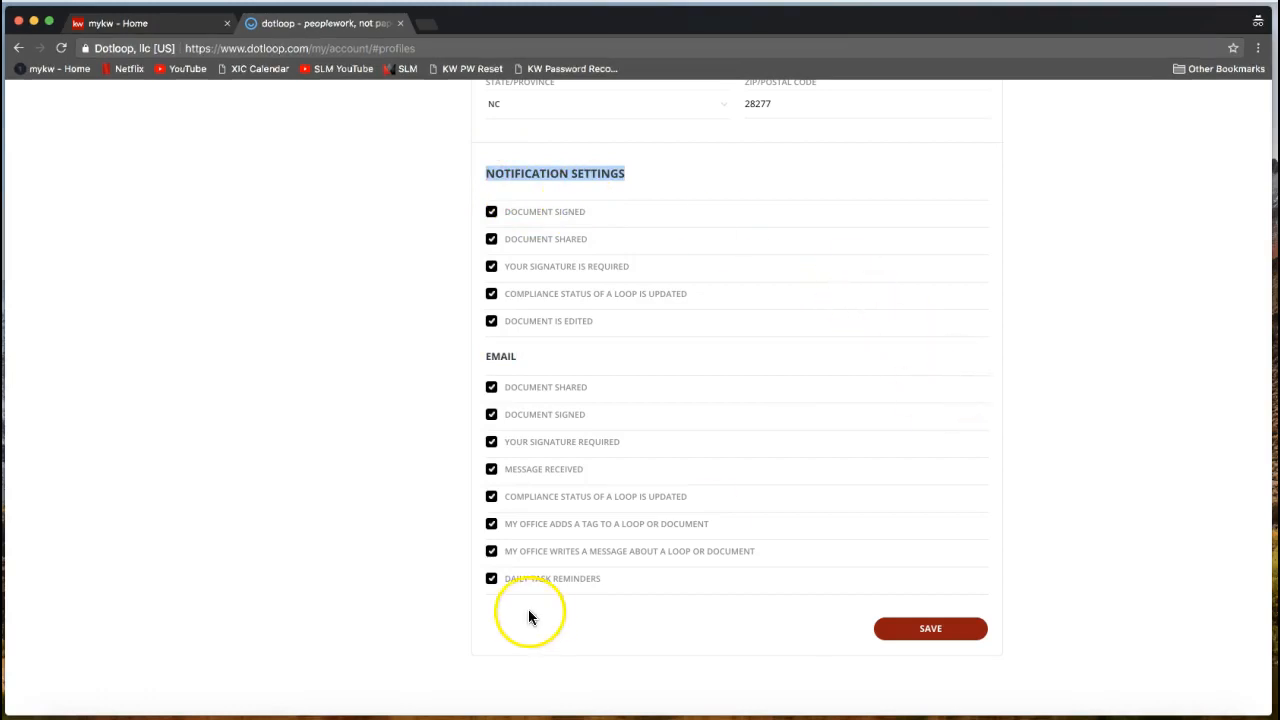
Save the profile details and confirm the 'Profile details changed successfully.' message.
{"action": "left_click", "coordinate": [940, 638]}
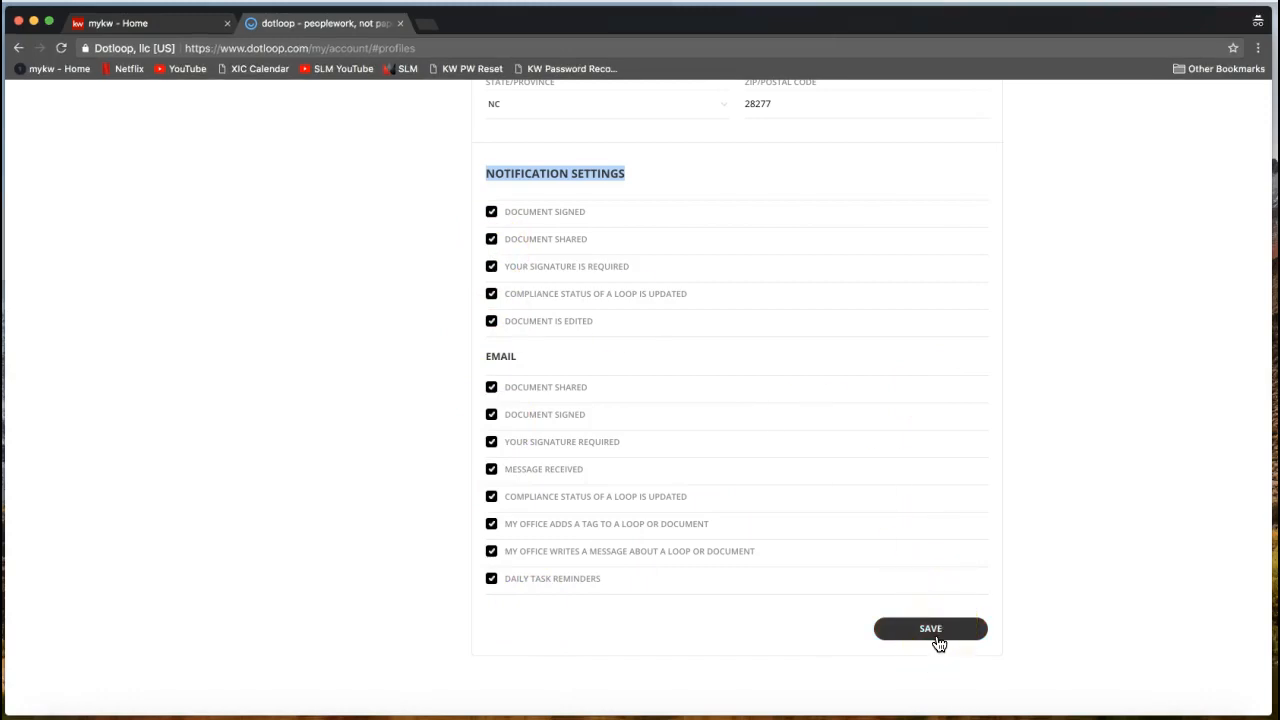
{"action": "left_click", "coordinate": [940, 640]}
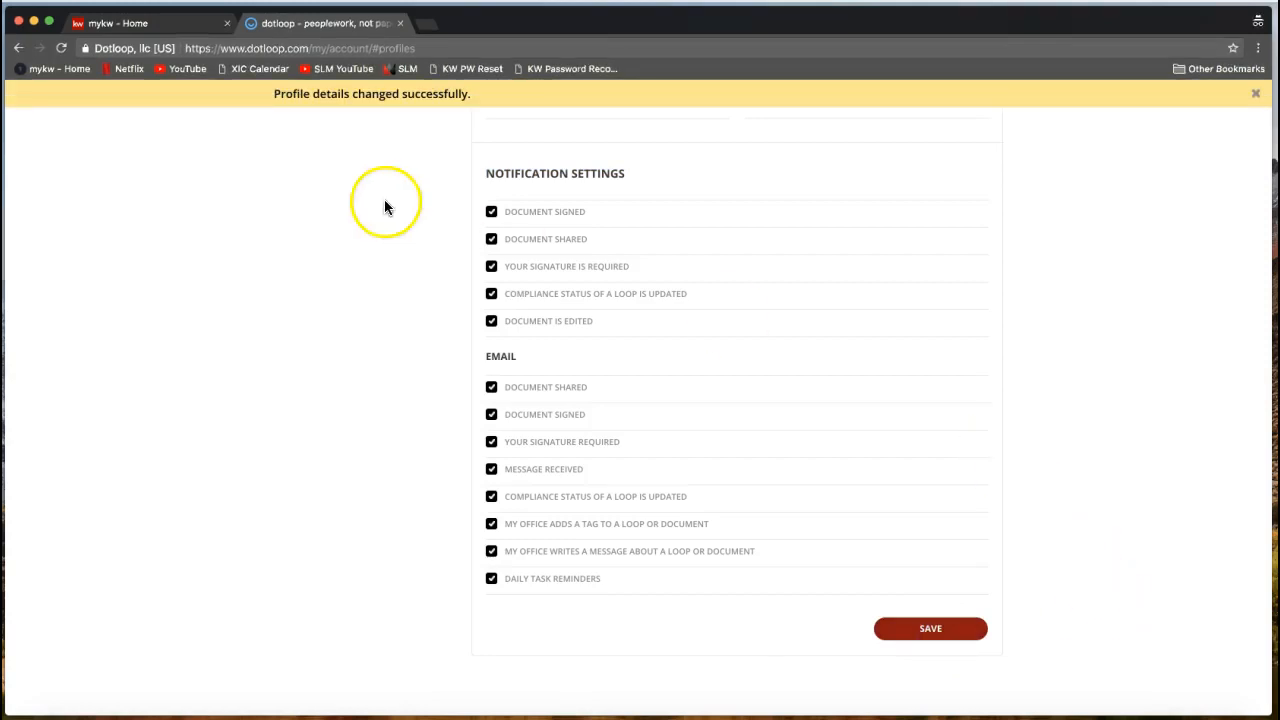
{"action": "left_click_drag", "start_coordinate": [266, 93], "coordinate": [472, 94]}
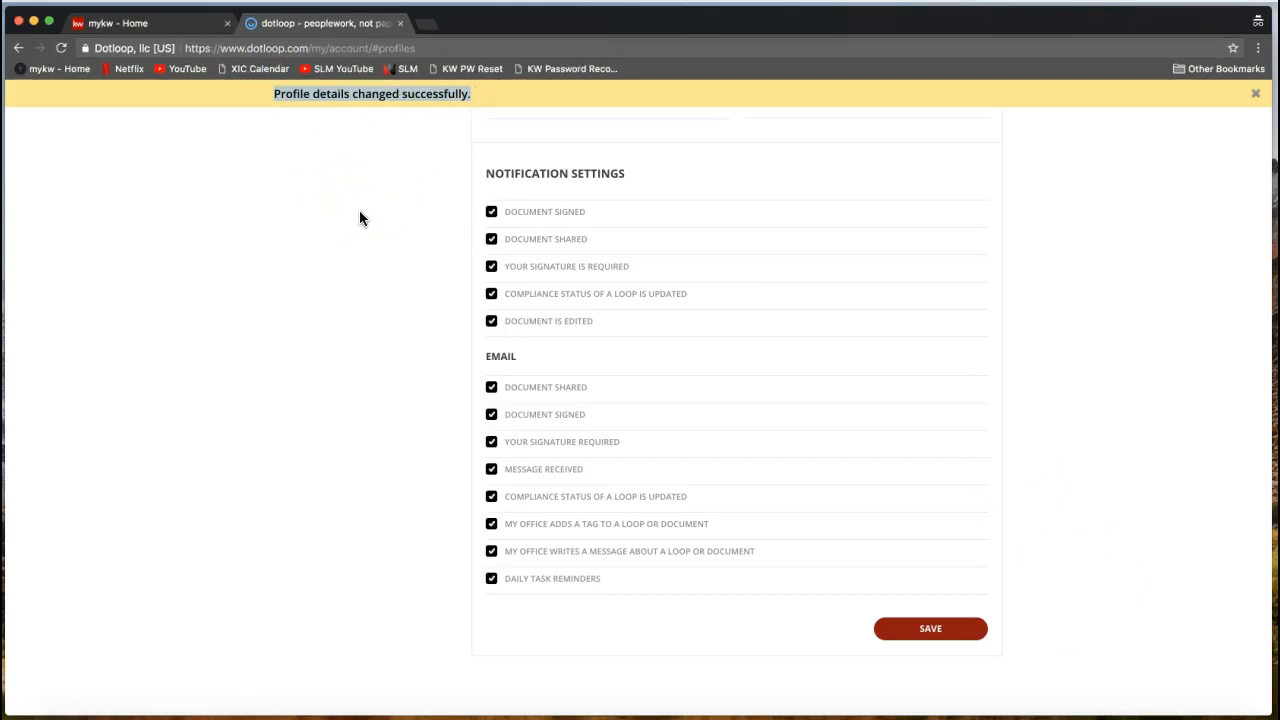
{"action": "left_click", "coordinate": [360, 219]}
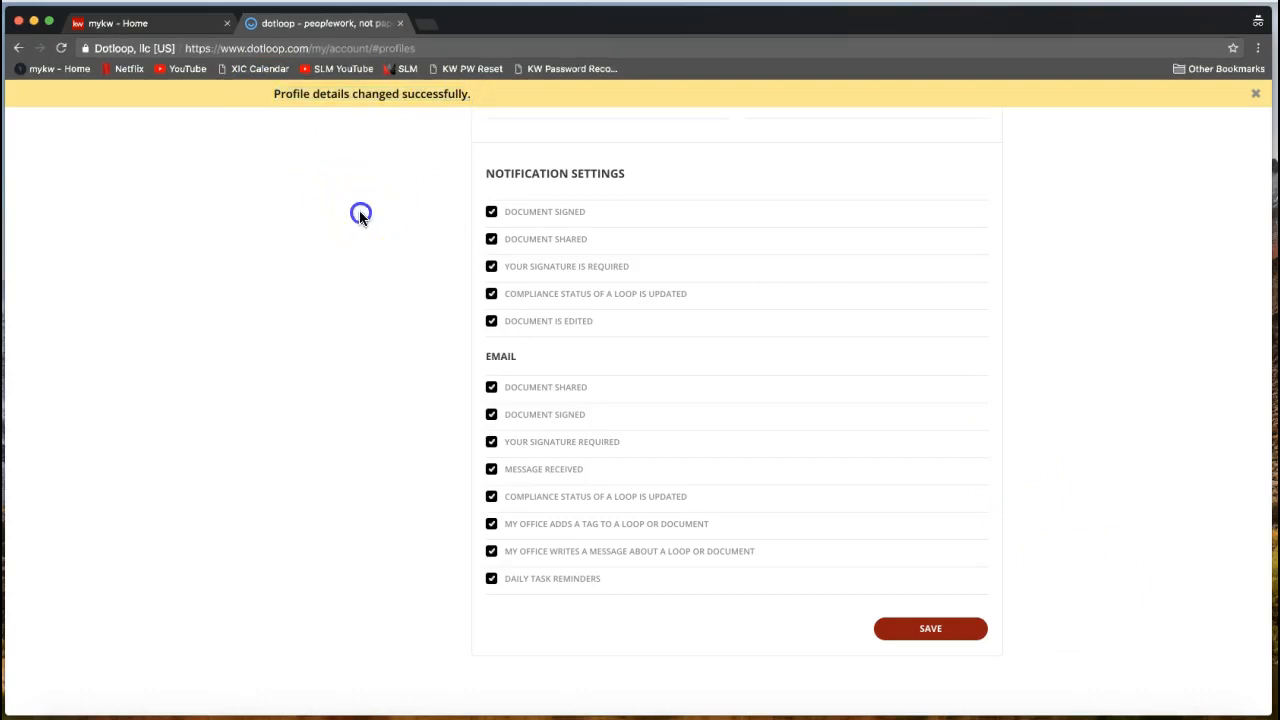
{"action": "left_click", "coordinate": [945, 638]}
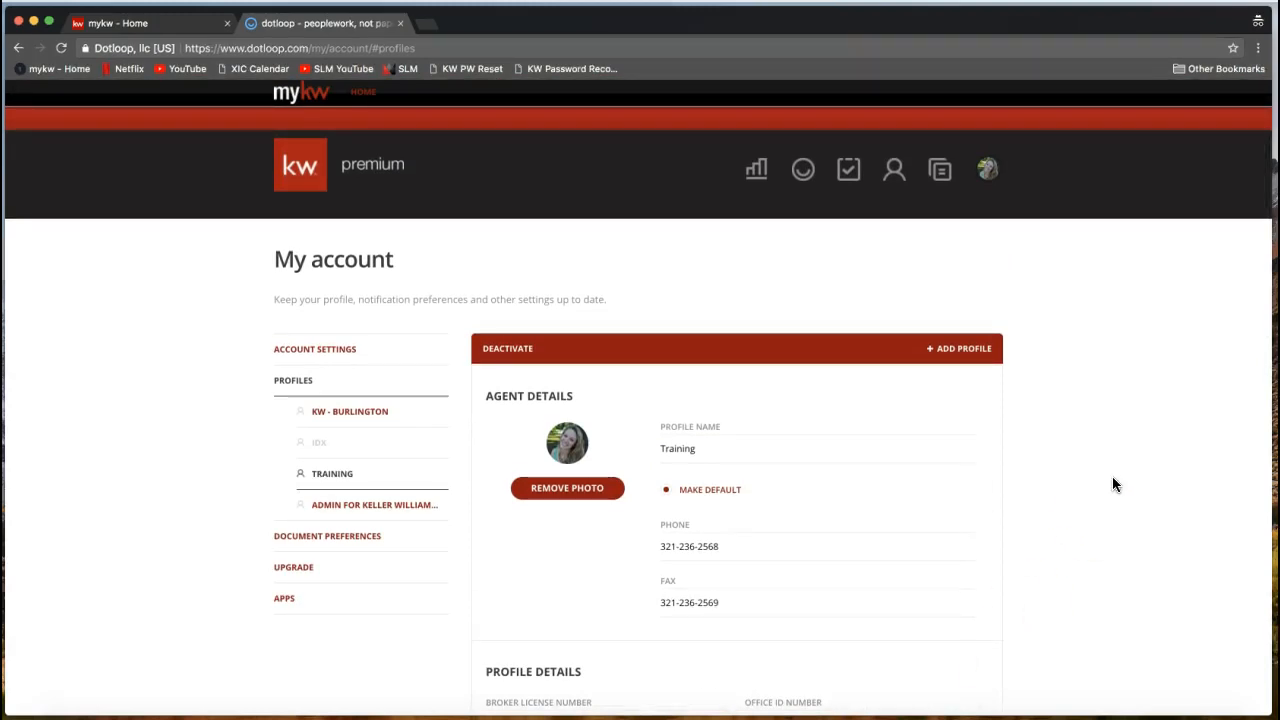
{"action": "left_click", "coordinate": [1110, 456]}
{"action": "left_click", "coordinate": [1088, 415]}
{"action": "left_click", "coordinate": [991, 296]}
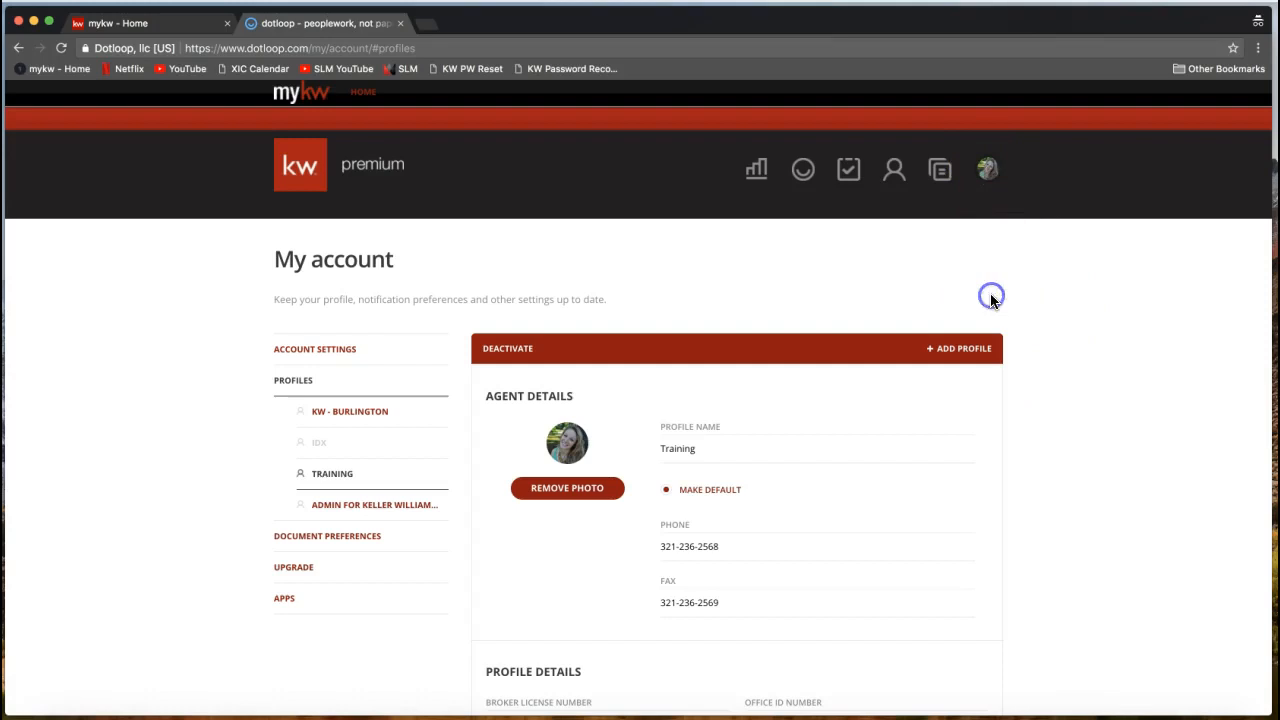
{"action": "left_click", "coordinate": [986, 170]}
{"action": "left_click", "coordinate": [1034, 183]}
{"action": "left_click", "coordinate": [986, 172]}
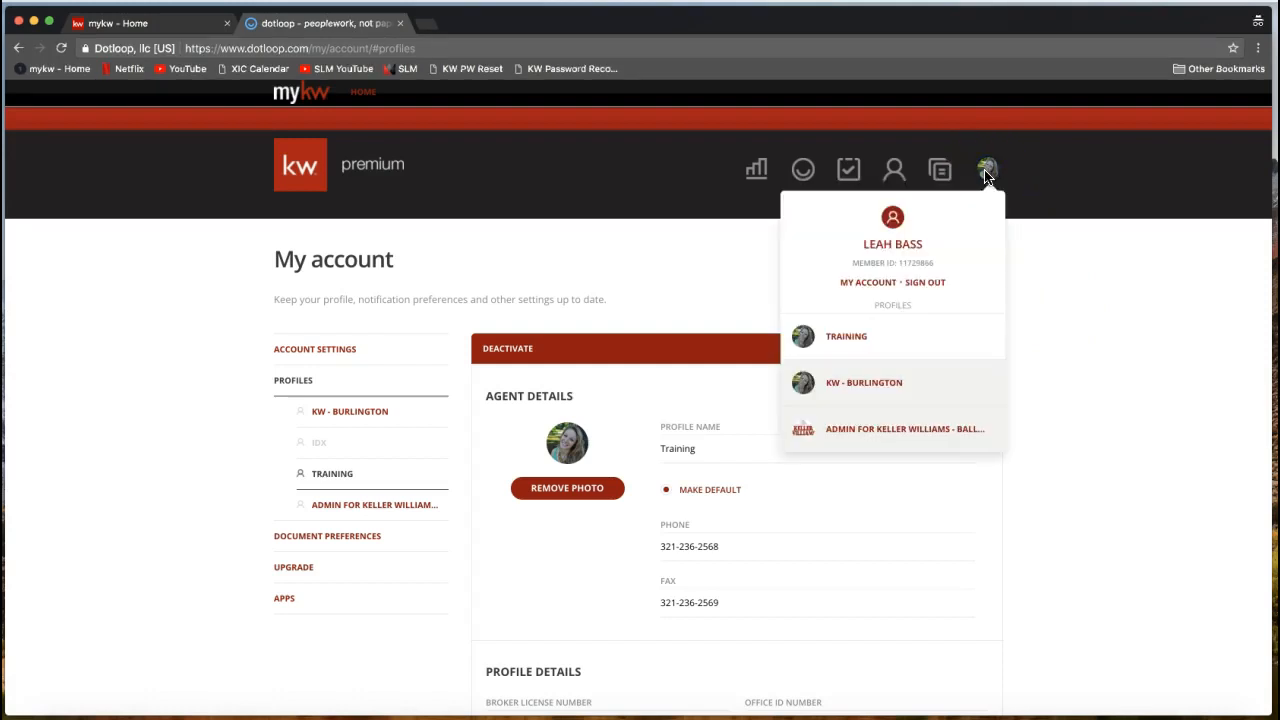
{"action": "left_click", "coordinate": [858, 289]}
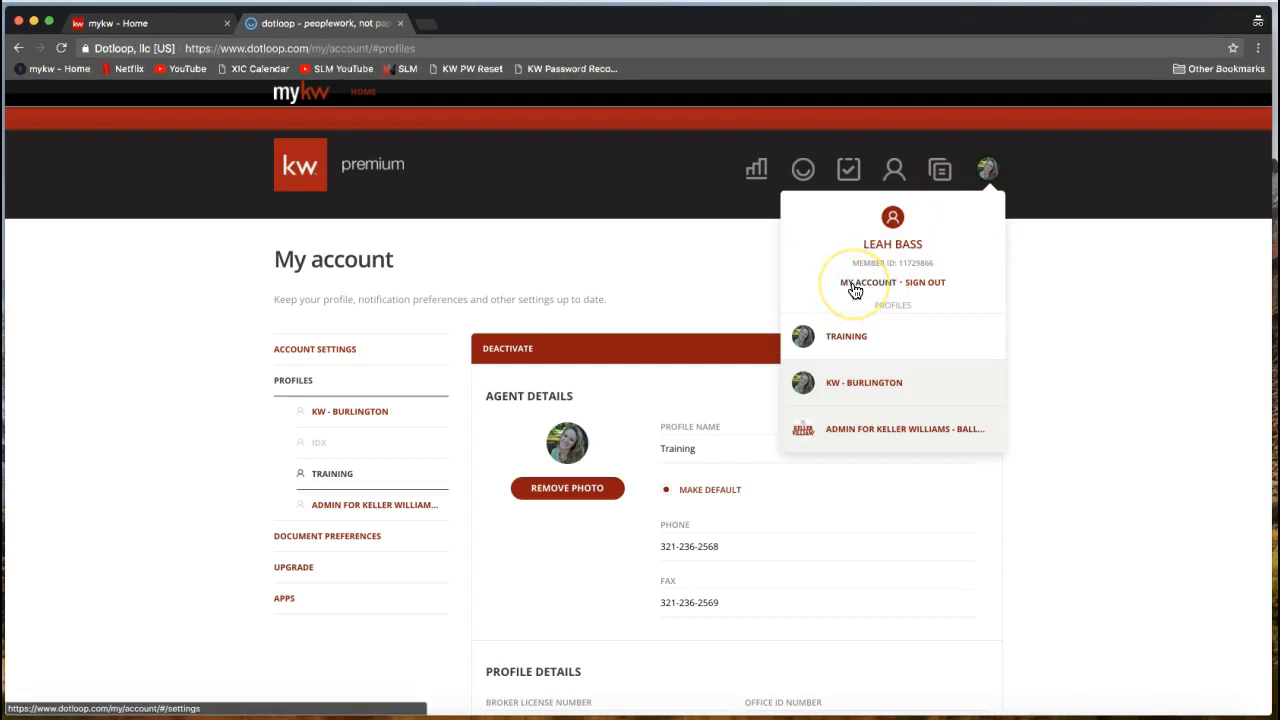
{"action": "left_click", "coordinate": [300, 522]}
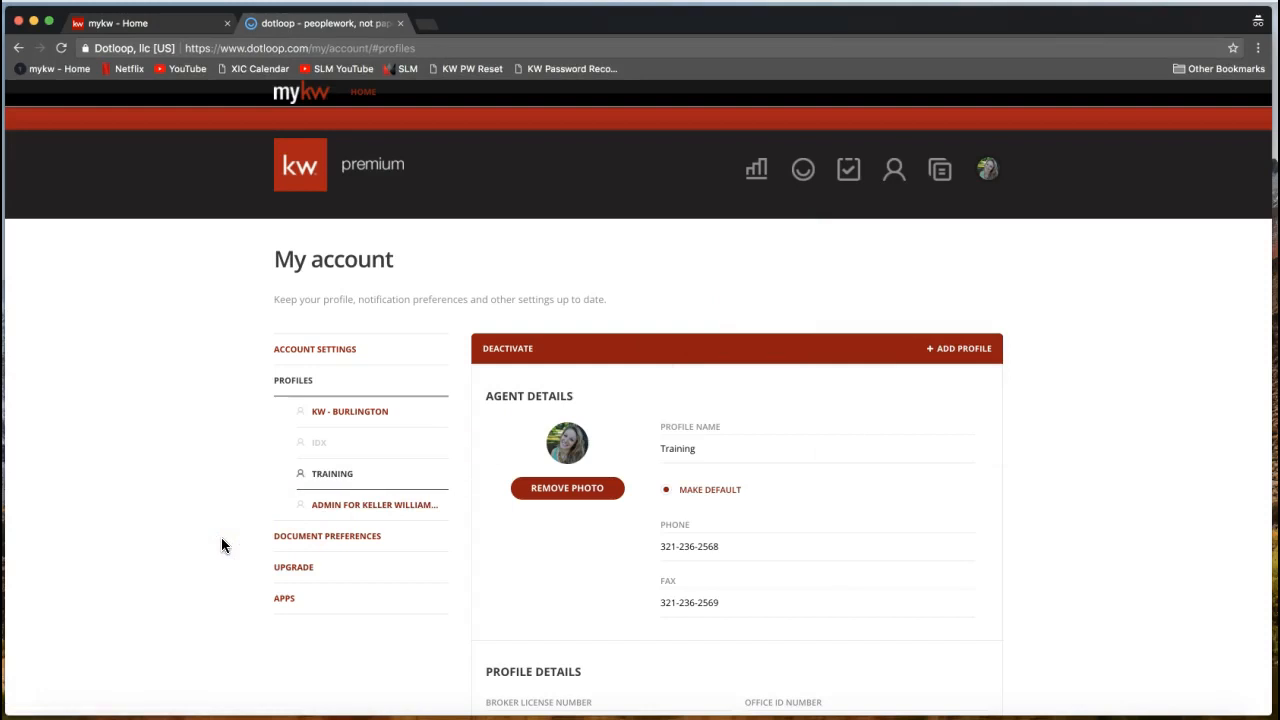
In the document editor preferences, set the Default Font to Sans-Serif.
{"action": "left_click", "coordinate": [327, 548]}
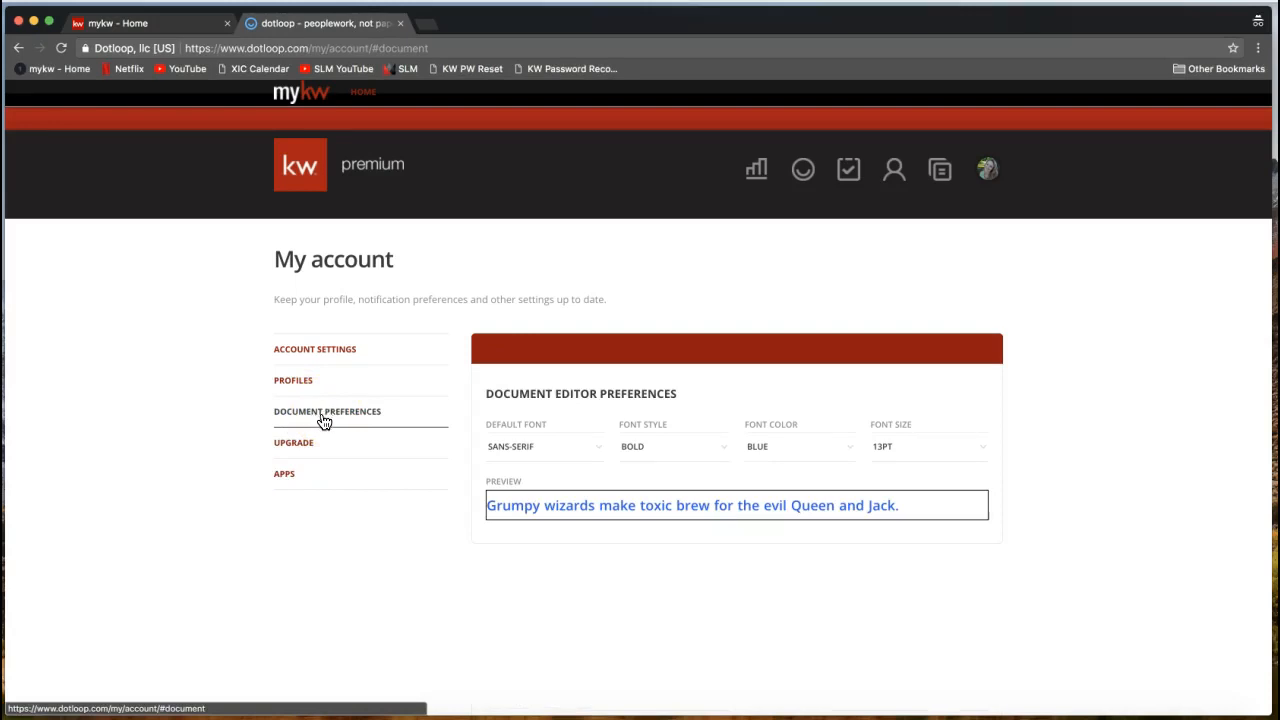
{"action": "left_click", "coordinate": [630, 351]}
{"action": "left_click", "coordinate": [549, 457]}
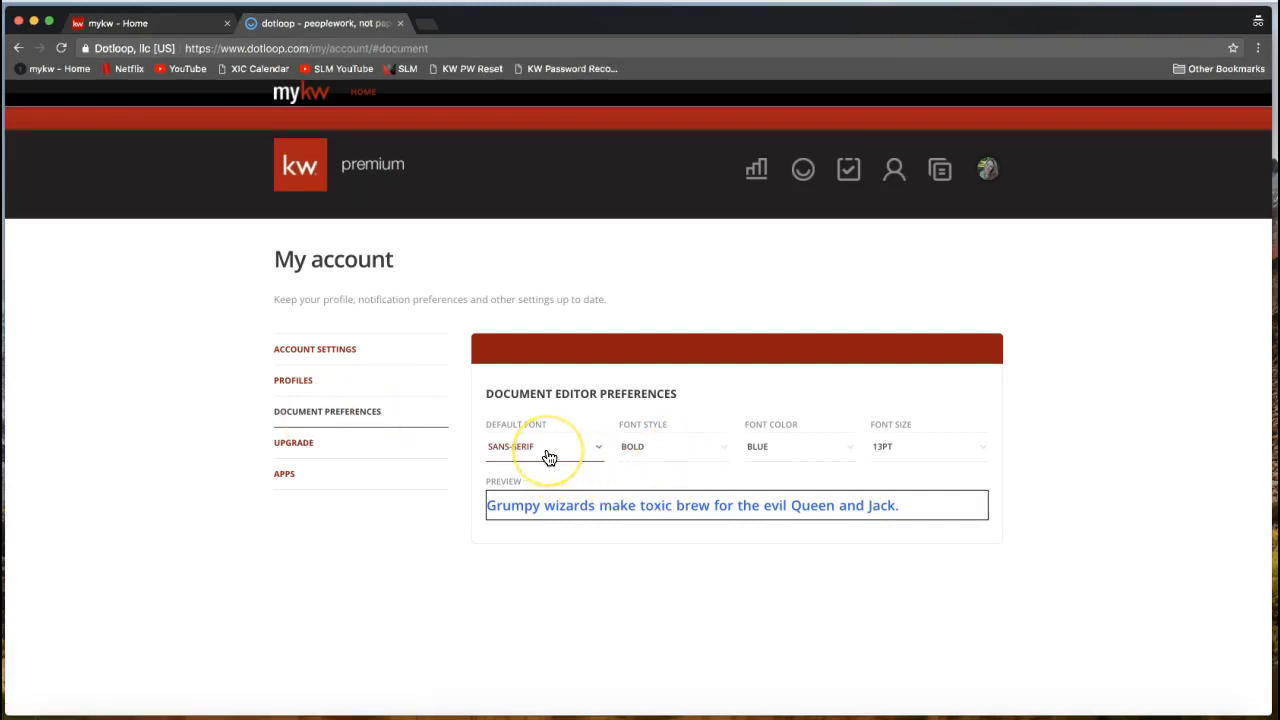
{"action": "left_click", "coordinate": [628, 457]}
{"action": "left_click", "coordinate": [551, 457]}
{"action": "left_click", "coordinate": [551, 453]}
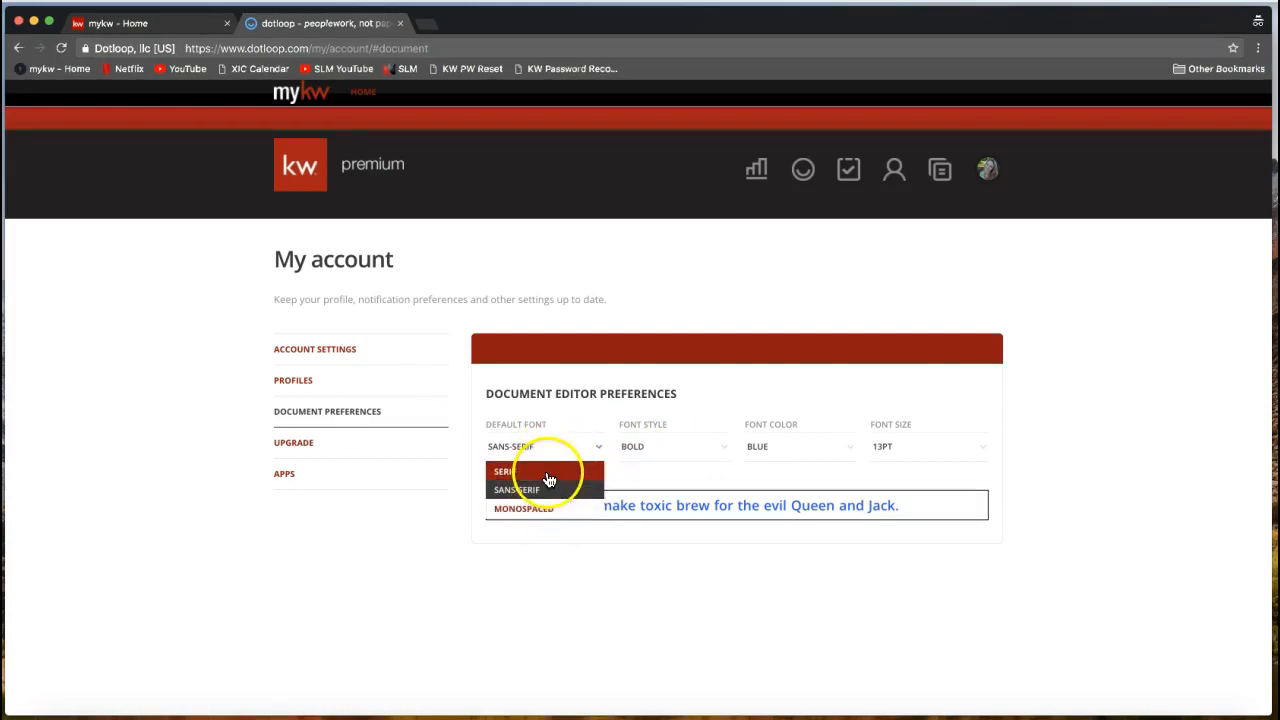
{"action": "left_click", "coordinate": [544, 473]}
{"action": "left_click", "coordinate": [529, 449]}
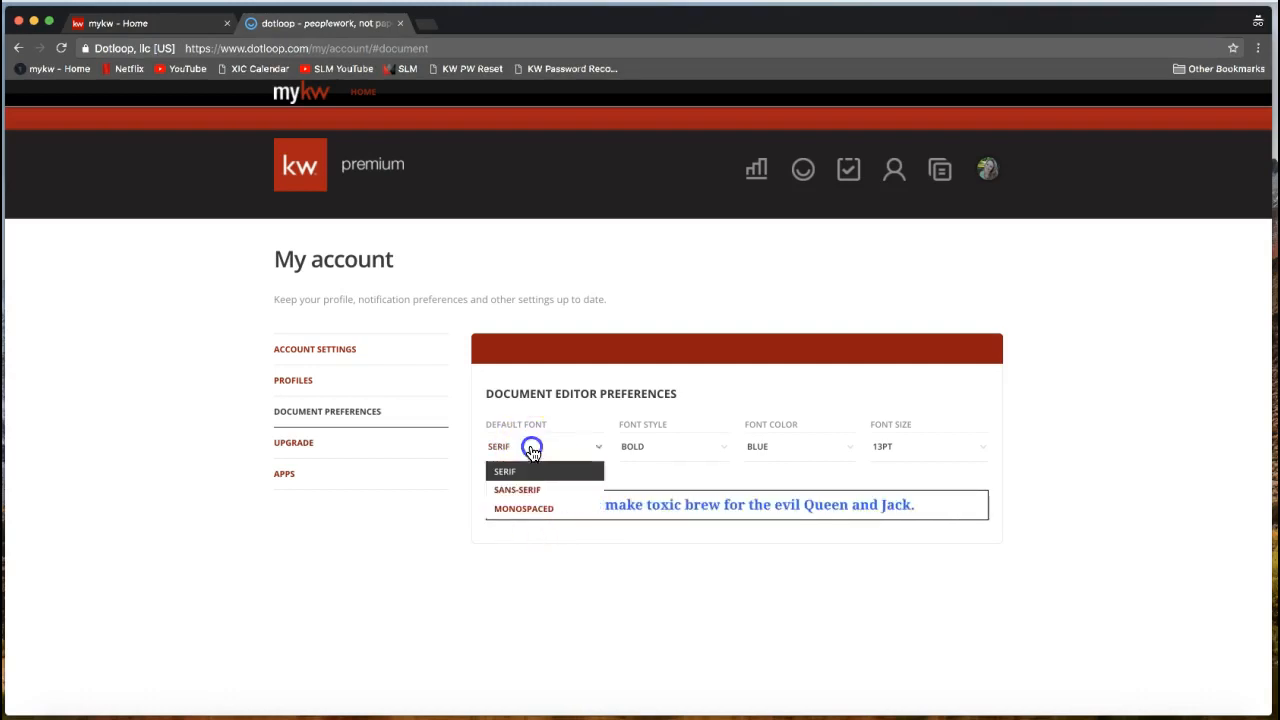
{"action": "left_click", "coordinate": [529, 488]}
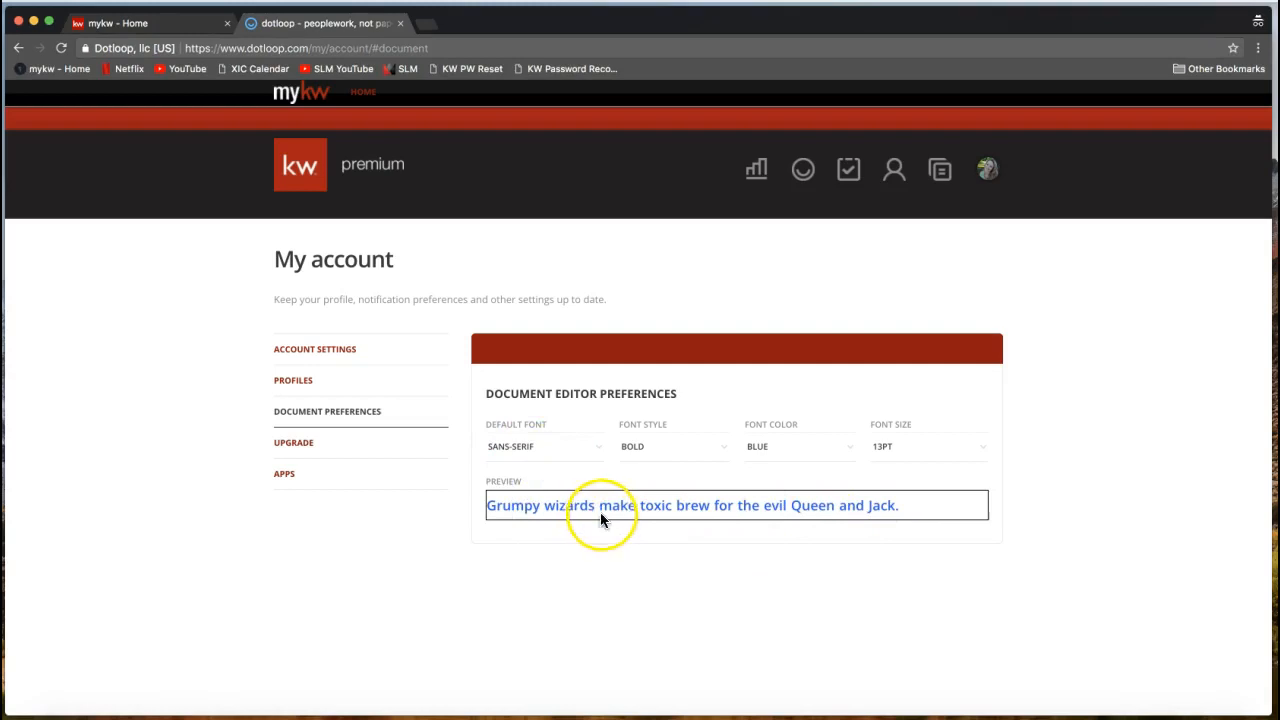
Keep Font Style Bold, Font Color Blue and Font Size 13PT.
{"action": "left_click", "coordinate": [675, 455]}
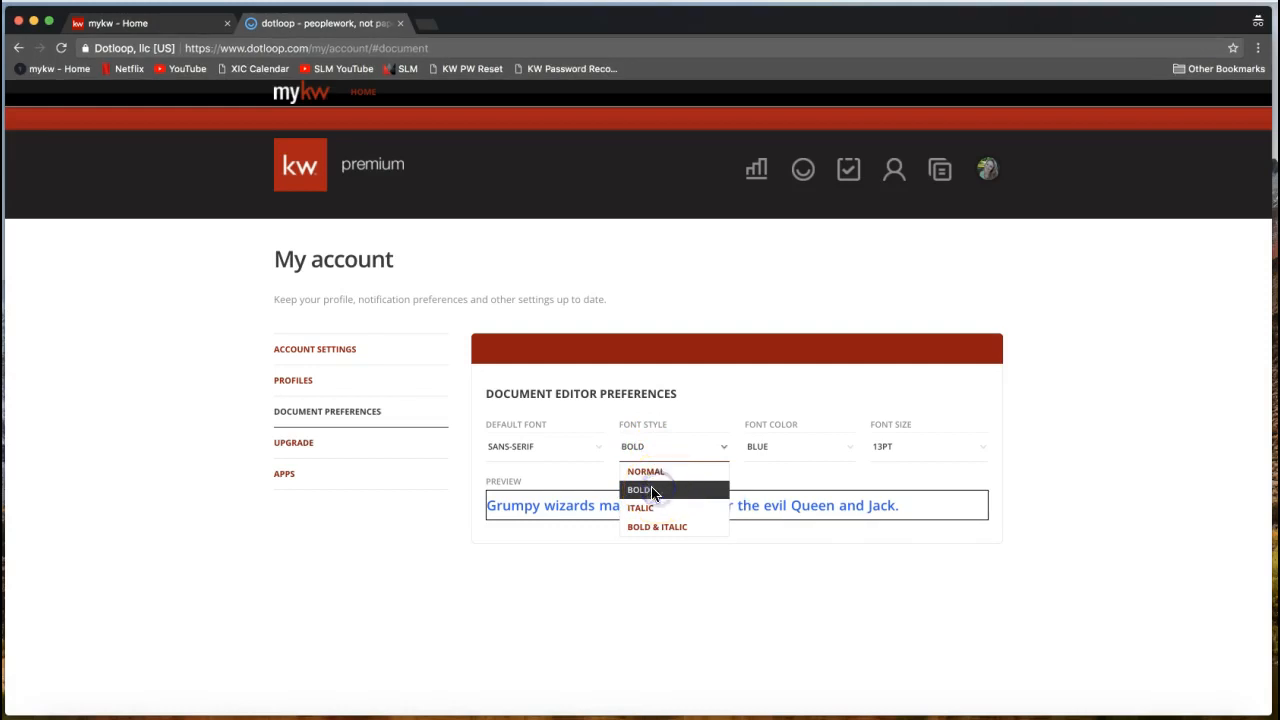
{"action": "left_click", "coordinate": [775, 458]}
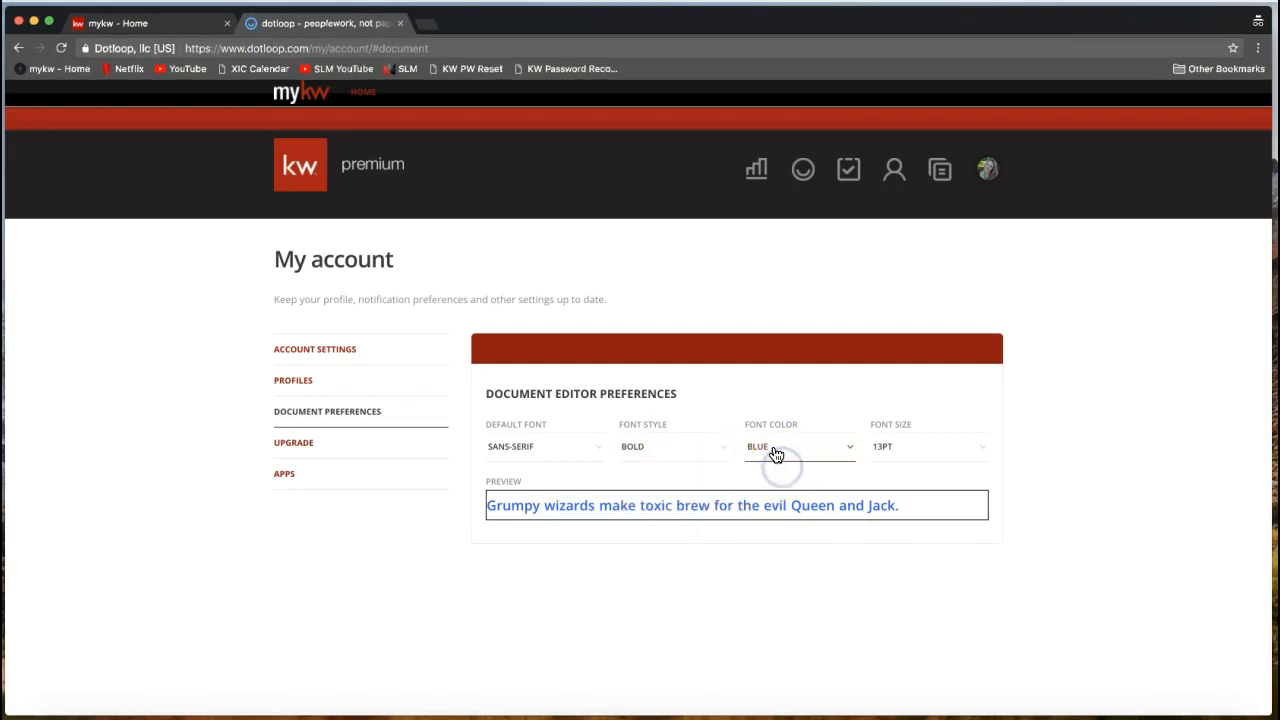
{"action": "left_click", "coordinate": [775, 456]}
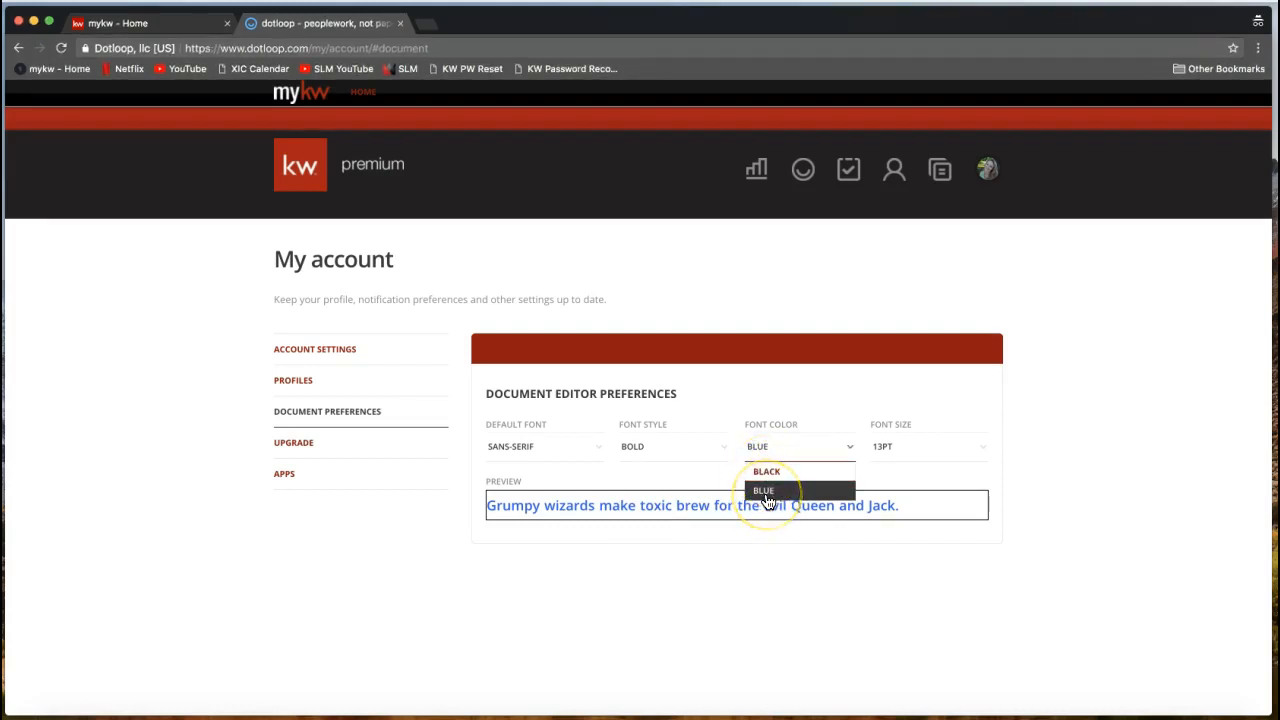
{"action": "left_click", "coordinate": [776, 555]}
{"action": "left_click", "coordinate": [922, 452]}
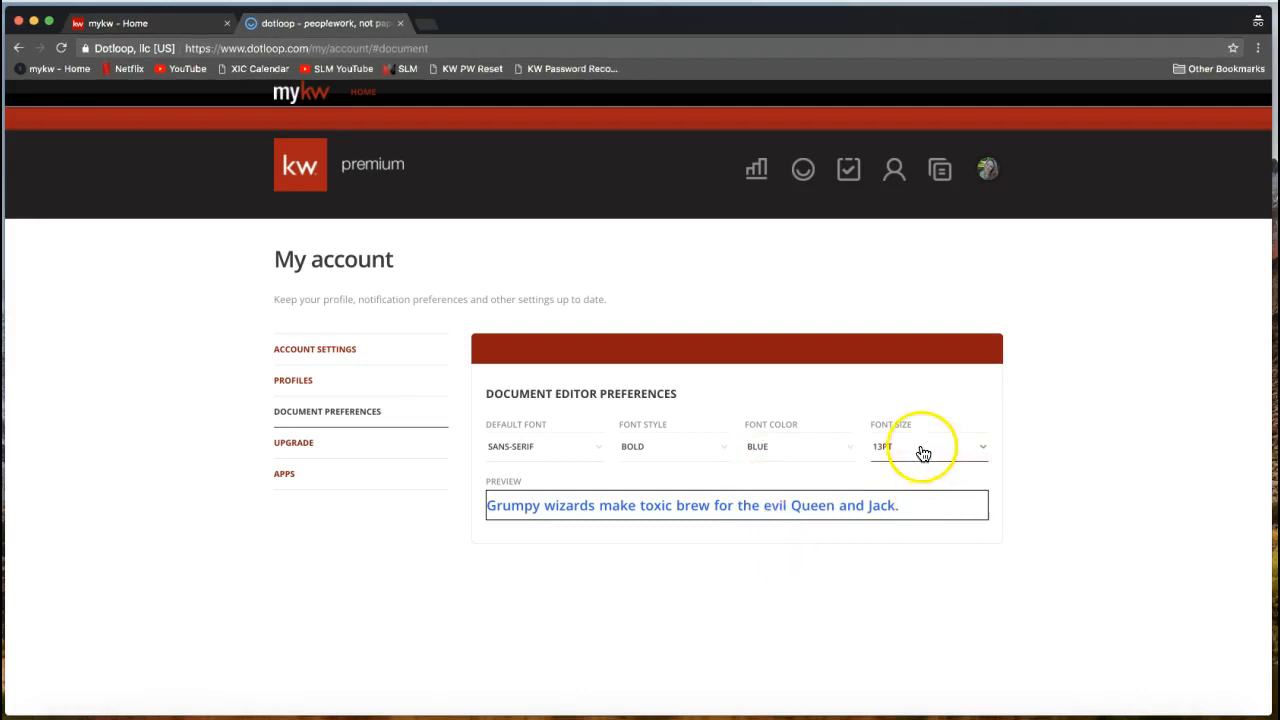
{"action": "left_click", "coordinate": [916, 459]}
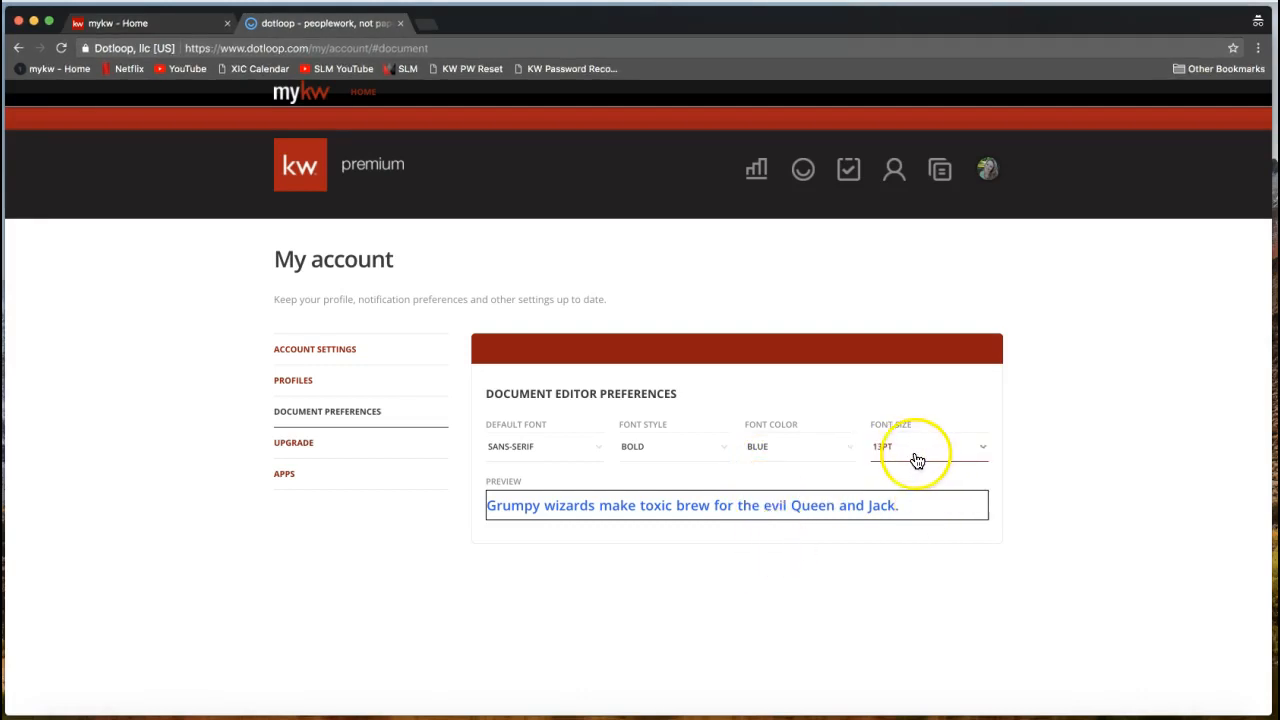
{"action": "left_click", "coordinate": [937, 458]}
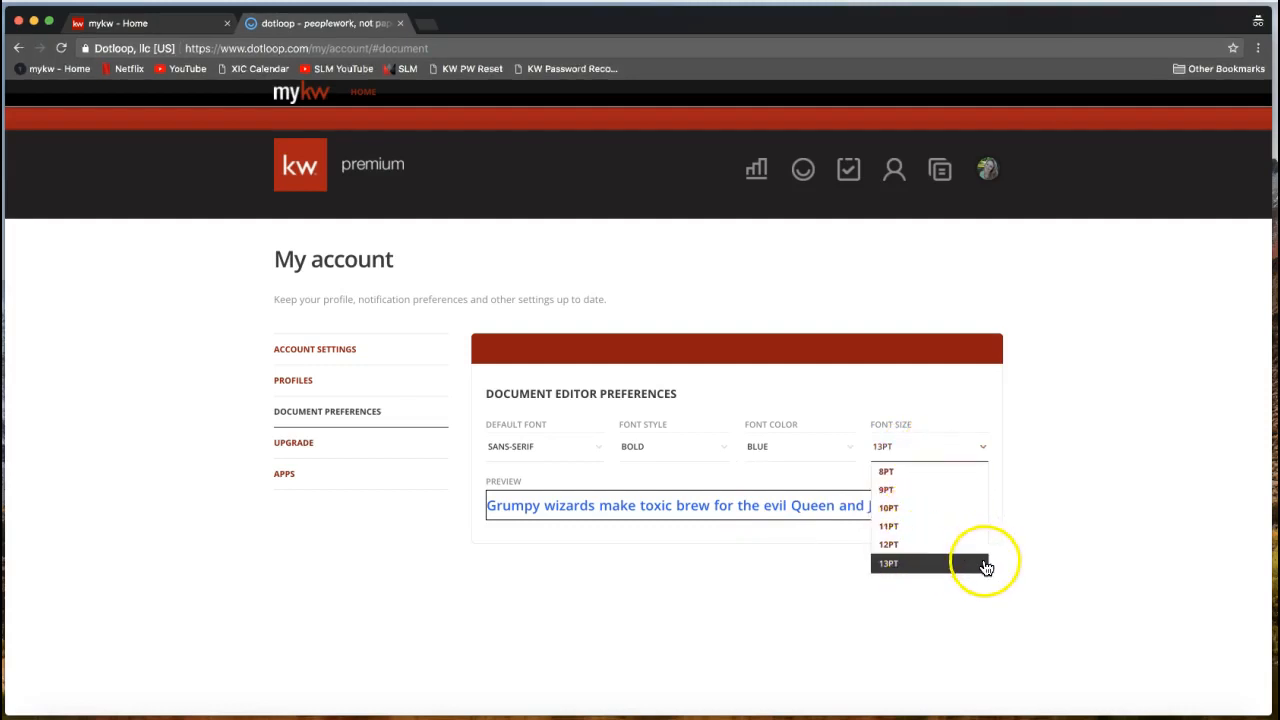
{"action": "left_click", "coordinate": [1042, 564]}
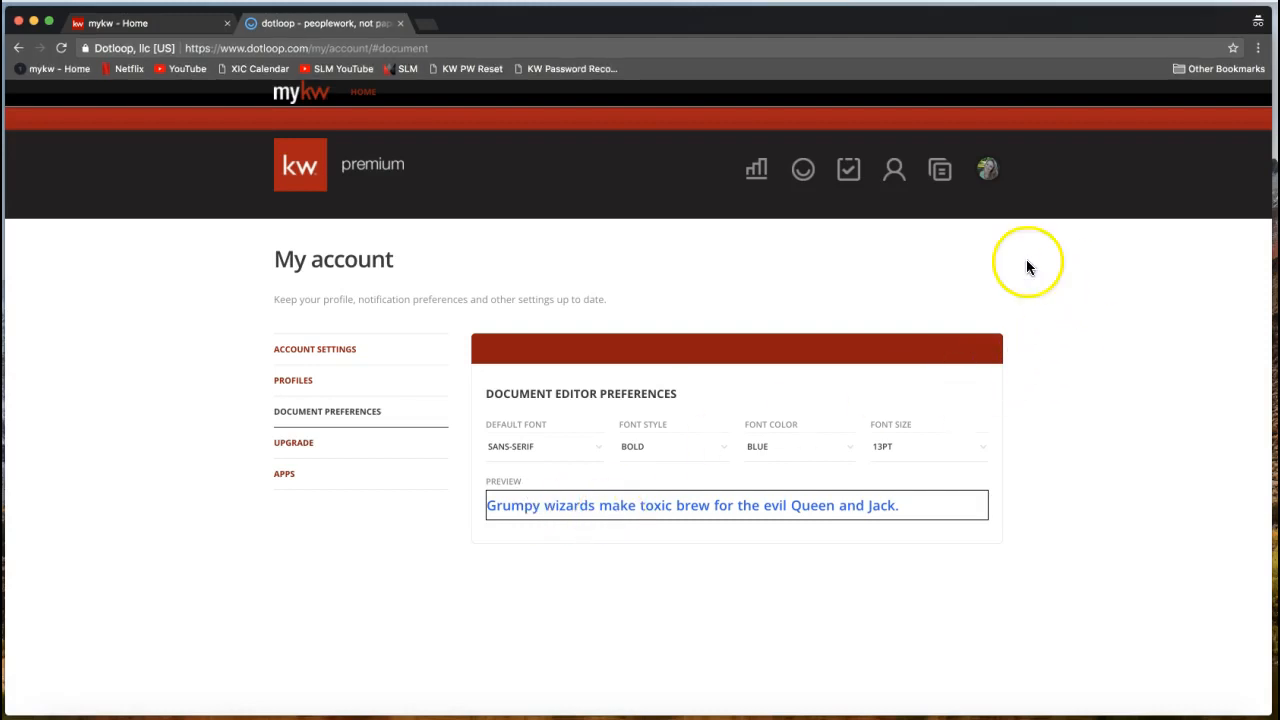
{"action": "left_click", "coordinate": [987, 169]}
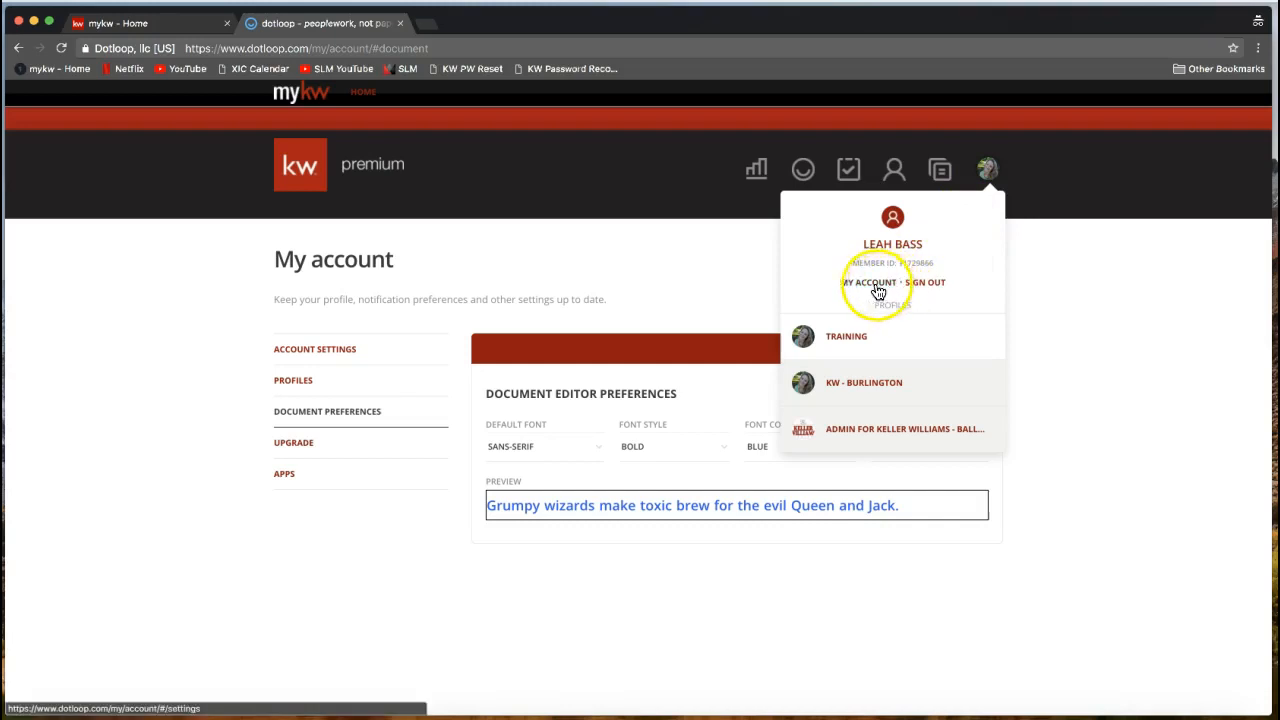
{"action": "left_click", "coordinate": [1071, 277]}
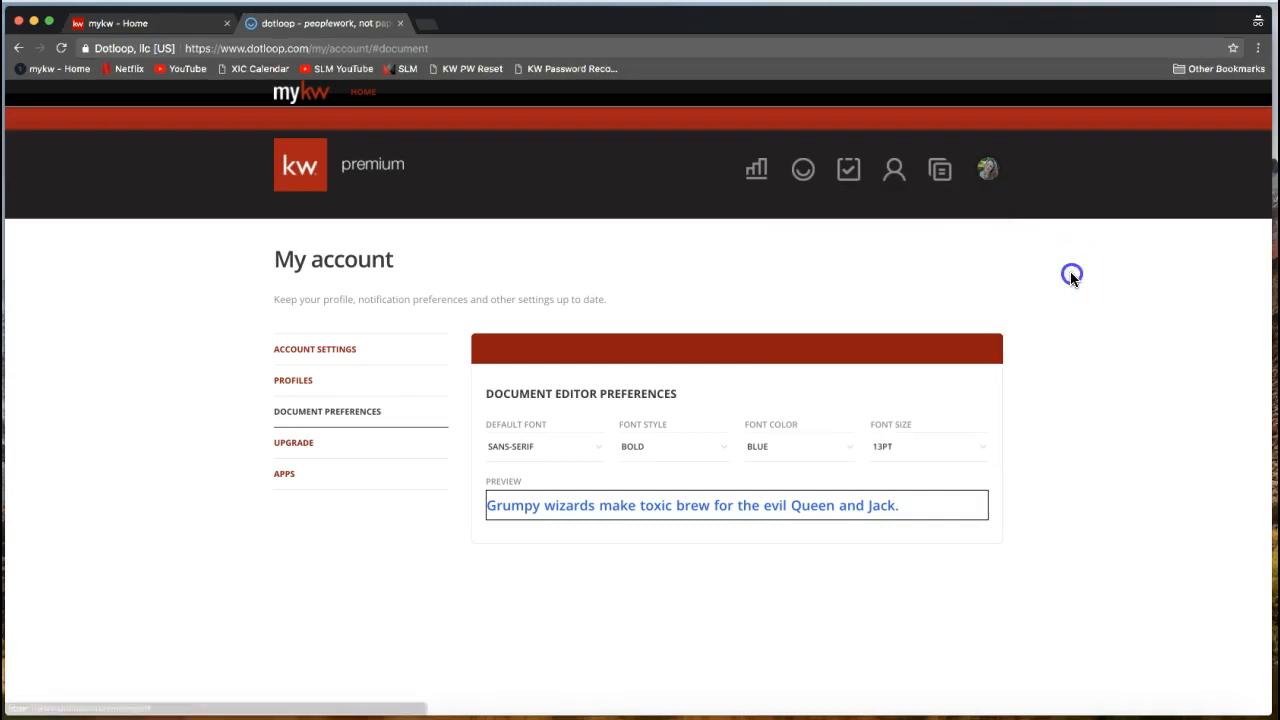
{"action": "left_click", "coordinate": [1010, 262]}
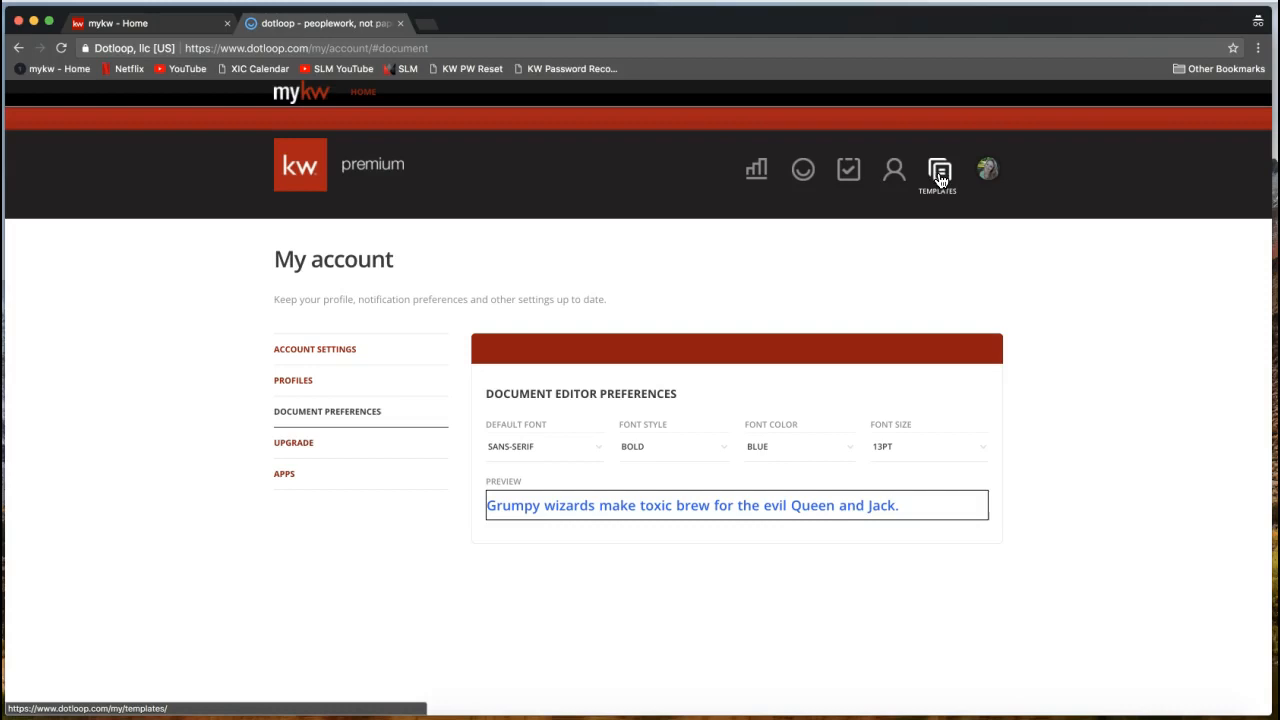
Go to Templates and browse the Personal folder's documents and the template folder list.
{"action": "left_click", "coordinate": [940, 178]}
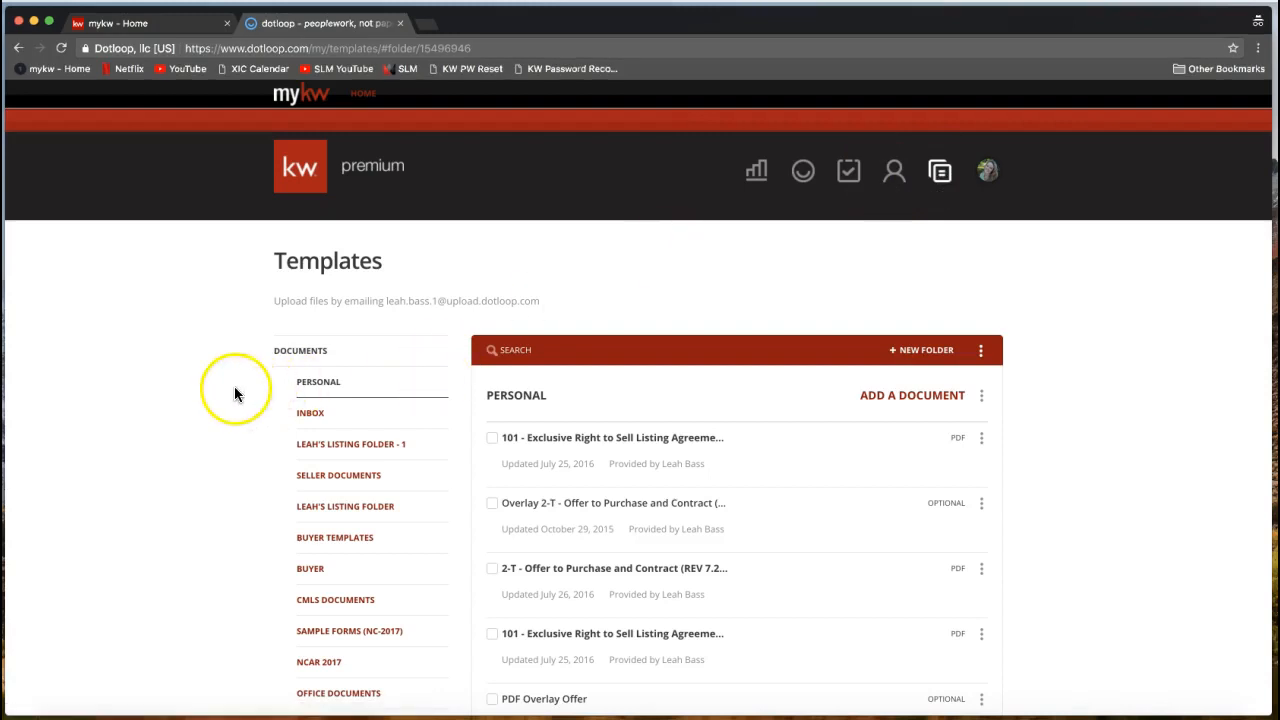
{"action": "scroll", "coordinate": [216, 392], "scroll_direction": "down", "scroll_amount": 3}
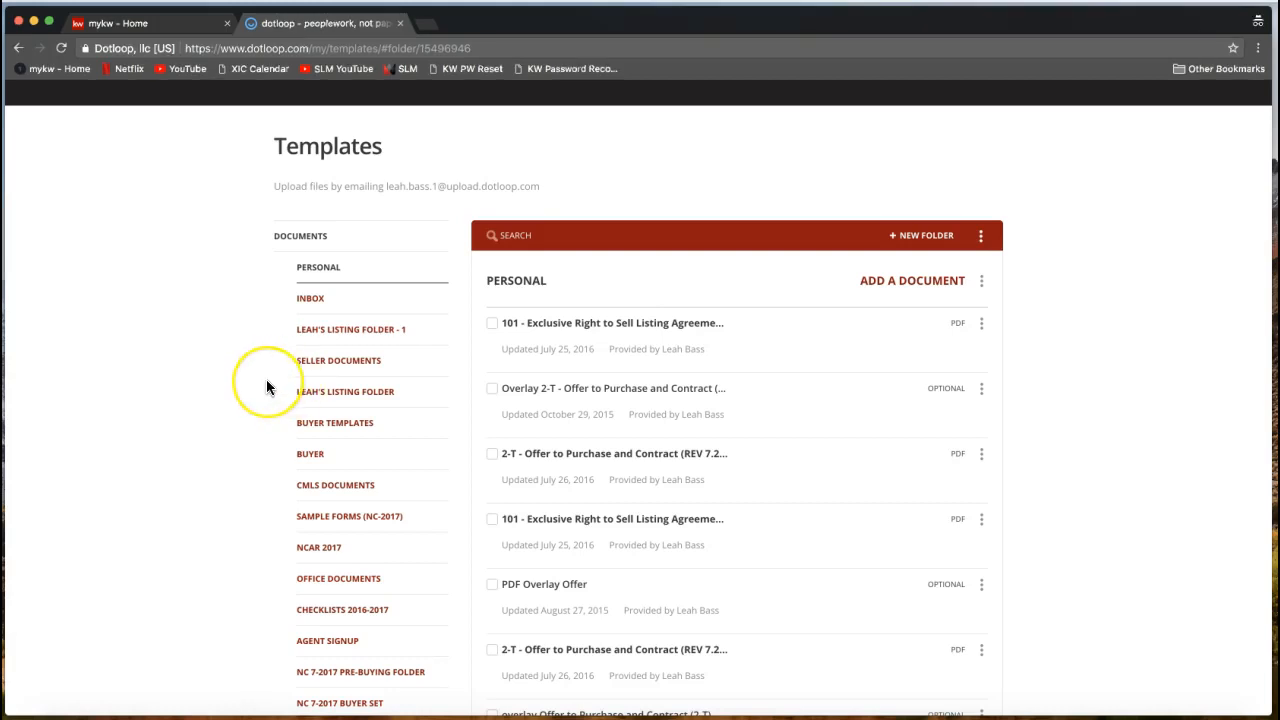
{"action": "scroll", "coordinate": [266, 387], "scroll_direction": "down", "scroll_amount": 1}
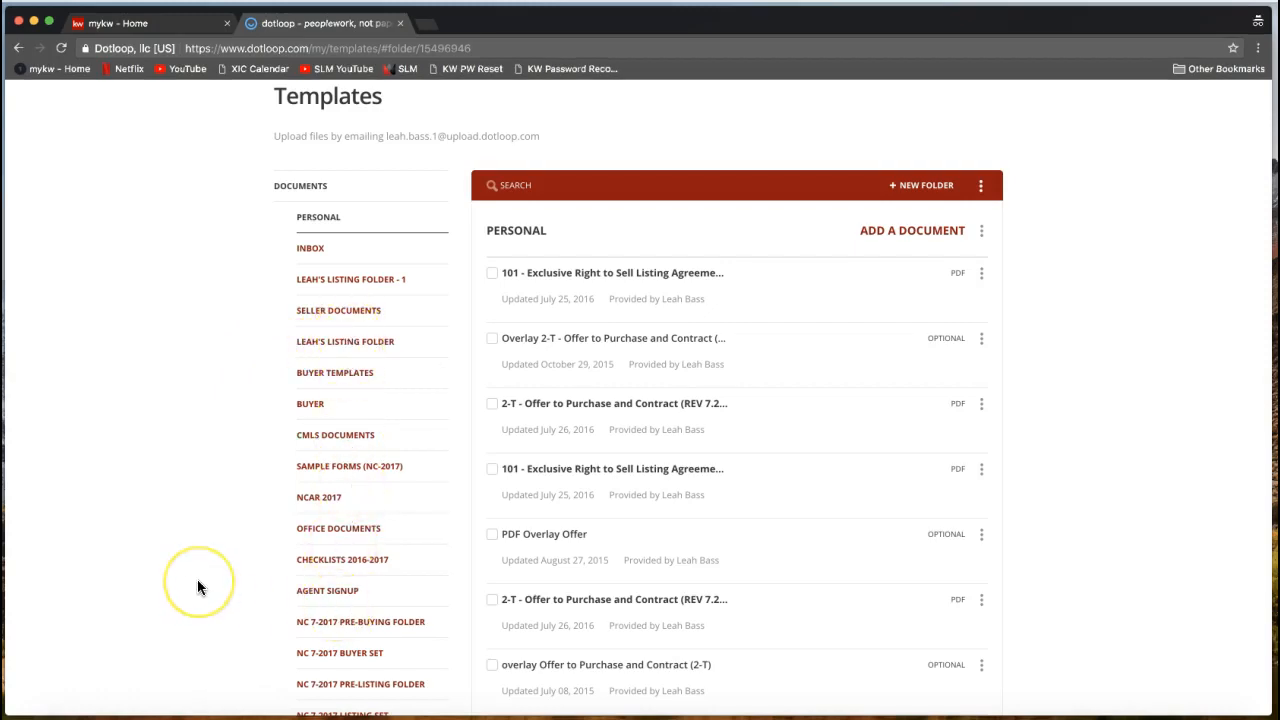
{"action": "scroll", "coordinate": [197, 586], "scroll_direction": "up", "scroll_amount": 2}
{"action": "scroll", "coordinate": [197, 580], "scroll_direction": "down", "scroll_amount": 1}
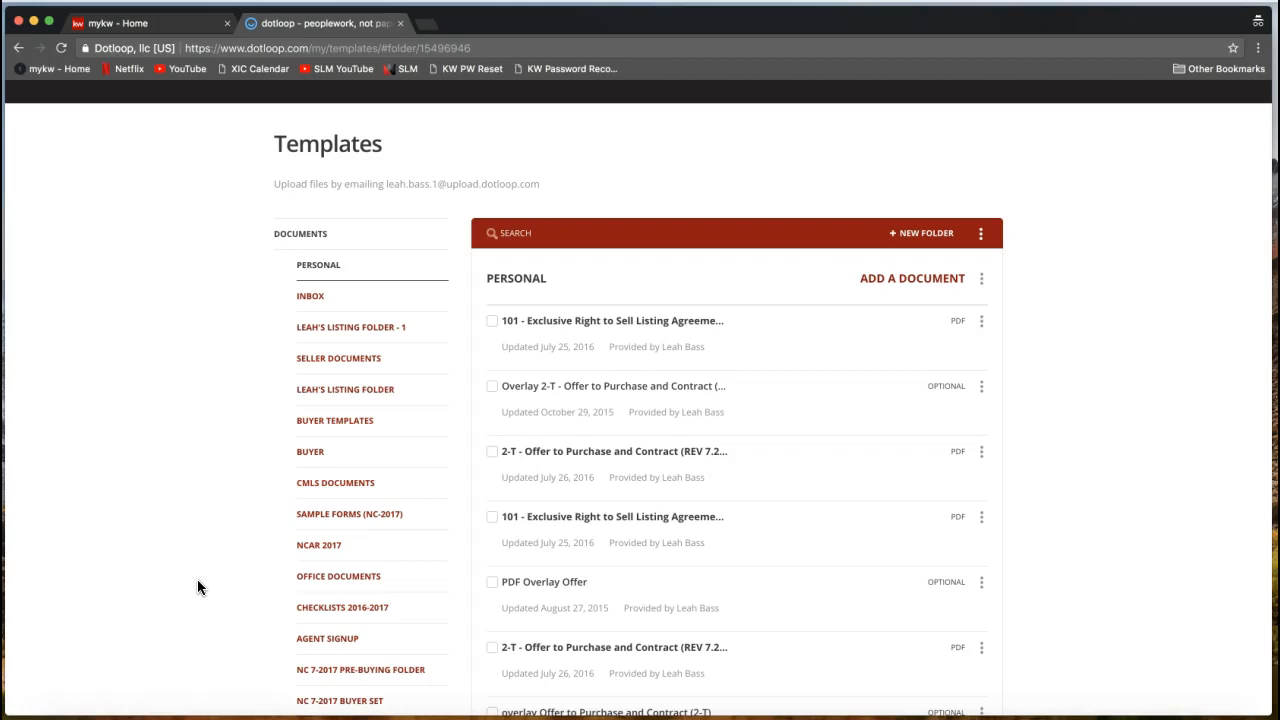
{"action": "scroll", "coordinate": [197, 587], "scroll_direction": "up", "scroll_amount": 2}
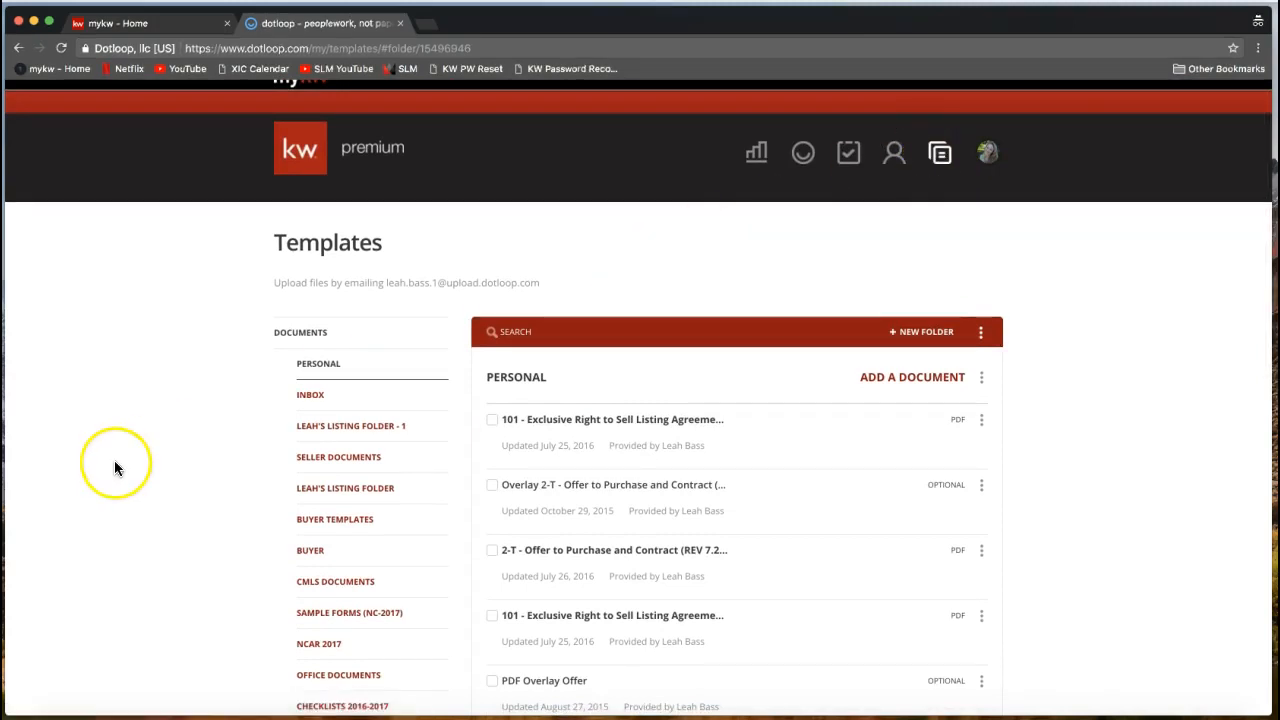
{"action": "scroll", "coordinate": [114, 466], "scroll_direction": "down", "scroll_amount": 2}
{"action": "scroll", "coordinate": [114, 468], "scroll_direction": "down", "scroll_amount": 4}
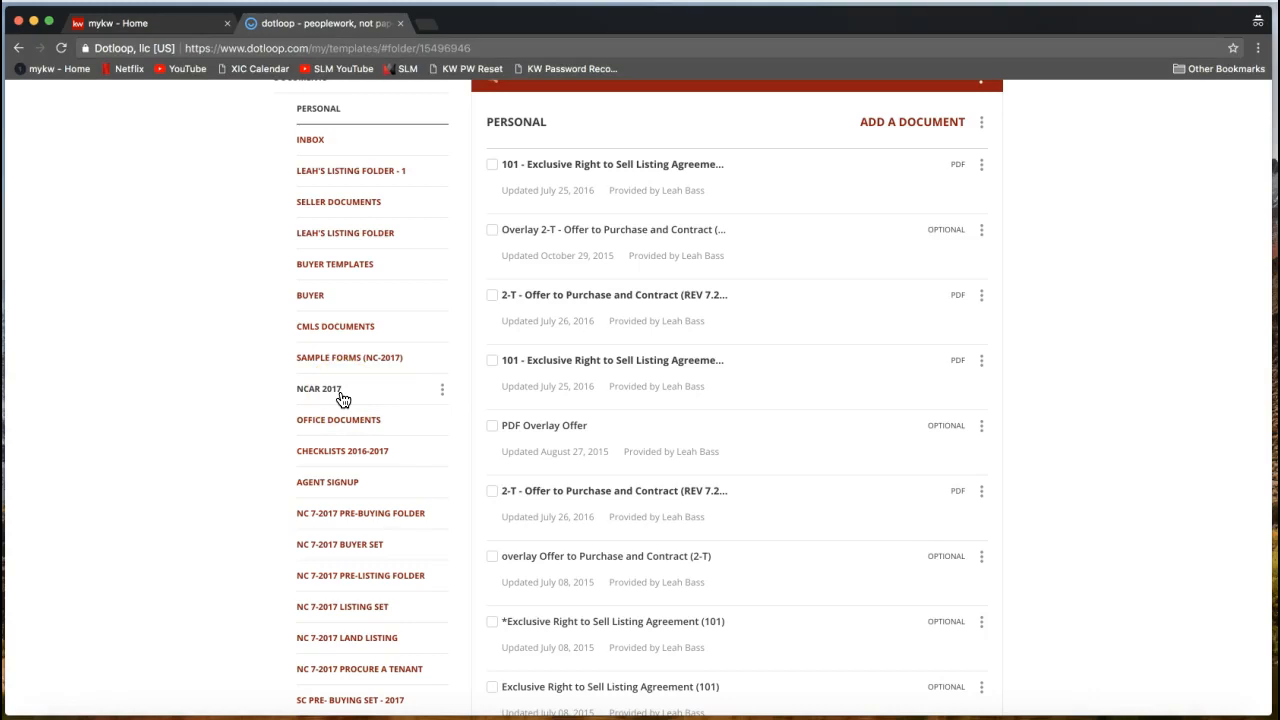
Open the NCAR 2017 template folder, starting at 780 - Wire Fraud Notification Addendum.
{"action": "left_click", "coordinate": [342, 399]}
{"action": "left_click", "coordinate": [318, 483]}
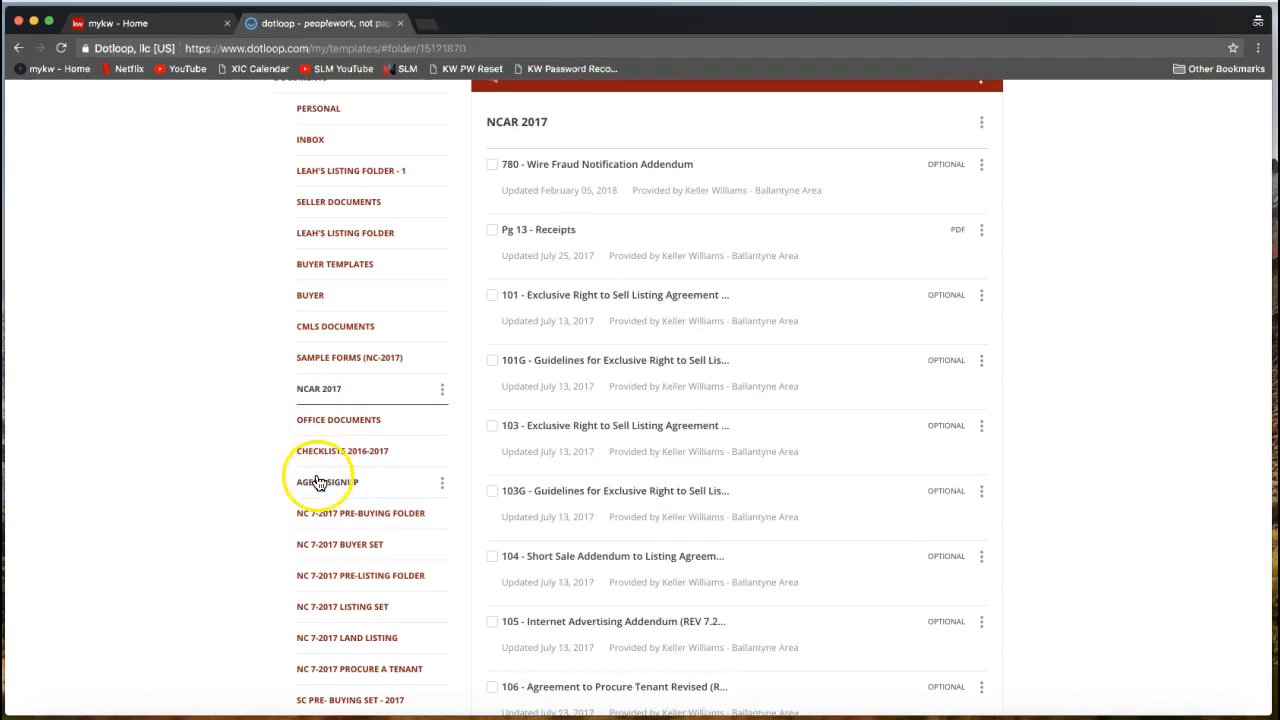
{"action": "scroll", "coordinate": [322, 398], "scroll_direction": "up", "scroll_amount": 1}
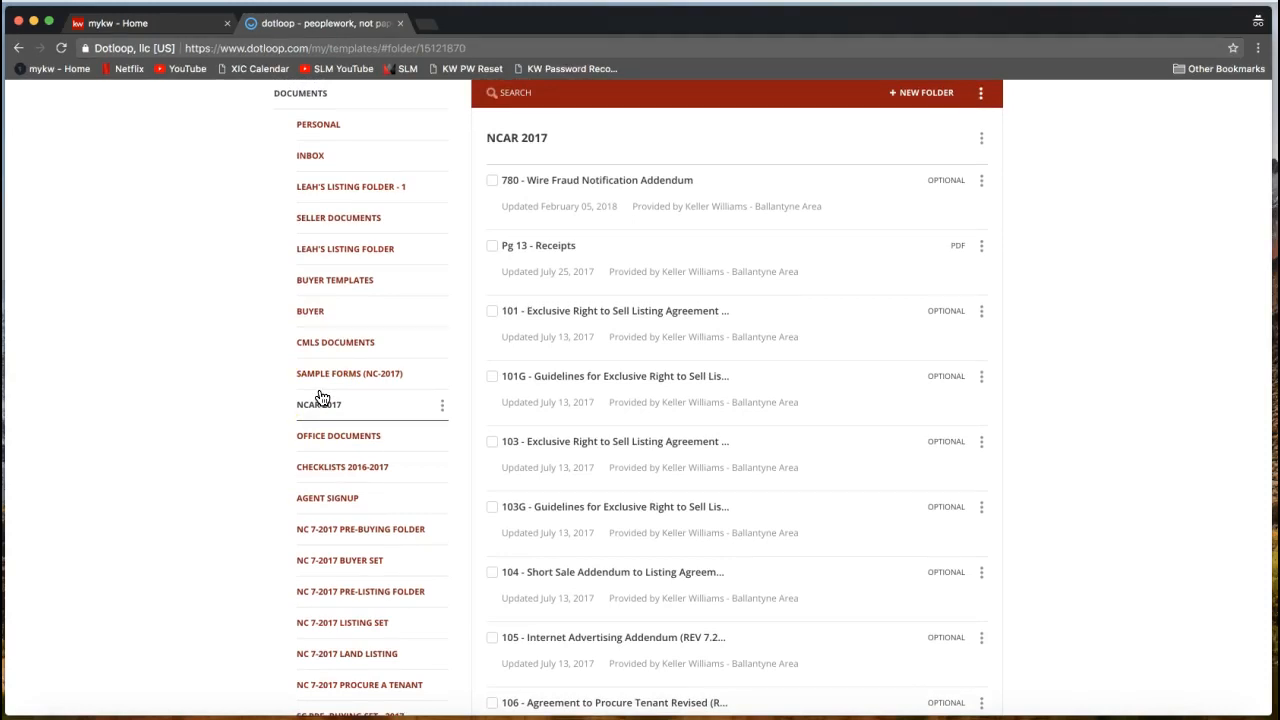
{"action": "scroll", "coordinate": [322, 398], "scroll_direction": "up", "scroll_amount": 2}
{"action": "left_click", "coordinate": [328, 435]}
{"action": "left_click", "coordinate": [330, 447]}
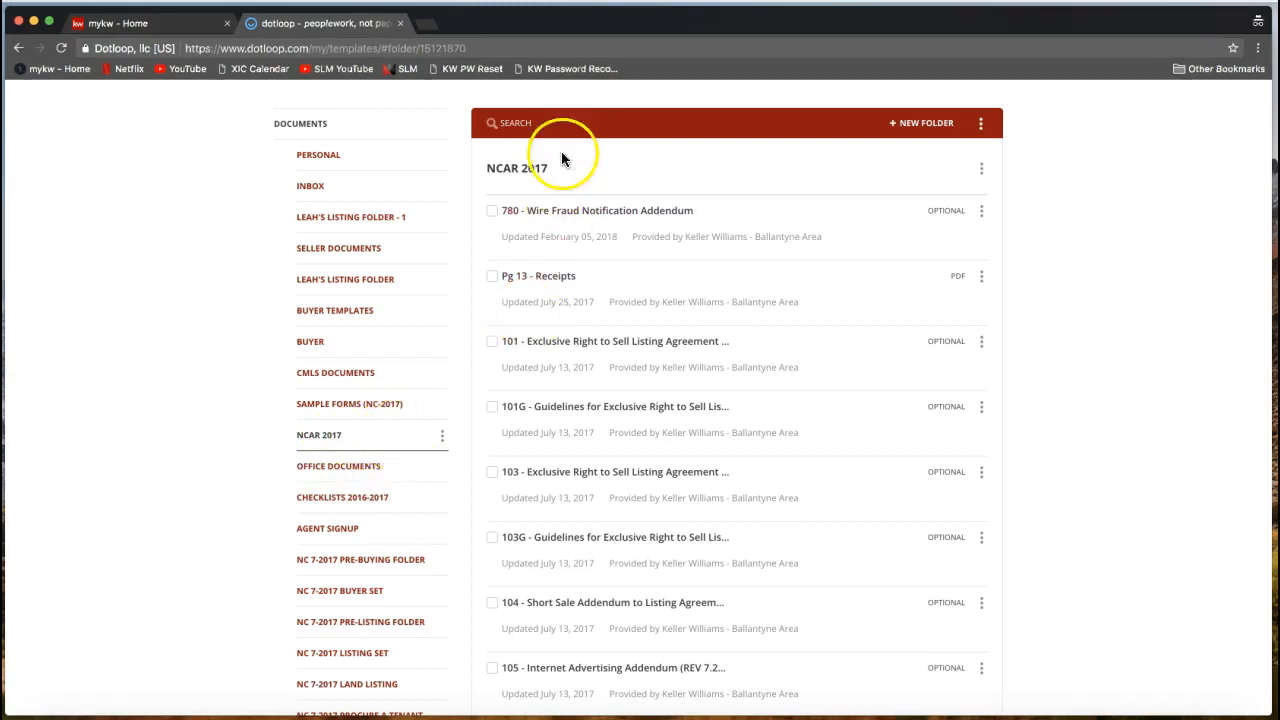
{"action": "scroll", "coordinate": [559, 122], "scroll_direction": "up", "scroll_amount": 2}
{"action": "scroll", "coordinate": [559, 122], "scroll_direction": "up", "scroll_amount": 1}
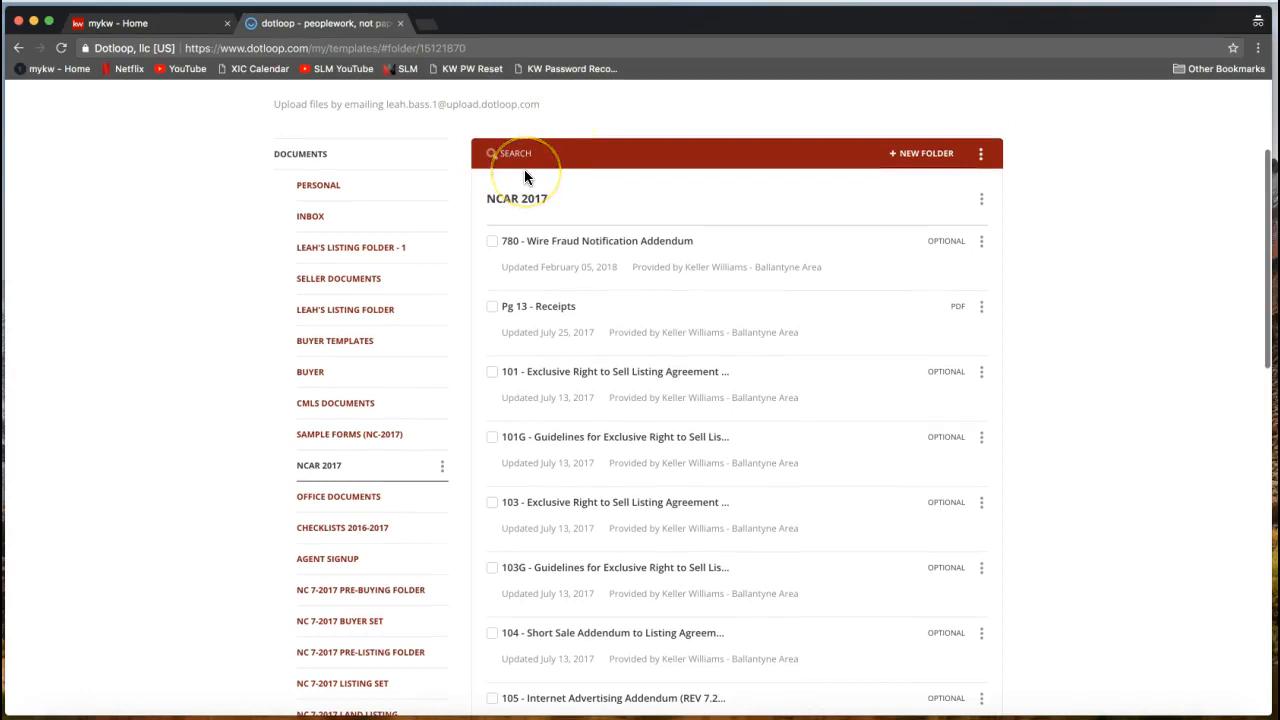
Search the NCAR 2017 templates for 'listing' and open the first listing agreement's options menu.
{"action": "left_click", "coordinate": [509, 153]}
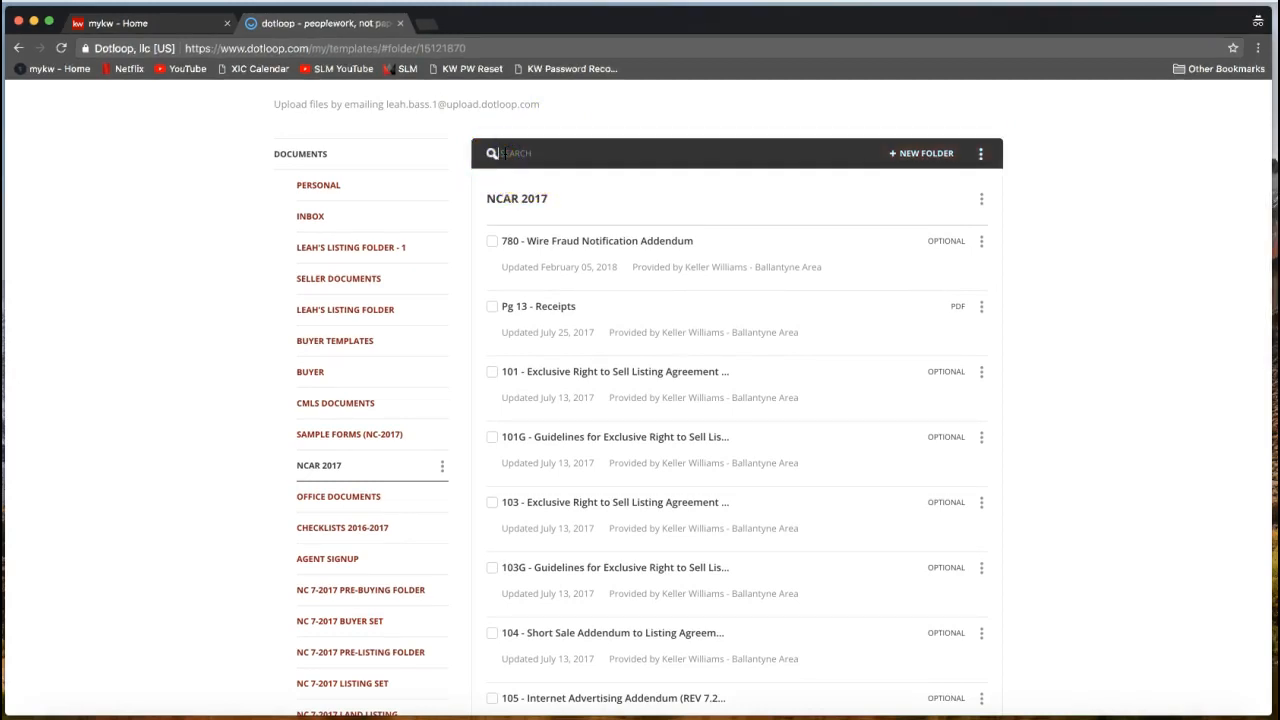
{"action": "type", "text": "listing"}
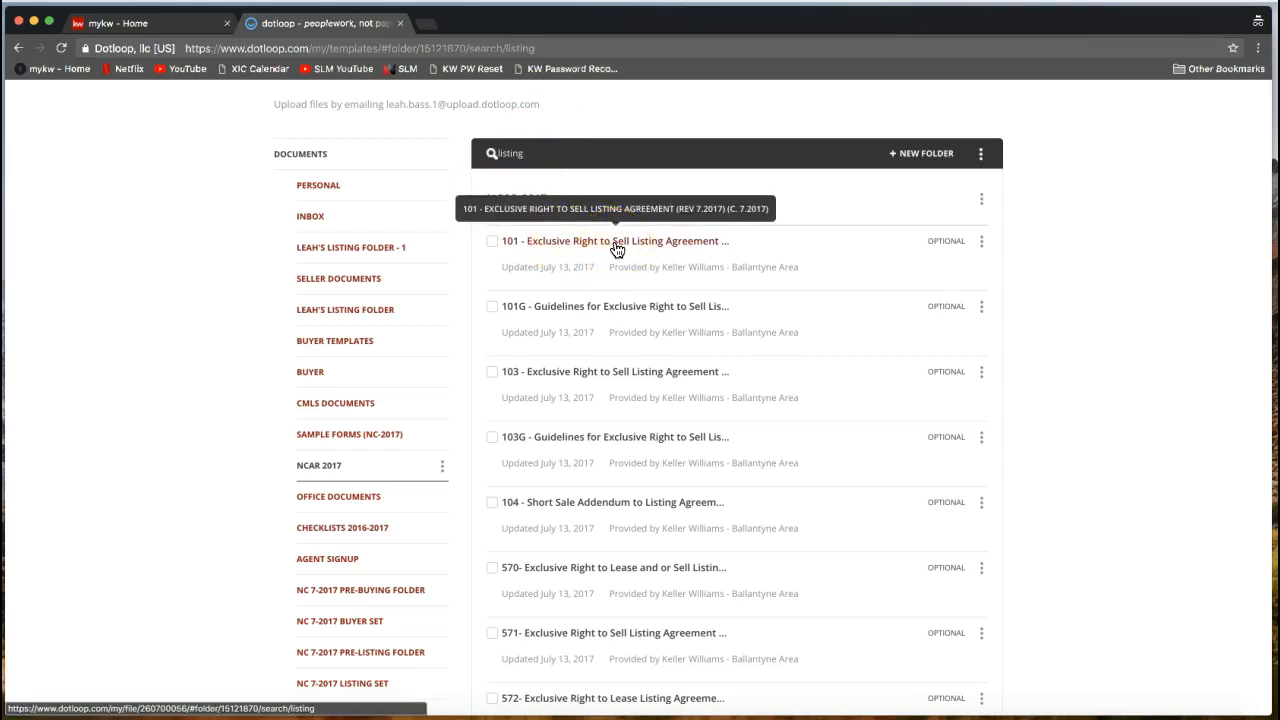
{"action": "left_click", "coordinate": [1008, 267]}
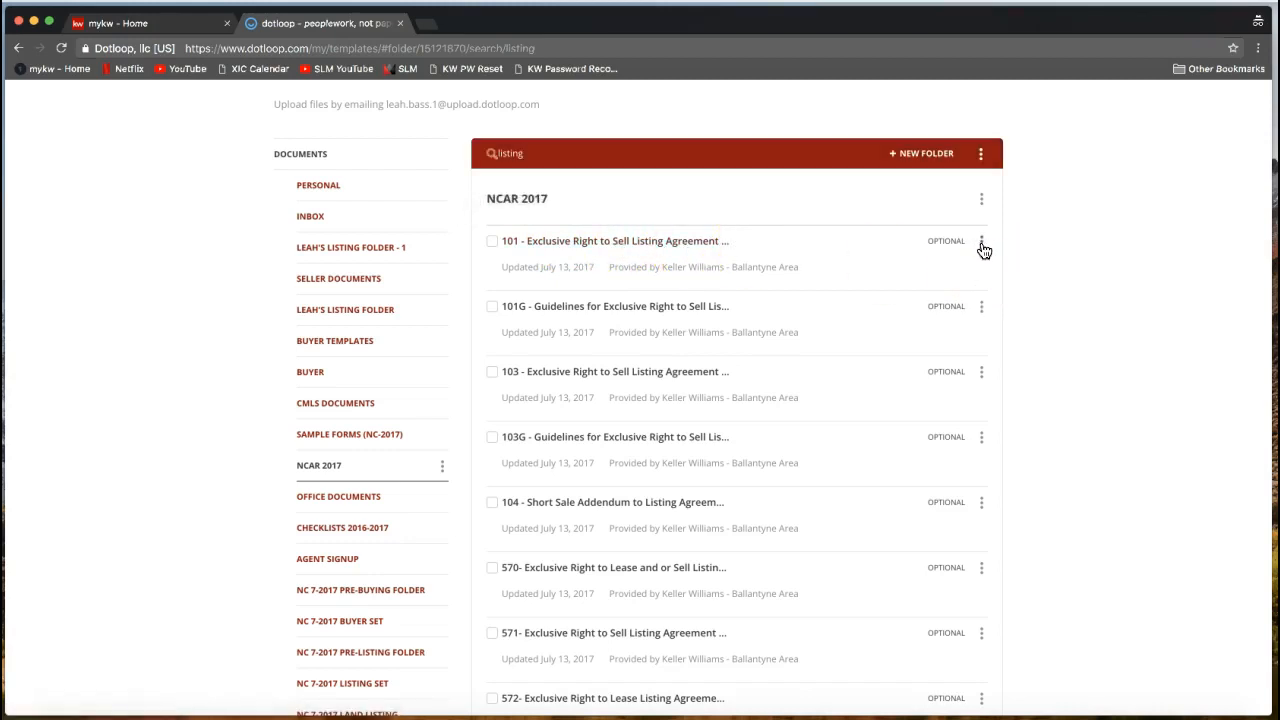
{"action": "left_click", "coordinate": [983, 246]}
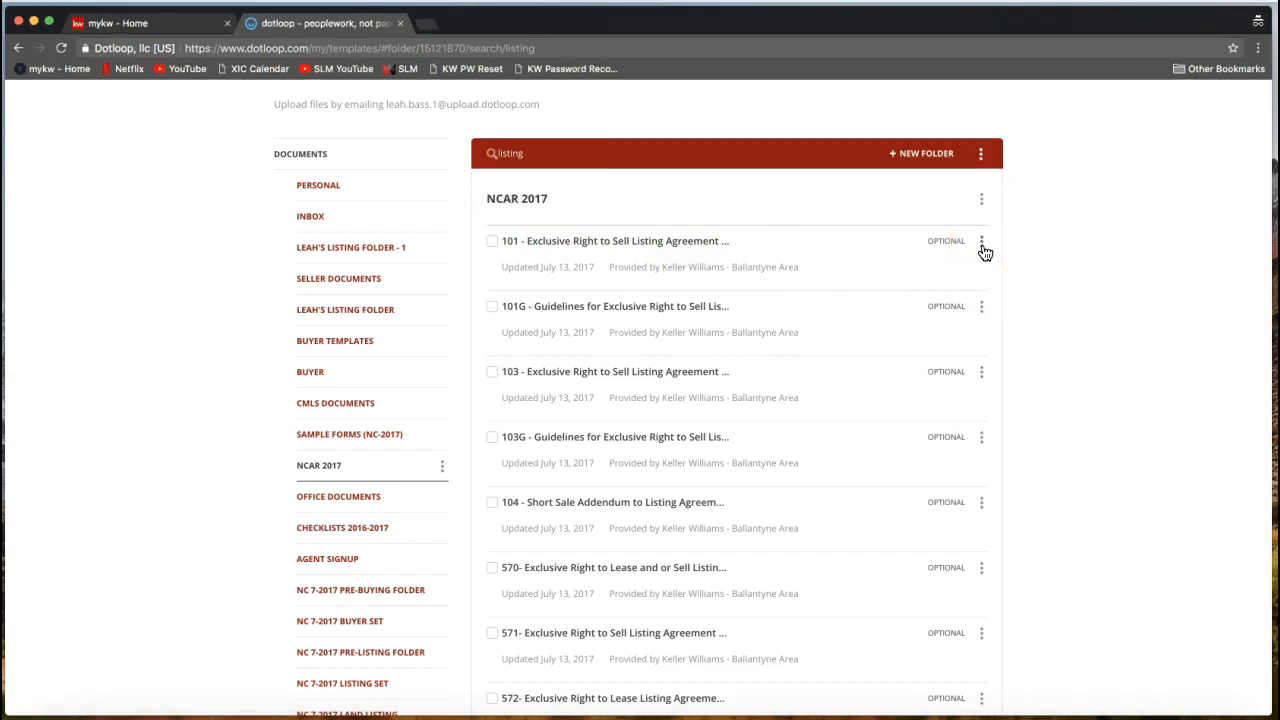
{"action": "left_click", "coordinate": [982, 247]}
{"action": "left_click", "coordinate": [964, 258]}
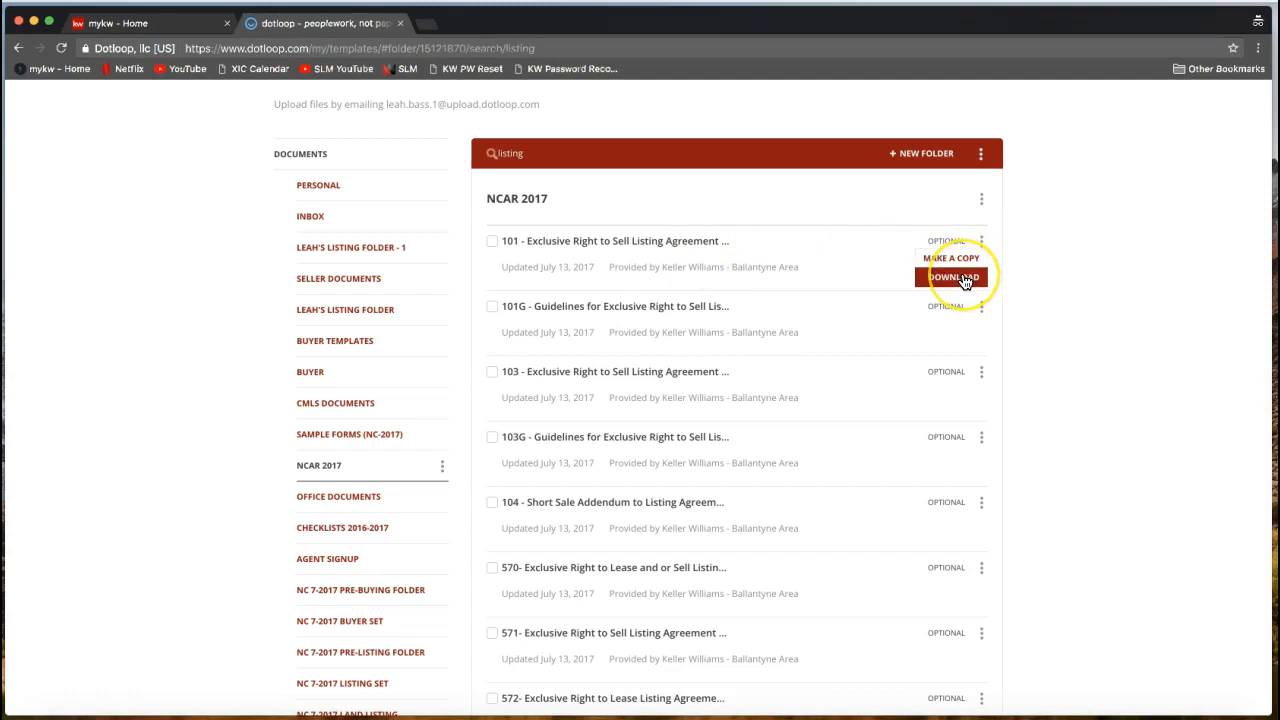
{"action": "left_click", "coordinate": [953, 284]}
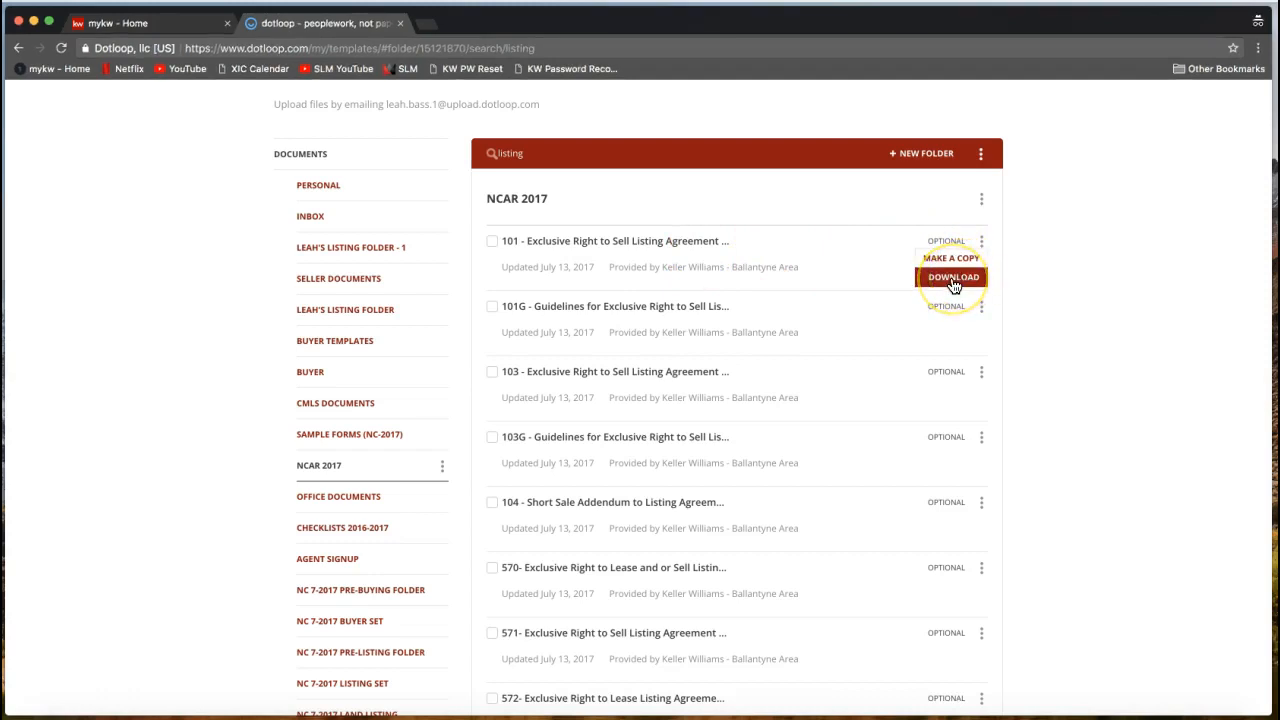
{"action": "left_click", "coordinate": [954, 284]}
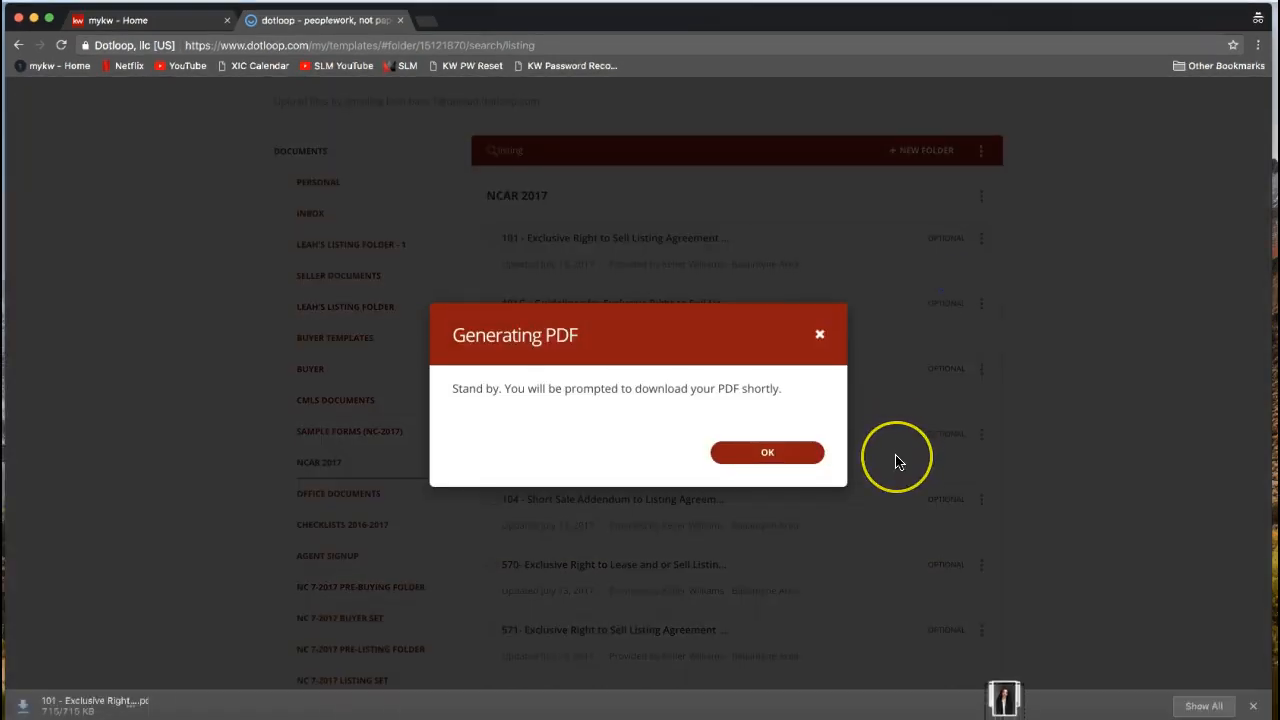
{"action": "left_click", "coordinate": [800, 452]}
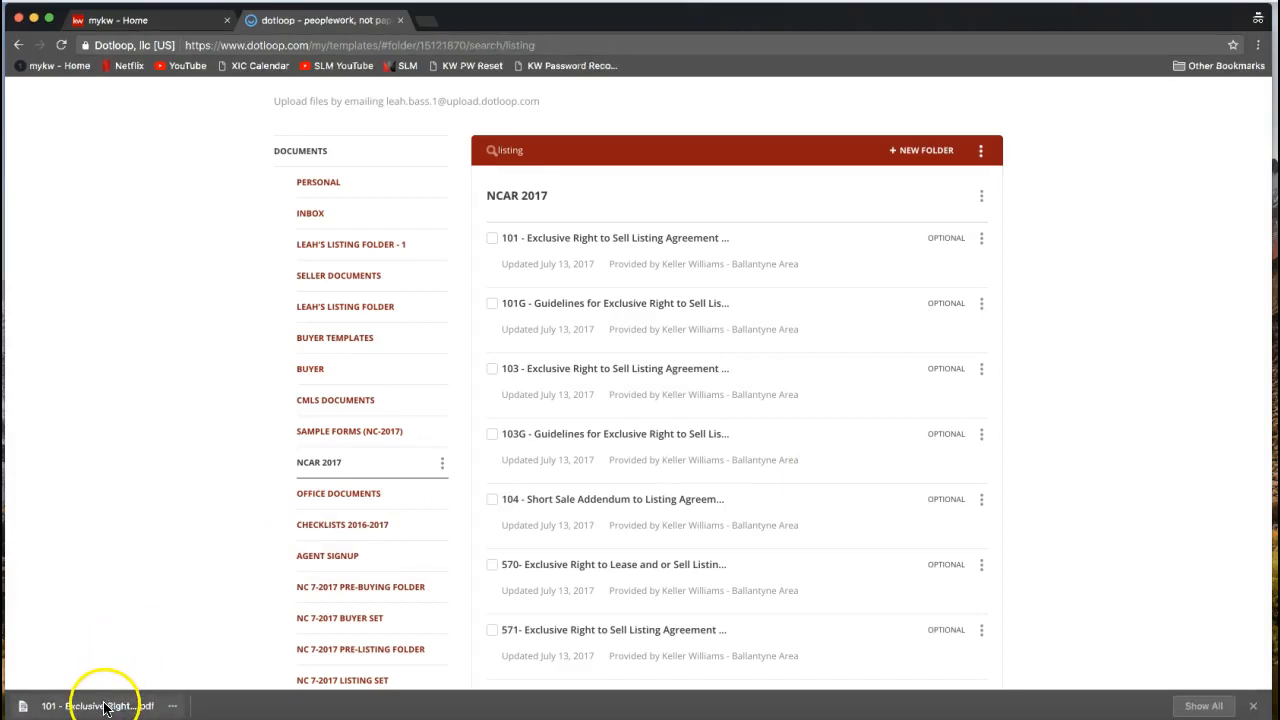
{"action": "left_click", "coordinate": [104, 706]}
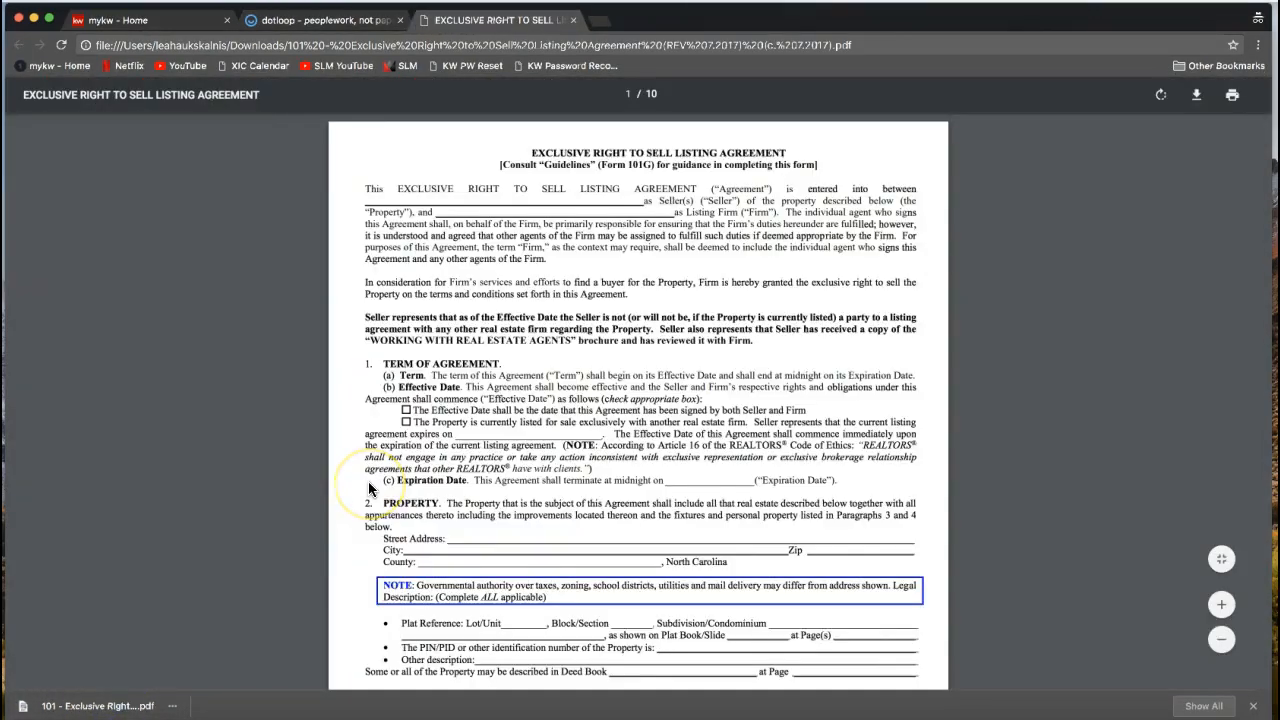
{"action": "left_click", "coordinate": [1226, 142]}
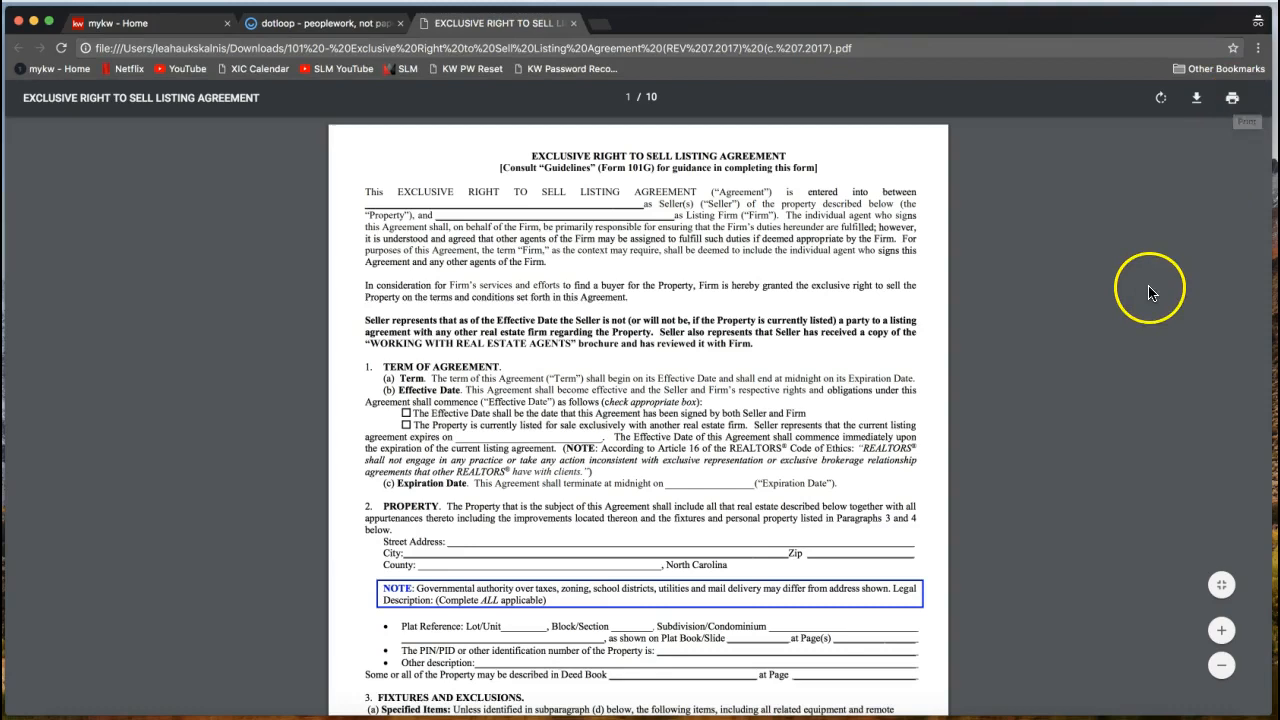
{"action": "left_click", "coordinate": [573, 23]}
{"action": "scroll", "coordinate": [239, 449], "scroll_direction": "up", "scroll_amount": 1}
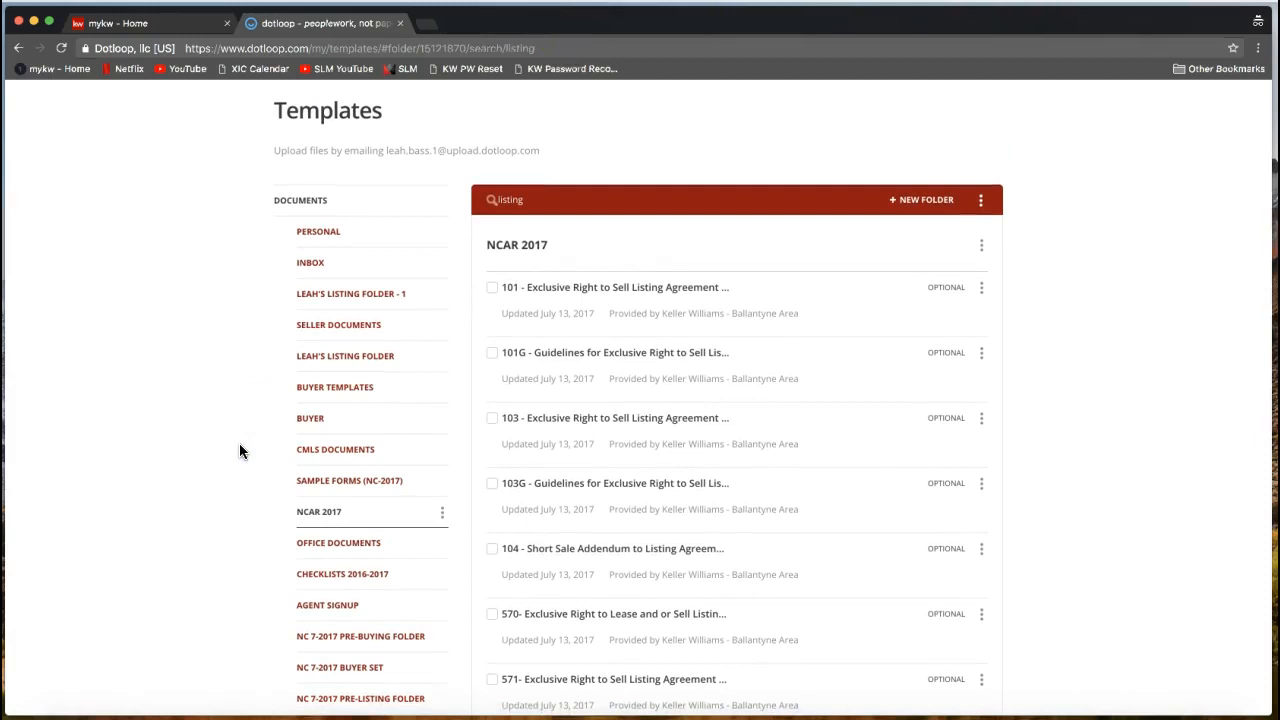
{"action": "scroll", "coordinate": [239, 451], "scroll_direction": "up", "scroll_amount": 1}
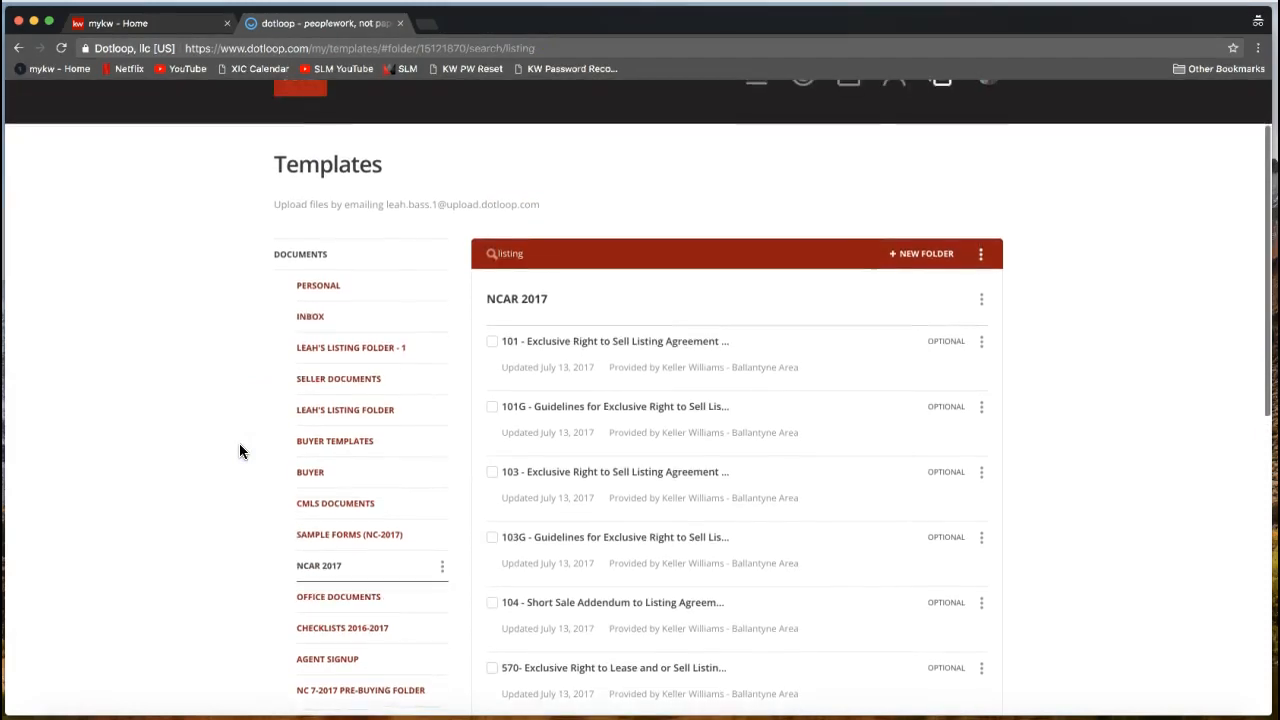
{"action": "left_click", "coordinate": [308, 519]}
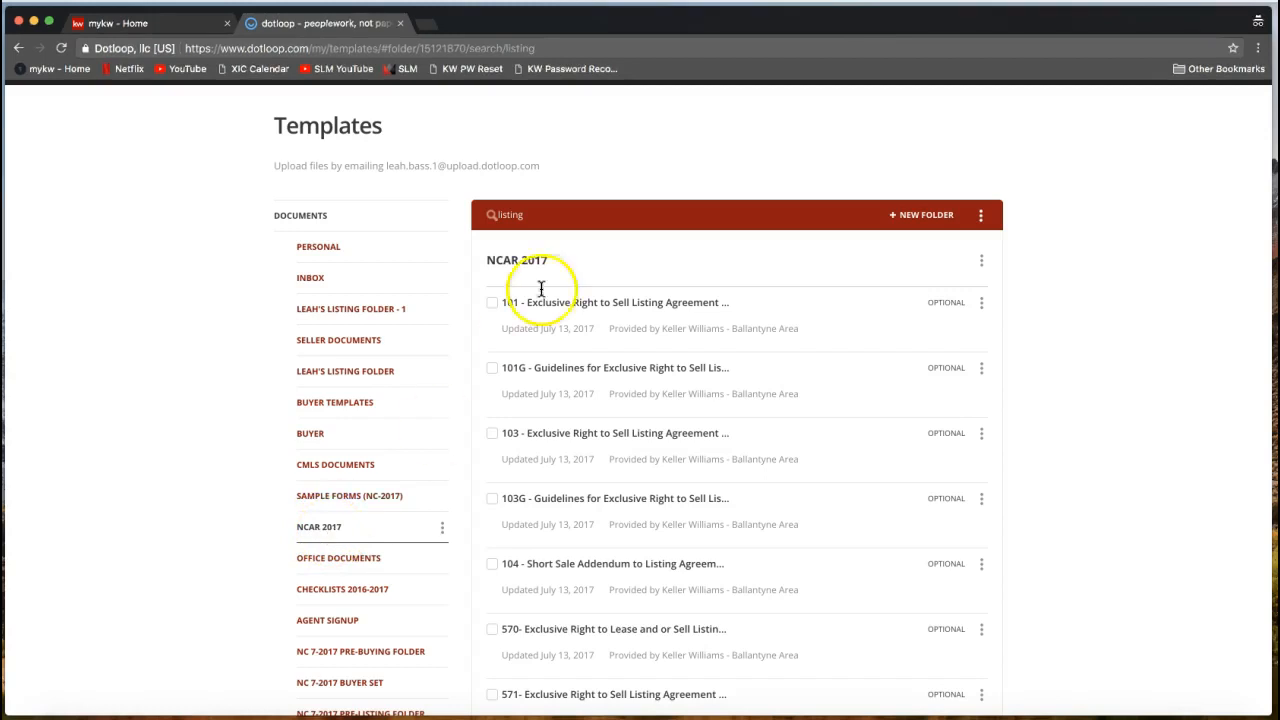
{"action": "left_click", "coordinate": [526, 215]}
{"action": "left_click_drag", "start_coordinate": [528, 218], "coordinate": [491, 222]}
{"action": "double_click", "coordinate": [511, 220]}
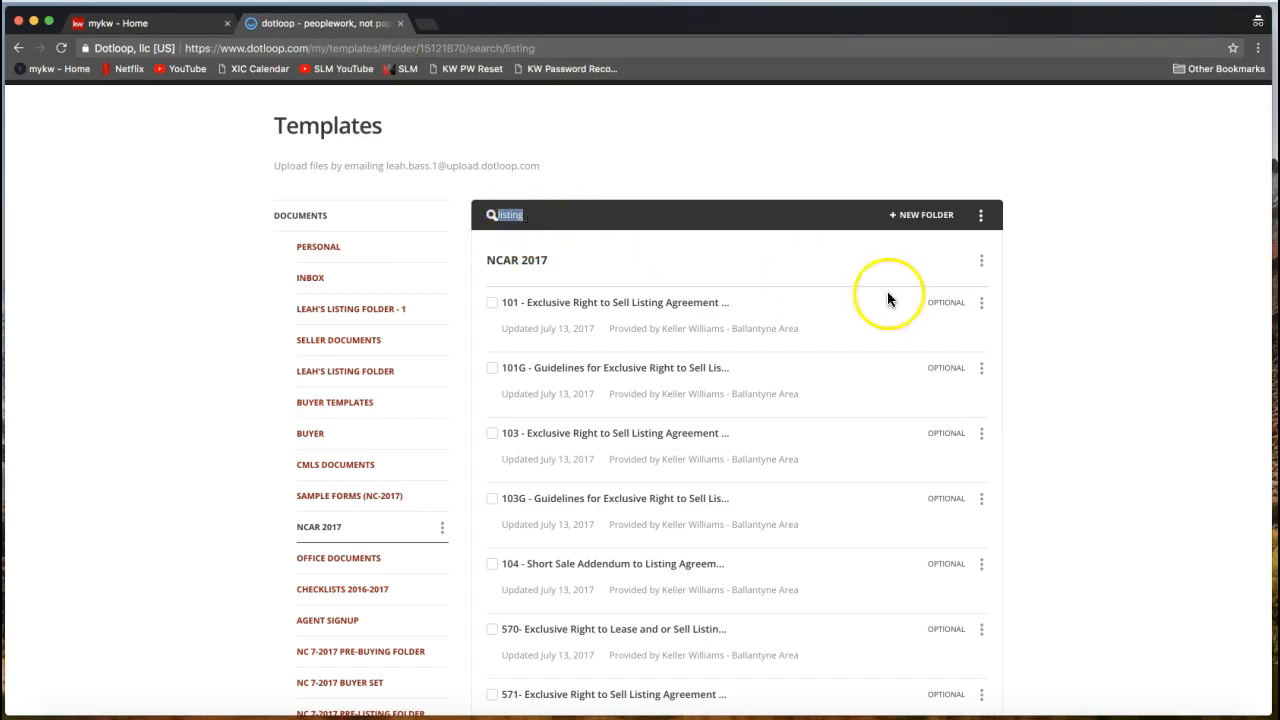
{"action": "left_click", "coordinate": [982, 308]}
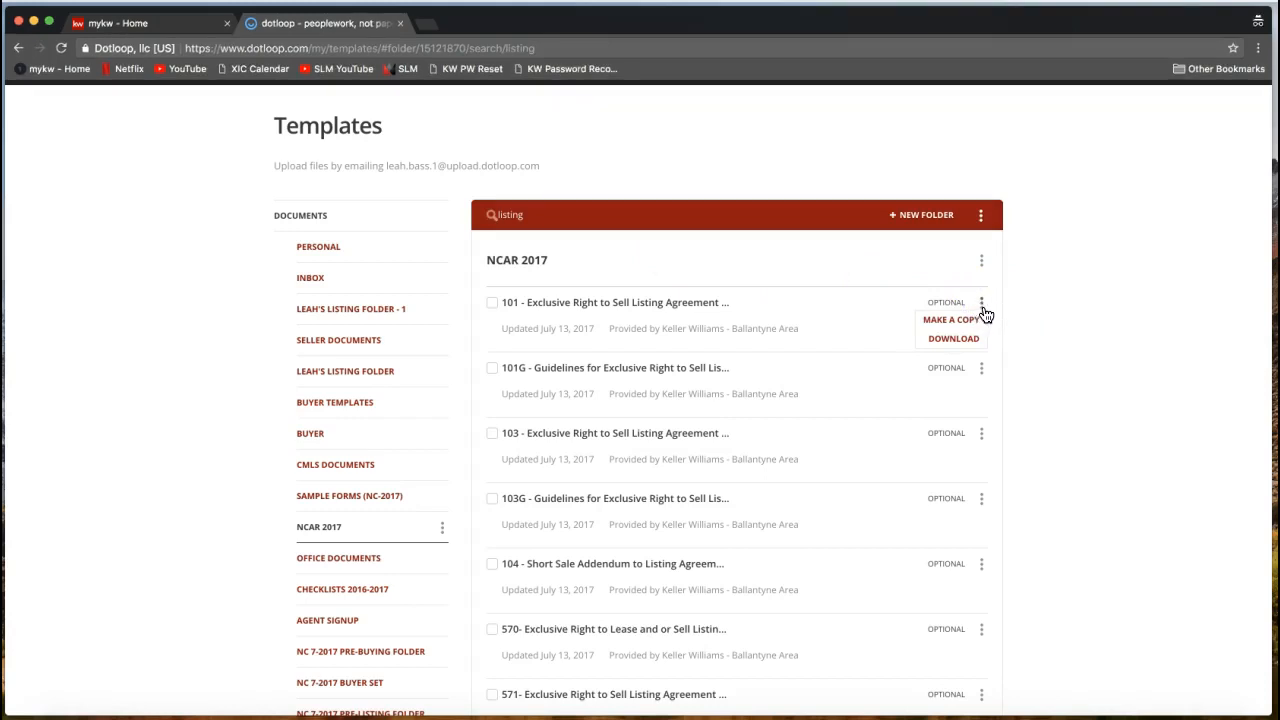
{"action": "left_click", "coordinate": [983, 320]}
{"action": "left_click", "coordinate": [963, 348]}
{"action": "left_click", "coordinate": [997, 338]}
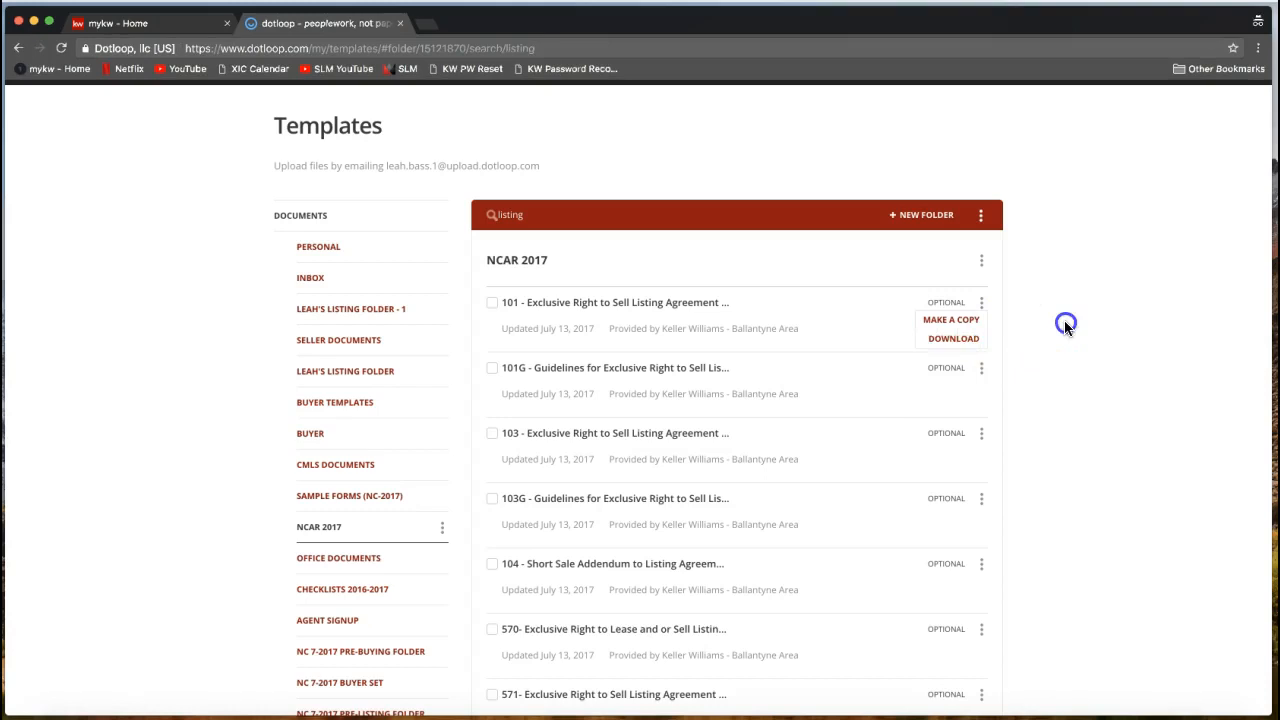
{"action": "scroll", "coordinate": [1064, 320], "scroll_direction": "up", "scroll_amount": 2}
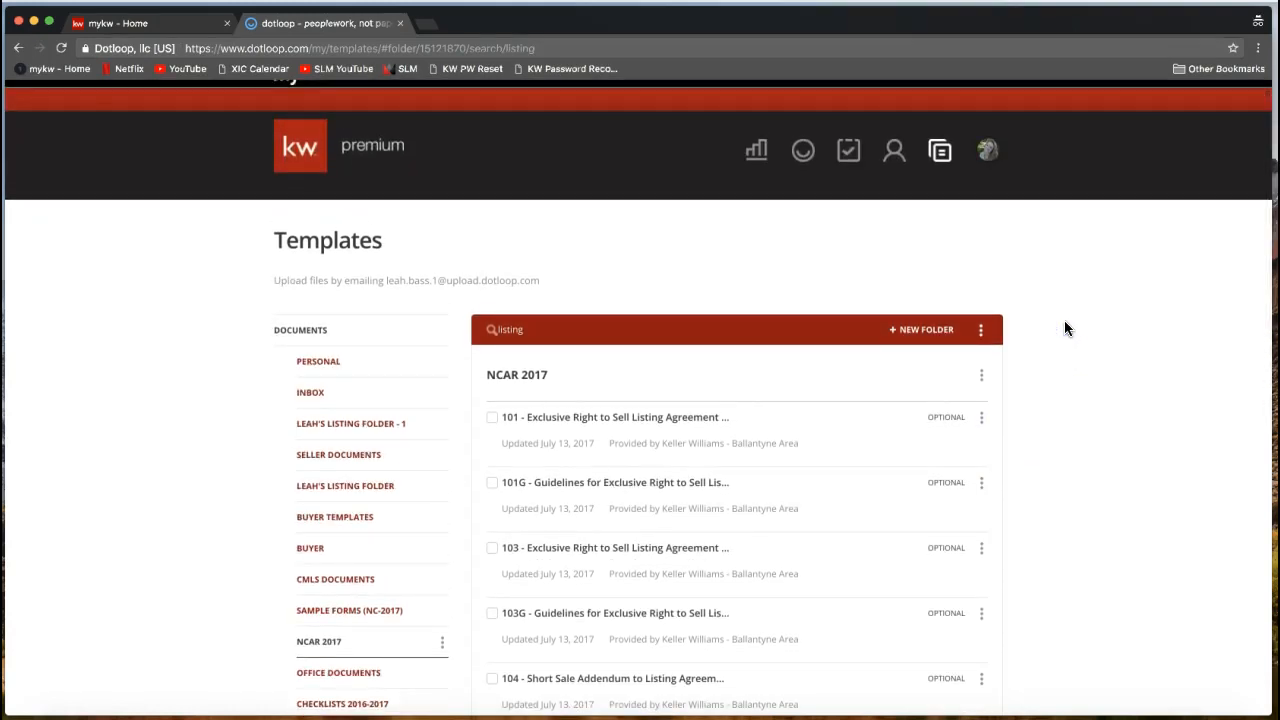
{"action": "left_click", "coordinate": [967, 258]}
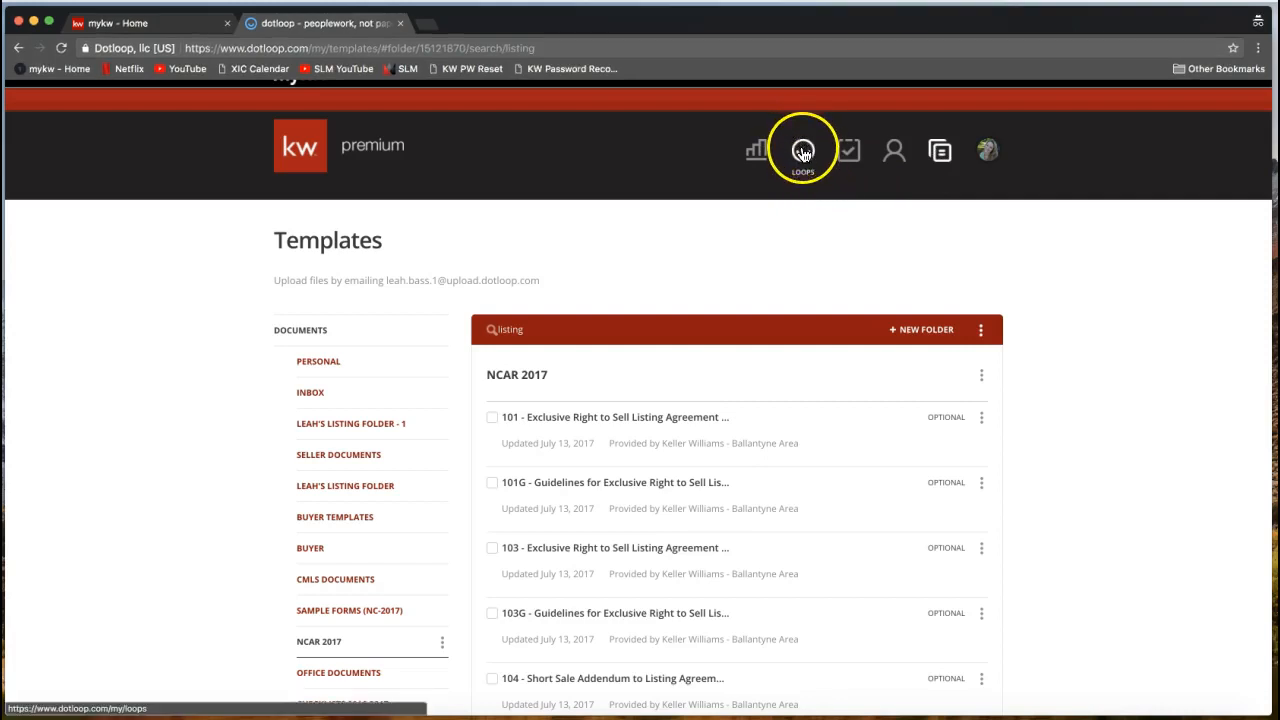
Go to the Loops page and open the Create a loop form.
{"action": "left_click", "coordinate": [805, 152]}
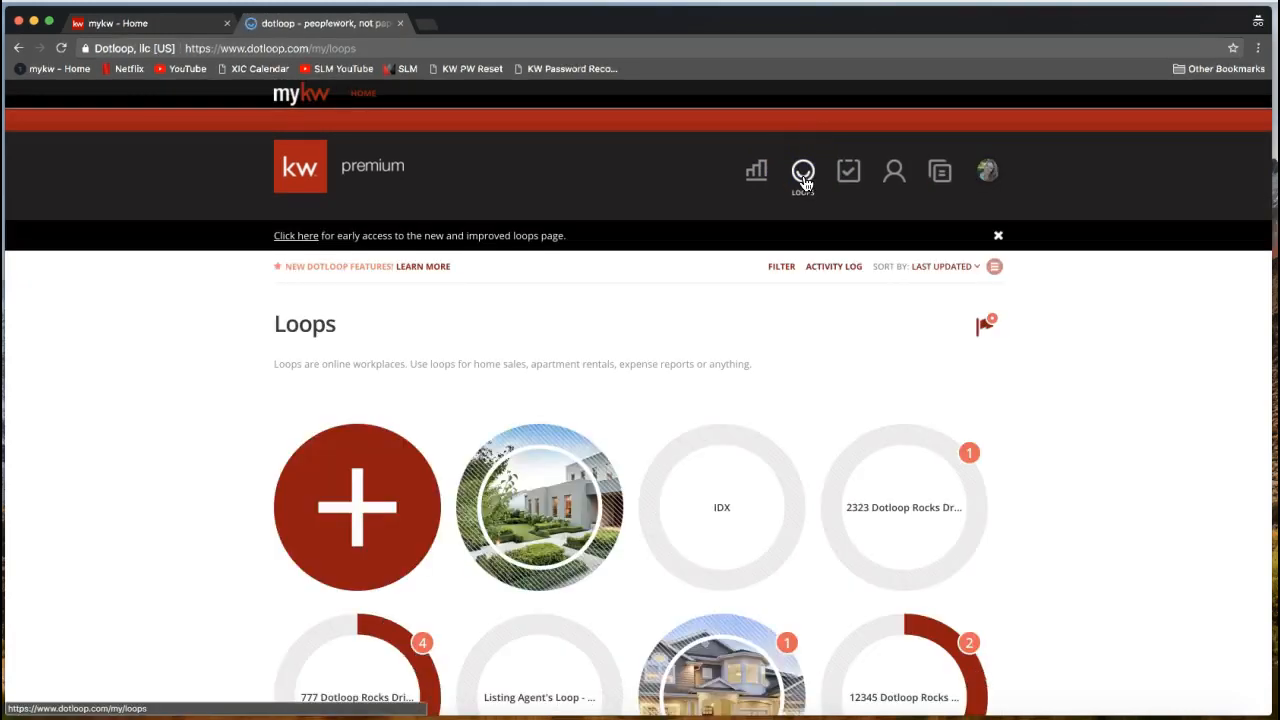
{"action": "left_click", "coordinate": [796, 316]}
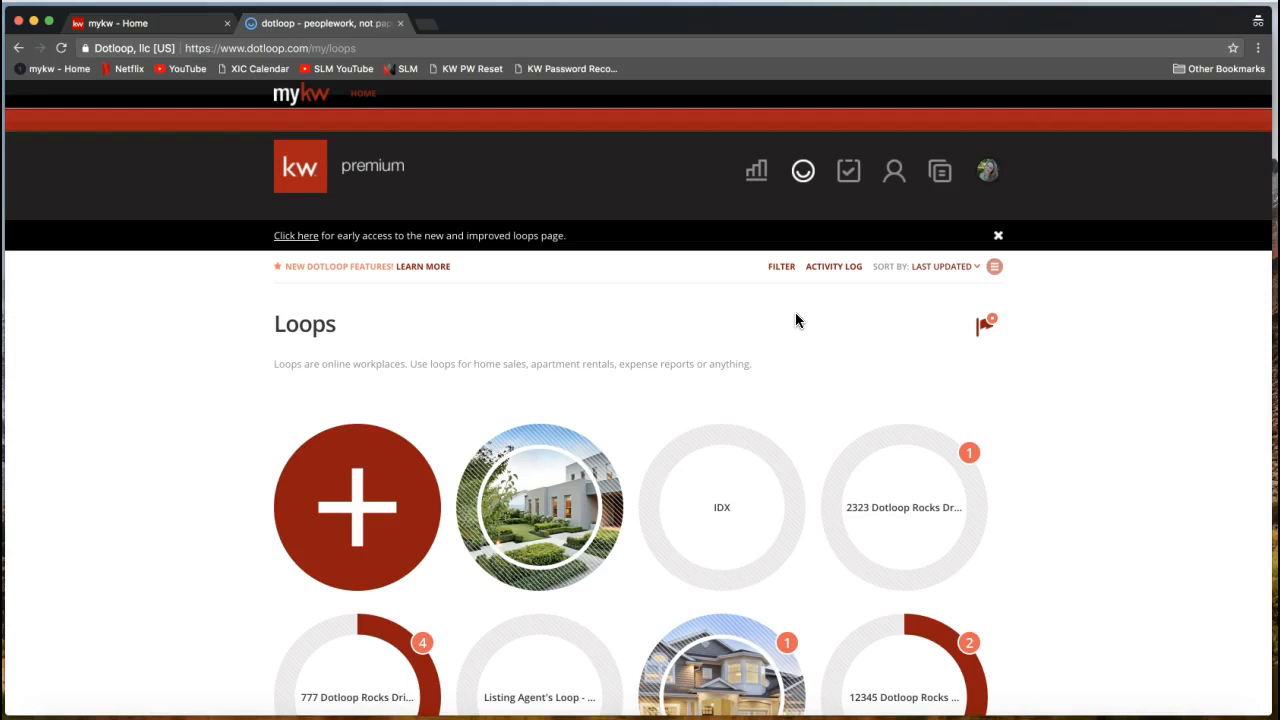
{"action": "scroll", "coordinate": [465, 331], "scroll_direction": "down", "scroll_amount": 2}
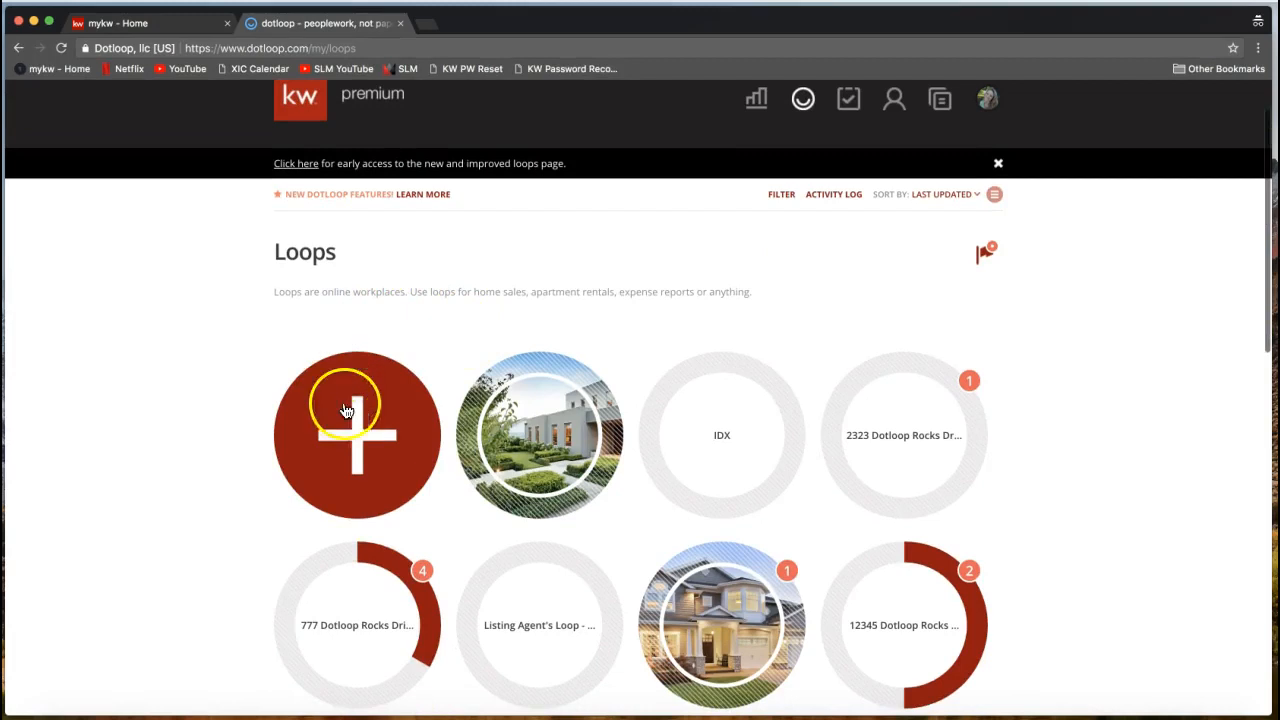
{"action": "left_click", "coordinate": [357, 435]}
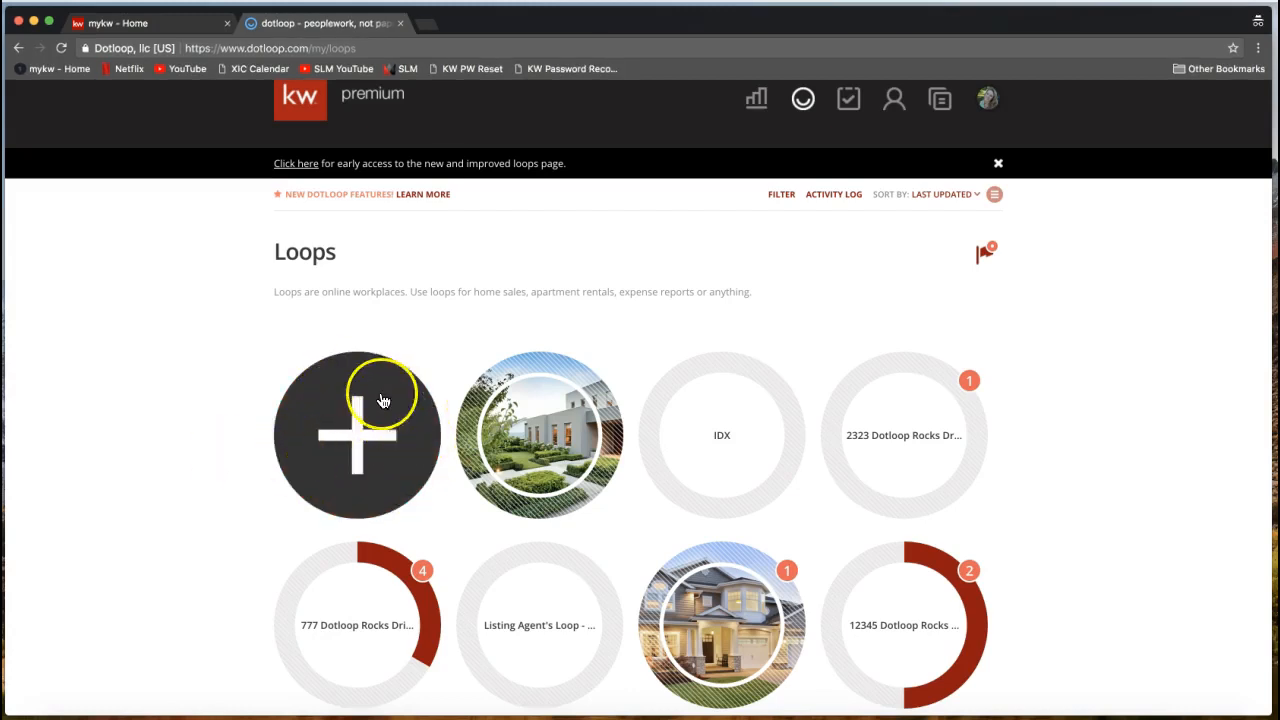
{"action": "left_click", "coordinate": [329, 424]}
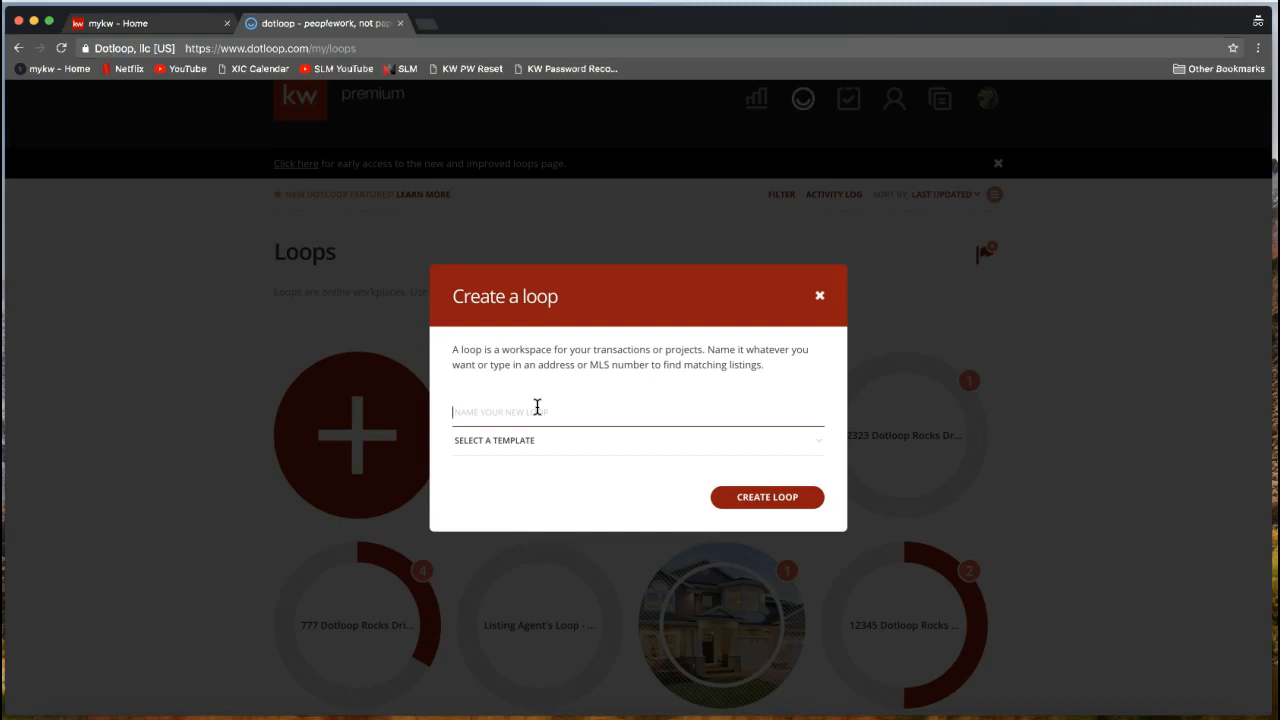
Enter '1233 Dotloop Rocks Drive' as the new loop's name and select it.
{"action": "type", "text": "123"}
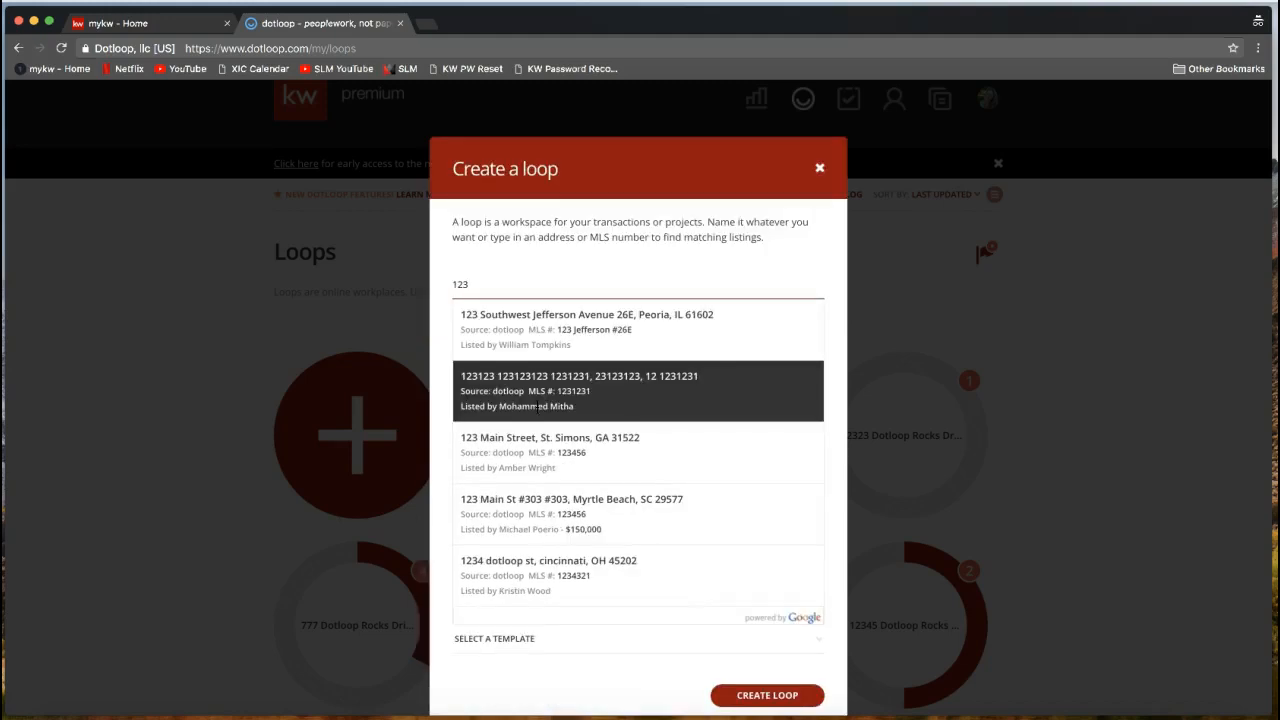
{"action": "type", "text": "3 Dotloo"}
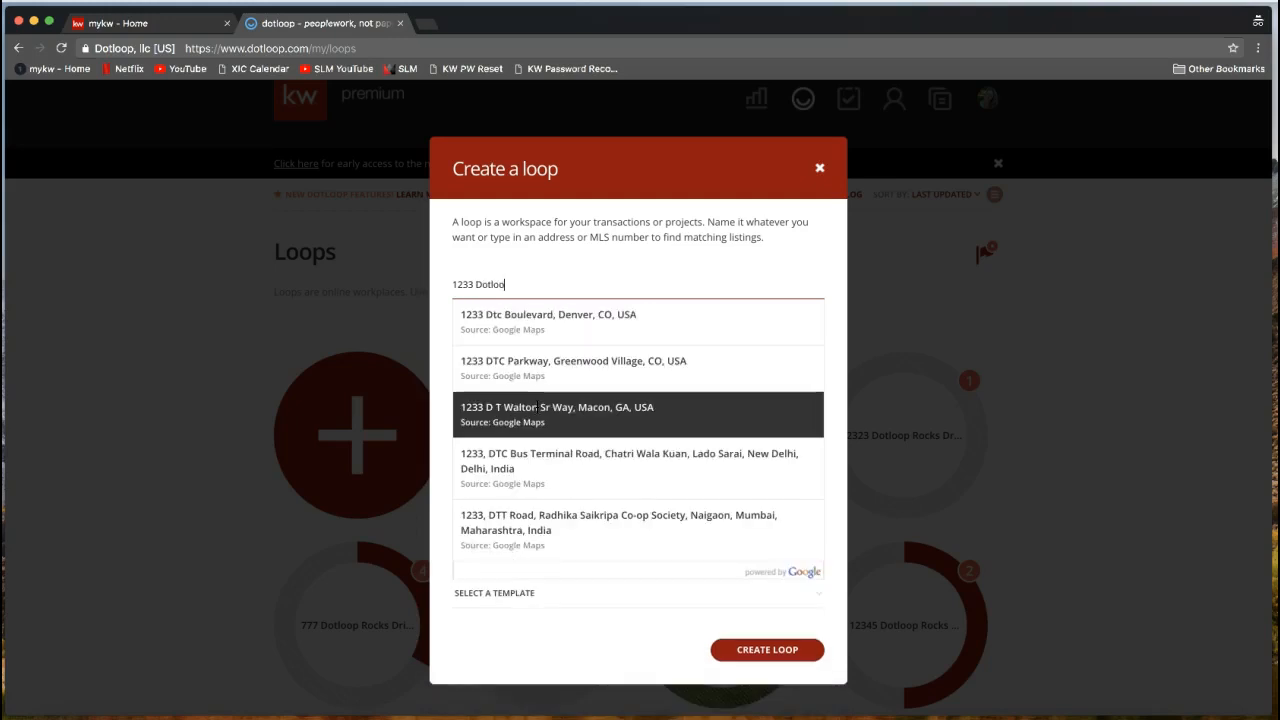
{"action": "type", "text": "p Rocks Drive"}
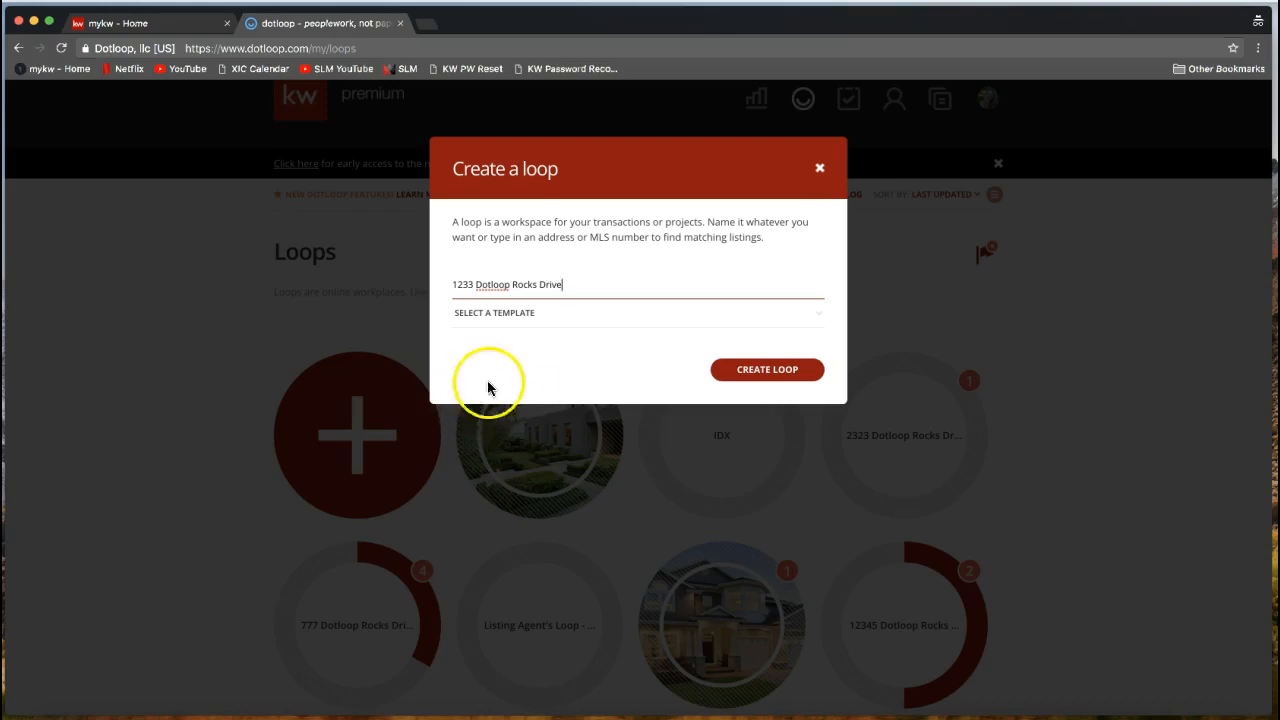
{"action": "left_click", "coordinate": [453, 284]}
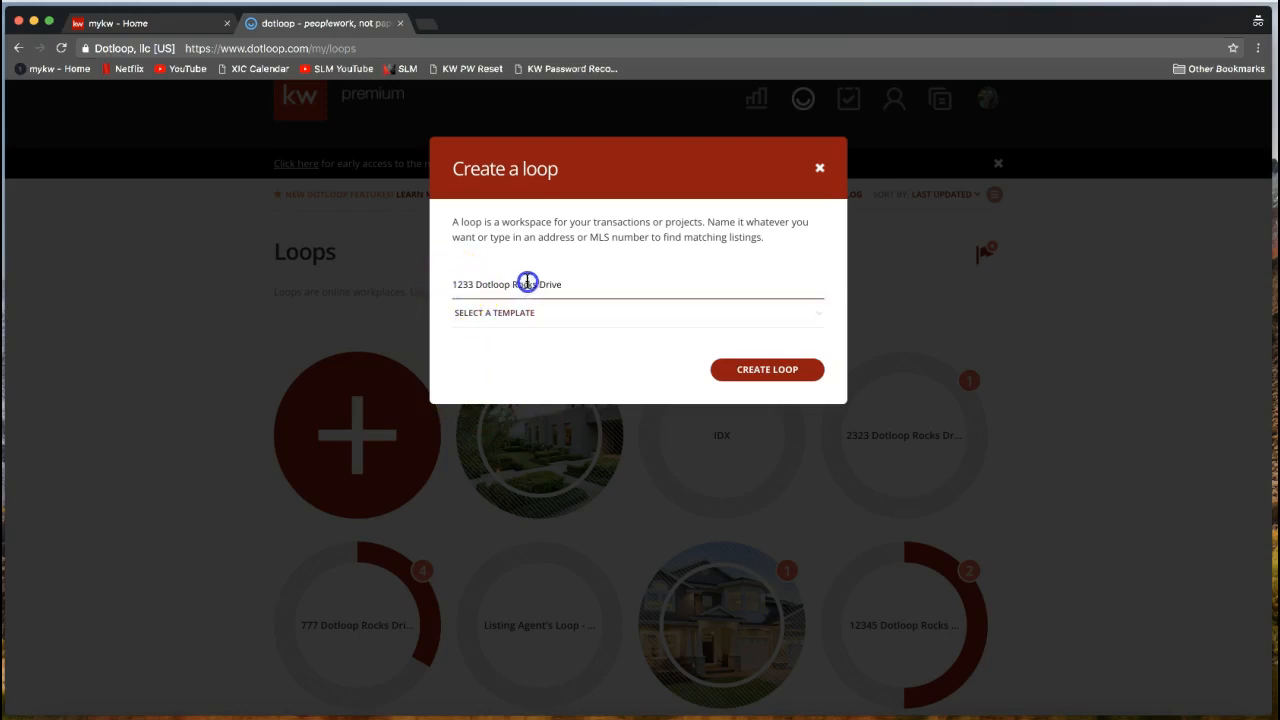
{"action": "triple_click", "coordinate": [504, 284]}
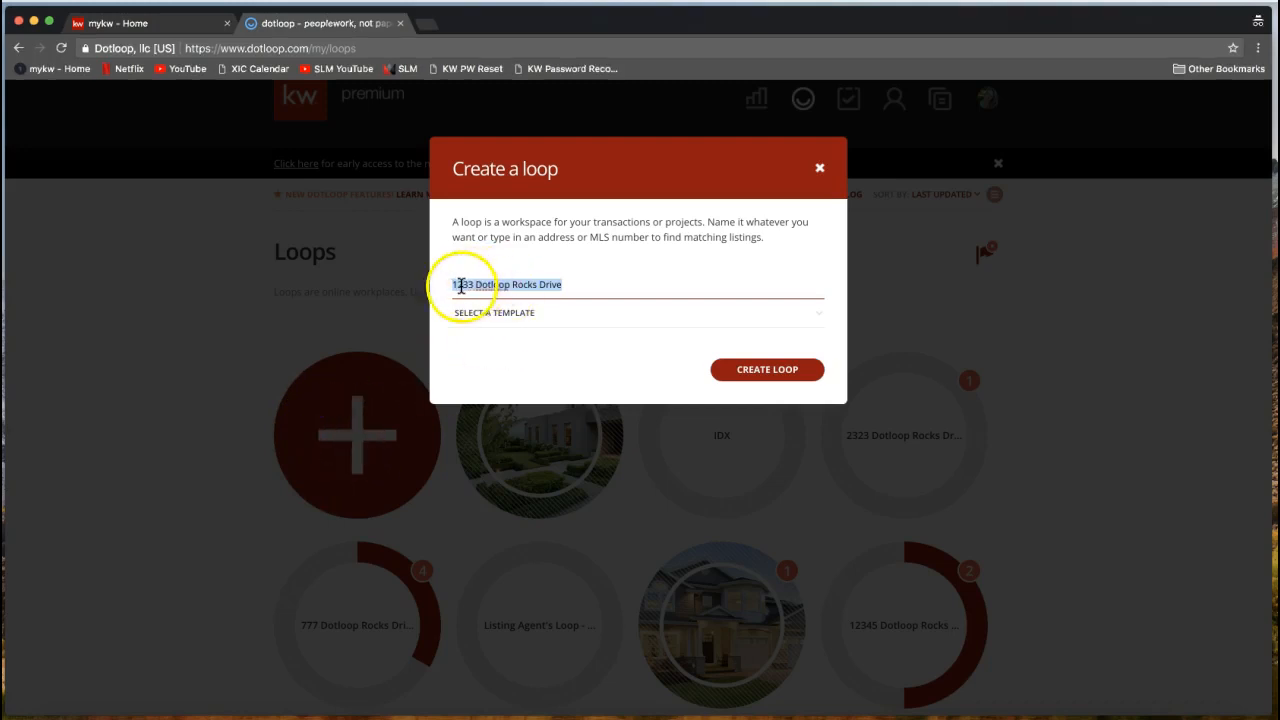
Create the 1233 Dotloop Rocks Drive loop and view its empty Documents section.
{"action": "left_click", "coordinate": [767, 372]}
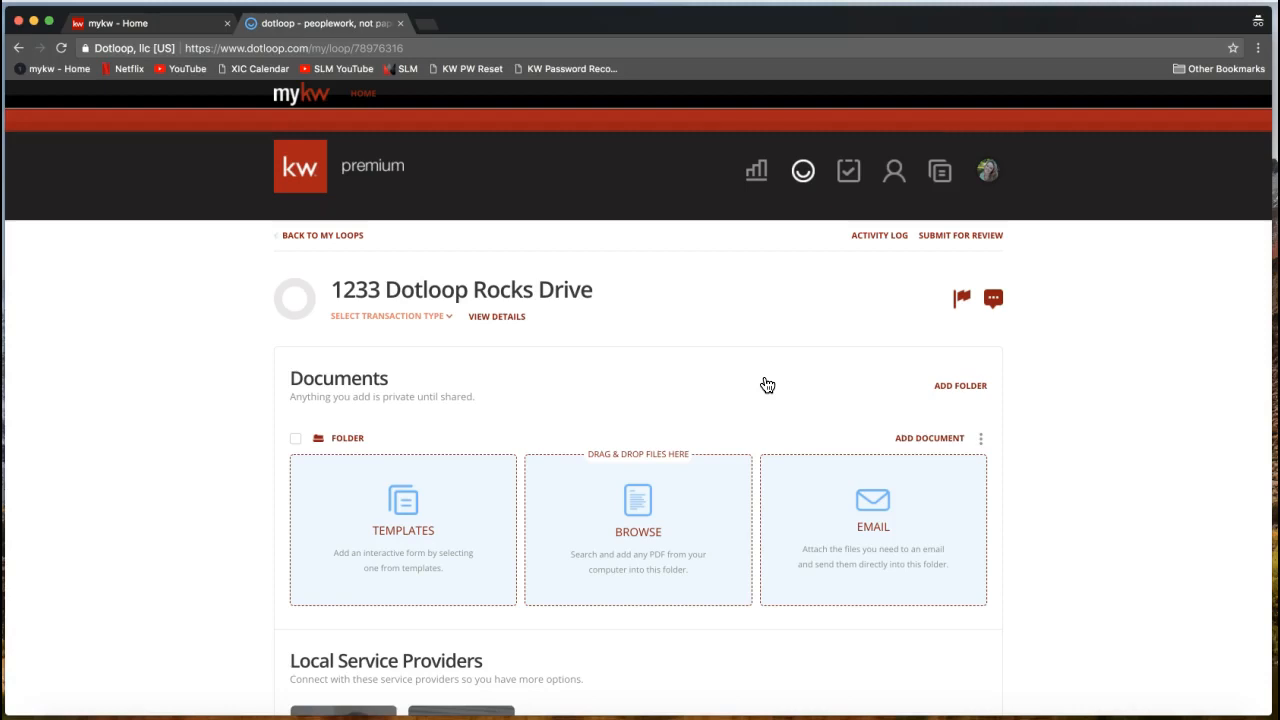
{"action": "scroll", "coordinate": [449, 397], "scroll_direction": "down", "scroll_amount": 1}
{"action": "left_click_drag", "start_coordinate": [287, 303], "coordinate": [374, 305]}
{"action": "double_click", "coordinate": [334, 304]}
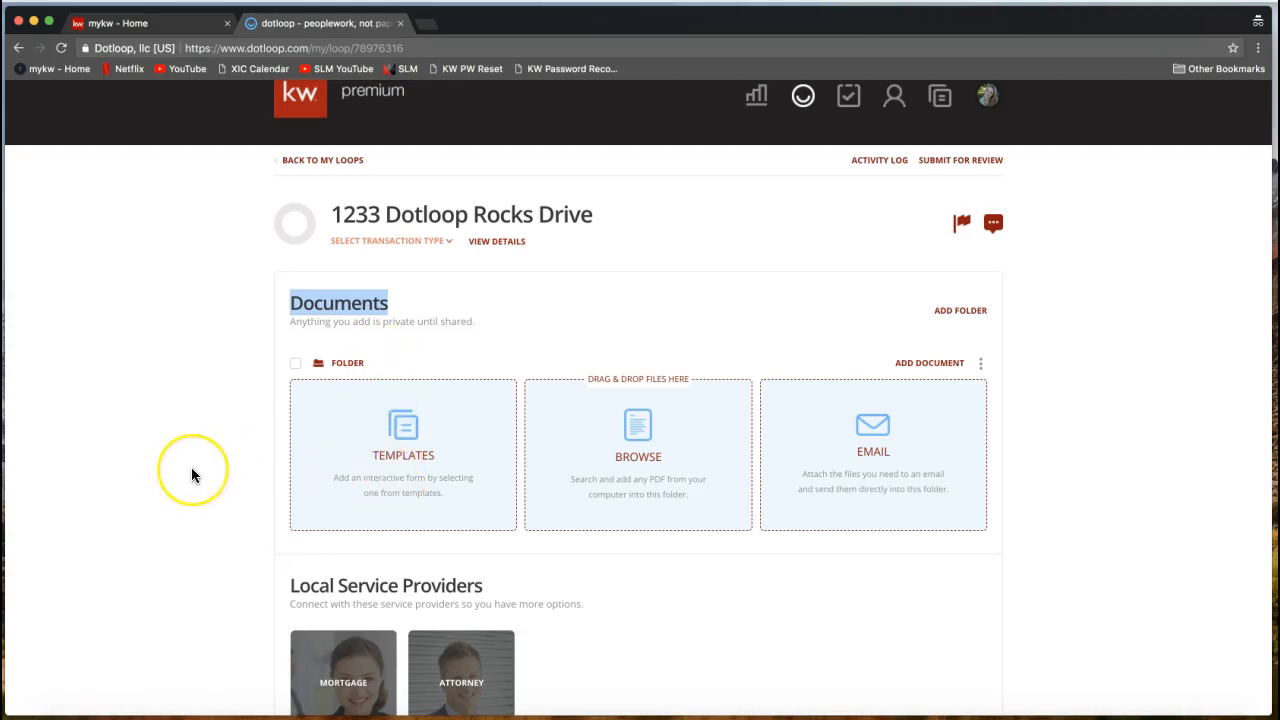
Review the loop's People section listing the team admin and the user.
{"action": "scroll", "coordinate": [191, 470], "scroll_direction": "down", "scroll_amount": 5}
{"action": "scroll", "coordinate": [193, 476], "scroll_direction": "down", "scroll_amount": 4}
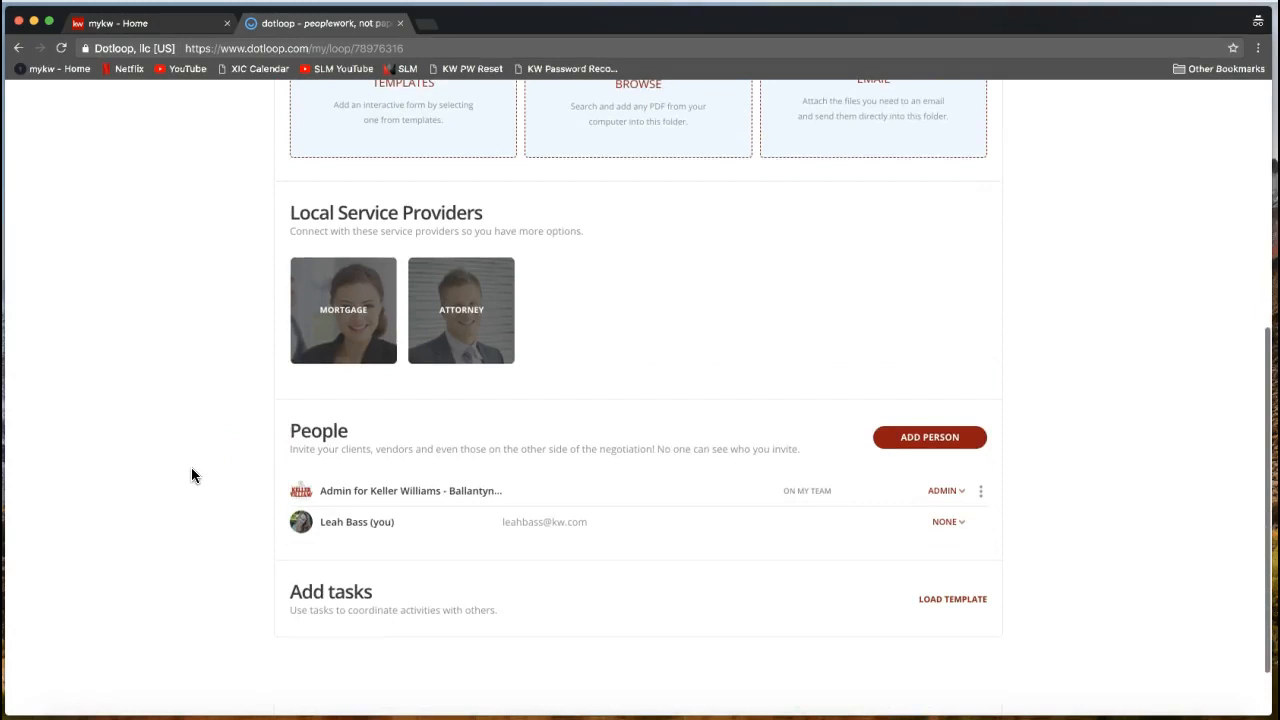
{"action": "left_click_drag", "start_coordinate": [283, 428], "coordinate": [277, 391]}
{"action": "left_click", "coordinate": [388, 395]}
{"action": "left_click", "coordinate": [245, 419]}
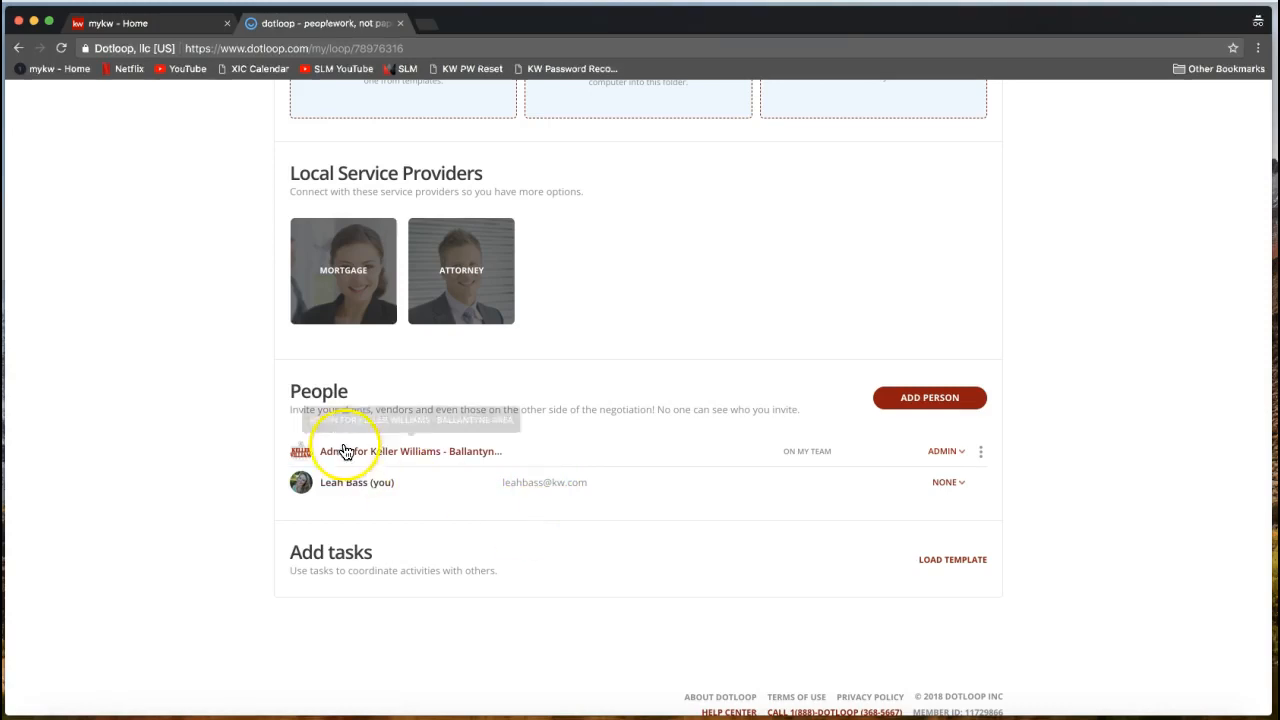
{"action": "double_click", "coordinate": [314, 392]}
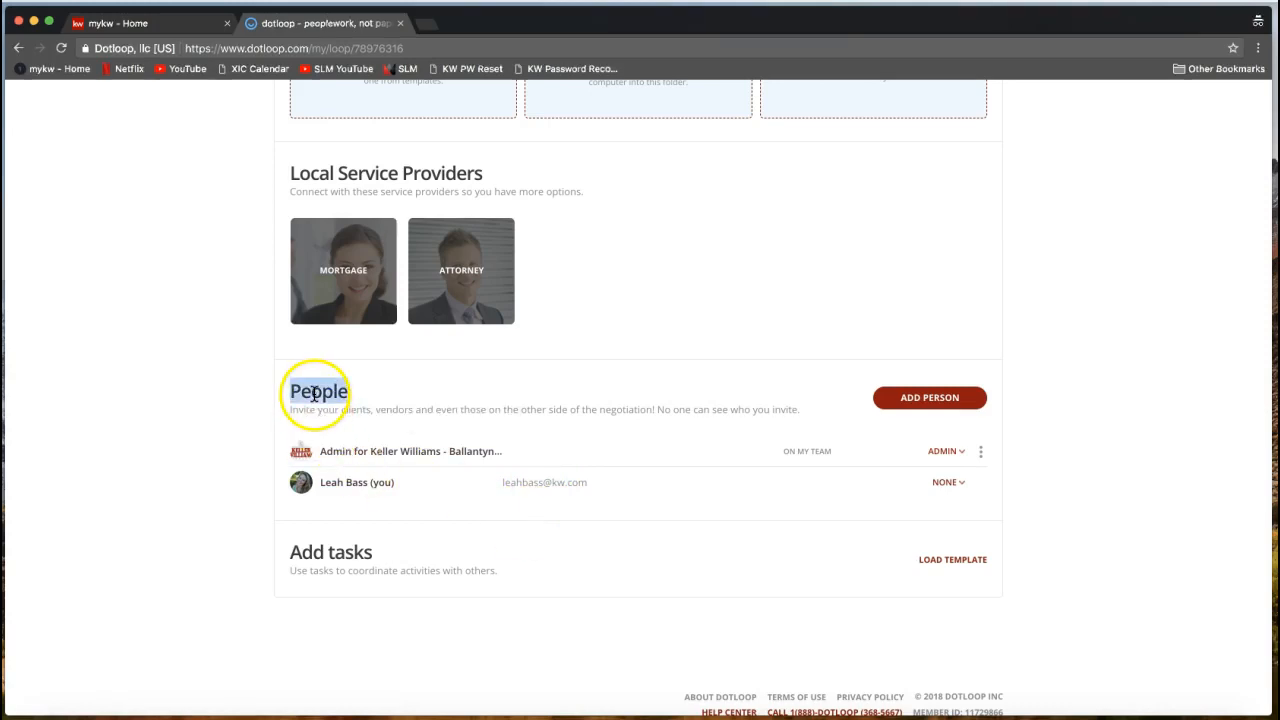
{"action": "left_click", "coordinate": [243, 491]}
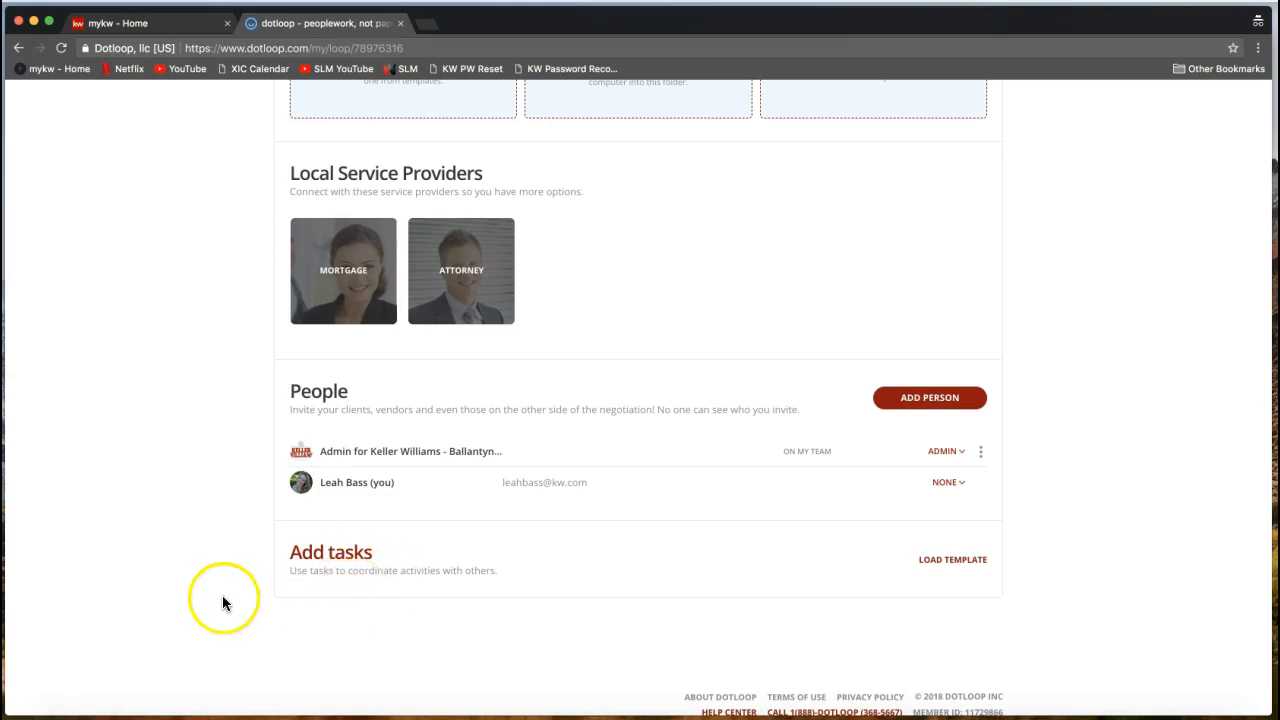
{"action": "scroll", "coordinate": [222, 593], "scroll_direction": "up", "scroll_amount": 5}
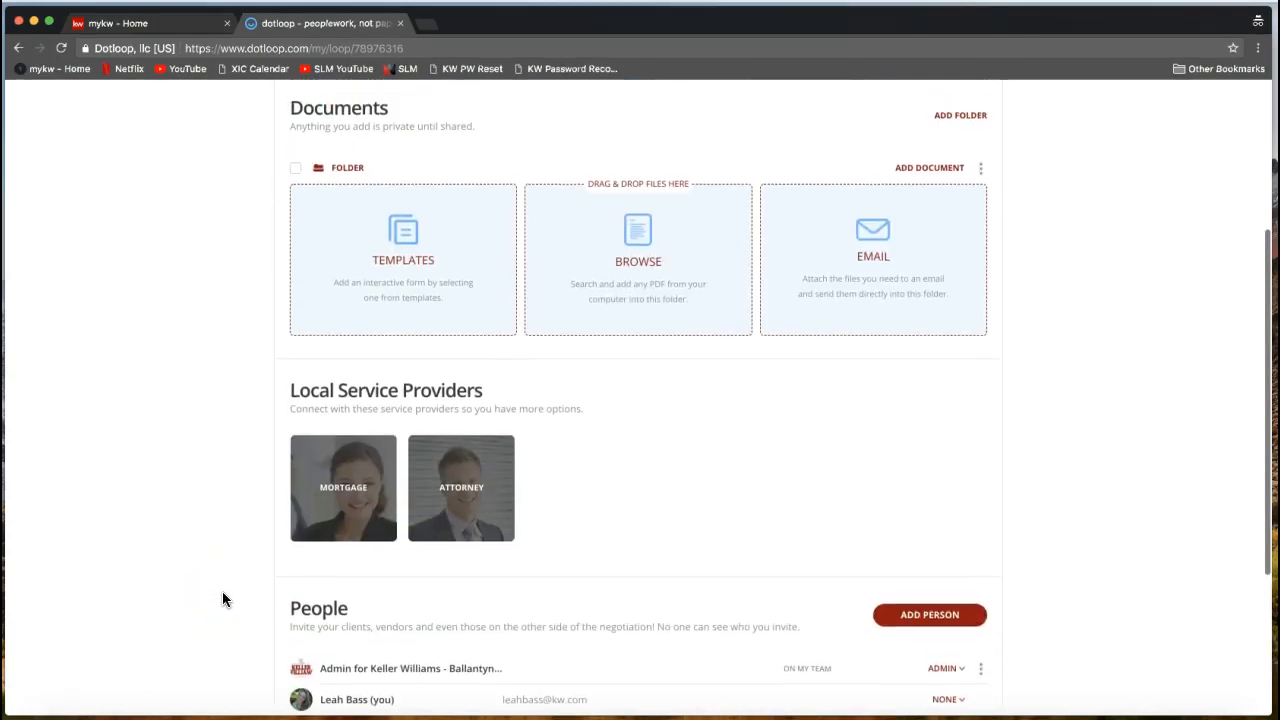
{"action": "scroll", "coordinate": [223, 598], "scroll_direction": "up", "scroll_amount": 4}
{"action": "scroll", "coordinate": [222, 598], "scroll_direction": "up", "scroll_amount": 3}
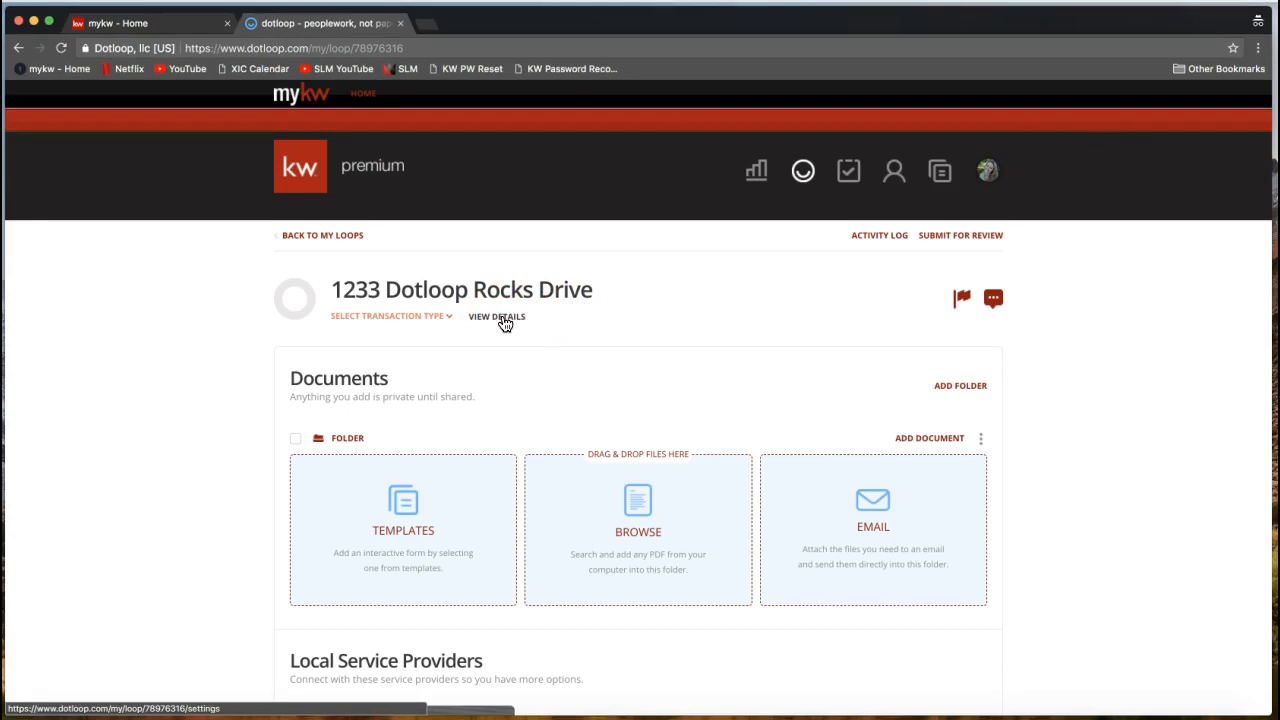
Open the loop's settings and expand the Transaction Type list, Purchase through Other.
{"action": "left_click", "coordinate": [505, 323]}
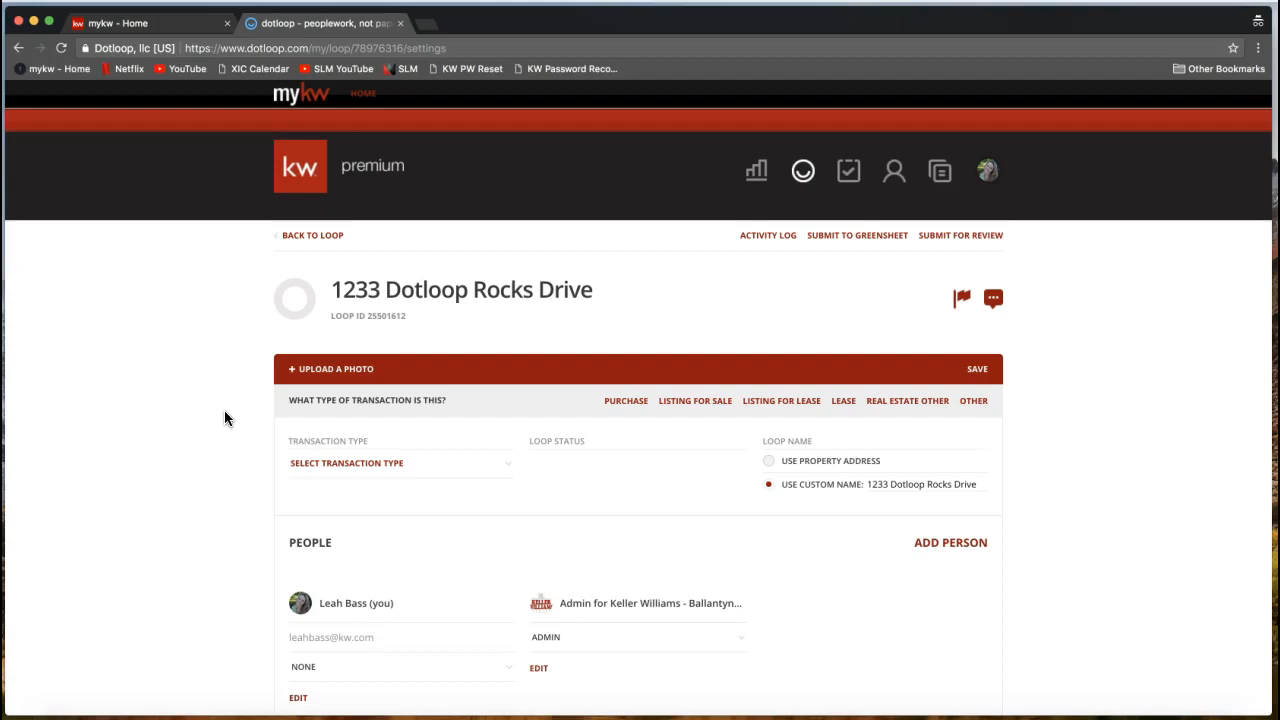
{"action": "scroll", "coordinate": [670, 534], "scroll_direction": "down", "scroll_amount": 5}
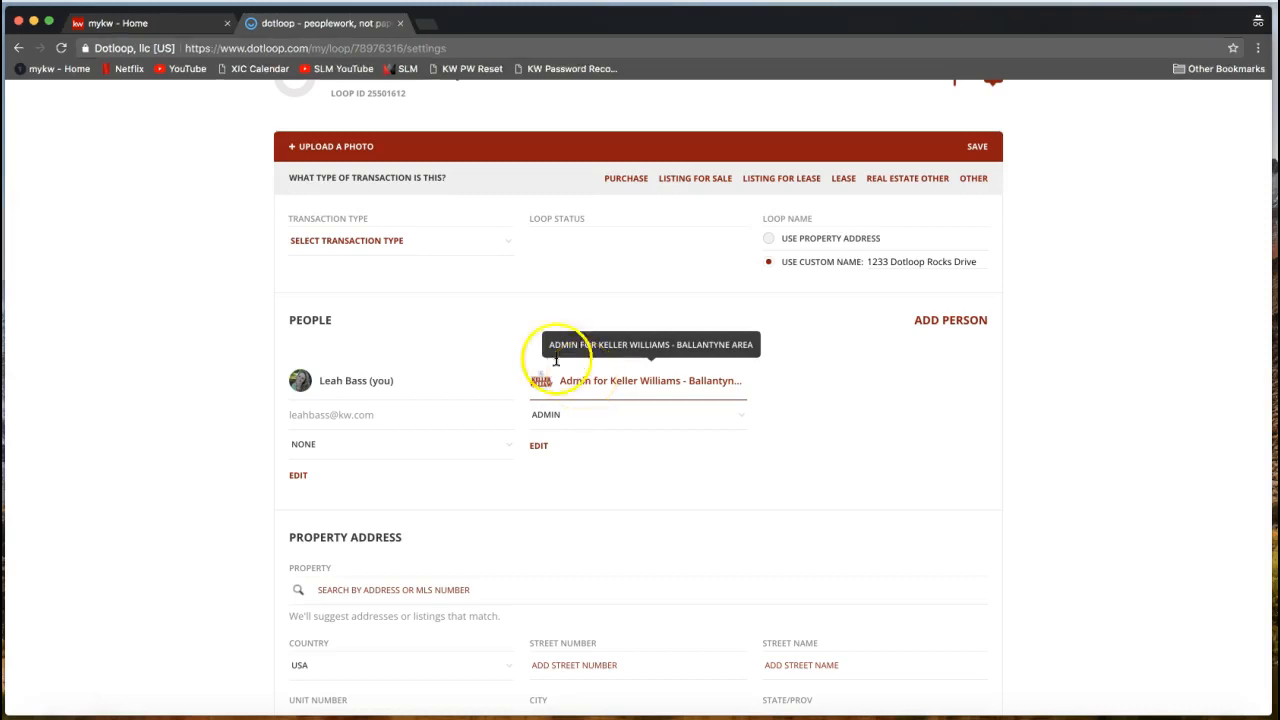
{"action": "scroll", "coordinate": [235, 325], "scroll_direction": "up", "scroll_amount": 1}
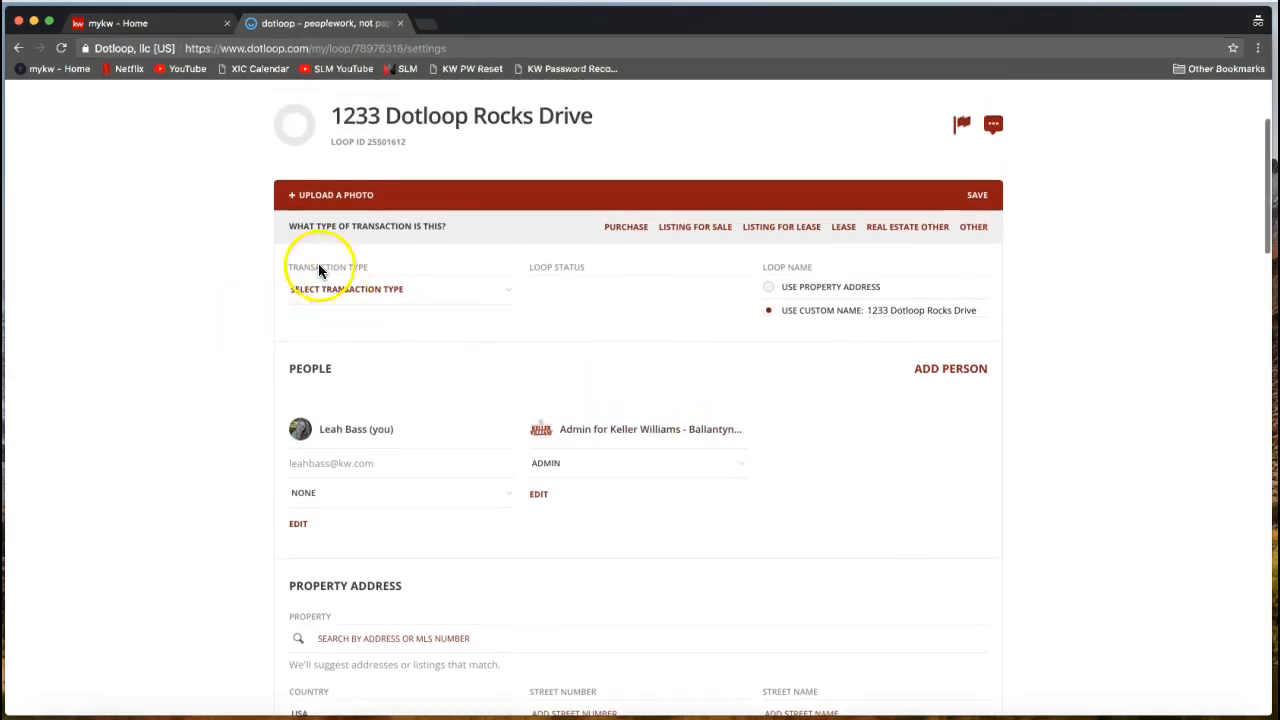
{"action": "left_click", "coordinate": [335, 290]}
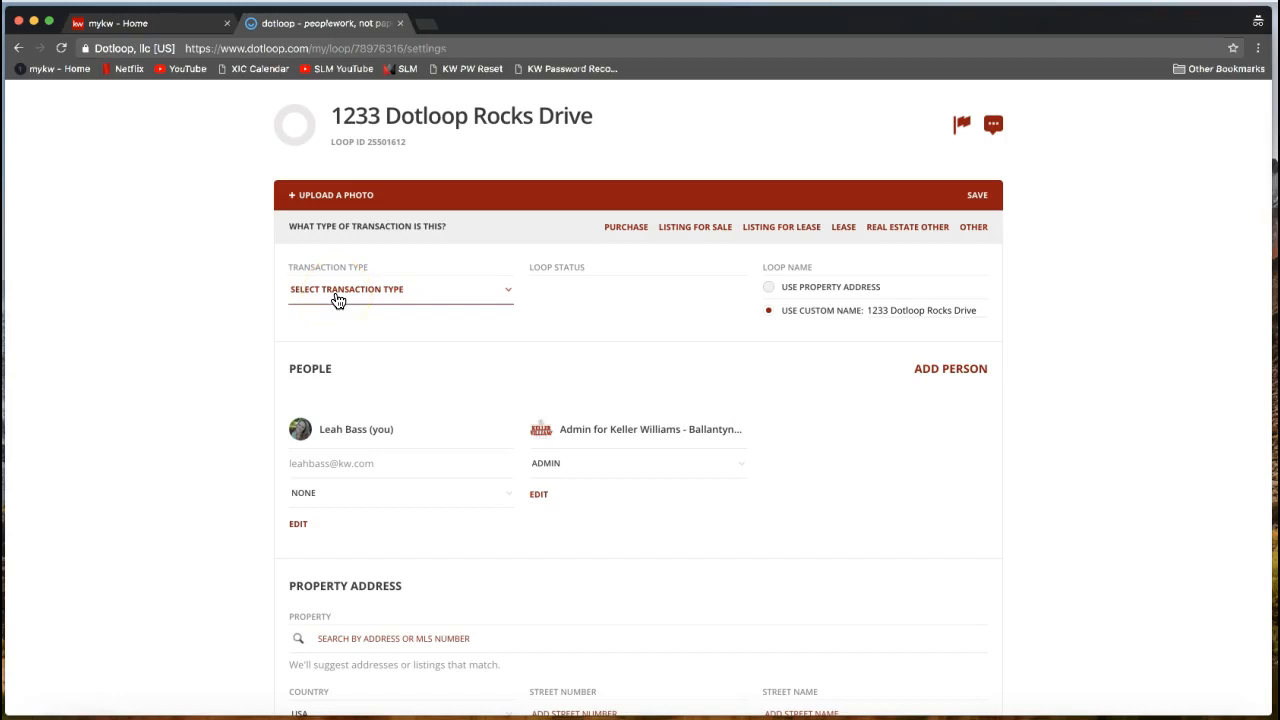
{"action": "left_click", "coordinate": [331, 270]}
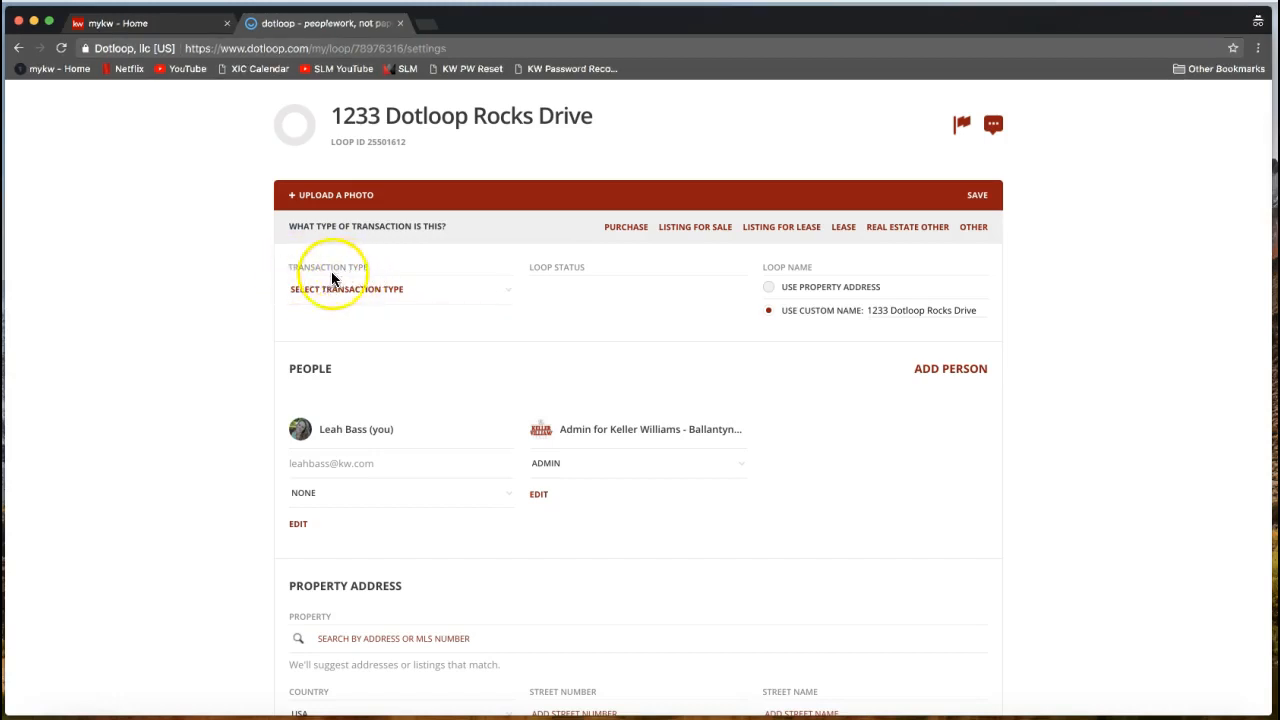
{"action": "left_click", "coordinate": [334, 296]}
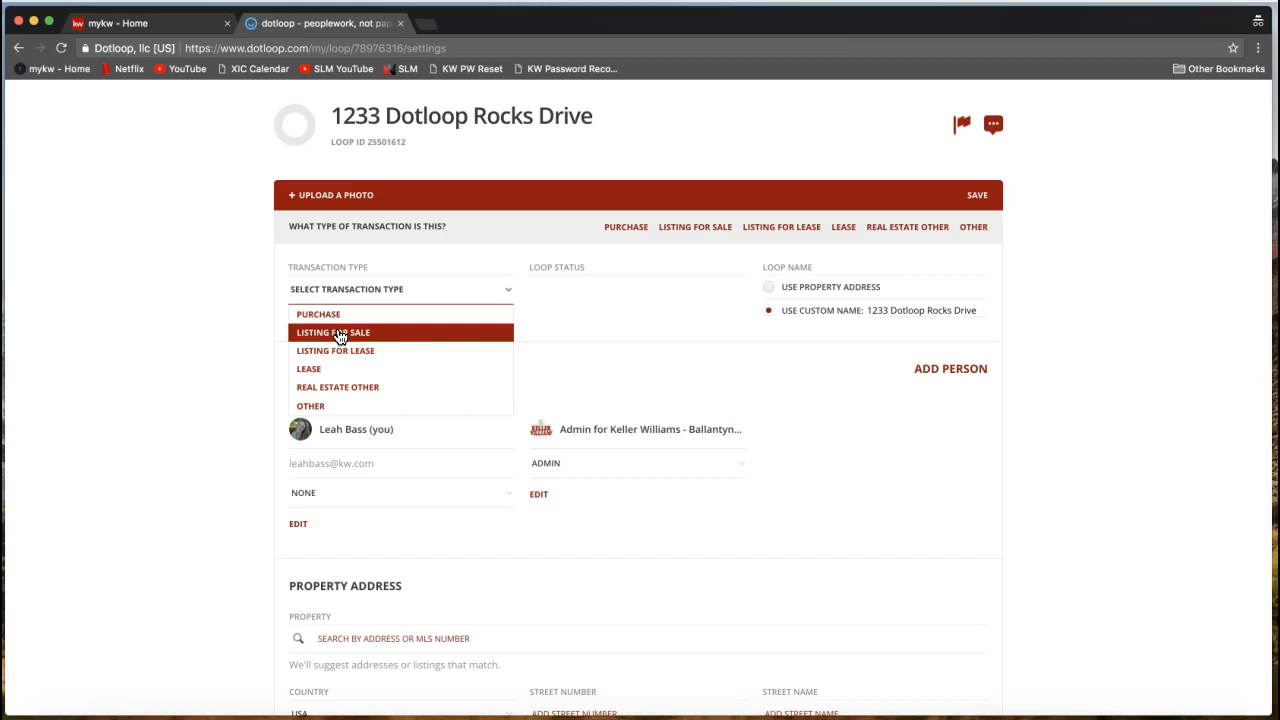
Set transaction type to Listing for Sale and loop status to Active Listing.
{"action": "left_click", "coordinate": [338, 334]}
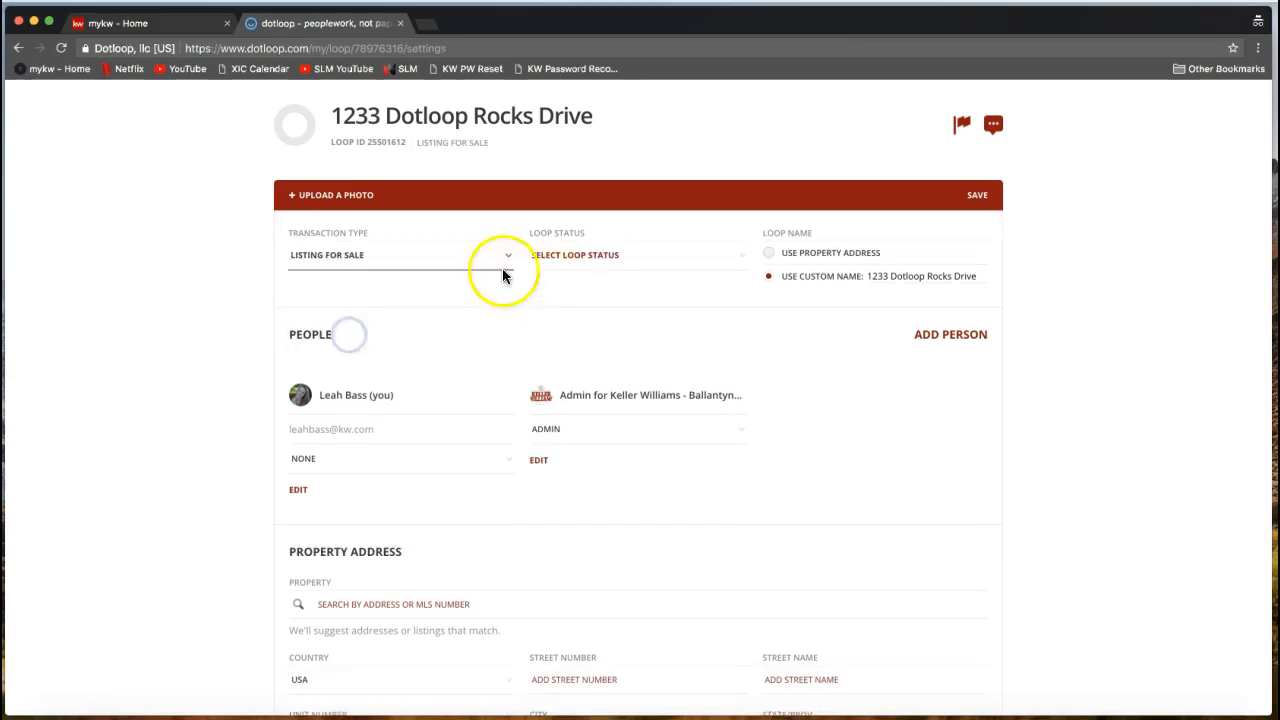
{"action": "left_click", "coordinate": [571, 254]}
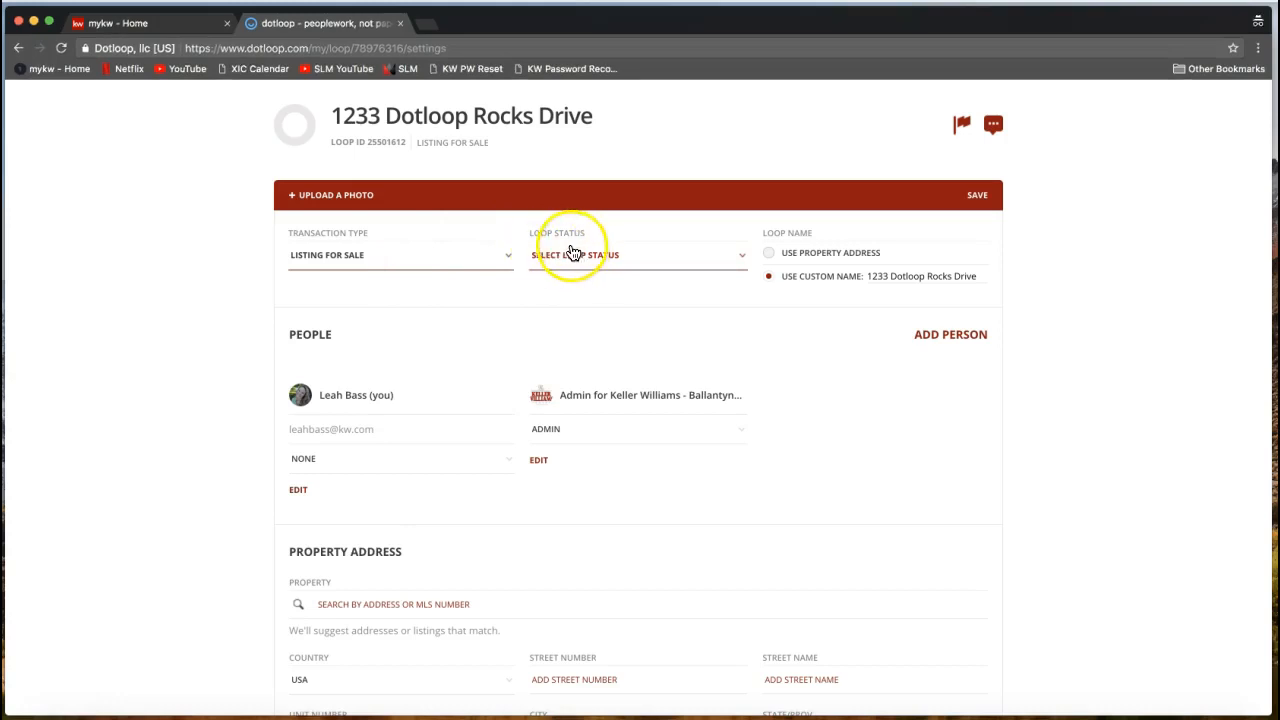
{"action": "left_click", "coordinate": [570, 264]}
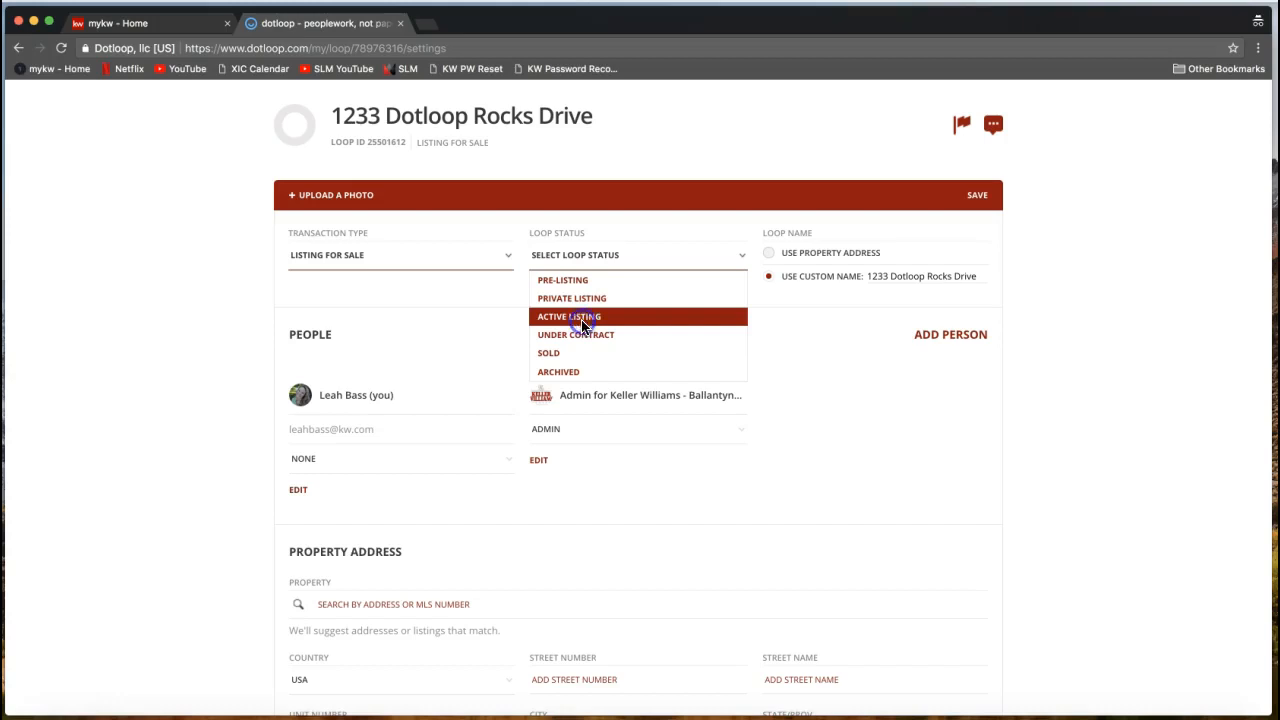
{"action": "left_click", "coordinate": [652, 320]}
{"action": "left_click", "coordinate": [1067, 430]}
Check the custom loop name 1233 Dotloop Rocks Drive and the People section.
{"action": "scroll", "coordinate": [1067, 432], "scroll_direction": "up", "scroll_amount": 2}
{"action": "scroll", "coordinate": [1067, 432], "scroll_direction": "down", "scroll_amount": 1}
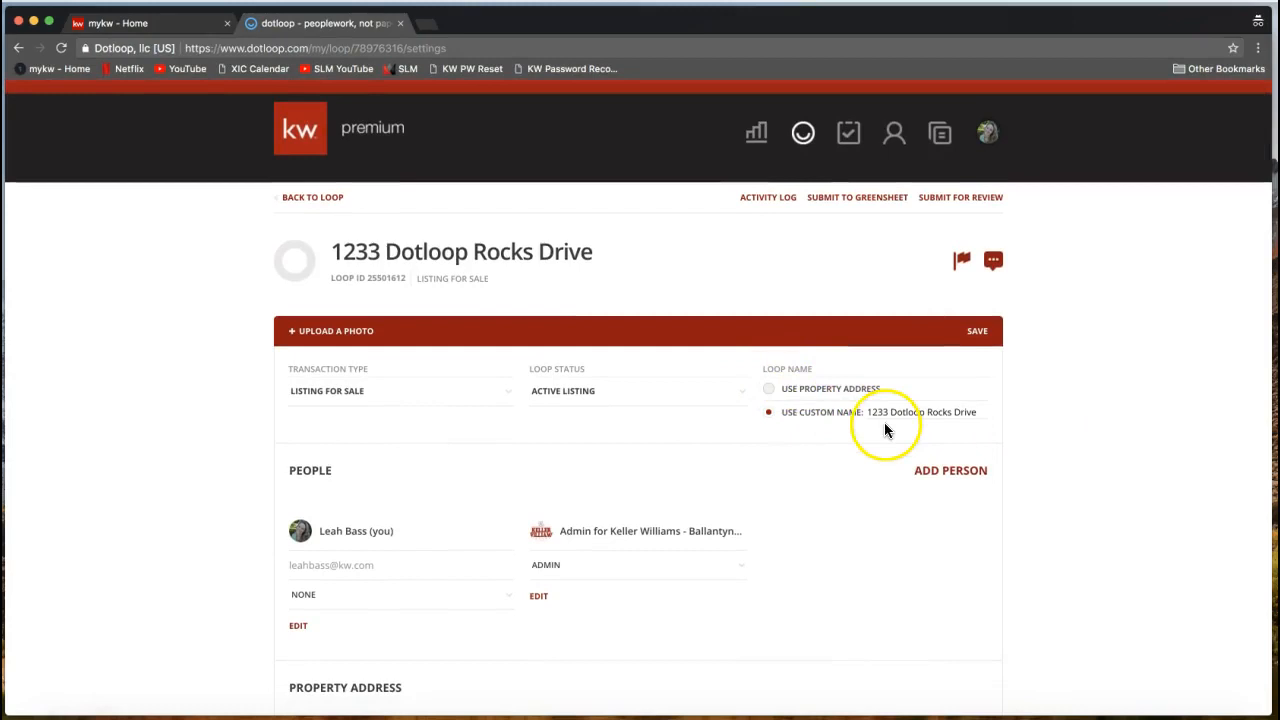
{"action": "left_click_drag", "start_coordinate": [866, 412], "coordinate": [977, 422]}
{"action": "left_click", "coordinate": [978, 420]}
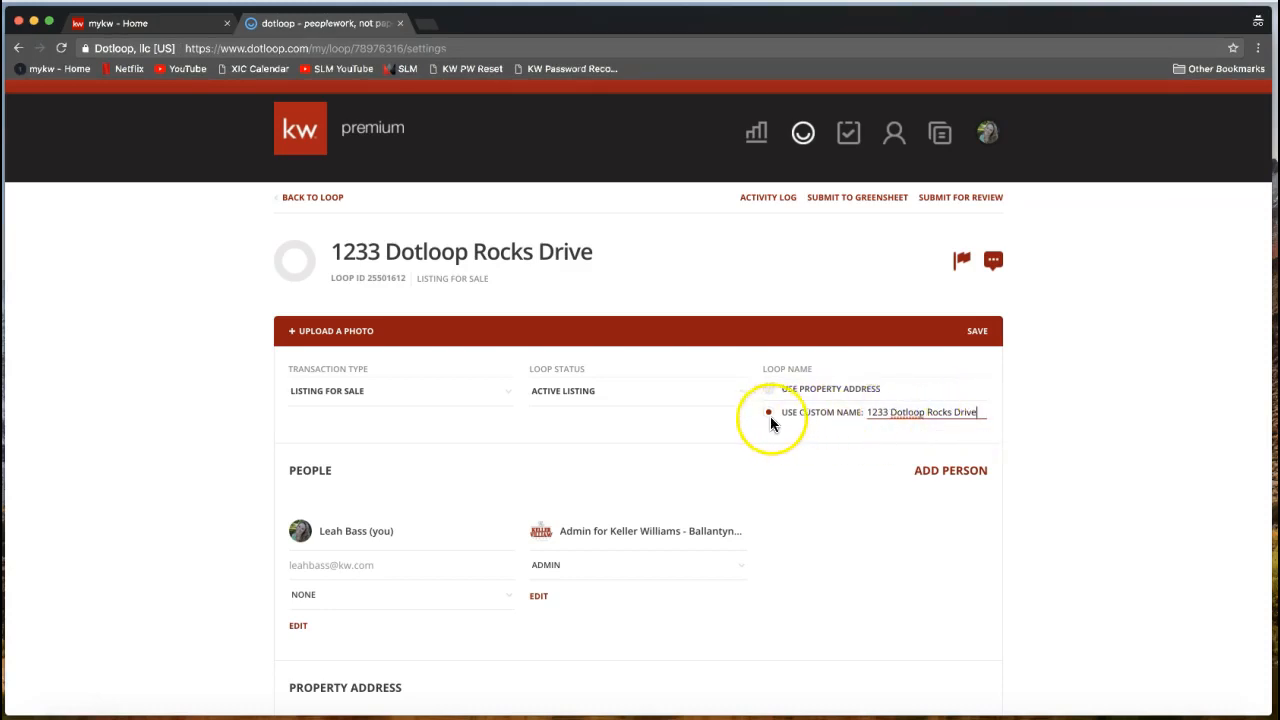
{"action": "scroll", "coordinate": [1089, 440], "scroll_direction": "down", "scroll_amount": 3}
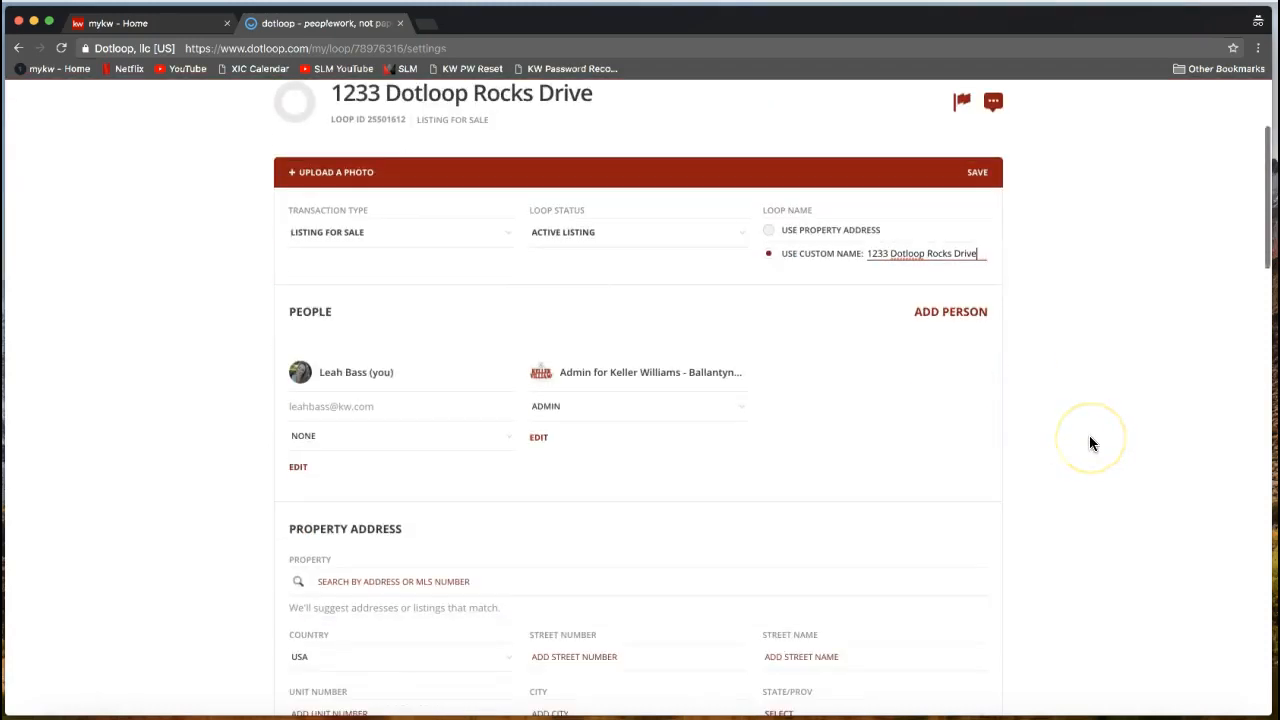
{"action": "scroll", "coordinate": [1055, 402], "scroll_direction": "down", "scroll_amount": 1}
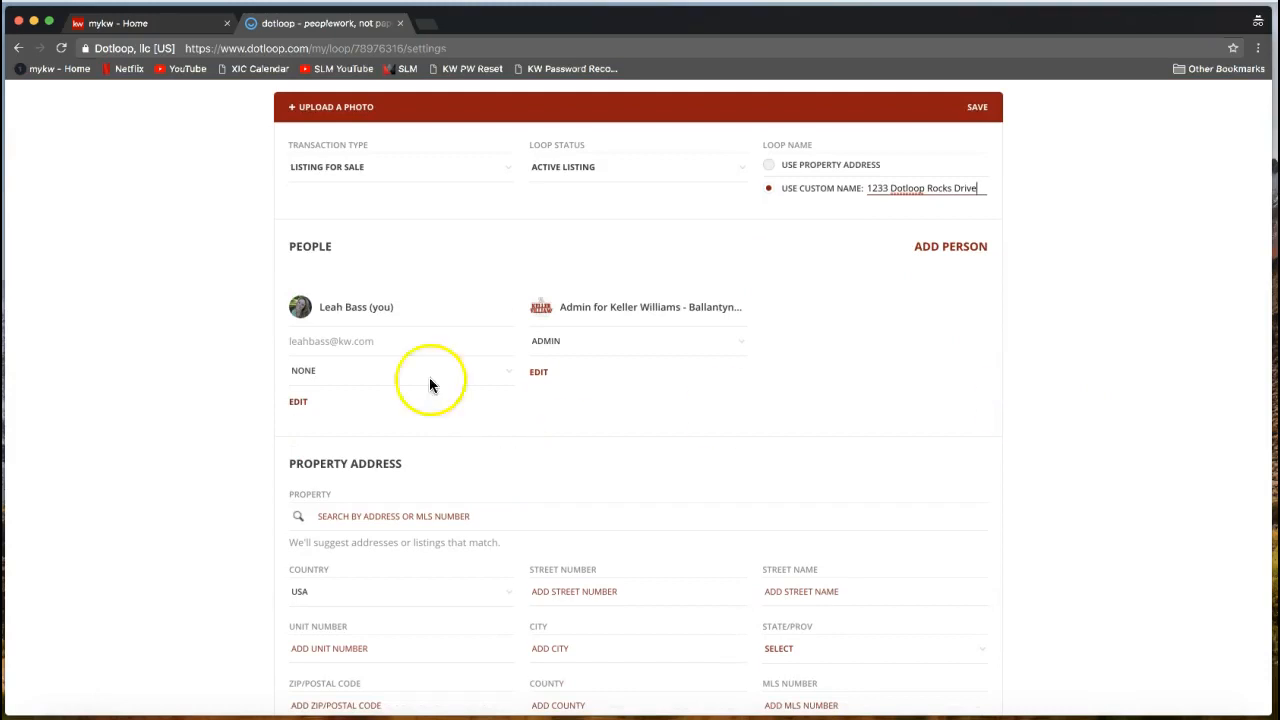
{"action": "double_click", "coordinate": [300, 246]}
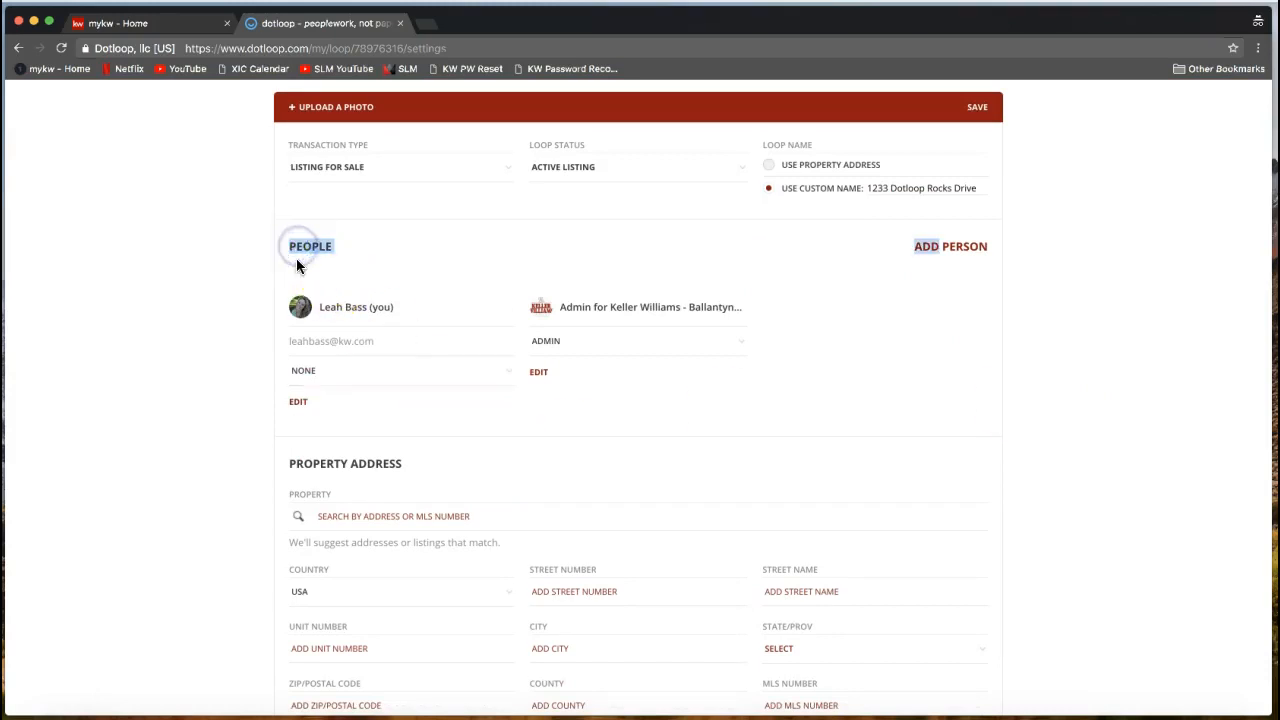
{"action": "left_click", "coordinate": [230, 307]}
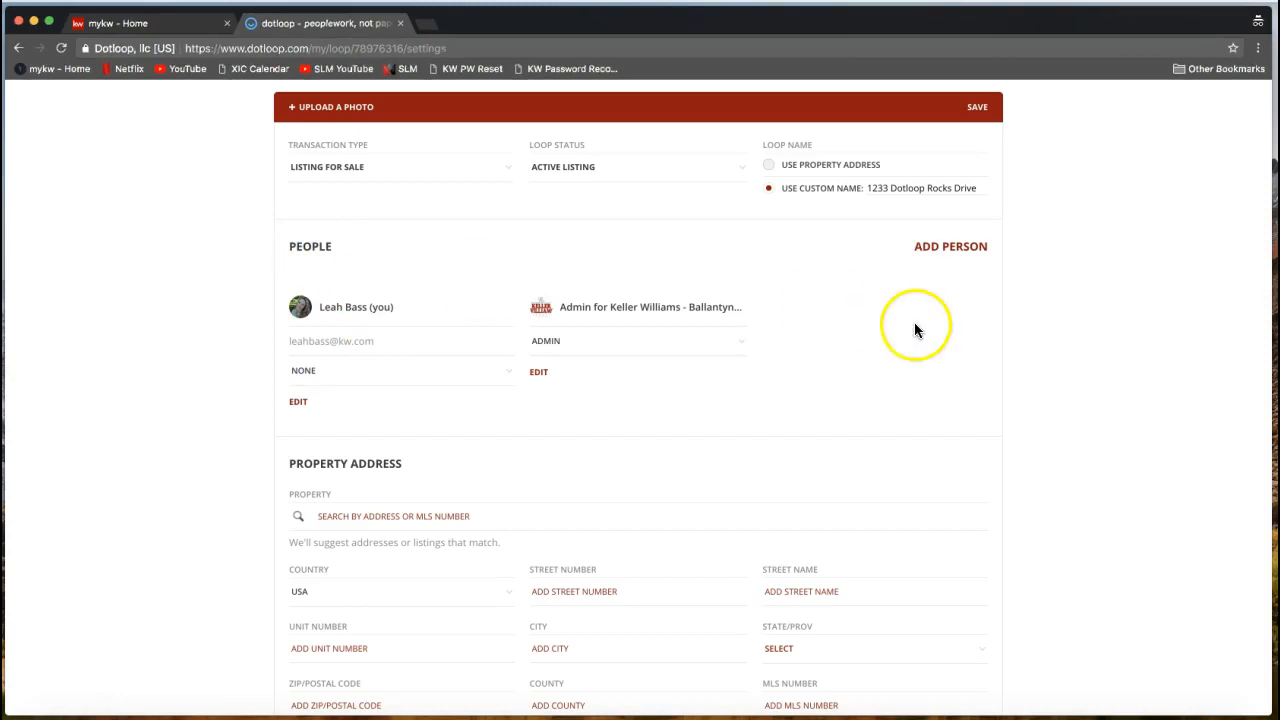
Start adding a new person to the loop and enter the seller's full name.
{"action": "left_click", "coordinate": [947, 252]}
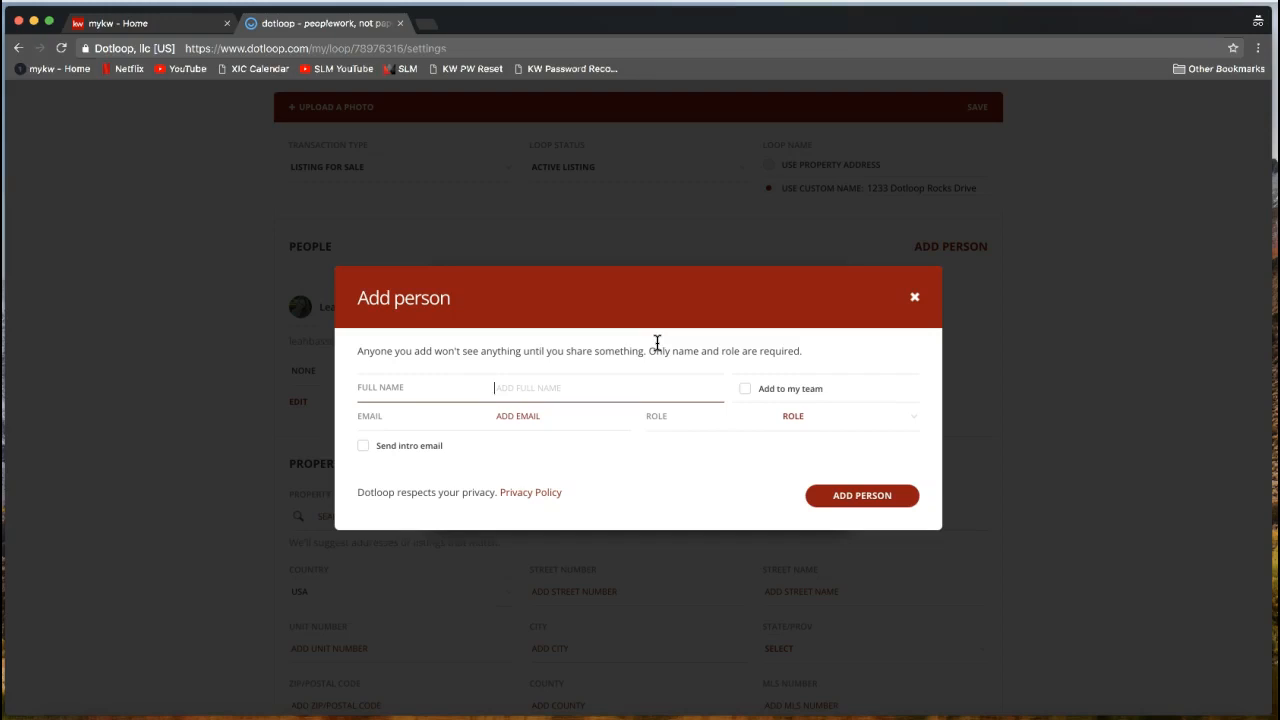
{"action": "type", "text": "Ronald Weasley"}
{"action": "left_click", "coordinate": [492, 390]}
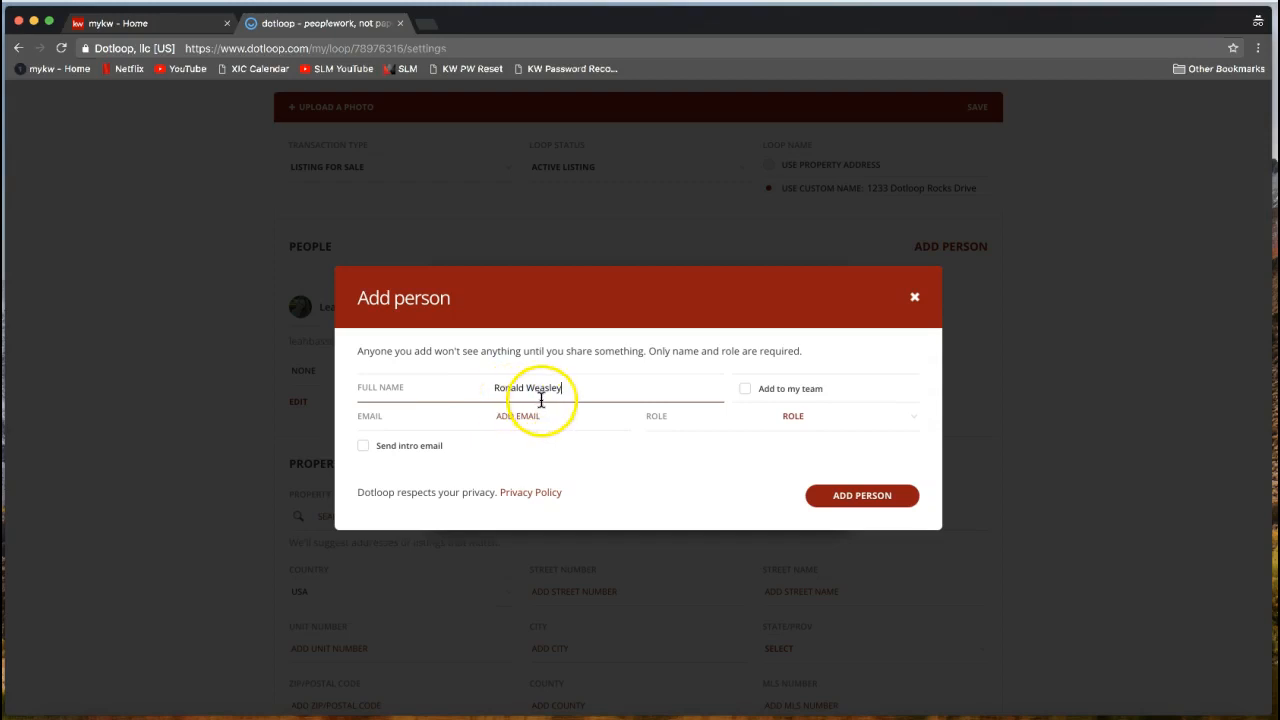
{"action": "left_click_drag", "start_coordinate": [538, 404], "coordinate": [534, 419]}
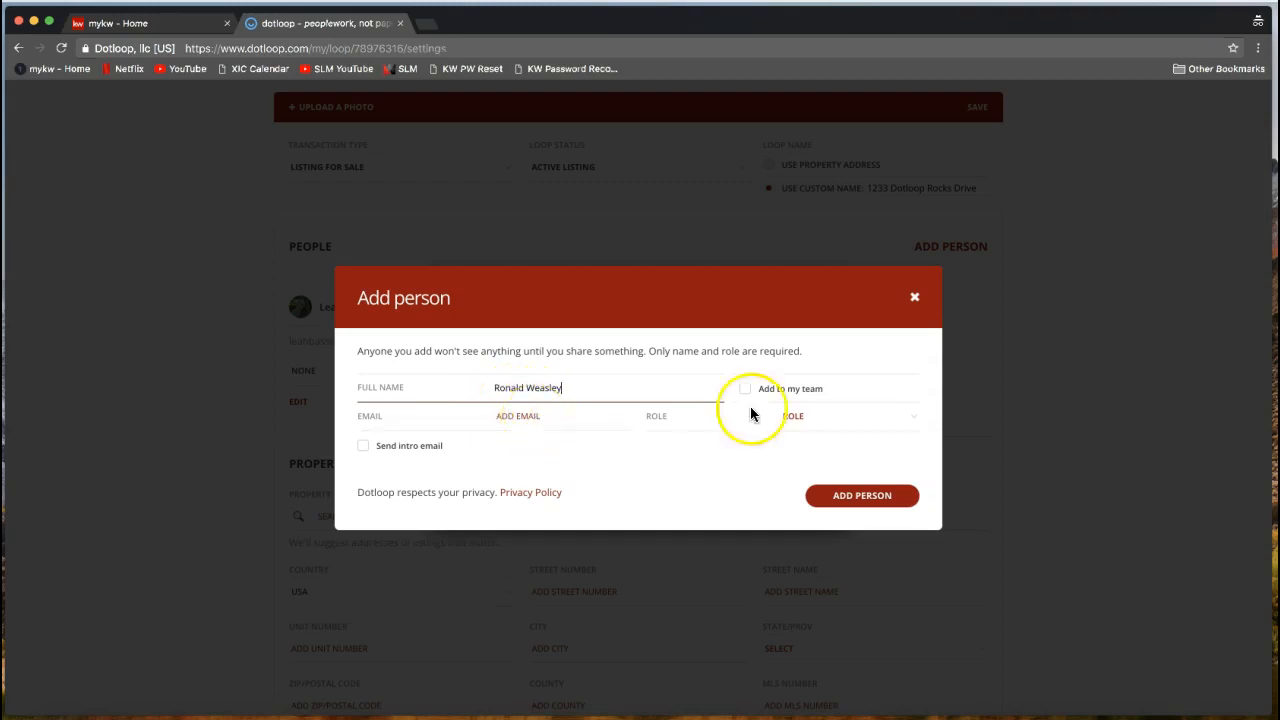
Fill in the seller's e-mail address in the new-person form.
{"action": "left_click", "coordinate": [534, 425]}
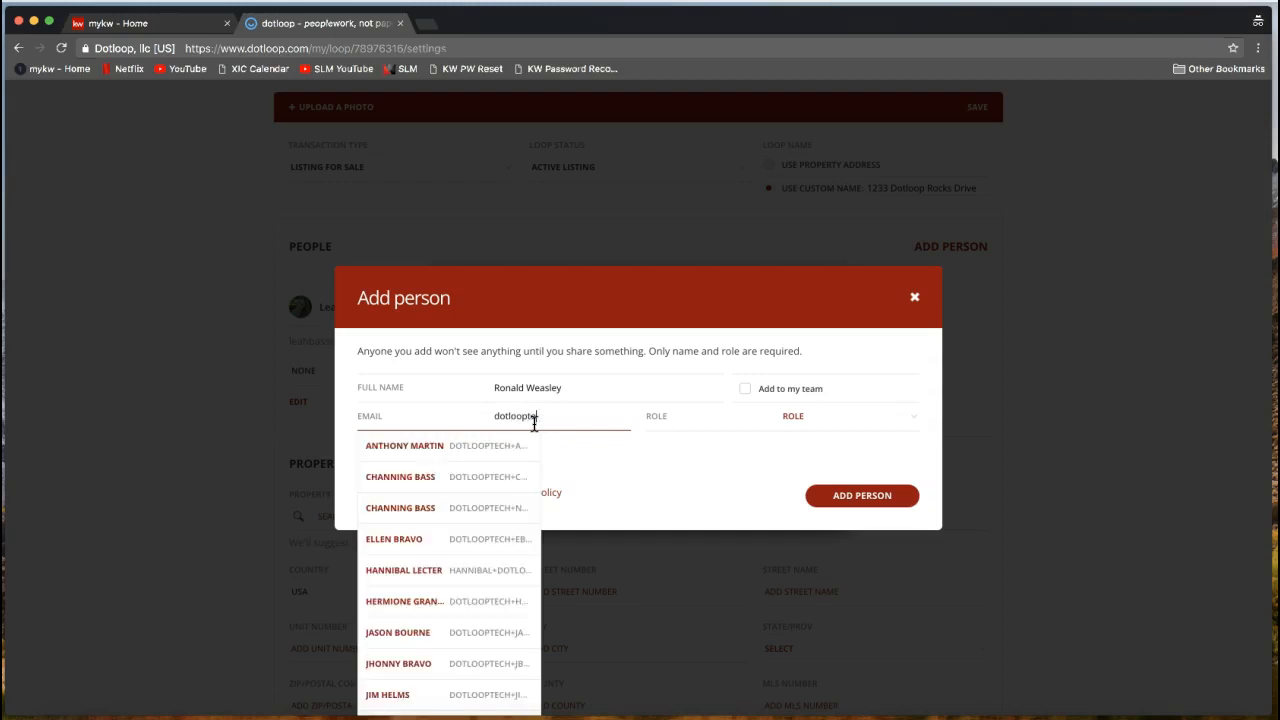
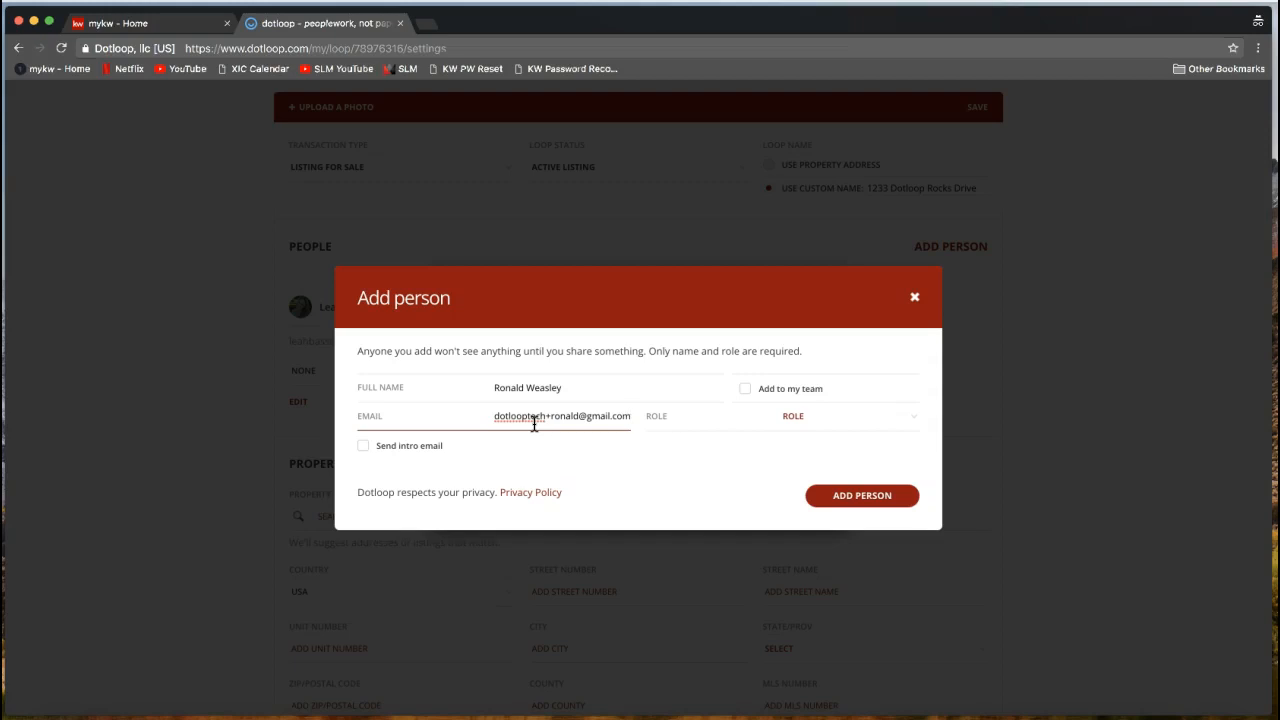
{"action": "left_click", "coordinate": [521, 421]}
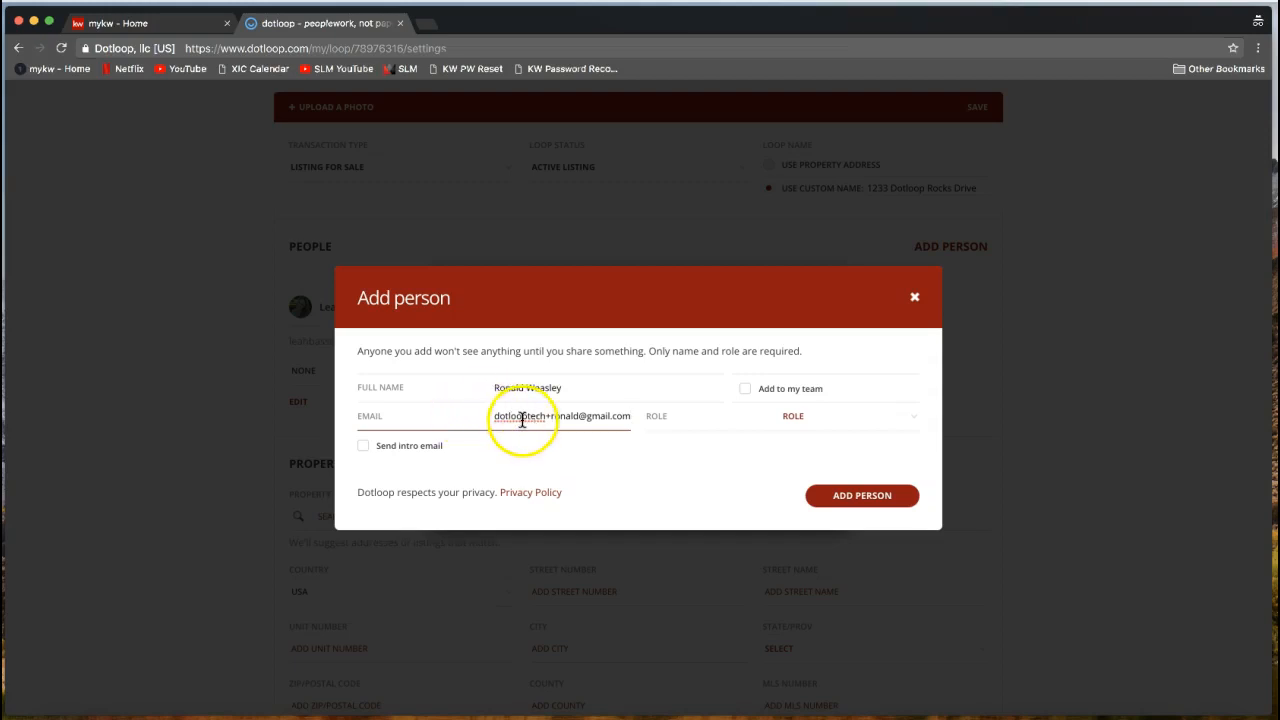
{"action": "triple_click", "coordinate": [521, 421]}
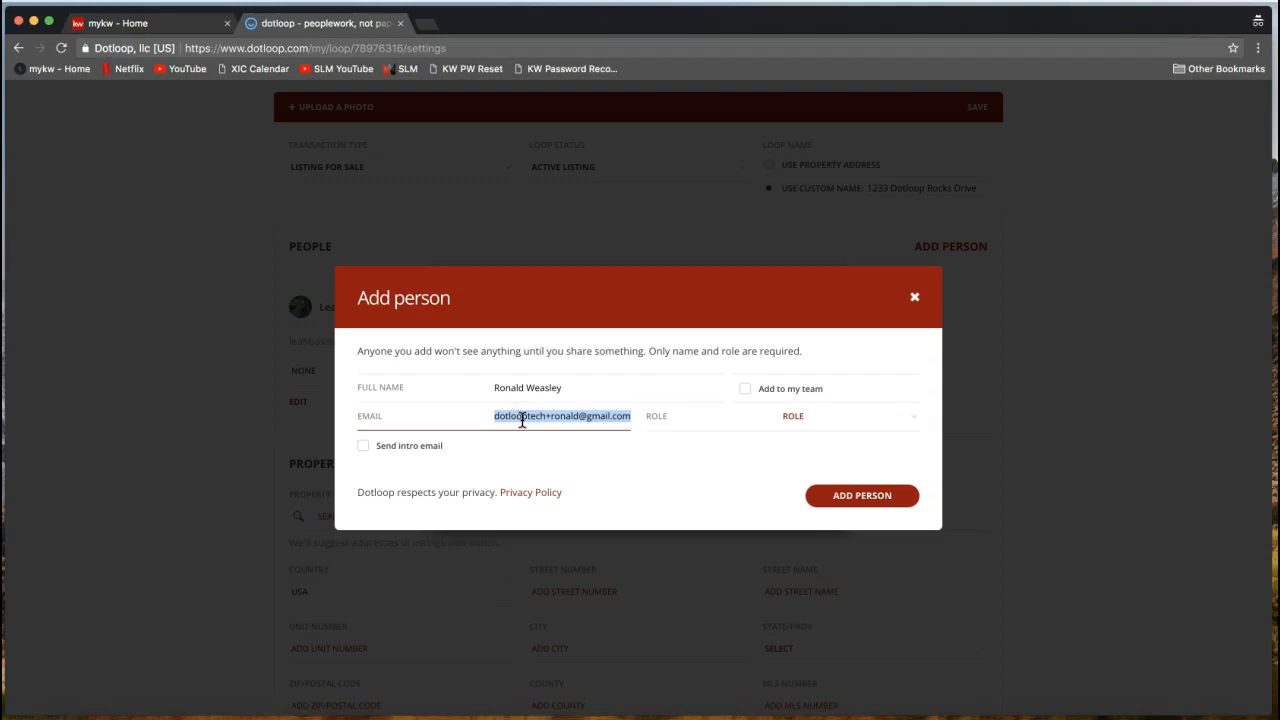
Choose Seller as the new person's role.
{"action": "left_click", "coordinate": [803, 430]}
{"action": "left_click", "coordinate": [871, 424]}
{"action": "left_click", "coordinate": [871, 427]}
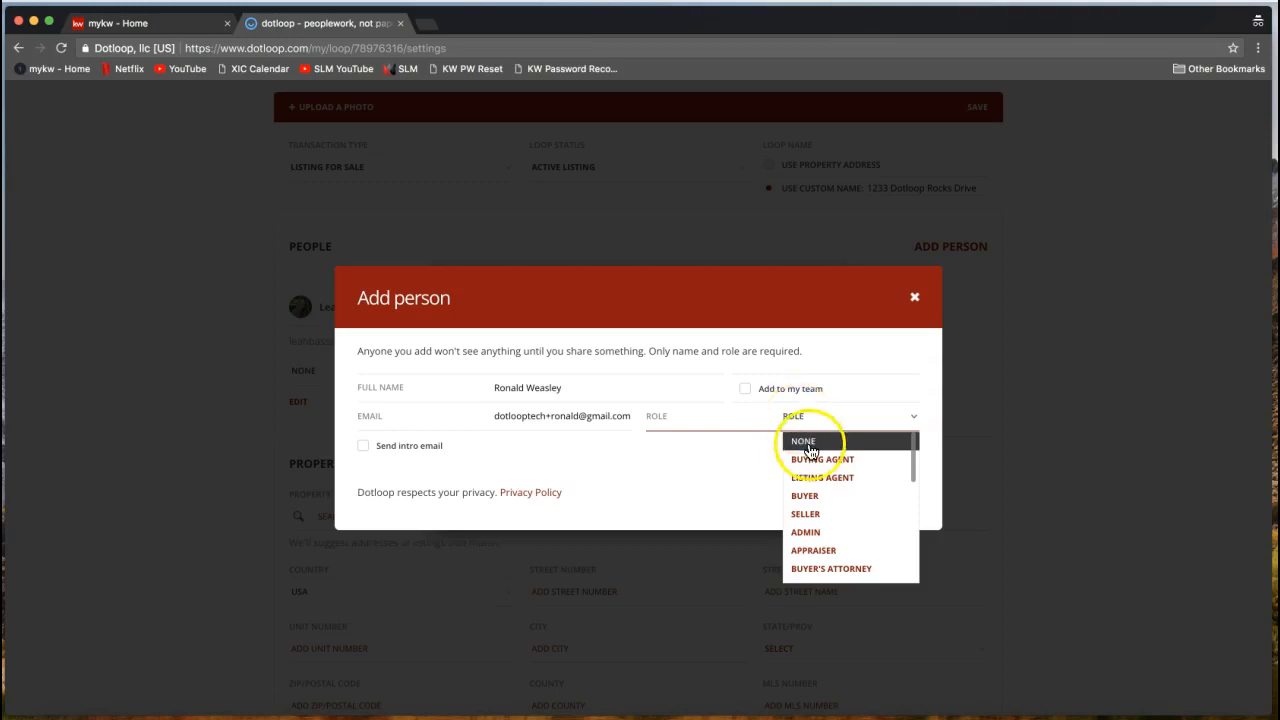
{"action": "left_click", "coordinate": [816, 519]}
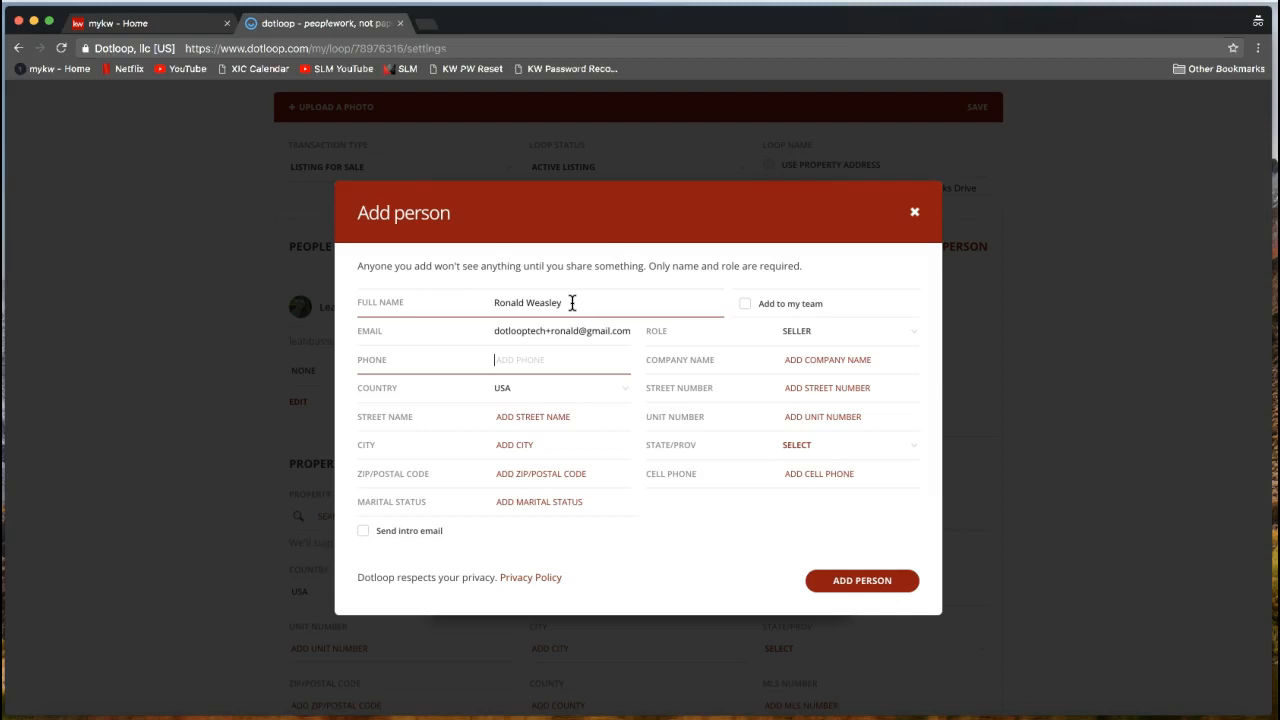
{"action": "left_click", "coordinate": [590, 263]}
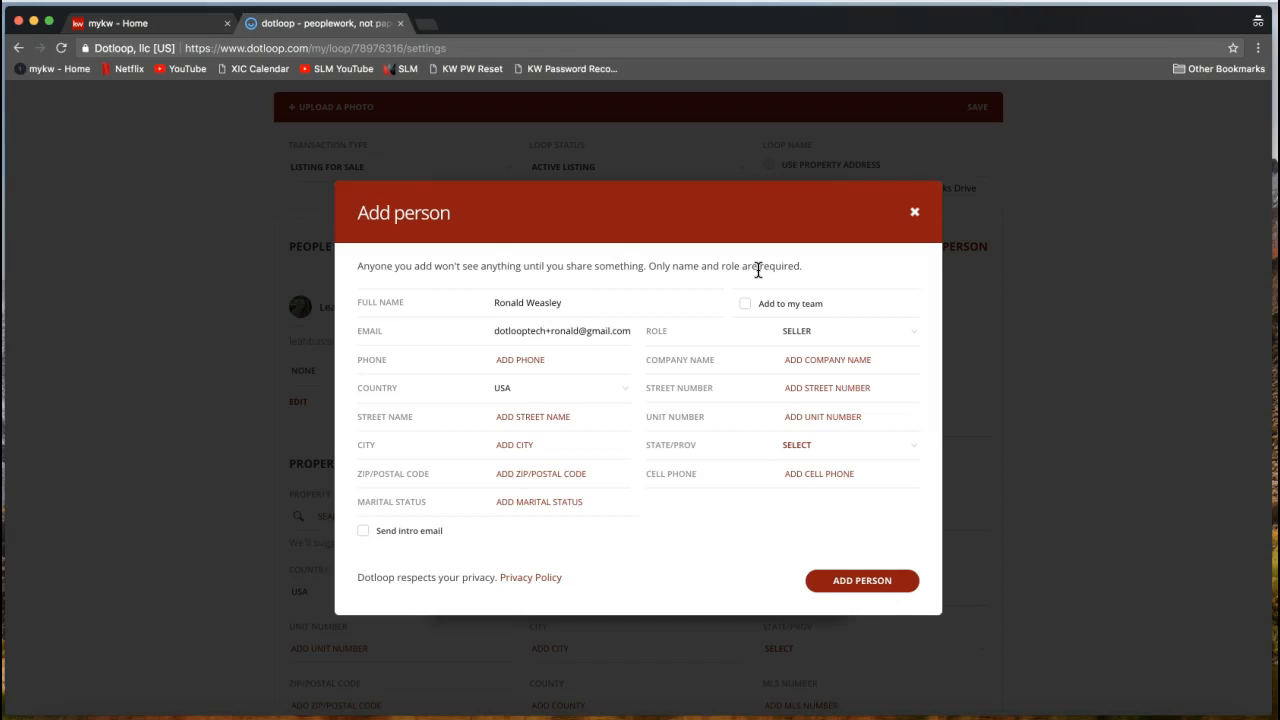
{"action": "left_click", "coordinate": [812, 337]}
{"action": "left_click", "coordinate": [747, 309]}
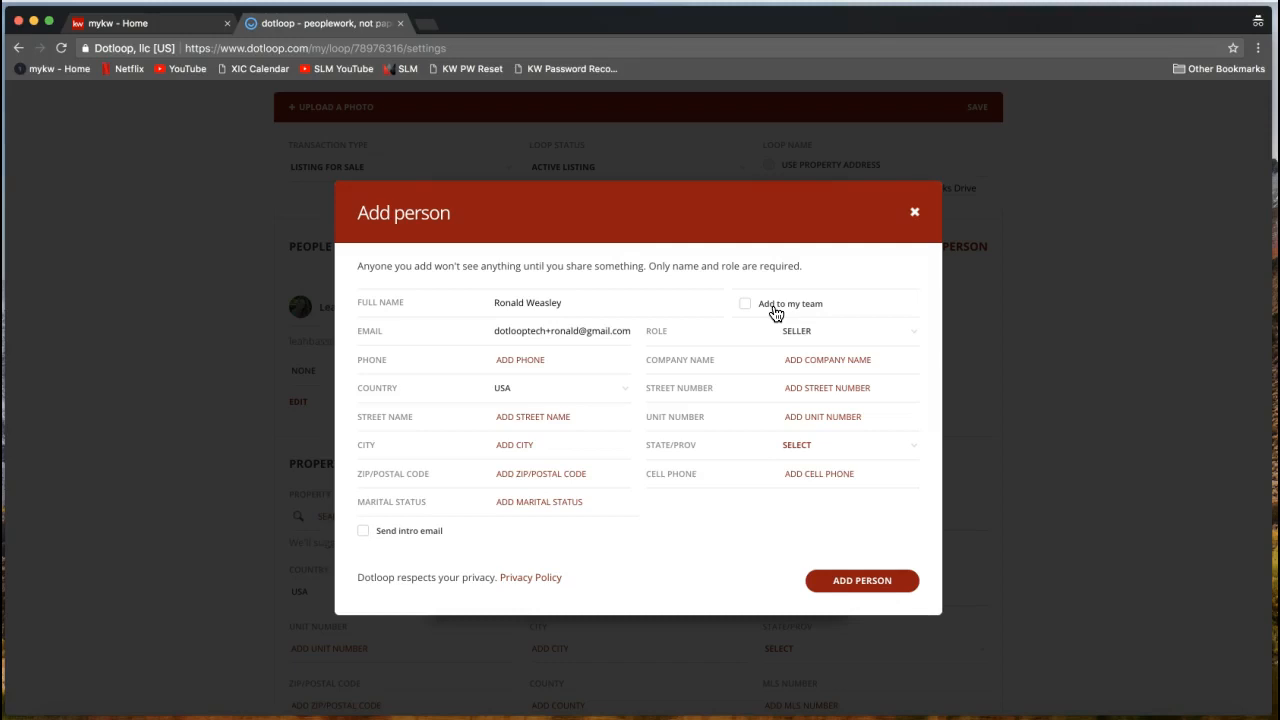
Verify the seller's full name and e-mail, then add them to the loop with the Seller role.
{"action": "left_click", "coordinate": [603, 306]}
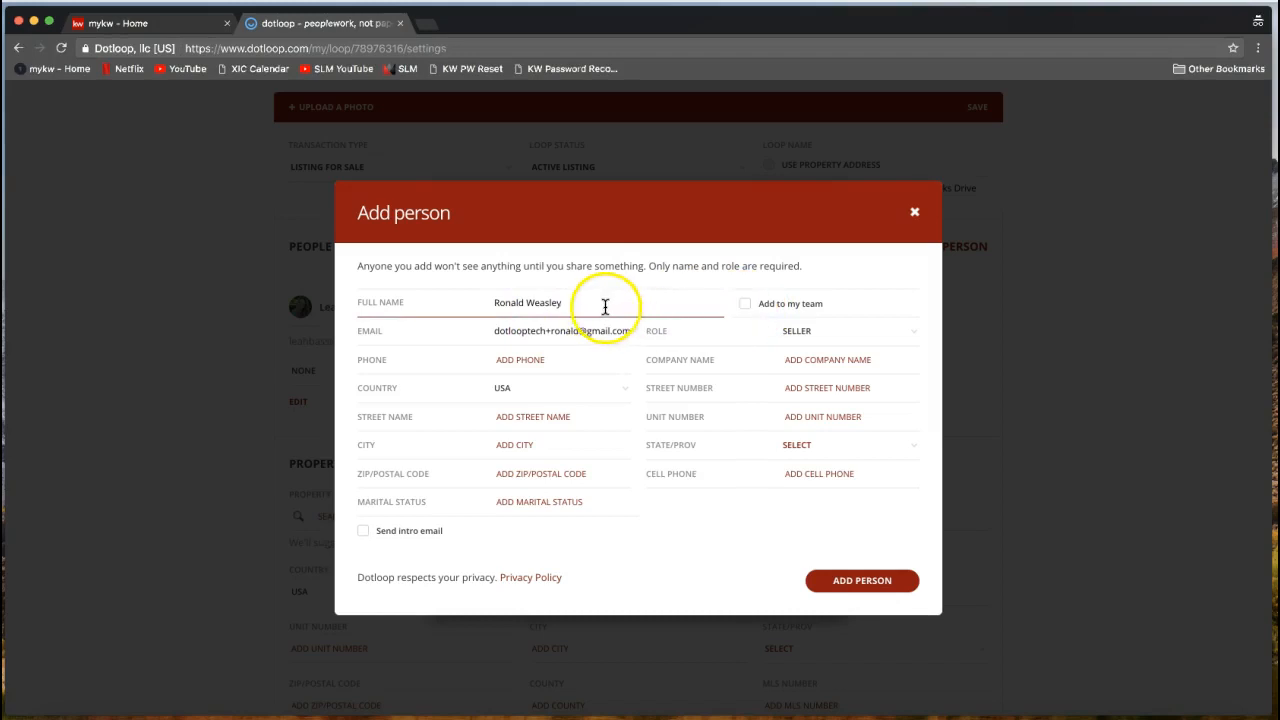
{"action": "left_click", "coordinate": [581, 334]}
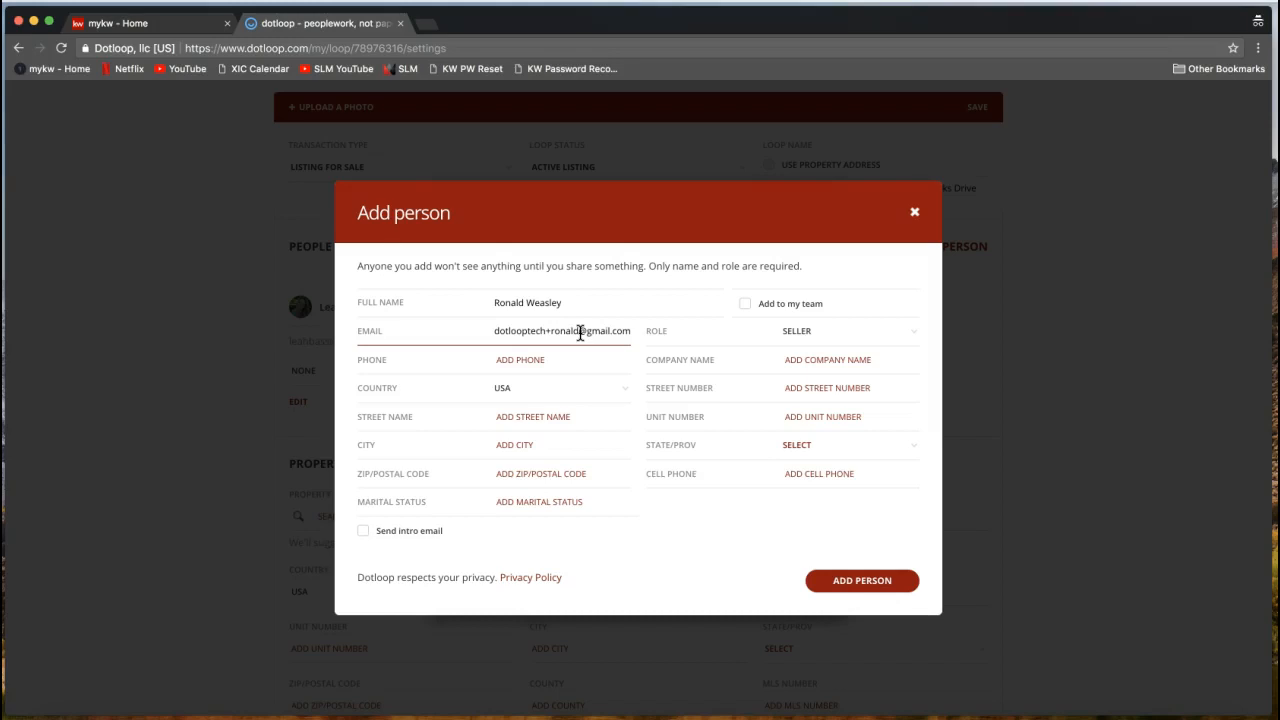
{"action": "left_click", "coordinate": [529, 337]}
{"action": "left_click", "coordinate": [864, 581]}
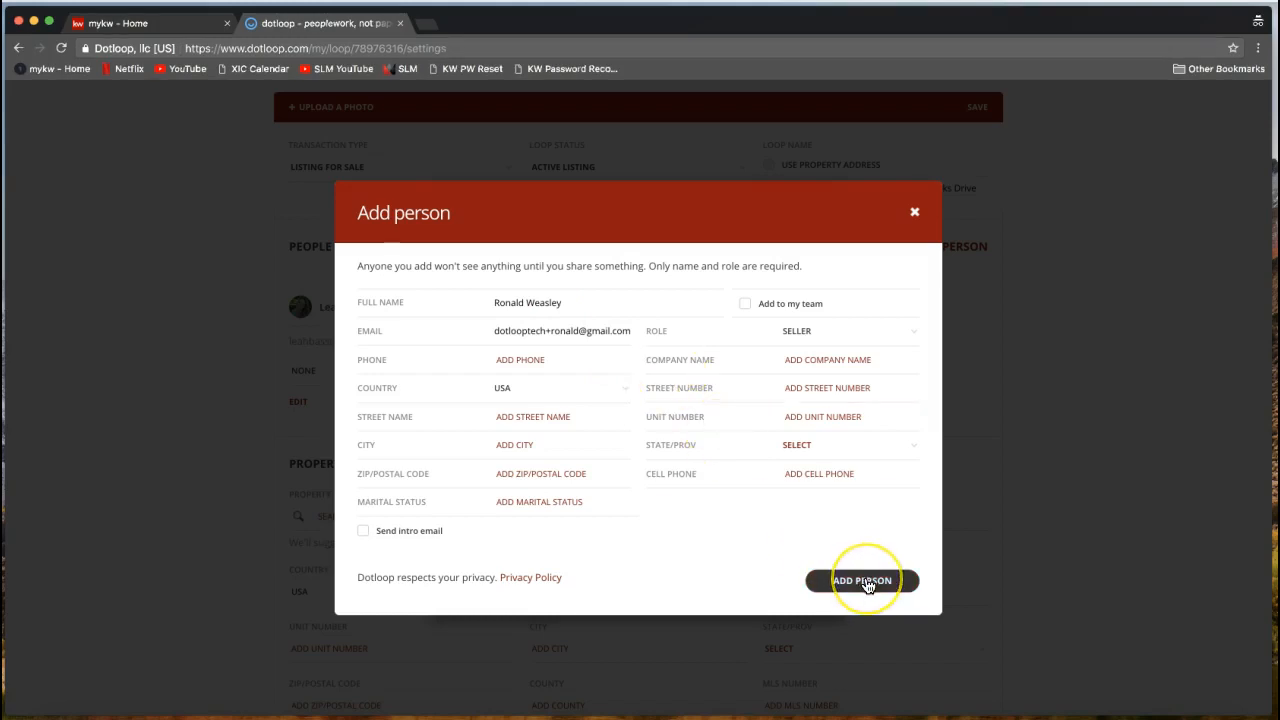
{"action": "left_click", "coordinate": [866, 584]}
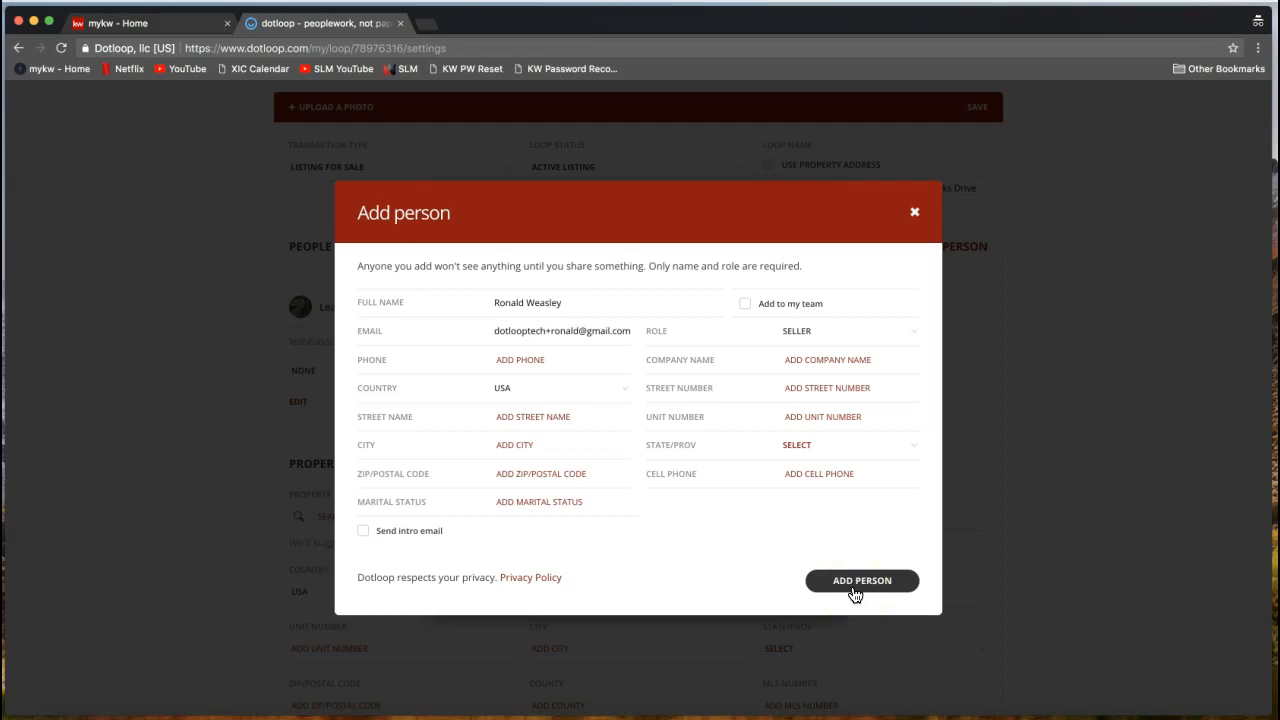
{"action": "left_click", "coordinate": [855, 592]}
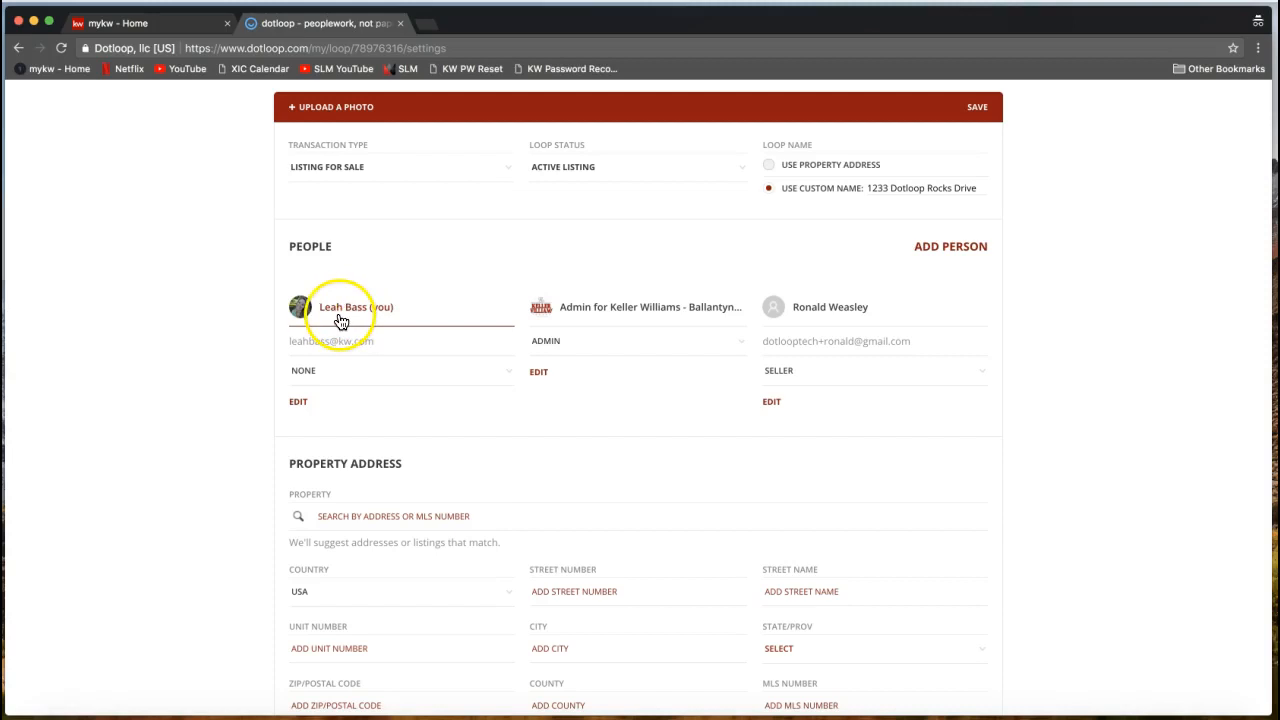
Change your own role in the People list to Listing Agent.
{"action": "left_click", "coordinate": [334, 370]}
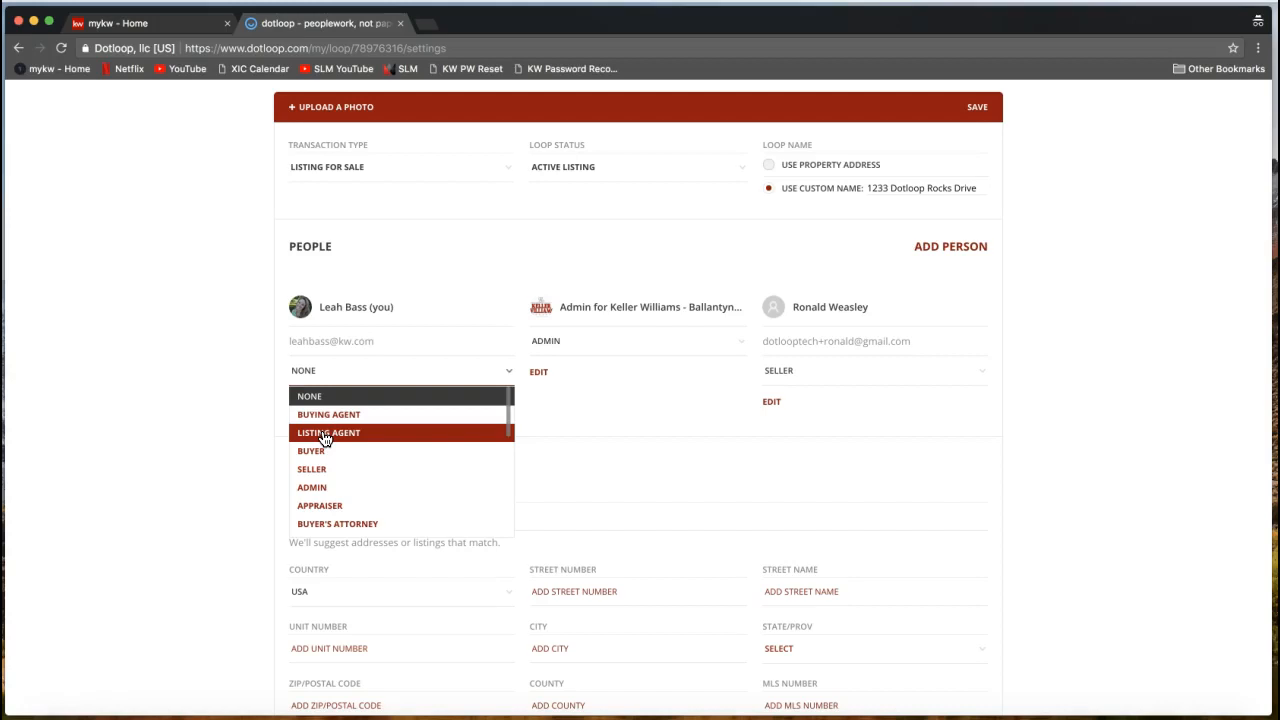
{"action": "left_click", "coordinate": [325, 433]}
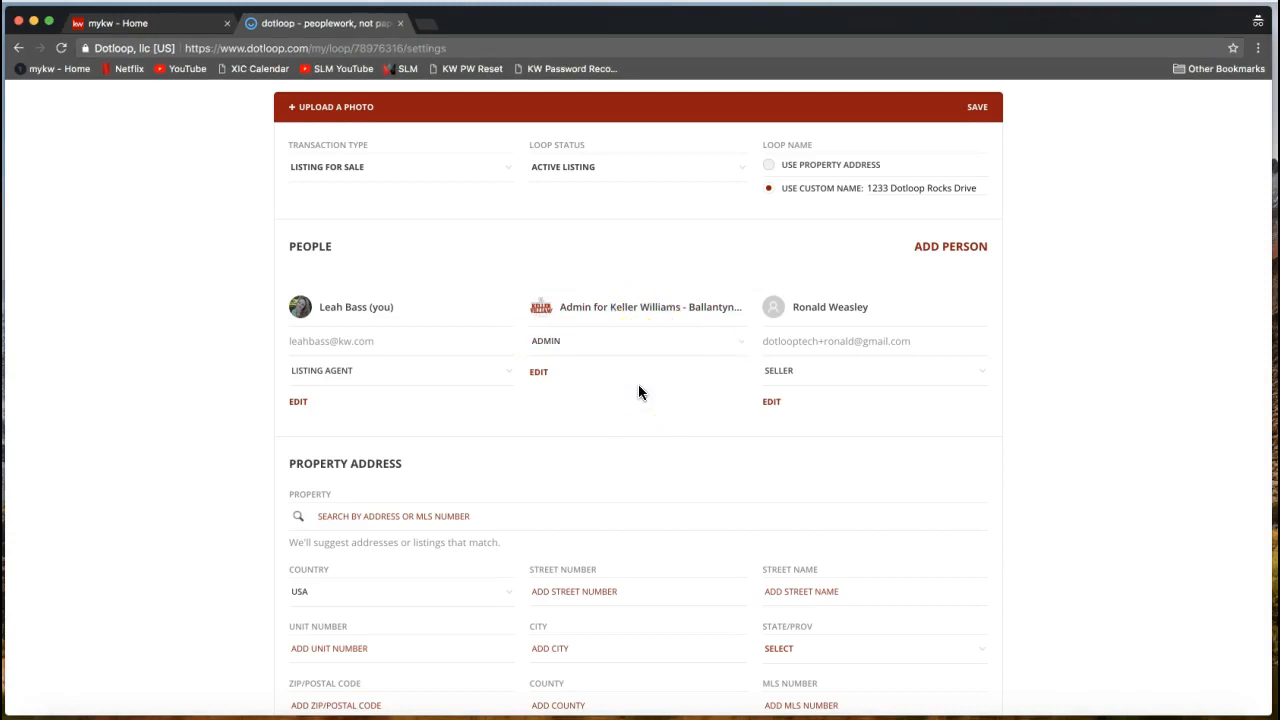
{"action": "scroll", "coordinate": [639, 386], "scroll_direction": "down", "scroll_amount": 2}
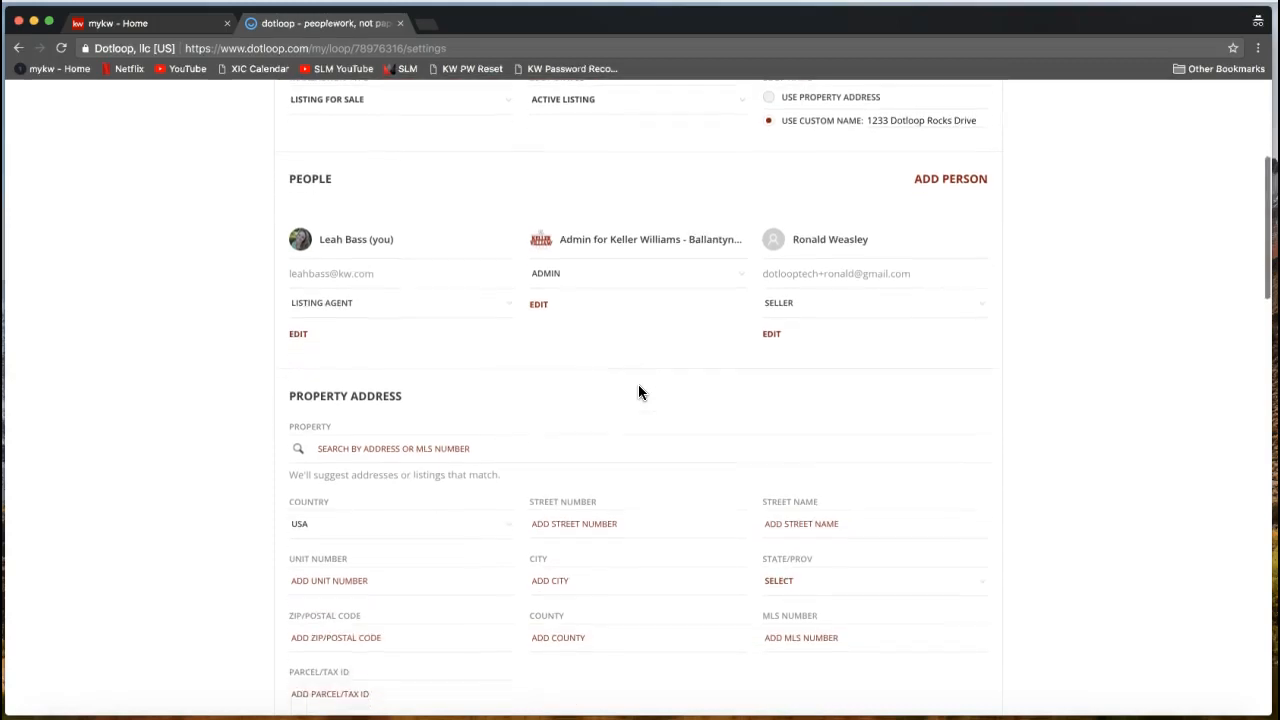
{"action": "scroll", "coordinate": [640, 391], "scroll_direction": "down", "scroll_amount": 3}
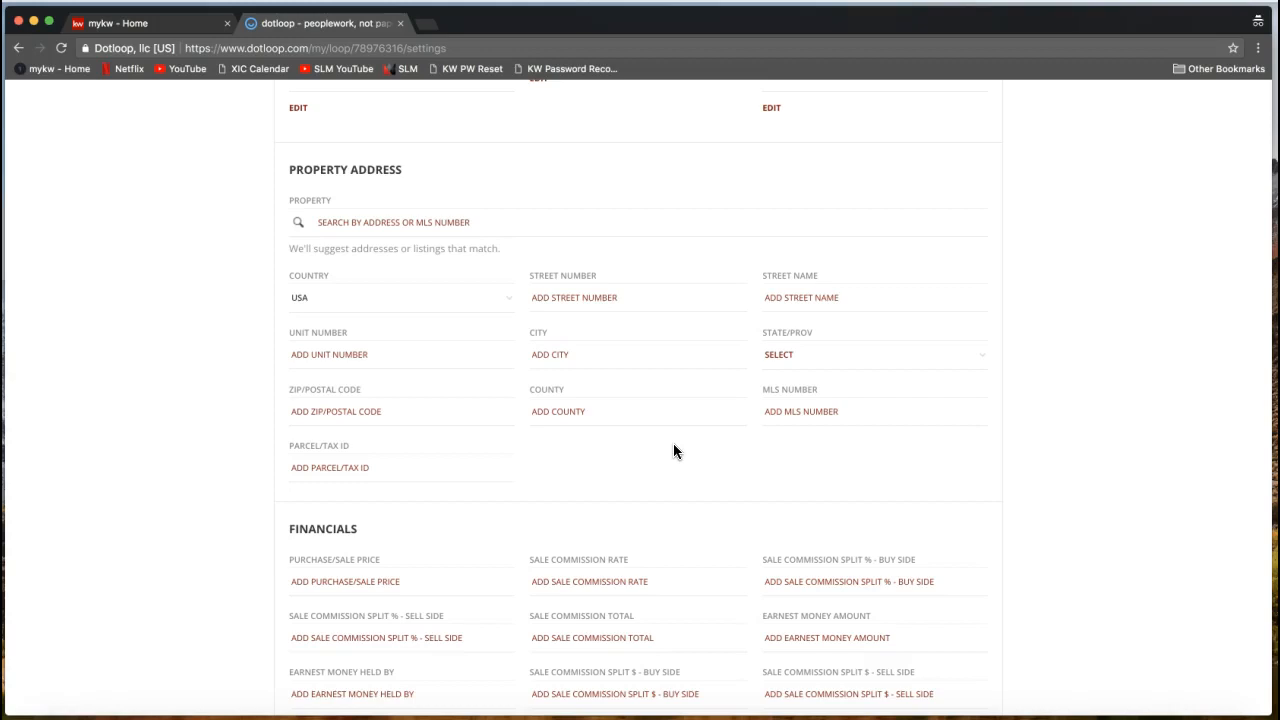
Enter street number 1233, street name Dotloop Rocks Drive and city Charlotte.
{"action": "left_click", "coordinate": [626, 300]}
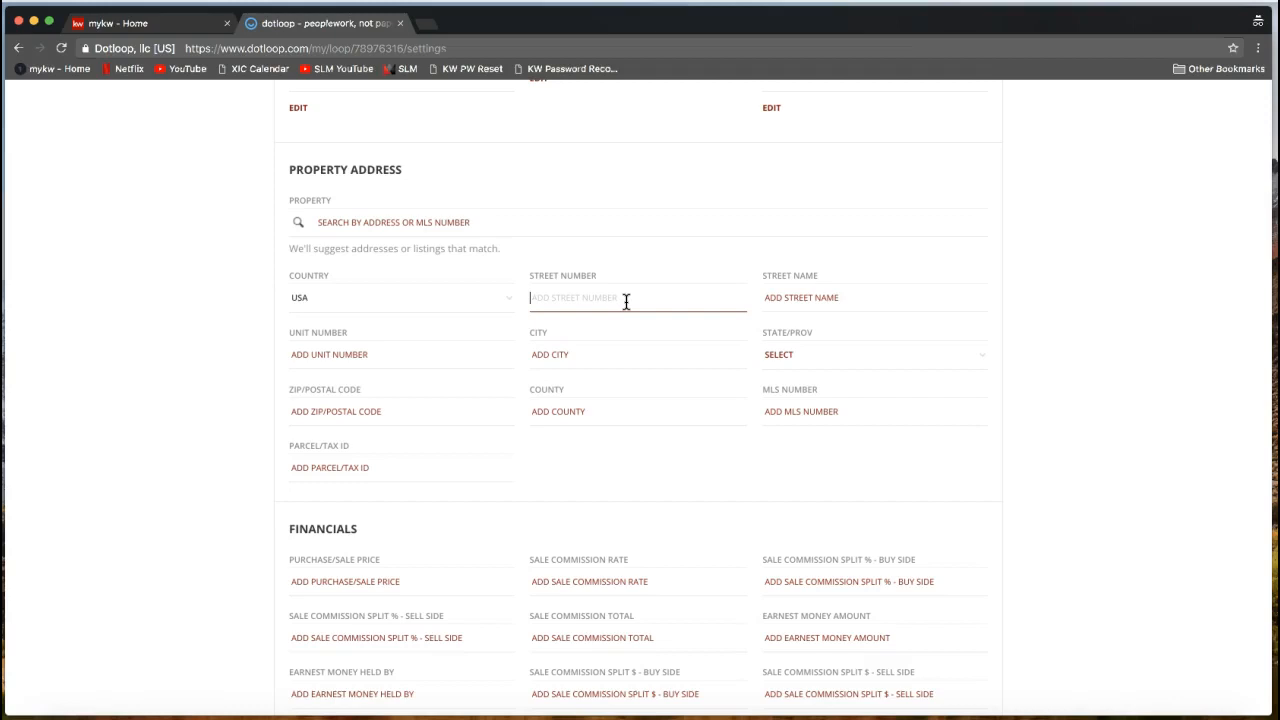
{"action": "left_click", "coordinate": [612, 300]}
{"action": "type", "text": "1233"}
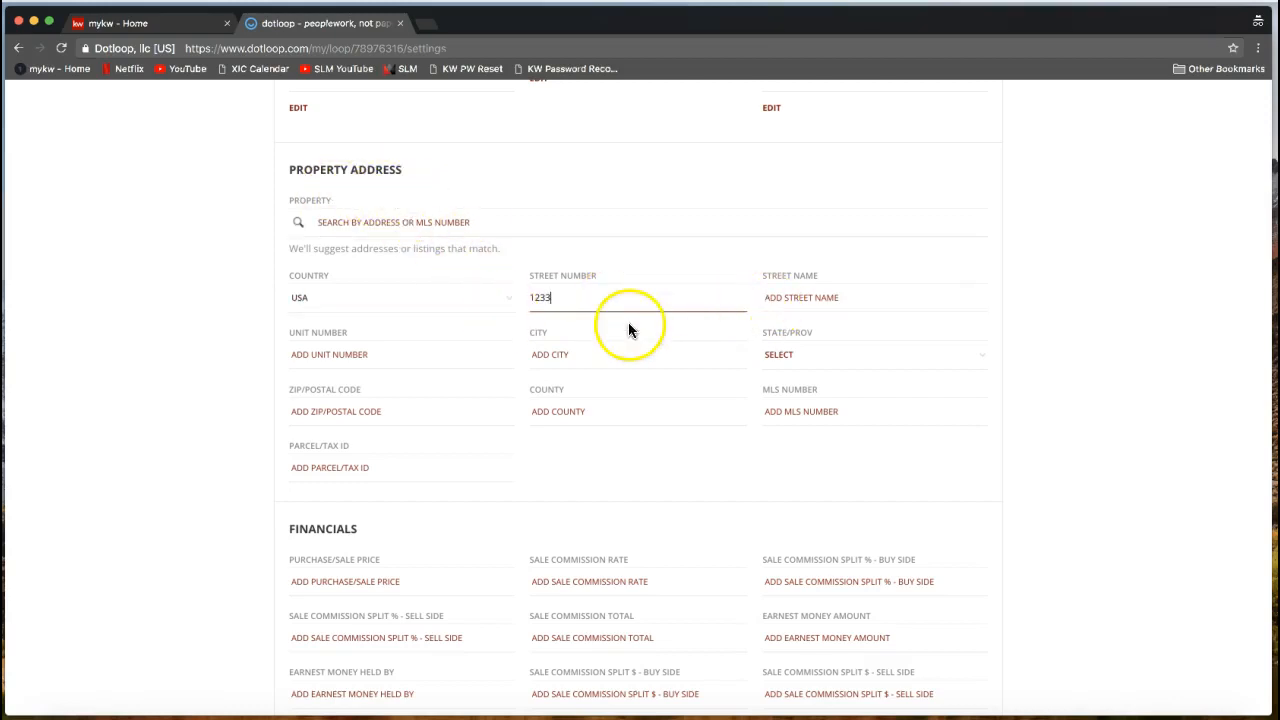
{"action": "left_click", "coordinate": [843, 297]}
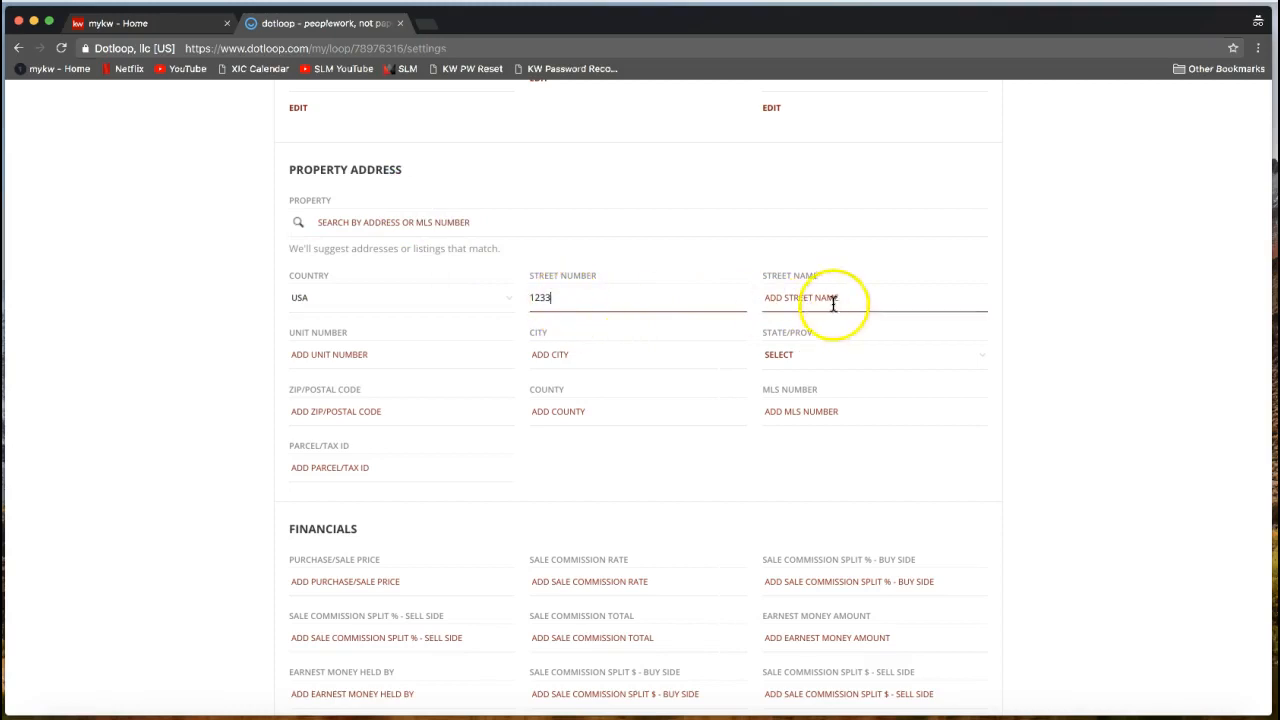
{"action": "type", "text": "Dotloop R"}
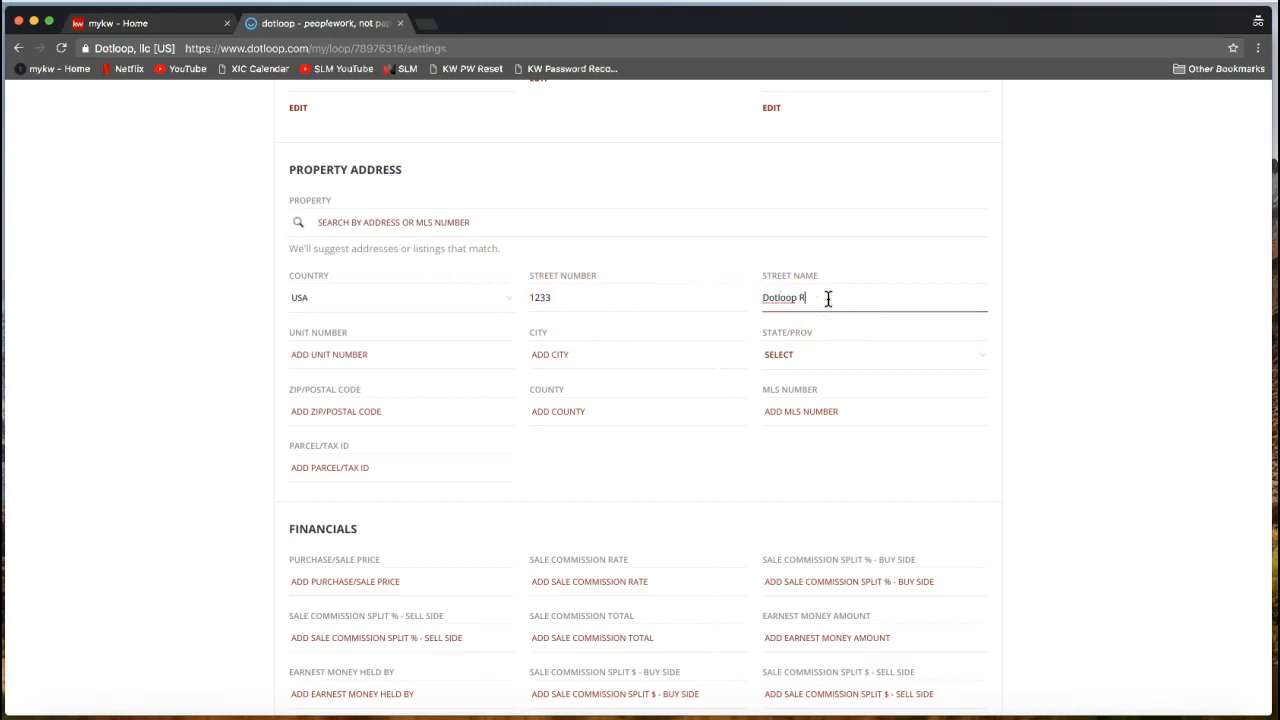
{"action": "type", "text": "ocks Drive"}
{"action": "left_click", "coordinate": [600, 355]}
{"action": "type", "text": "Charlotte"}
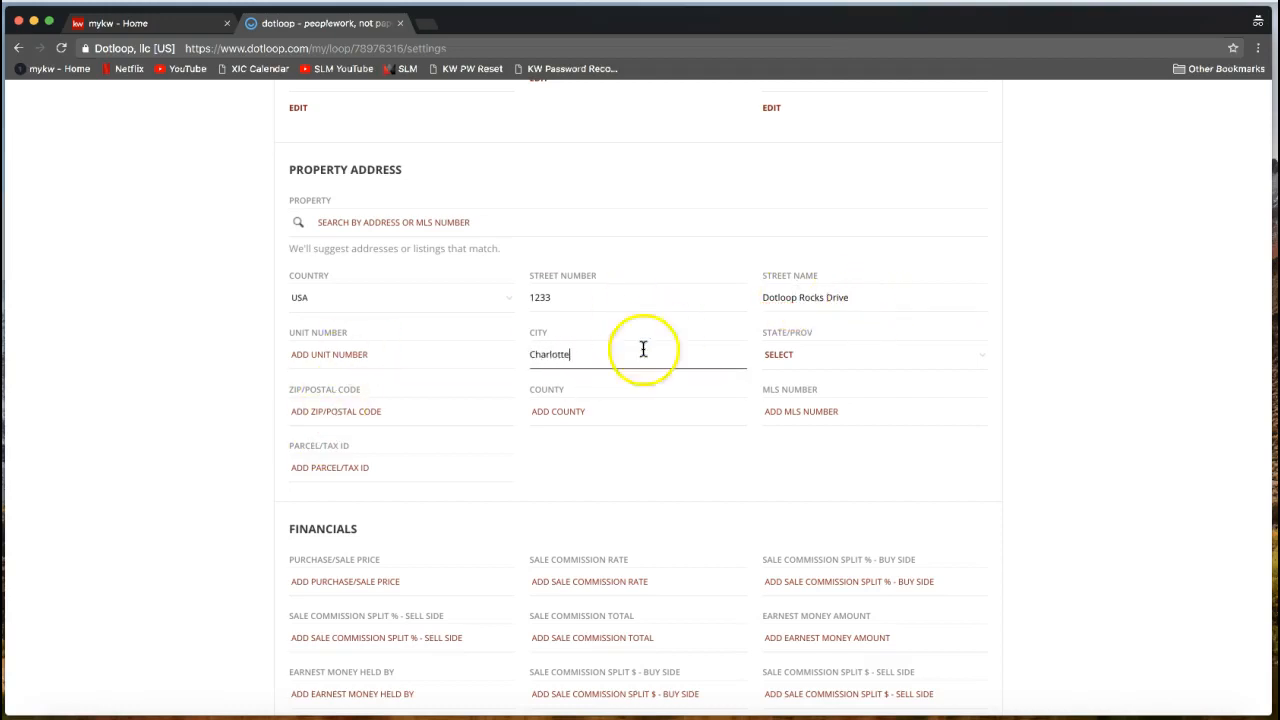
Set the state to NC, ZIP code 28277 and county Mecklenburg.
{"action": "left_click", "coordinate": [824, 357]}
{"action": "key", "text": "n"}
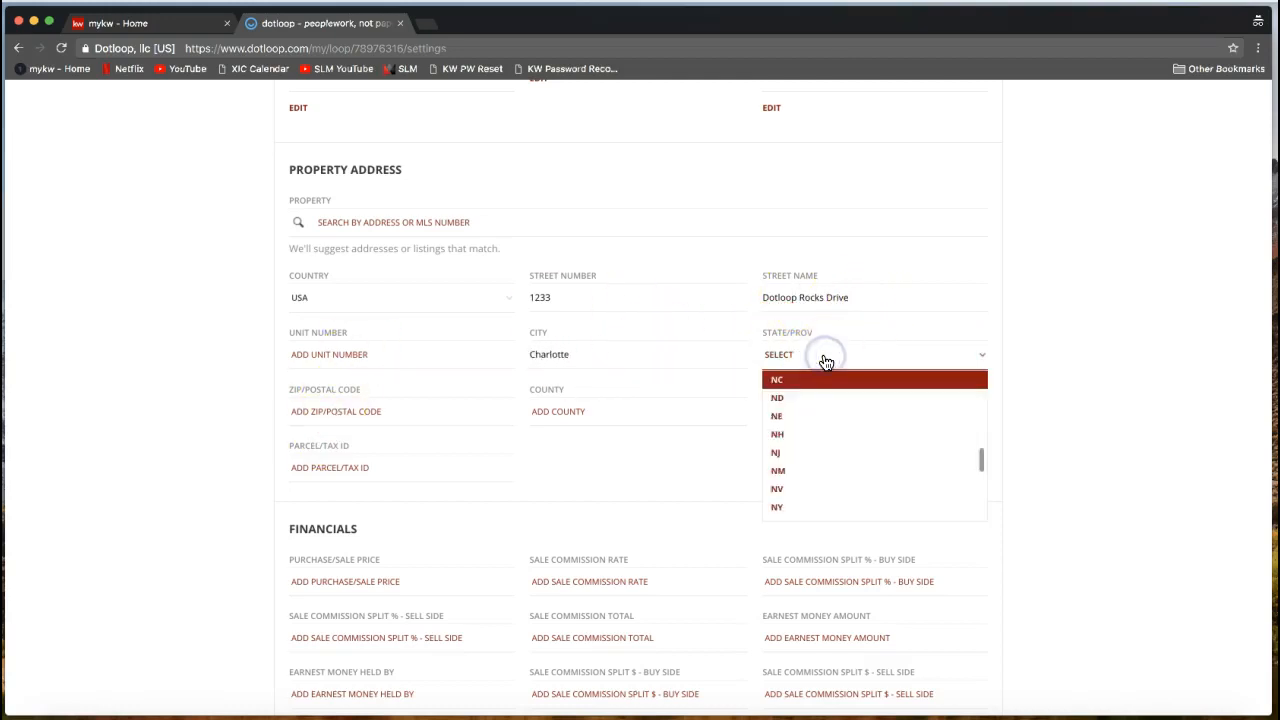
{"action": "left_click", "coordinate": [806, 385]}
{"action": "left_click", "coordinate": [377, 410]}
{"action": "type", "text": "28277"}
{"action": "left_click", "coordinate": [634, 415]}
{"action": "type", "text": "Mecklenburg"}
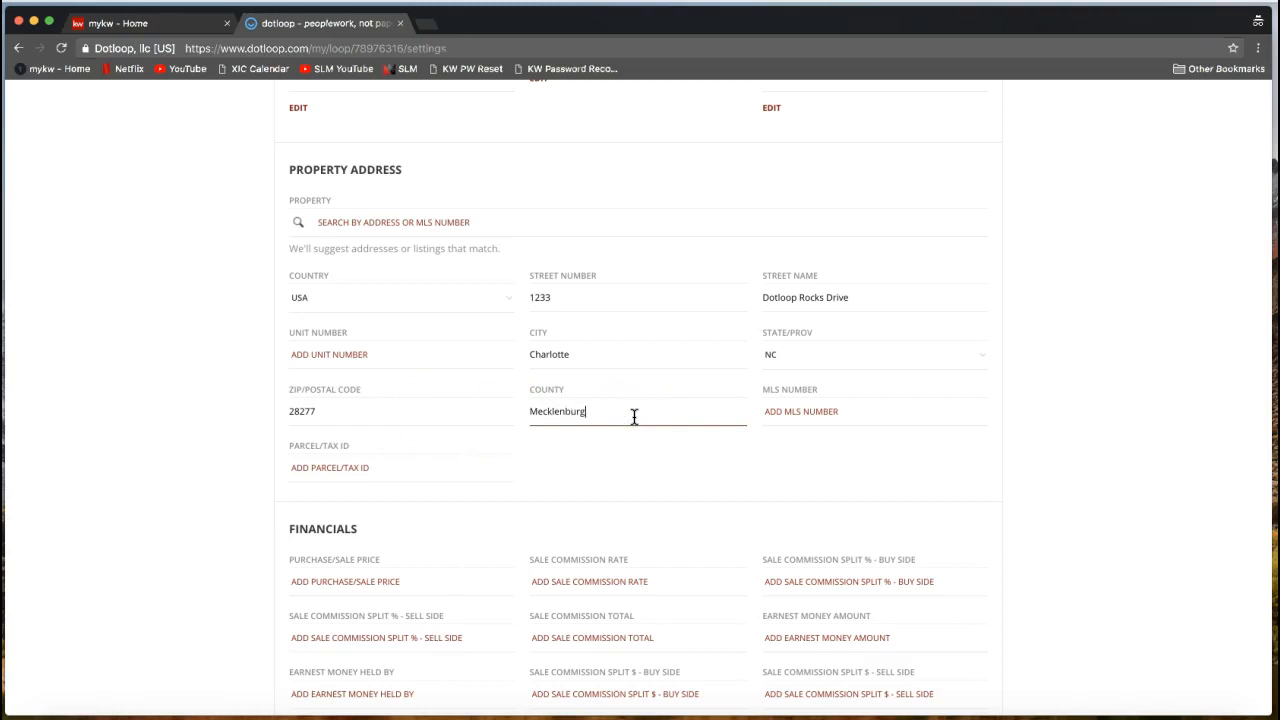
{"action": "left_click", "coordinate": [856, 417]}
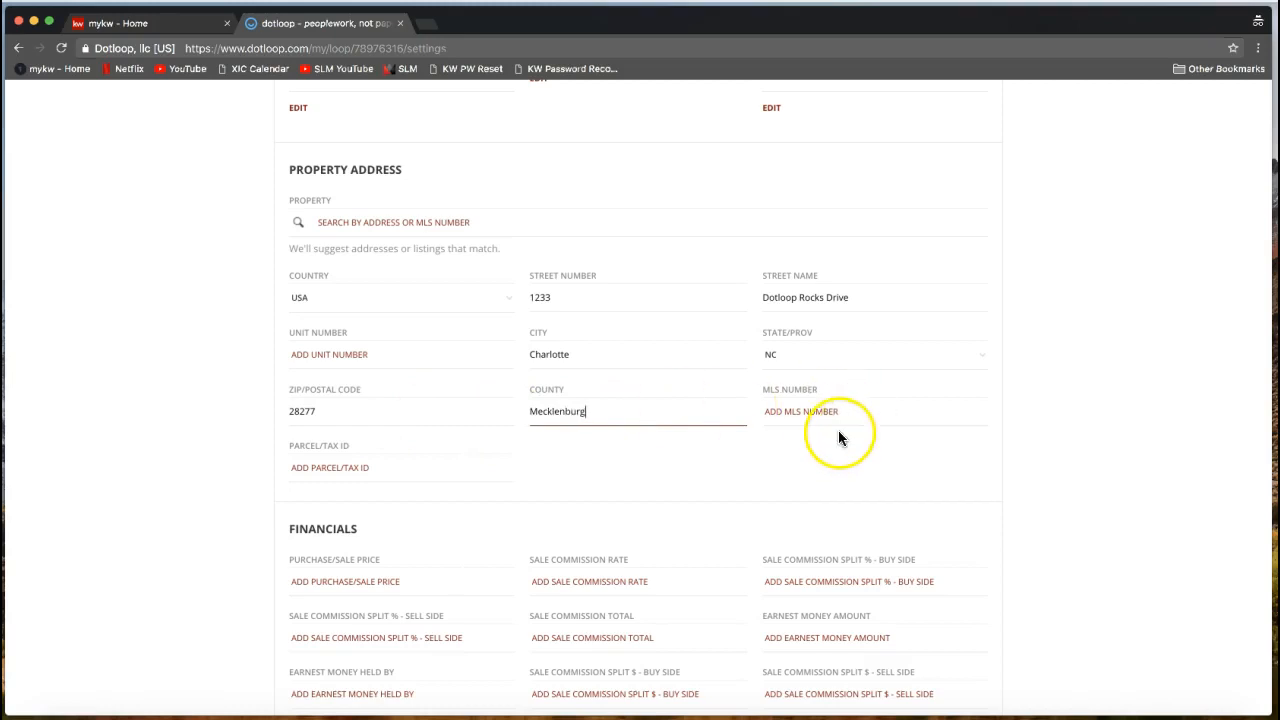
{"action": "left_click", "coordinate": [1071, 435]}
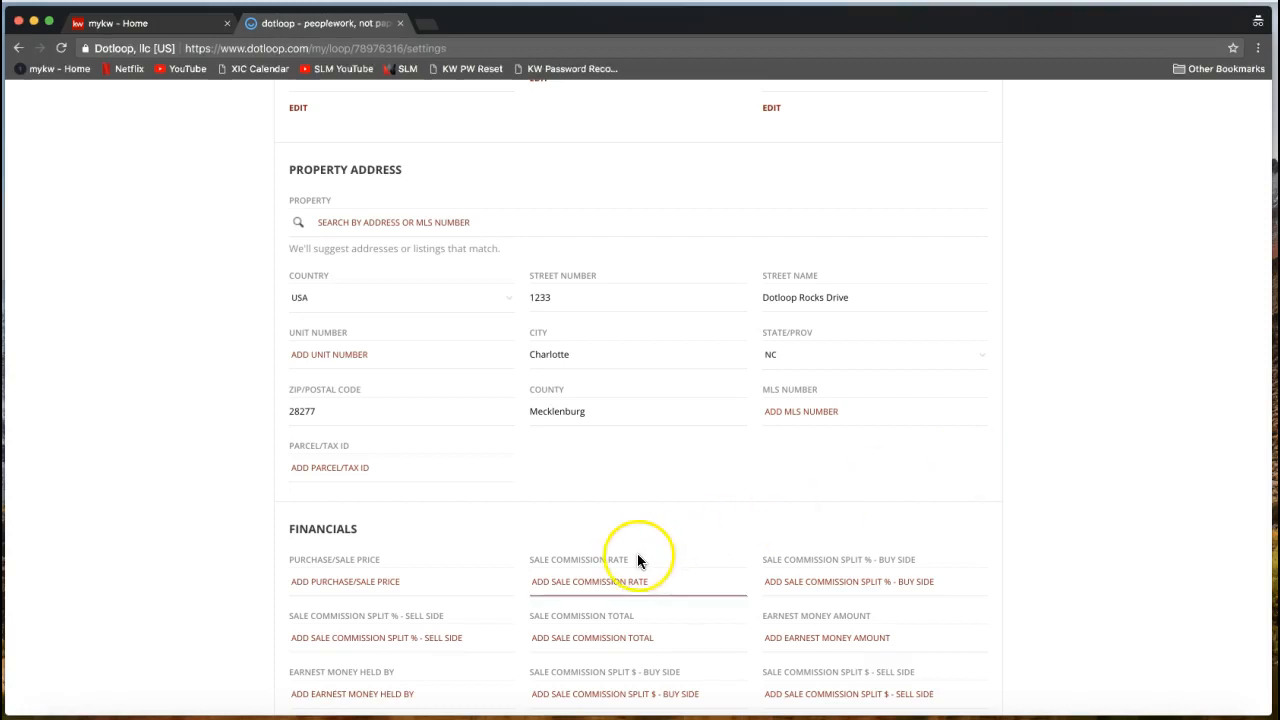
Review the loop settings' people, roles and property address.
{"action": "scroll", "coordinate": [472, 530], "scroll_direction": "down", "scroll_amount": 3}
{"action": "left_click", "coordinate": [364, 603]}
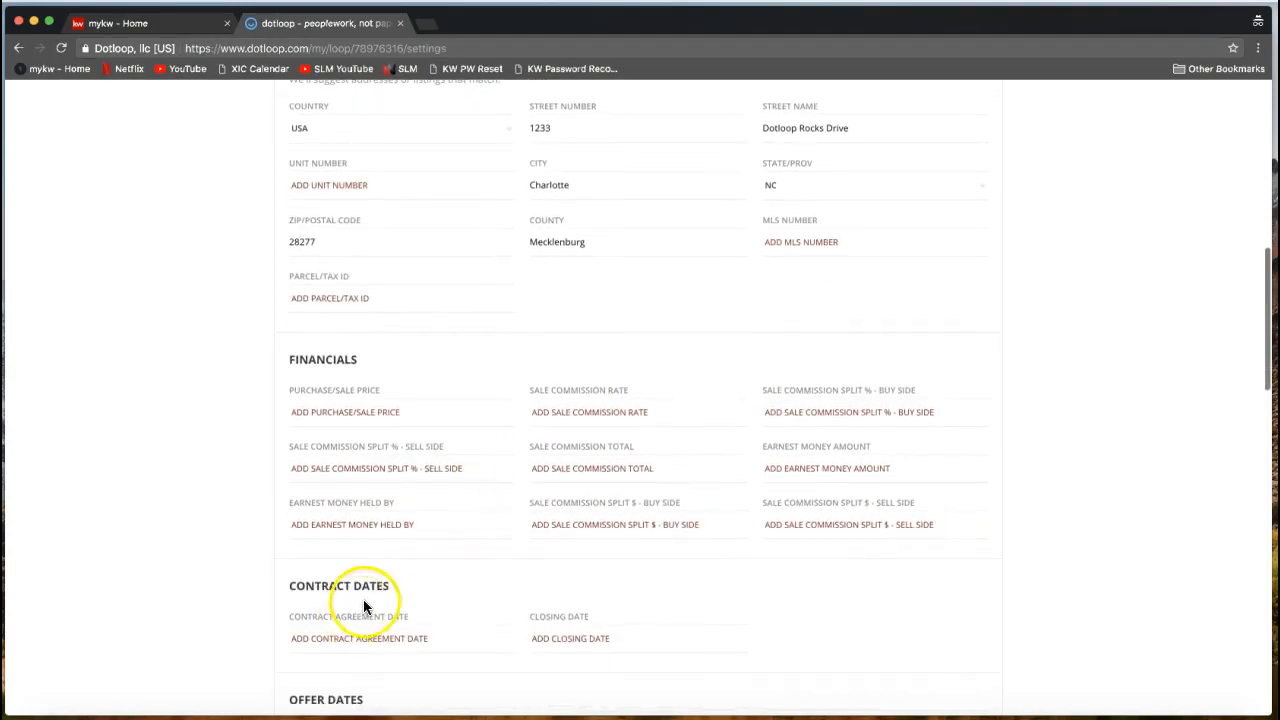
{"action": "scroll", "coordinate": [366, 568], "scroll_direction": "up", "scroll_amount": 2}
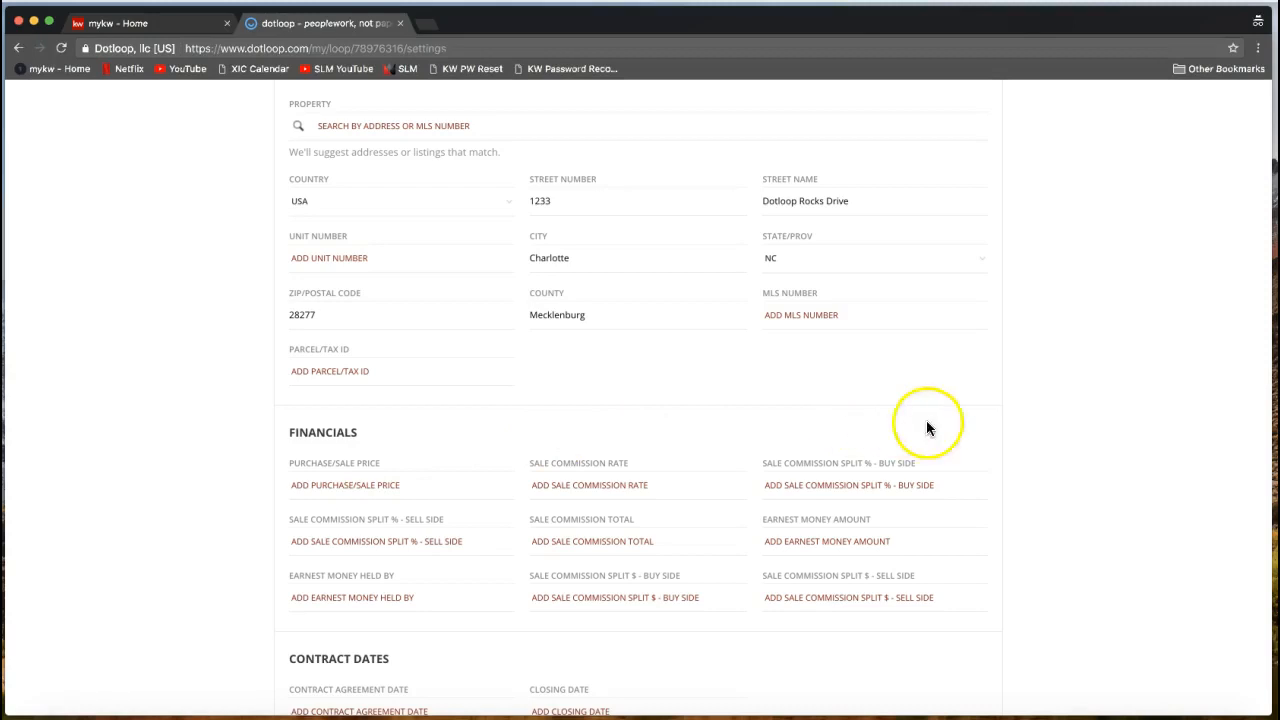
{"action": "scroll", "coordinate": [1068, 443], "scroll_direction": "down", "scroll_amount": 5}
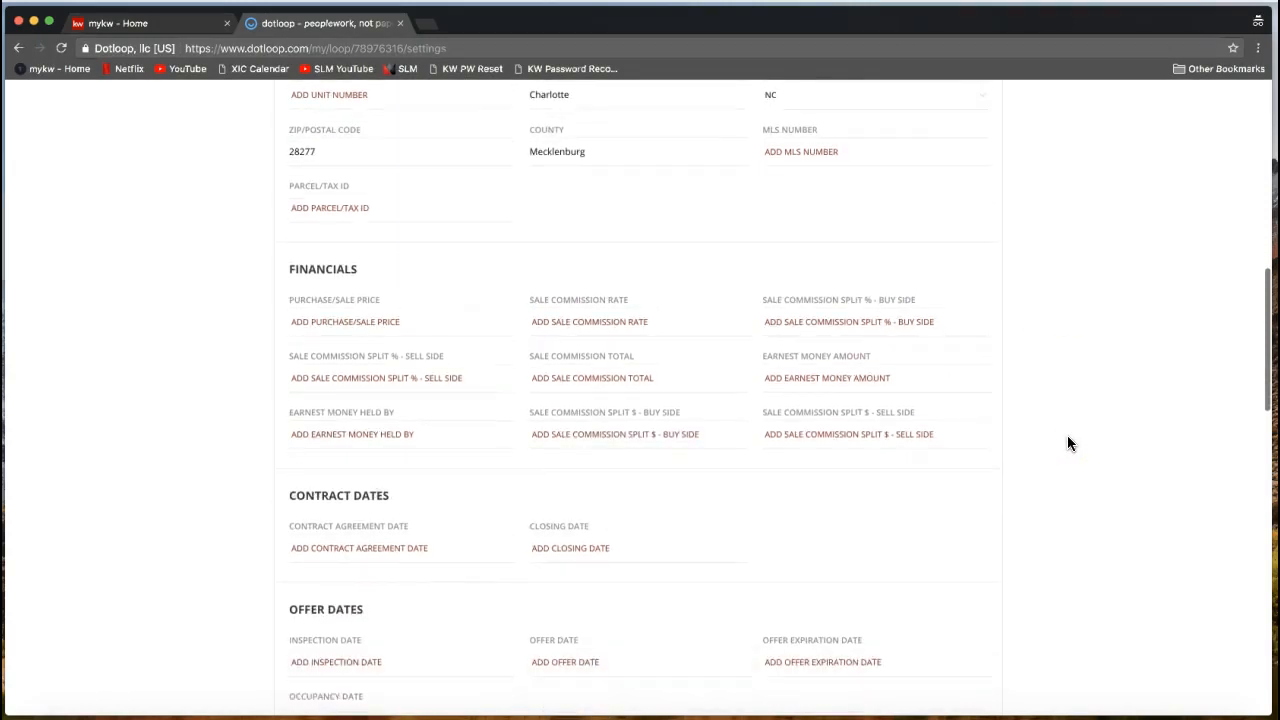
{"action": "scroll", "coordinate": [1068, 443], "scroll_direction": "down", "scroll_amount": 2}
{"action": "scroll", "coordinate": [1068, 443], "scroll_direction": "up", "scroll_amount": 3}
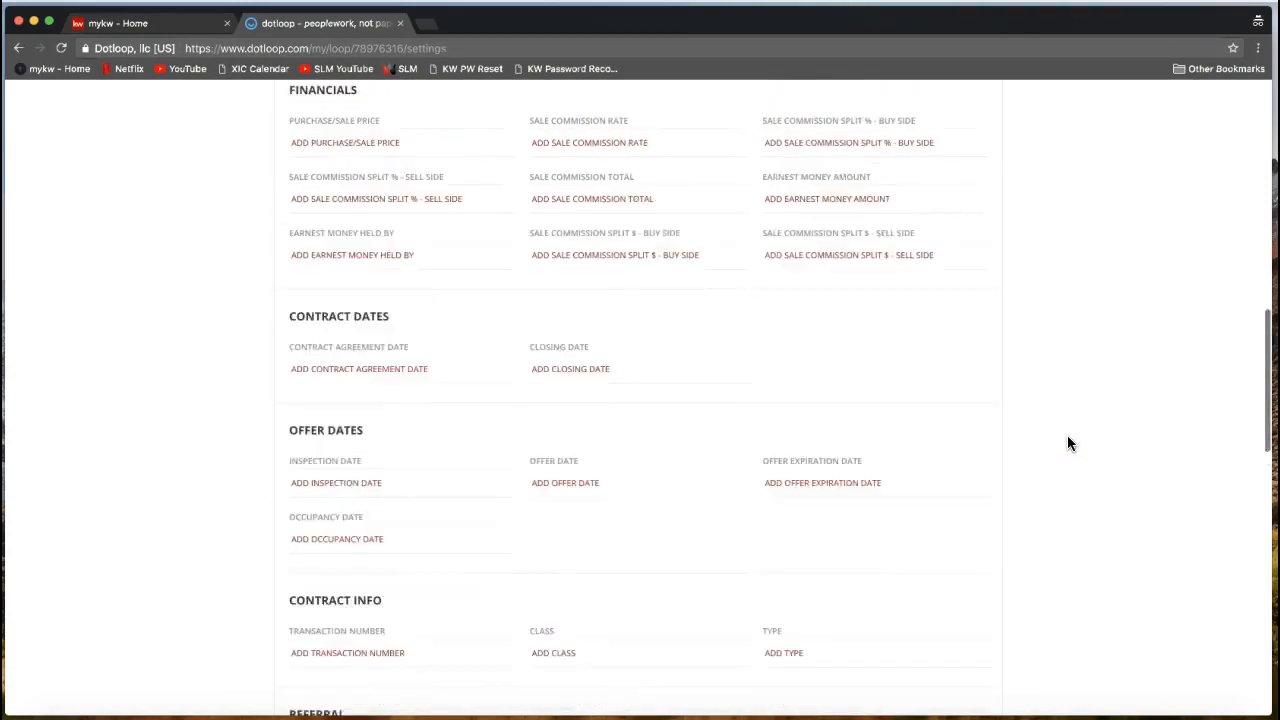
{"action": "scroll", "coordinate": [1068, 443], "scroll_direction": "up", "scroll_amount": 6}
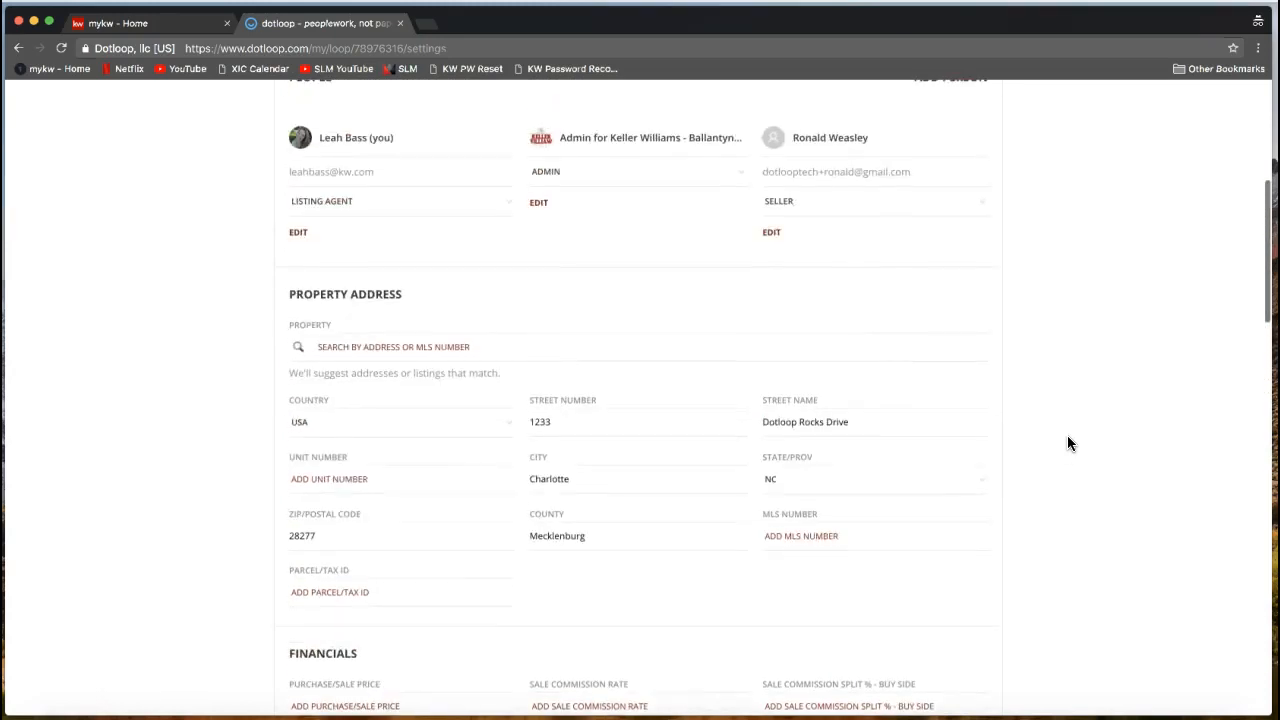
{"action": "scroll", "coordinate": [1068, 443], "scroll_direction": "up", "scroll_amount": 2}
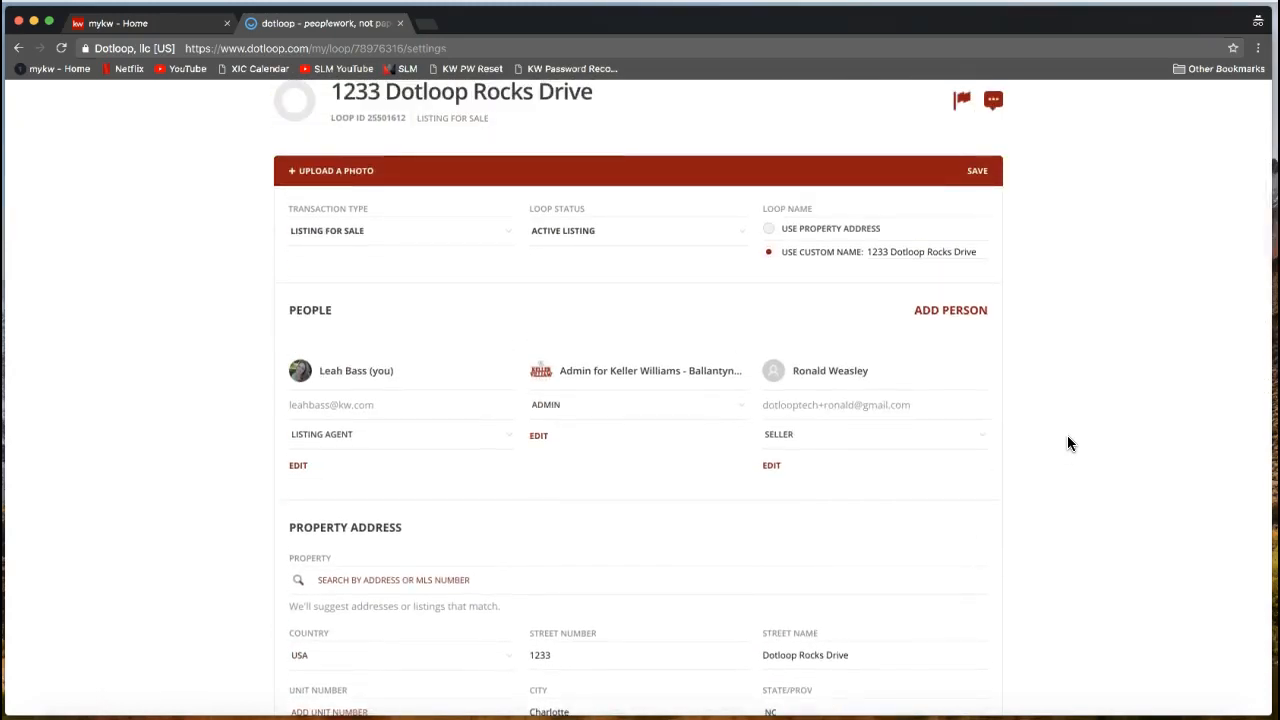
{"action": "scroll", "coordinate": [1068, 443], "scroll_direction": "up", "scroll_amount": 2}
Save the updated loop settings.
{"action": "left_click", "coordinate": [980, 298]}
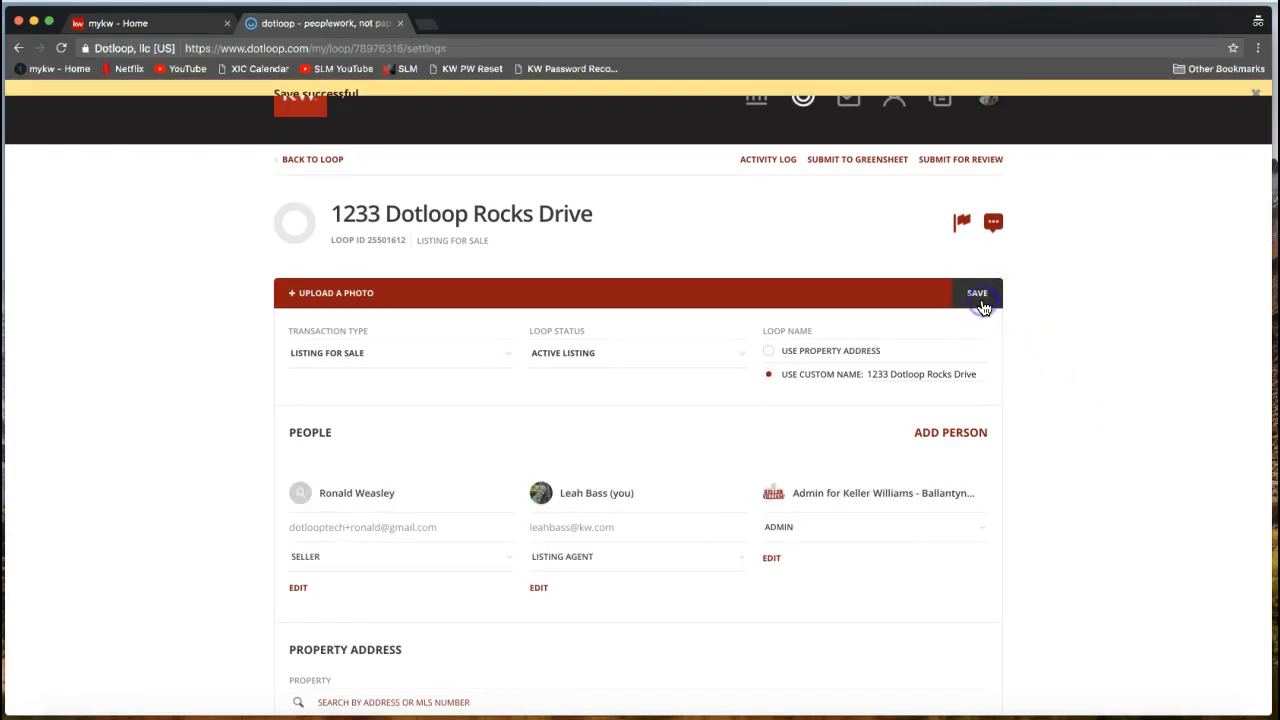
{"action": "left_click", "coordinate": [1012, 385]}
{"action": "scroll", "coordinate": [1012, 385], "scroll_direction": "up", "scroll_amount": 1}
{"action": "left_click", "coordinate": [980, 338]}
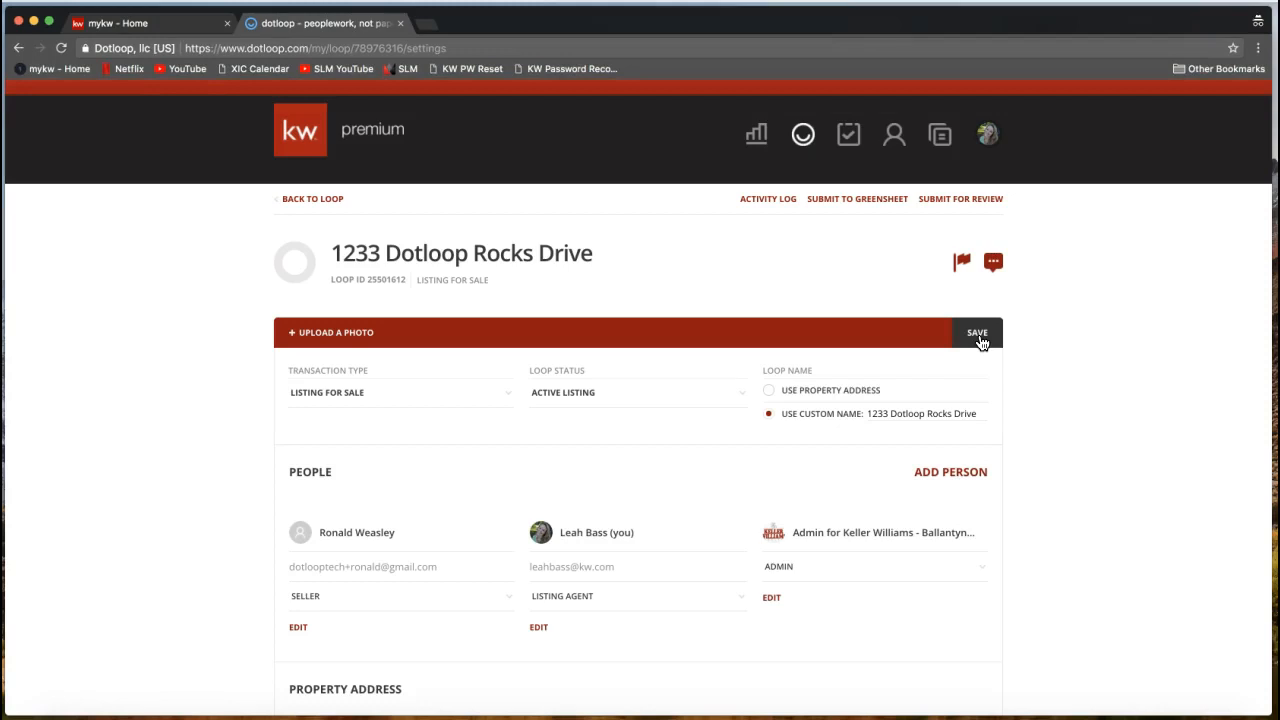
{"action": "left_click", "coordinate": [979, 343]}
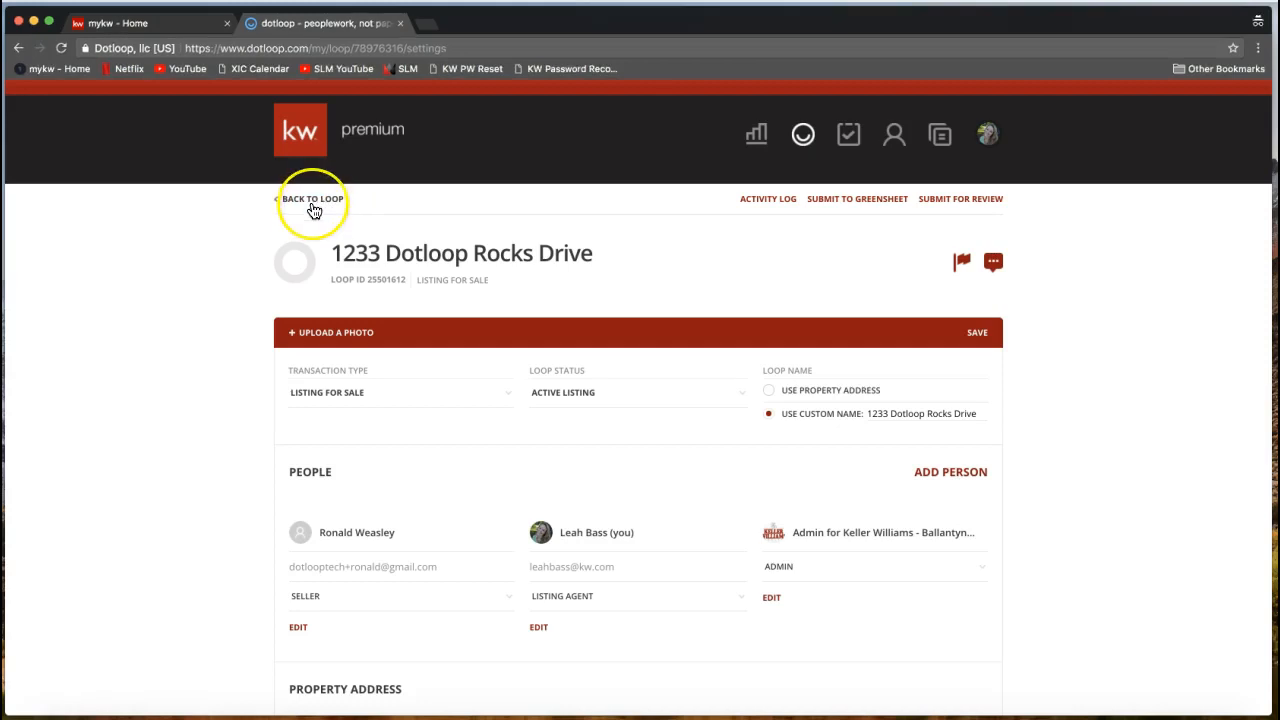
{"action": "left_click", "coordinate": [313, 206]}
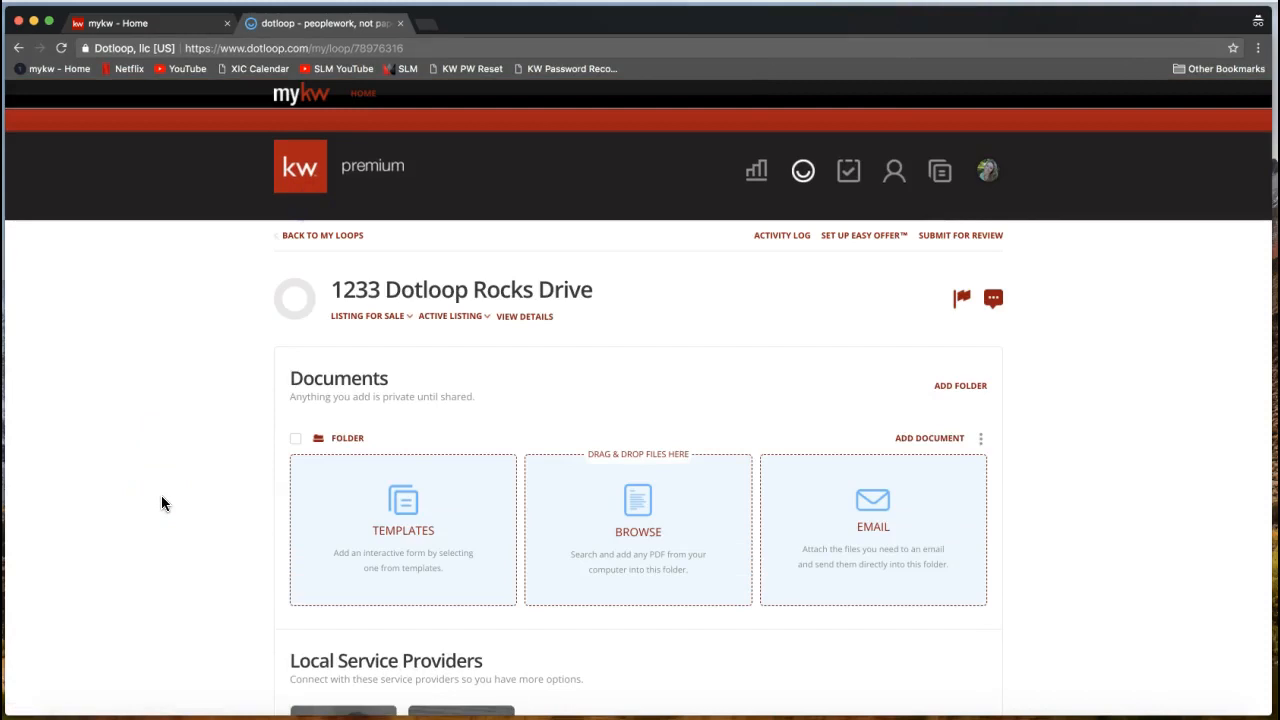
{"action": "scroll", "coordinate": [161, 495], "scroll_direction": "down", "scroll_amount": 2}
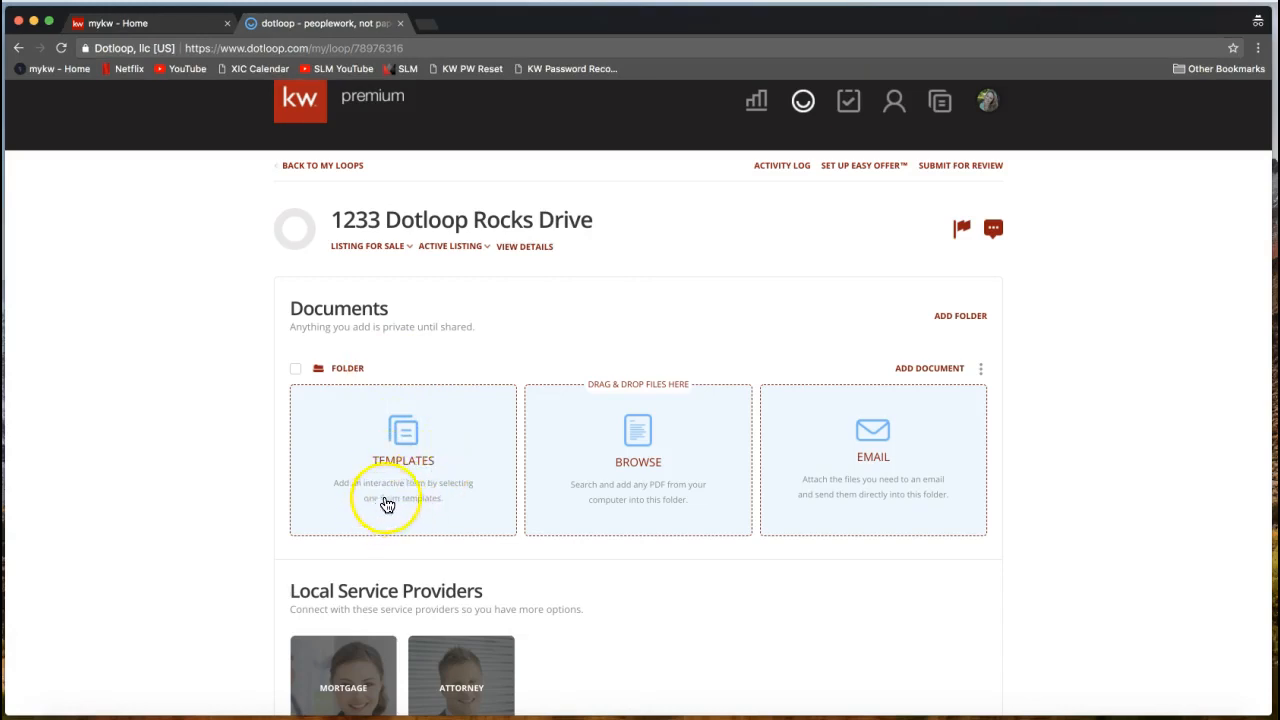
{"action": "scroll", "coordinate": [405, 452], "scroll_direction": "up", "scroll_amount": 1}
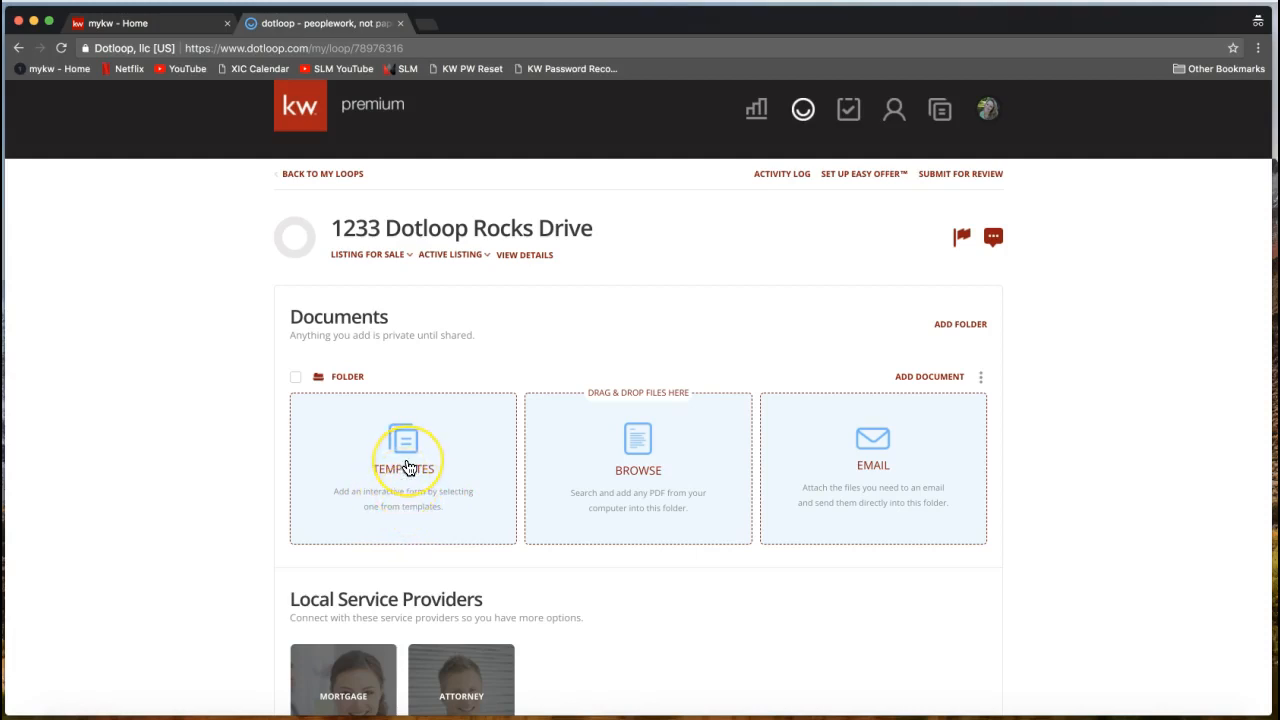
Browse the document templates and show the NCAR 2017 folder's forms.
{"action": "left_click", "coordinate": [408, 468]}
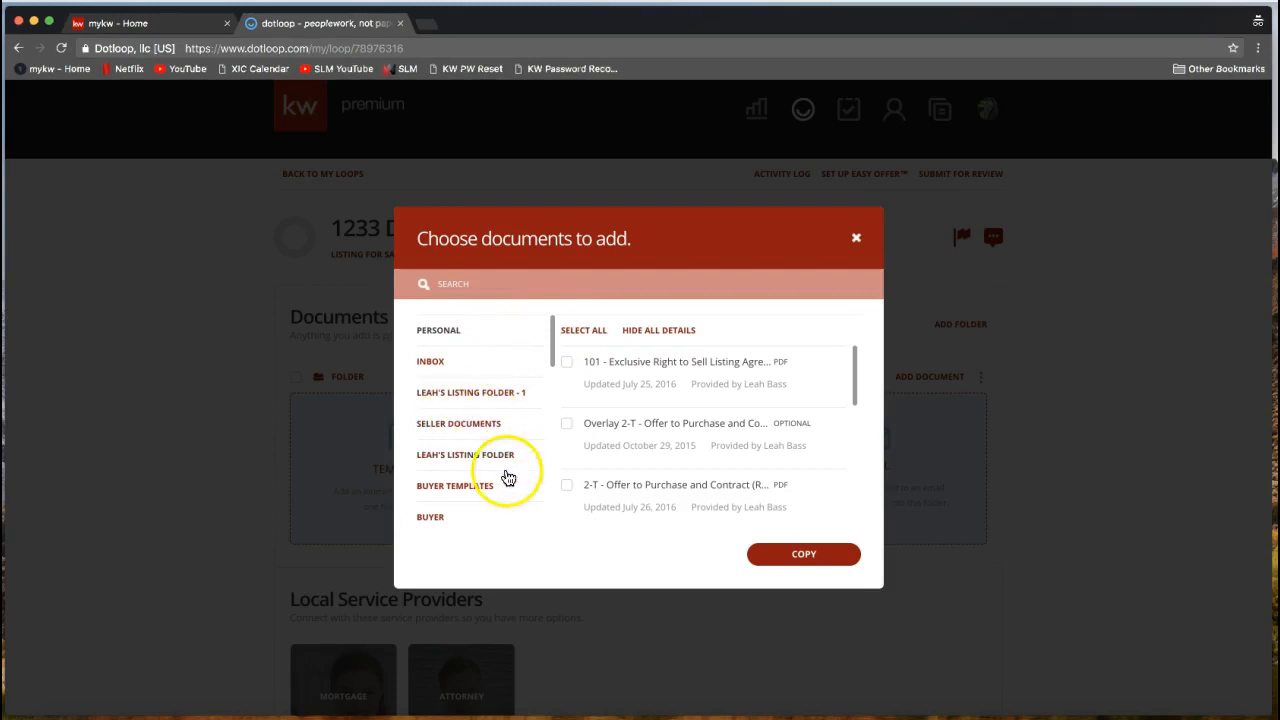
{"action": "left_click_drag", "start_coordinate": [555, 354], "coordinate": [556, 388]}
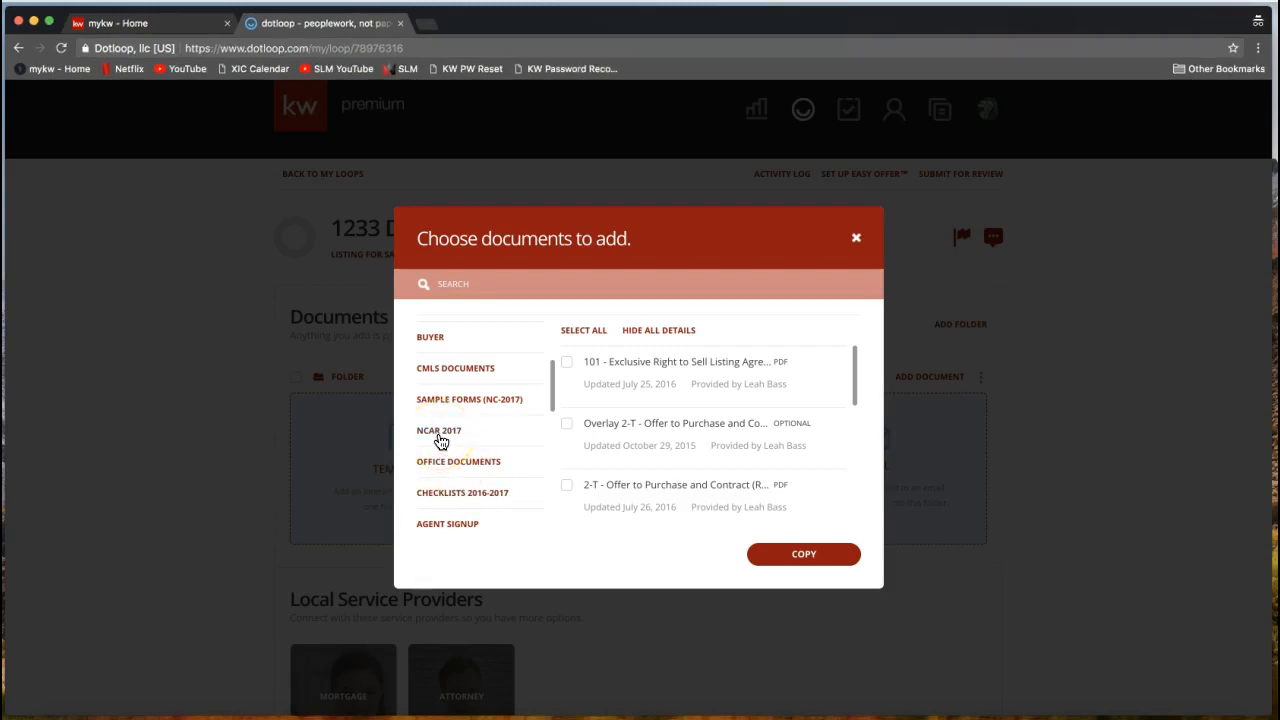
{"action": "left_click", "coordinate": [440, 437]}
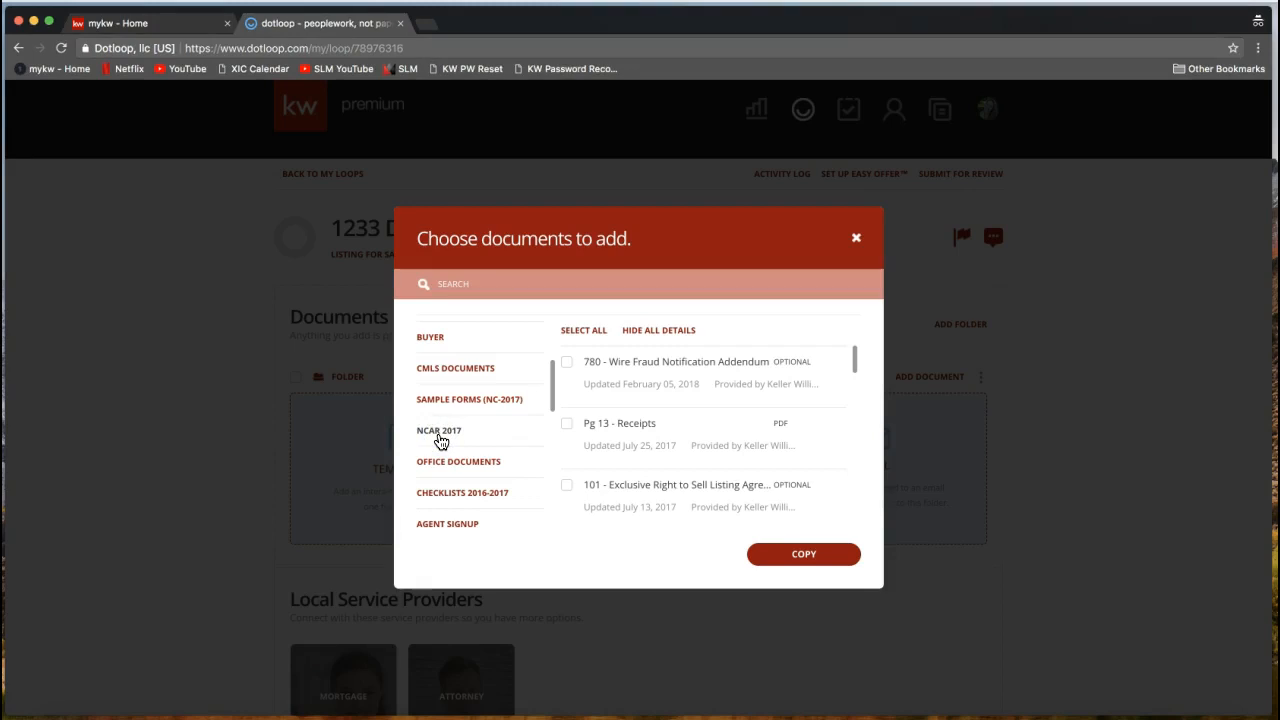
{"action": "left_click", "coordinate": [442, 438]}
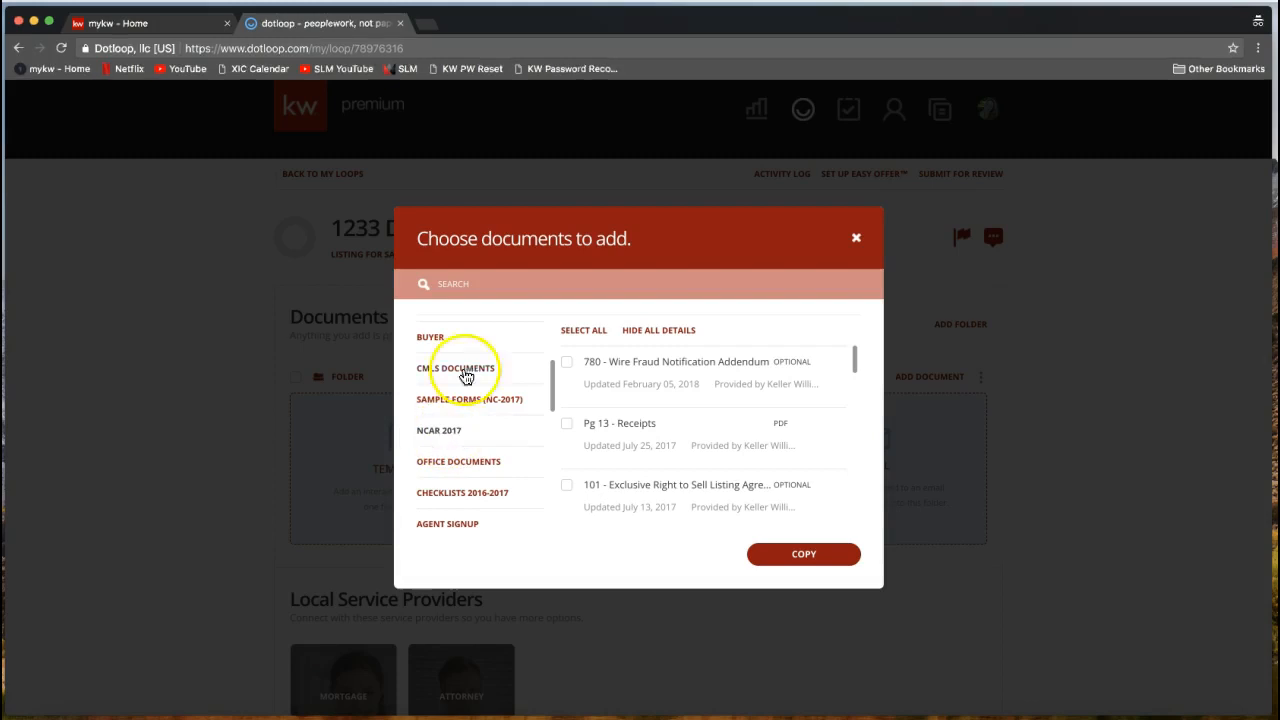
Search 'listing' and select only form 101 Exclusive Right to Sell Listing Agreement.
{"action": "left_click", "coordinate": [481, 285]}
{"action": "left_click", "coordinate": [452, 286]}
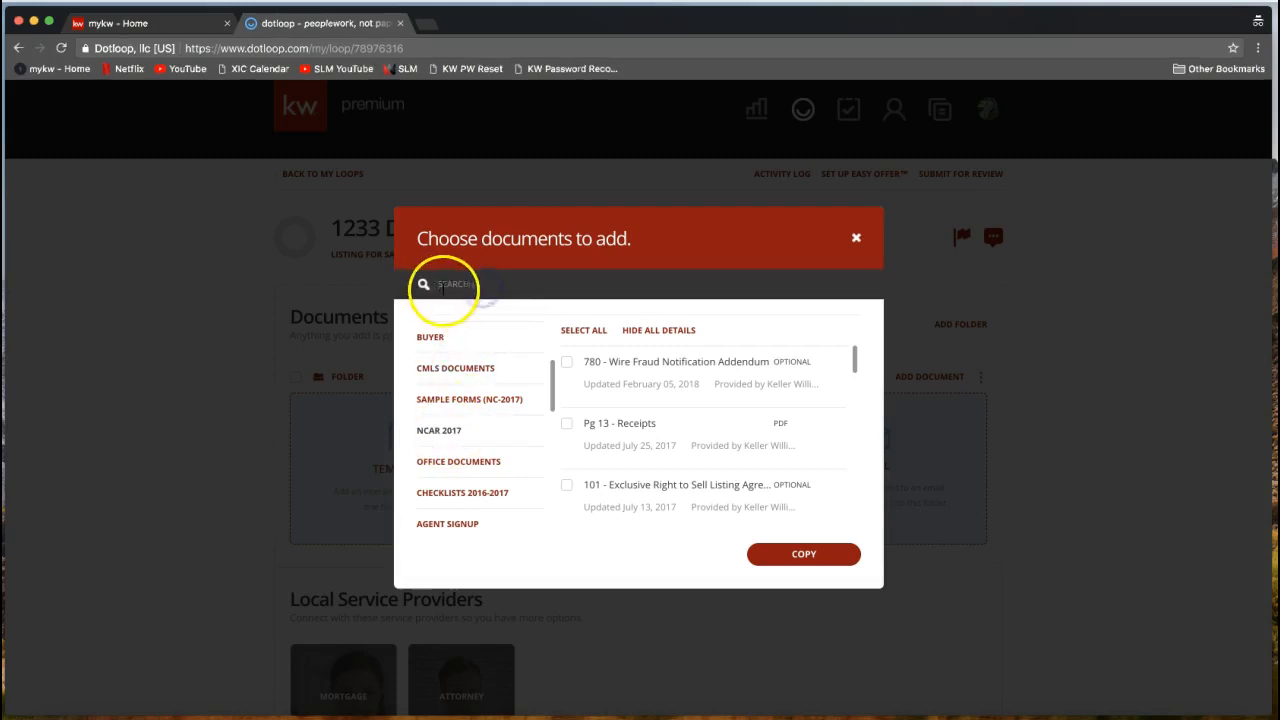
{"action": "type", "text": "listing"}
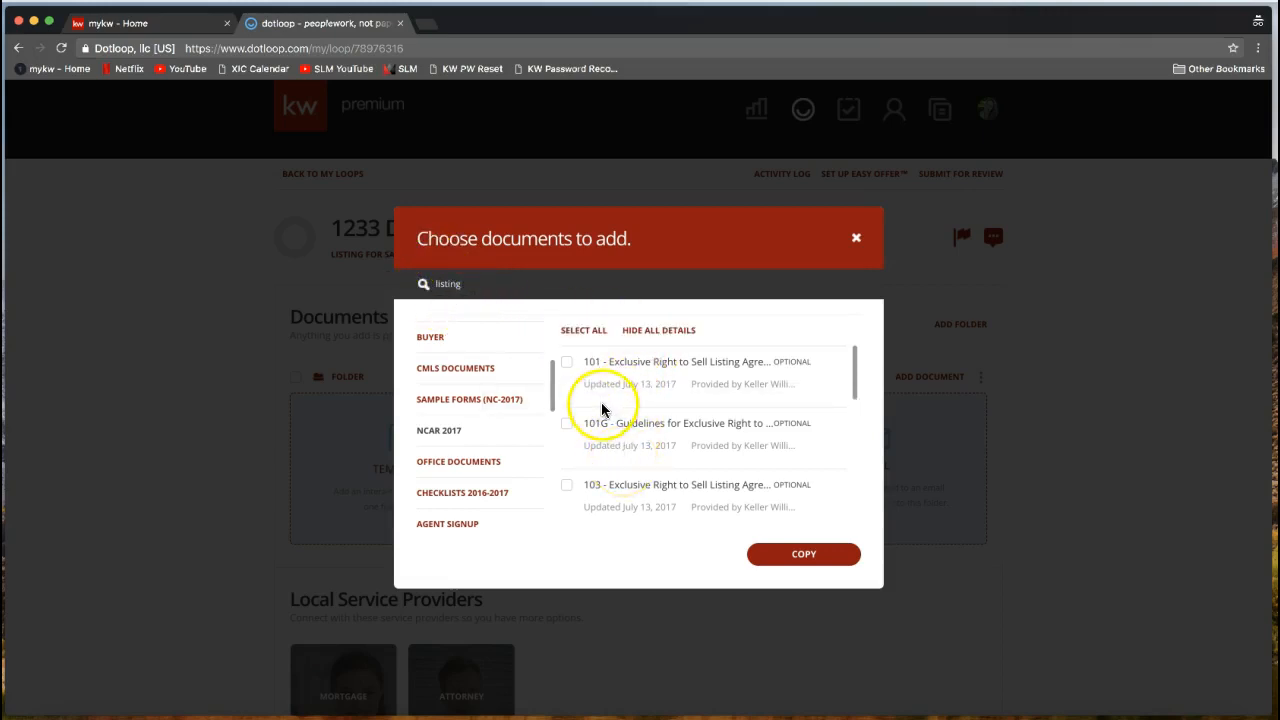
{"action": "left_click", "coordinate": [567, 365]}
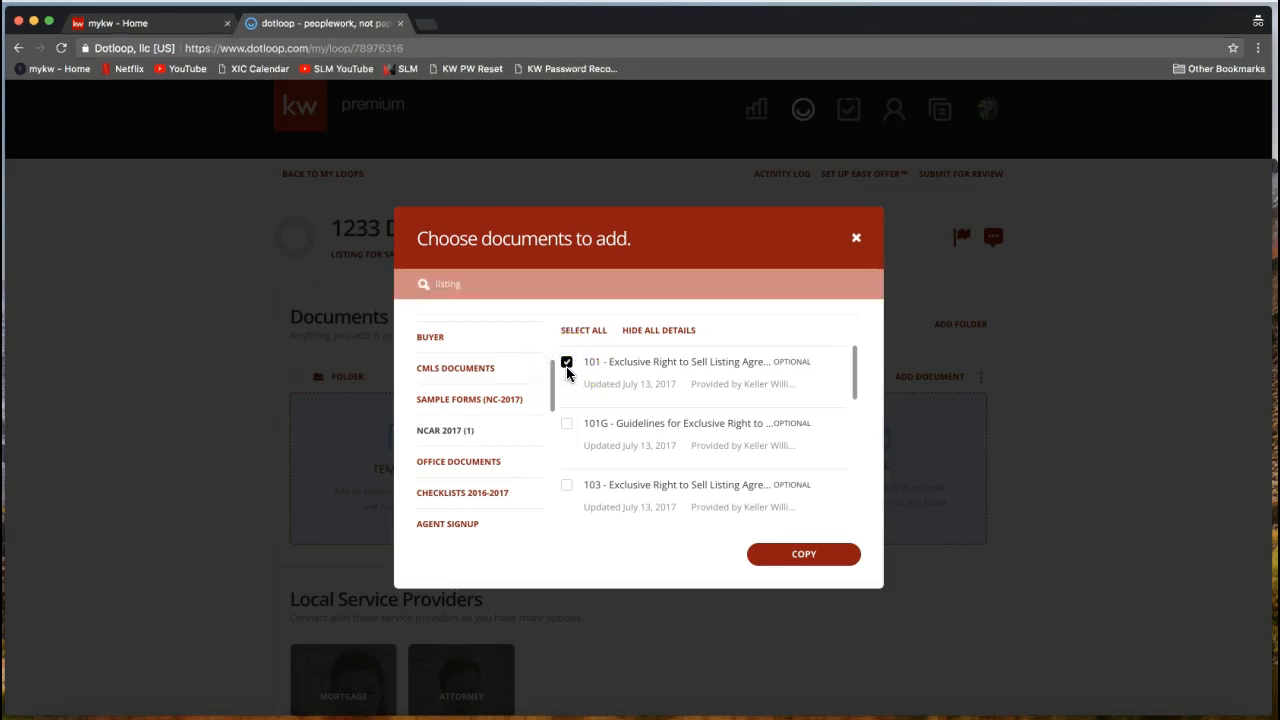
{"action": "left_click", "coordinate": [567, 433]}
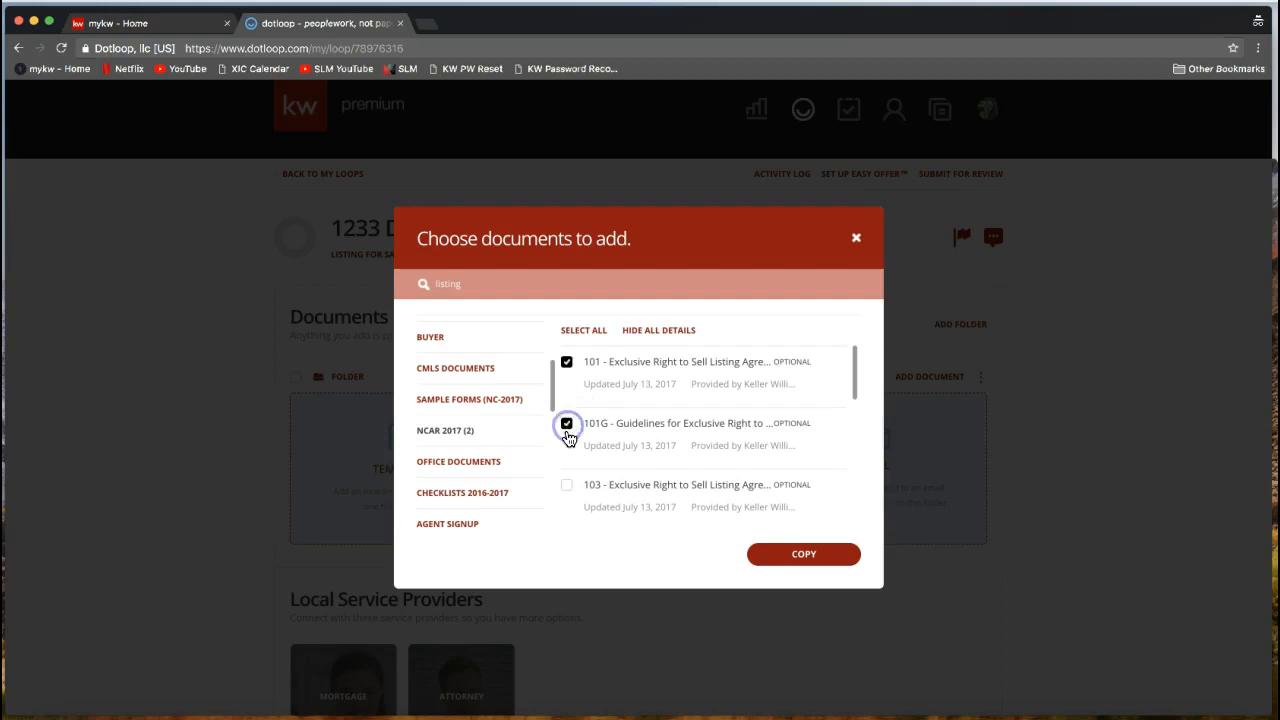
{"action": "left_click", "coordinate": [567, 428]}
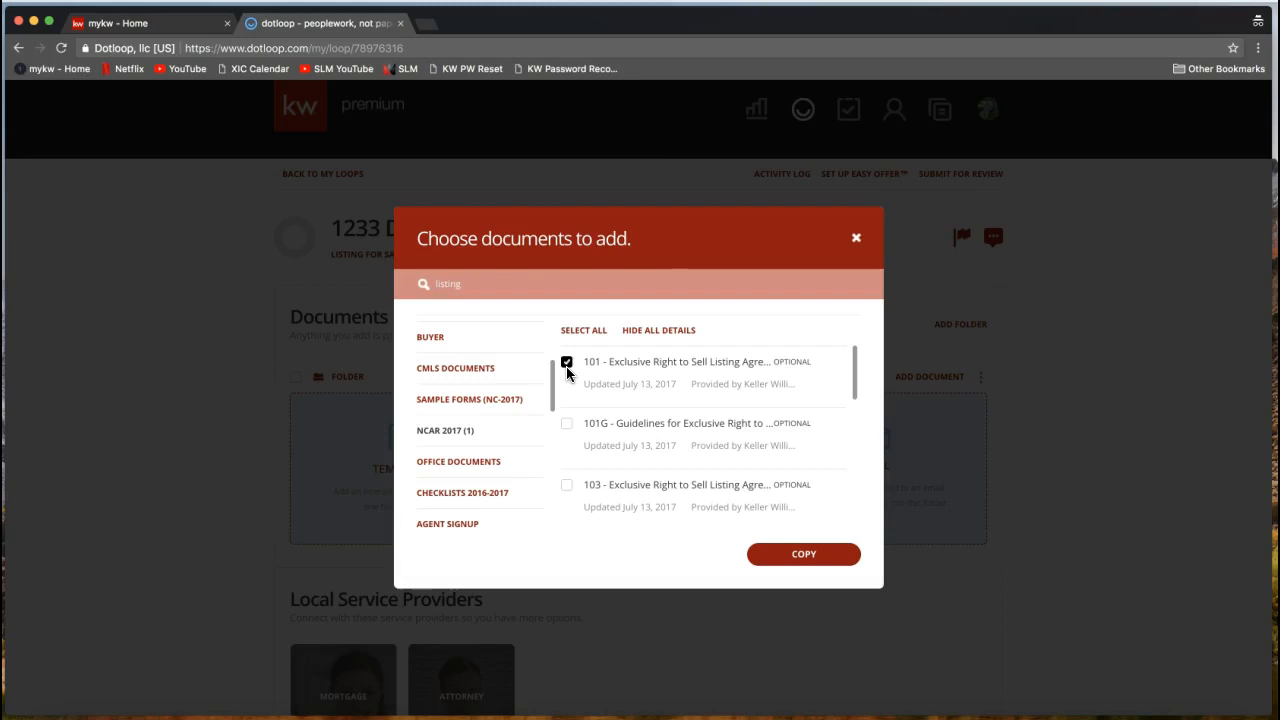
{"action": "left_click", "coordinate": [568, 372]}
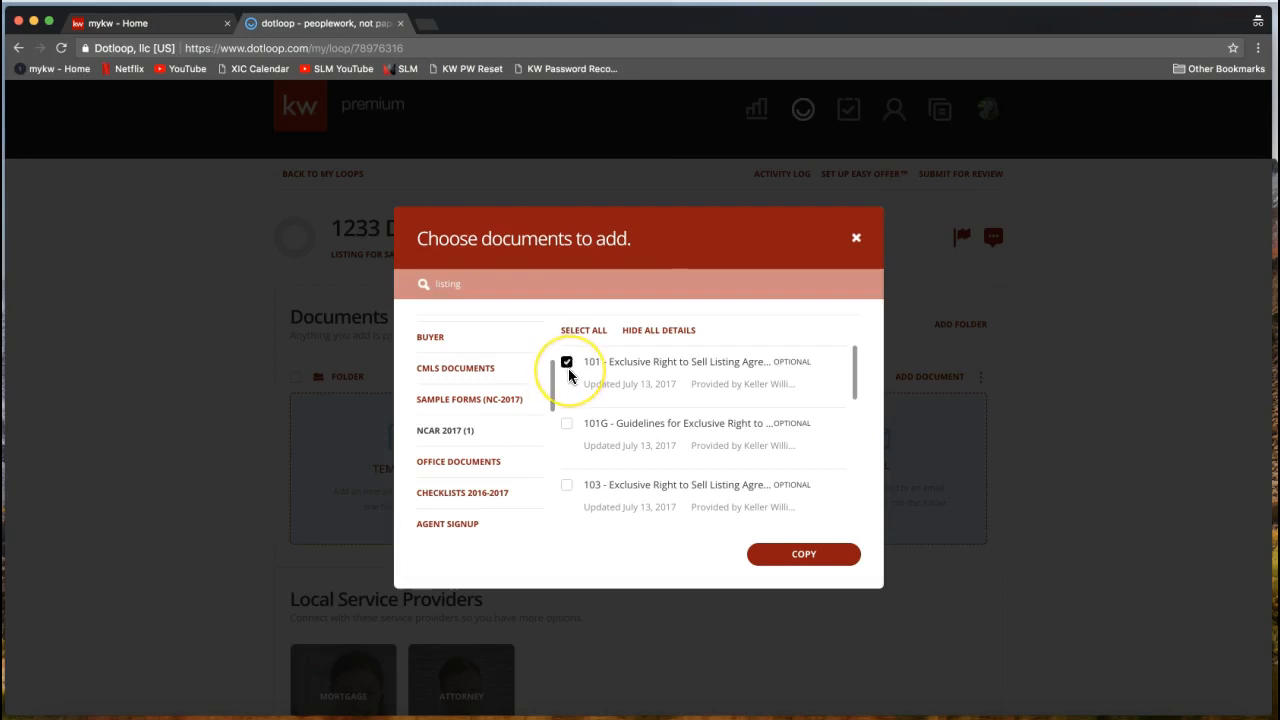
{"action": "left_click", "coordinate": [640, 372]}
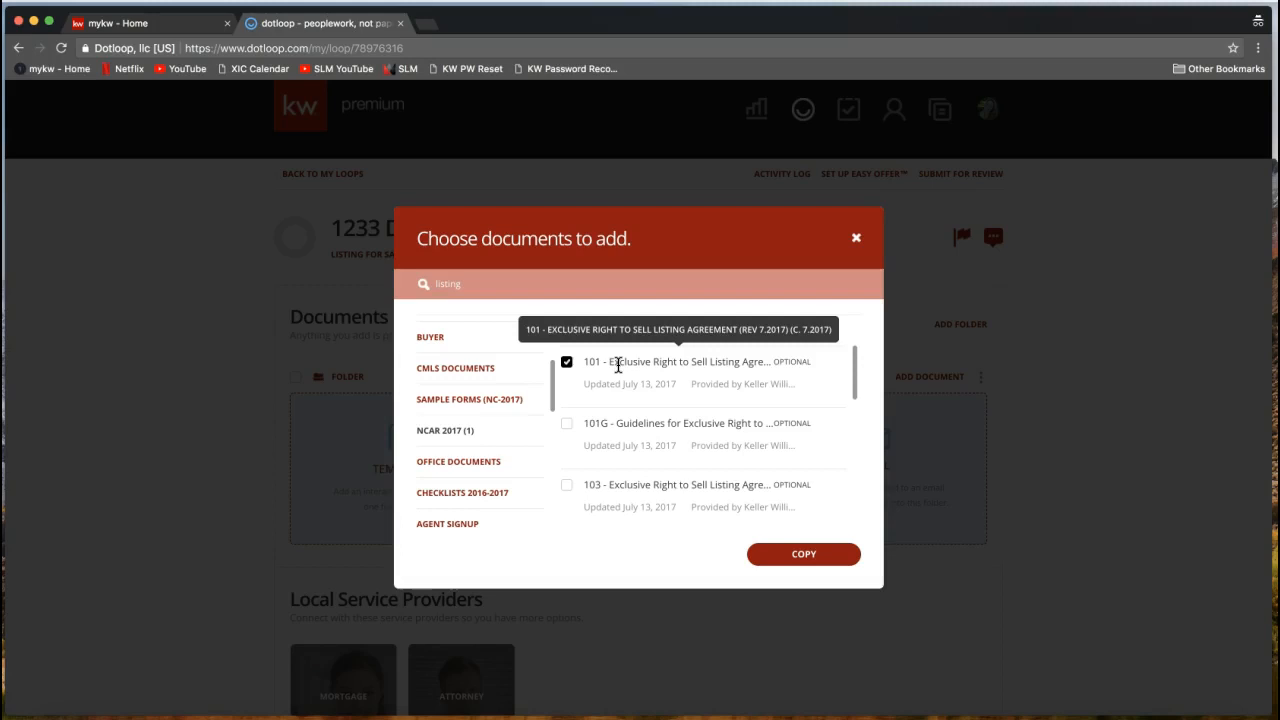
Copy form 101 into the loop and acknowledge the finished import.
{"action": "left_click", "coordinate": [804, 558]}
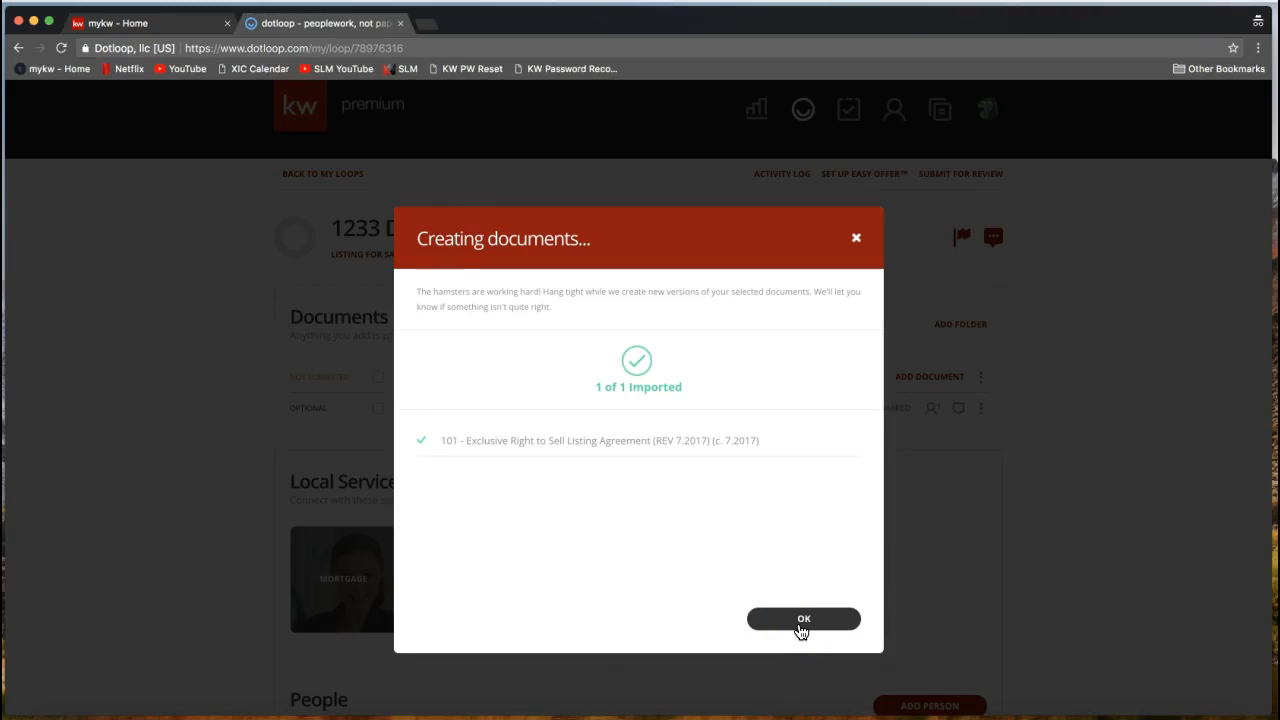
{"action": "left_click", "coordinate": [803, 620]}
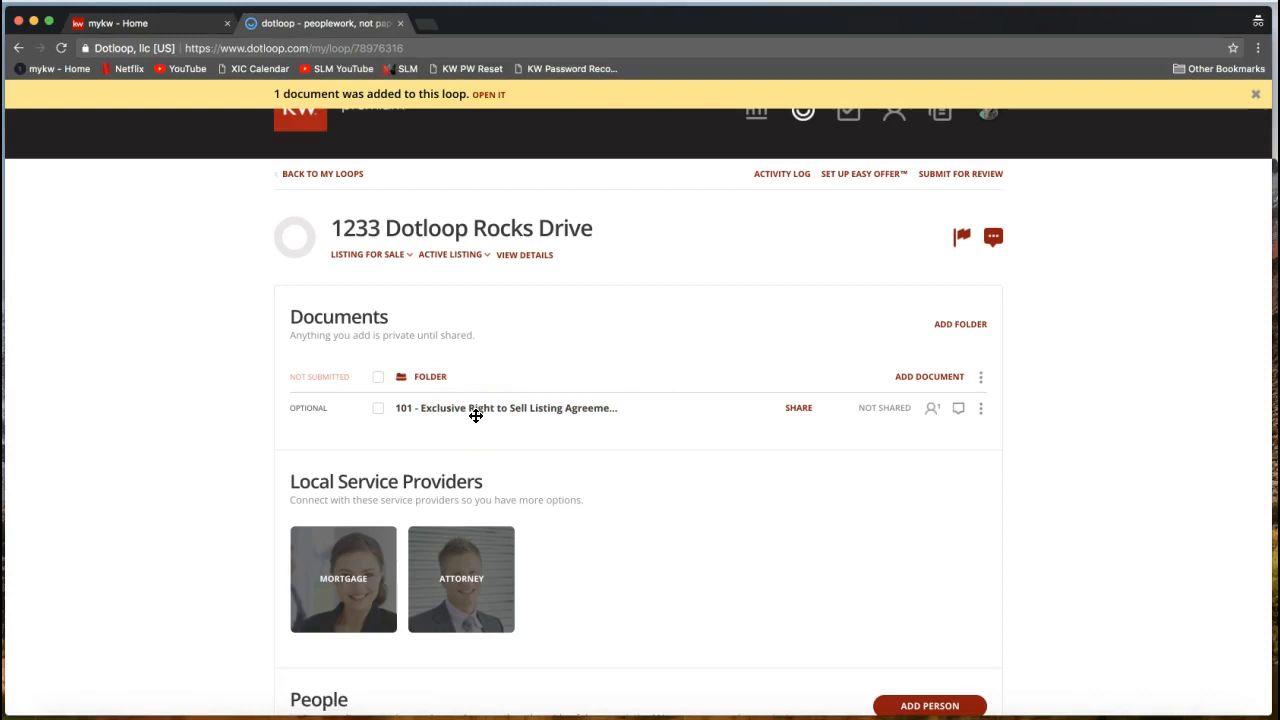
{"action": "left_click", "coordinate": [531, 456]}
Open the 101 Exclusive Right to Sell Listing Agreement from the loop's Documents list.
{"action": "left_click", "coordinate": [499, 408]}
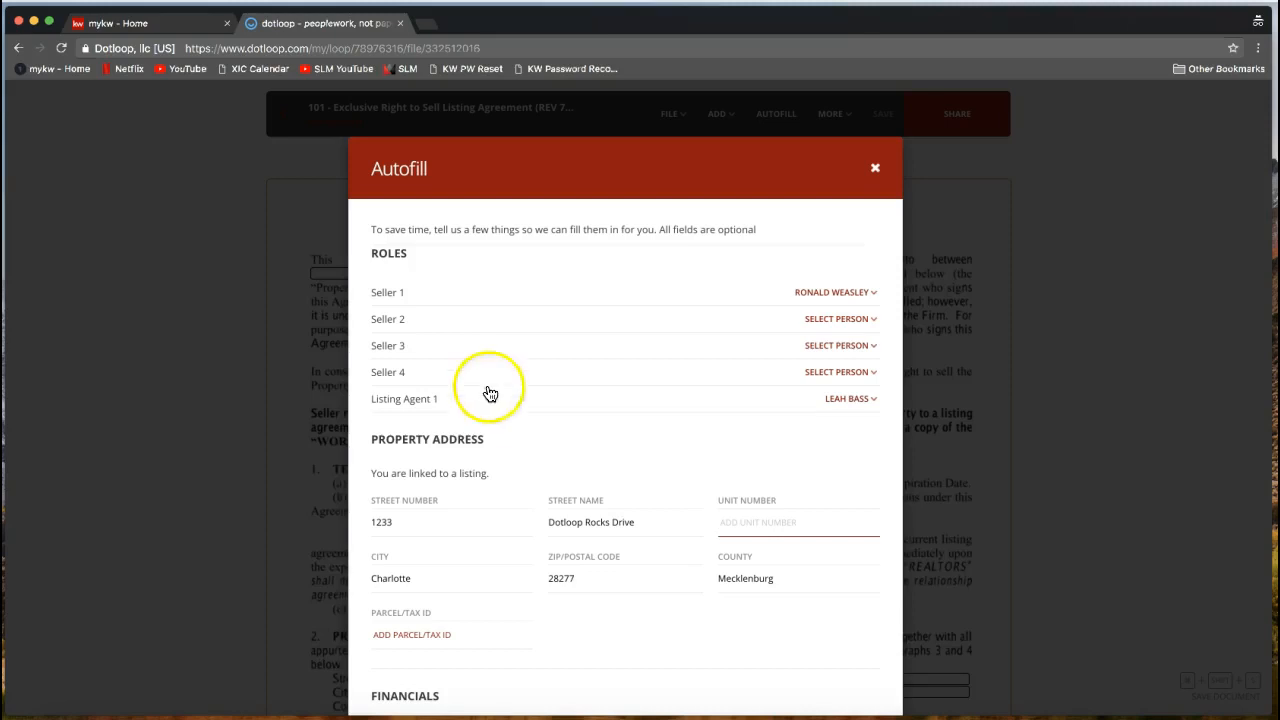
{"action": "left_click_drag", "start_coordinate": [367, 169], "coordinate": [431, 178]}
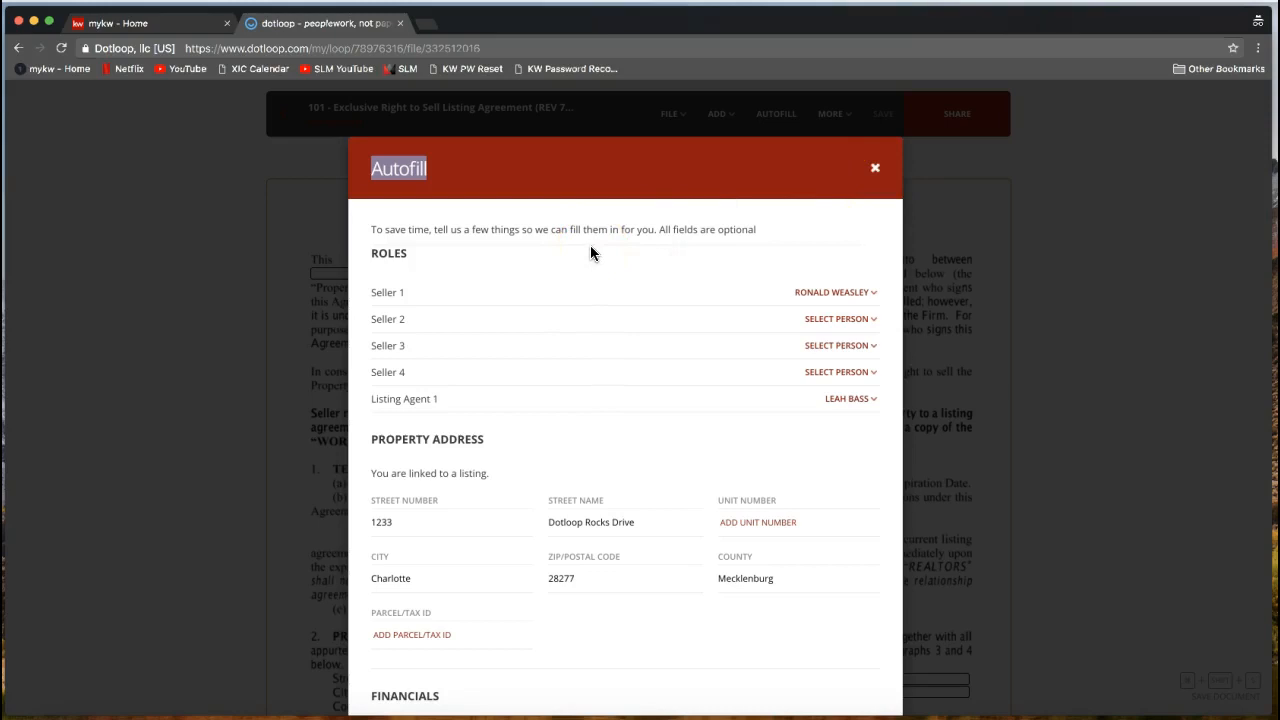
{"action": "double_click", "coordinate": [386, 255]}
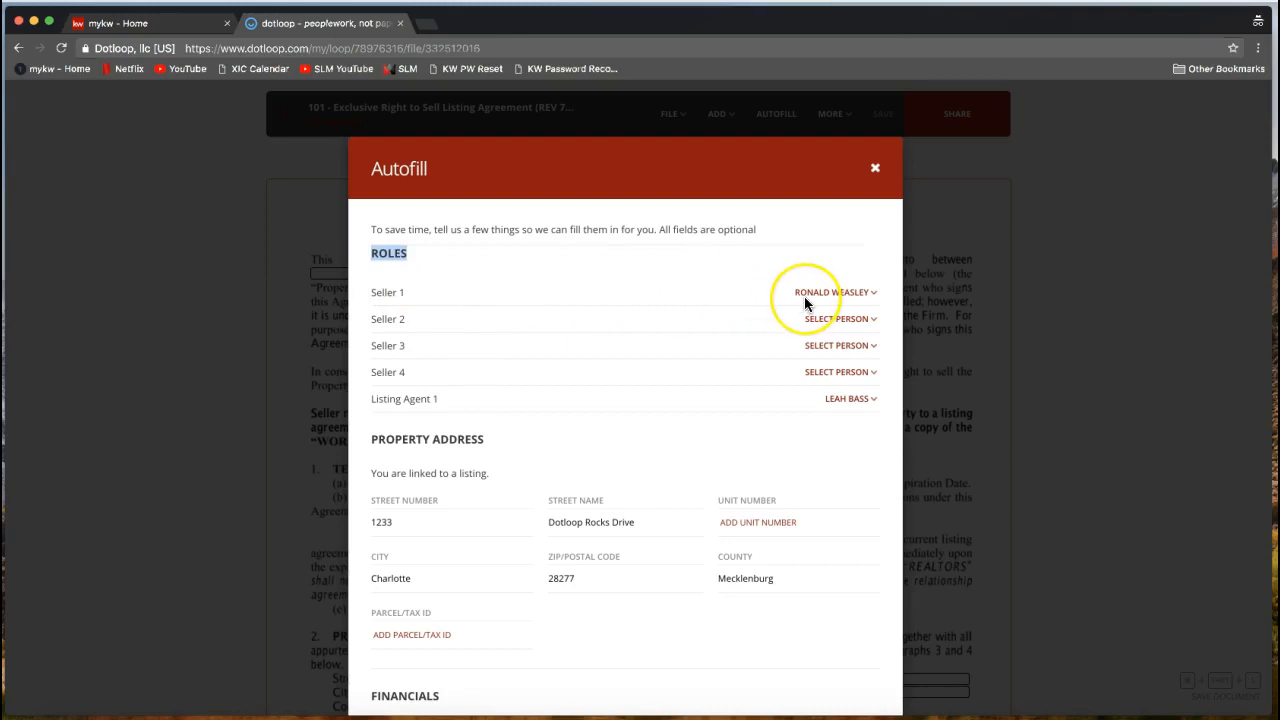
{"action": "left_click", "coordinate": [815, 257]}
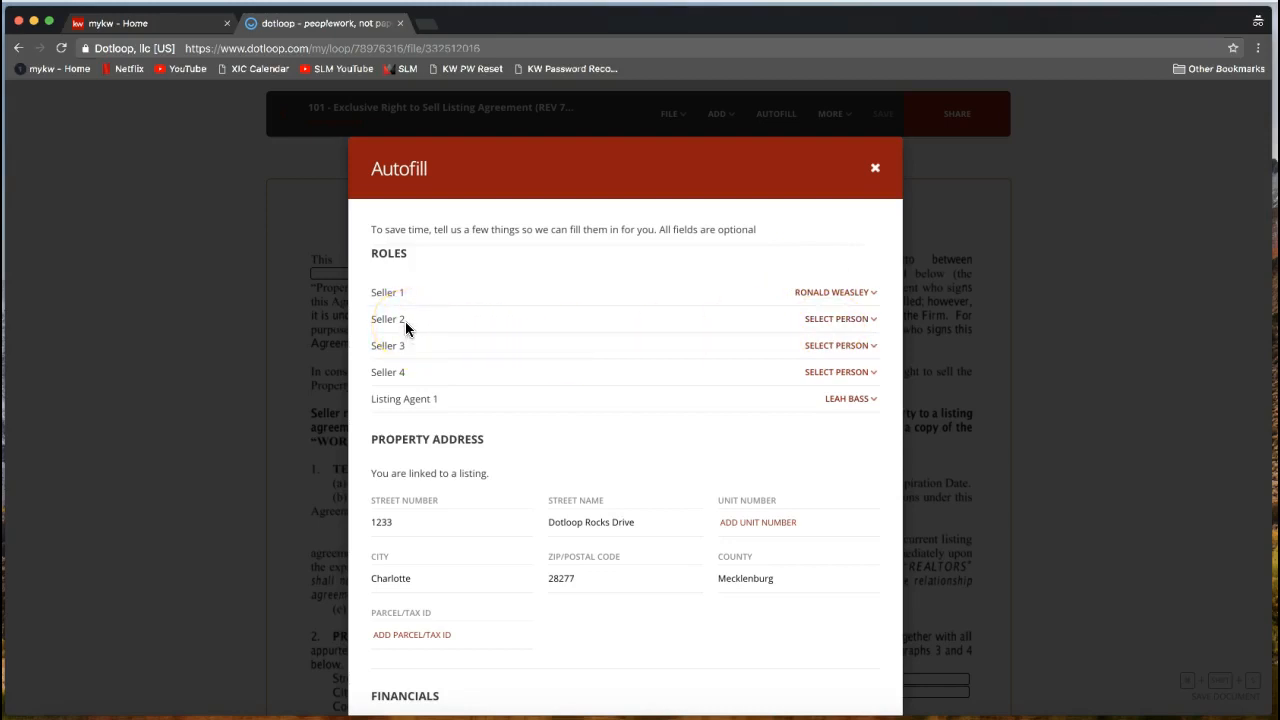
{"action": "left_click", "coordinate": [825, 328]}
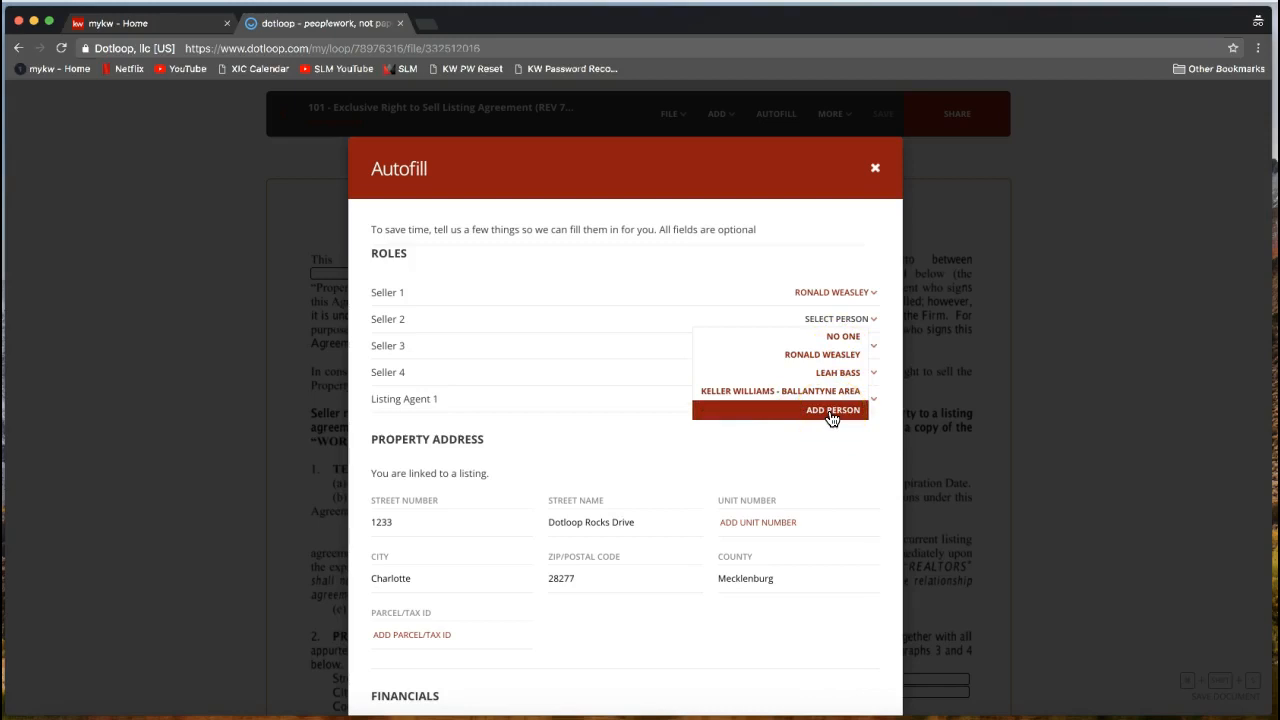
{"action": "left_click", "coordinate": [692, 240]}
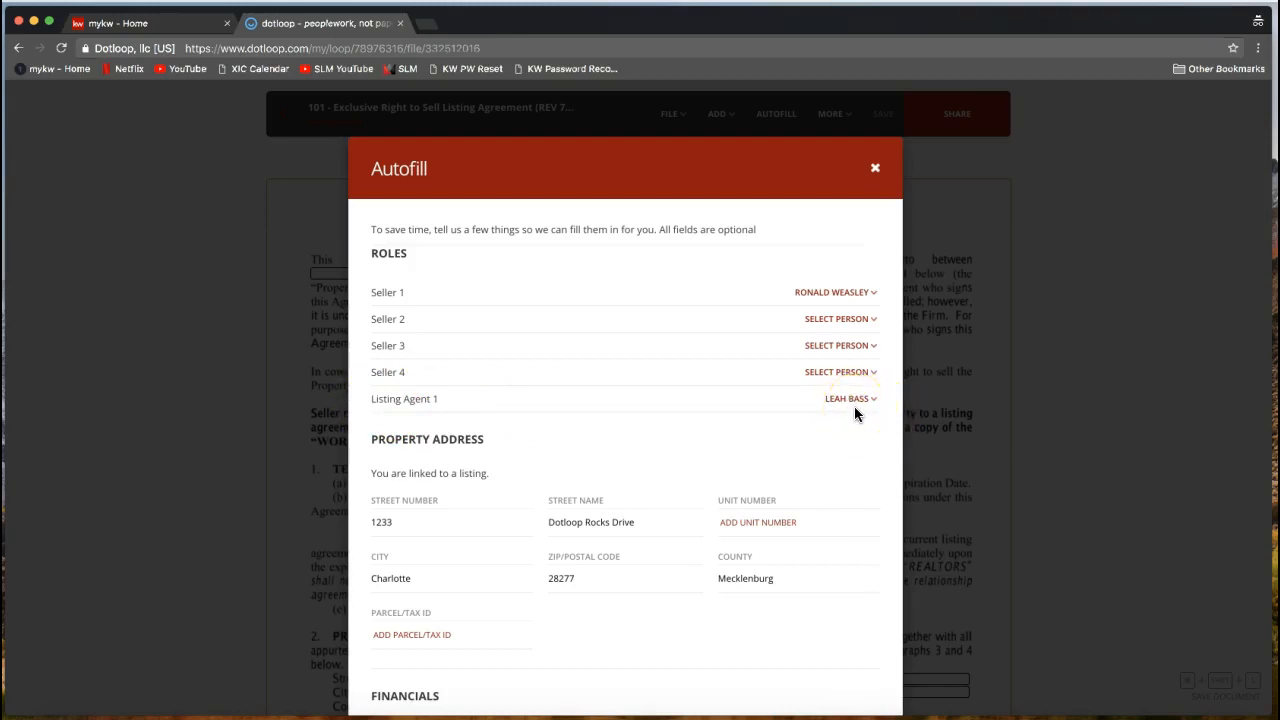
Review the listing agent's Autofill details, leaving the sale commission rate empty.
{"action": "scroll", "coordinate": [854, 406], "scroll_direction": "down", "scroll_amount": 5}
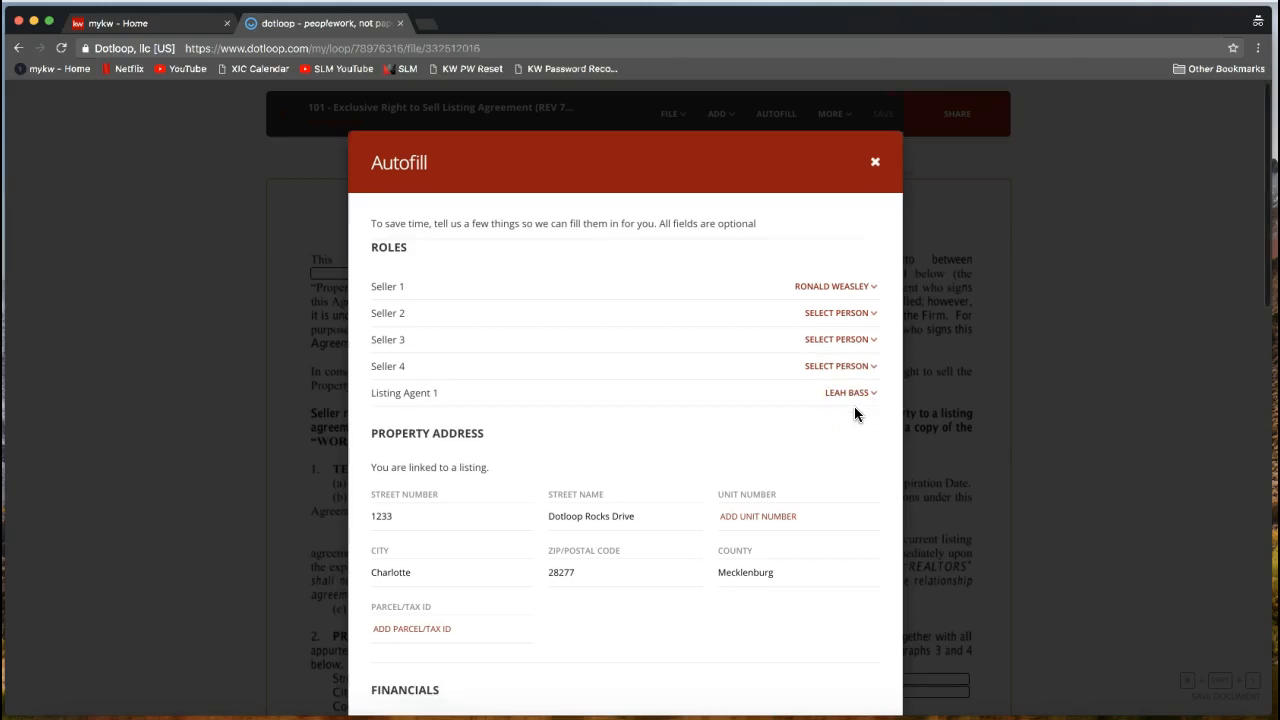
{"action": "scroll", "coordinate": [854, 406], "scroll_direction": "down", "scroll_amount": 3}
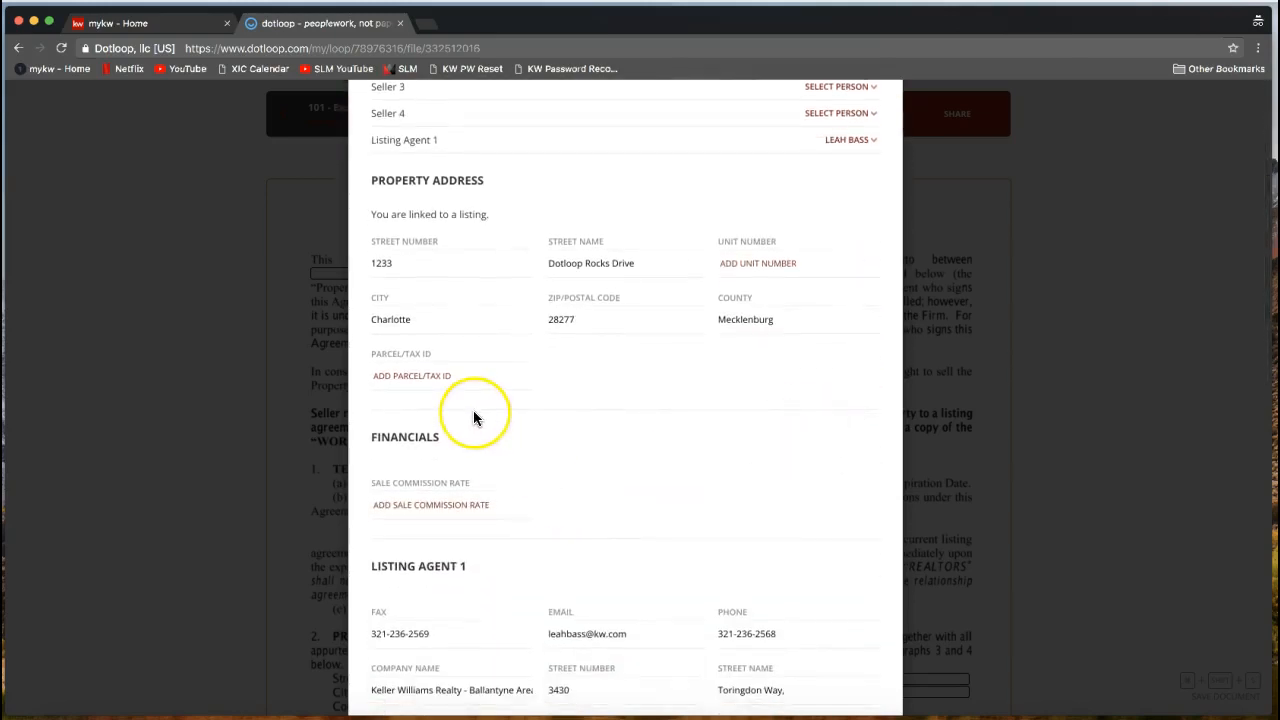
{"action": "left_click", "coordinate": [473, 408]}
{"action": "scroll", "coordinate": [594, 402], "scroll_direction": "down", "scroll_amount": 5}
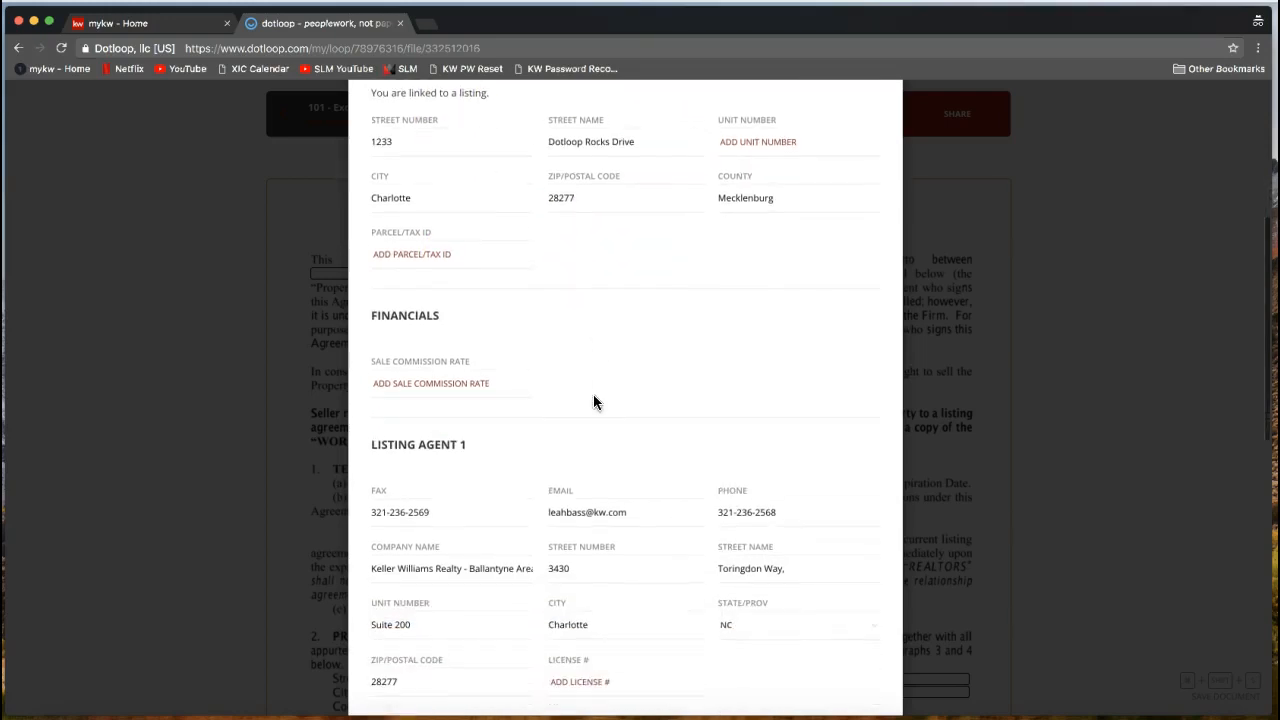
{"action": "left_click", "coordinate": [444, 345]}
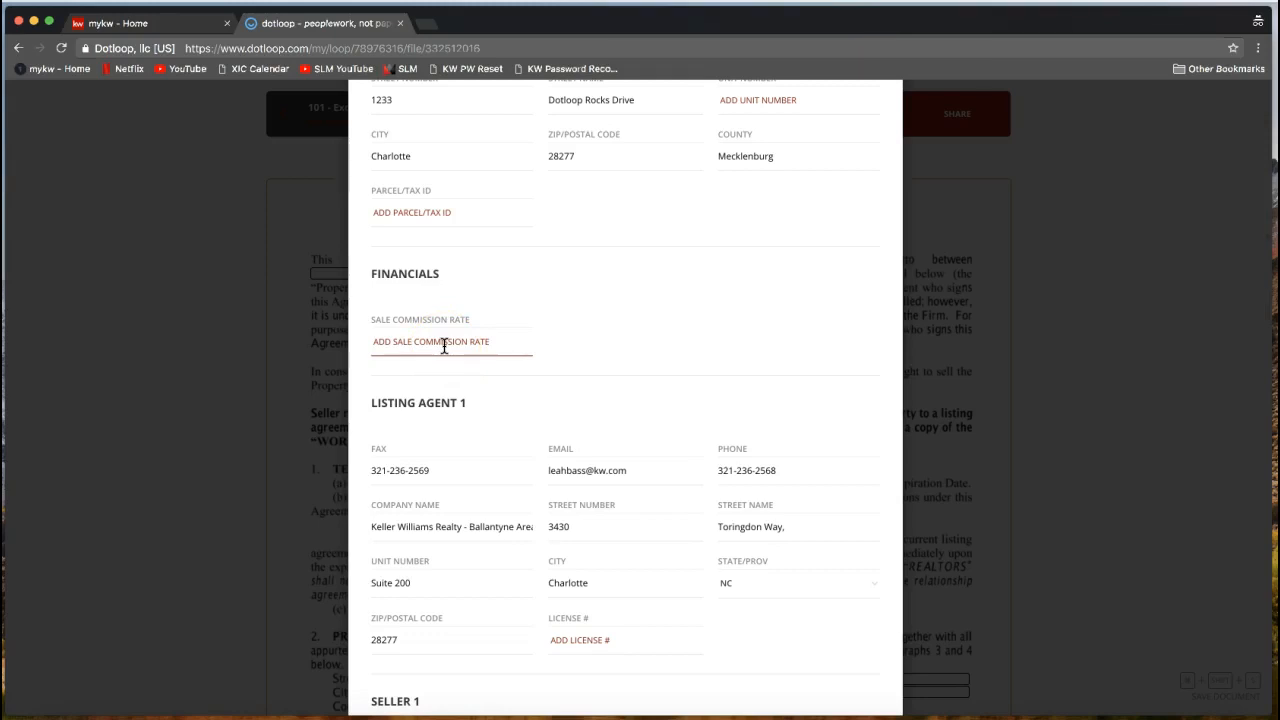
{"action": "left_click", "coordinate": [378, 341]}
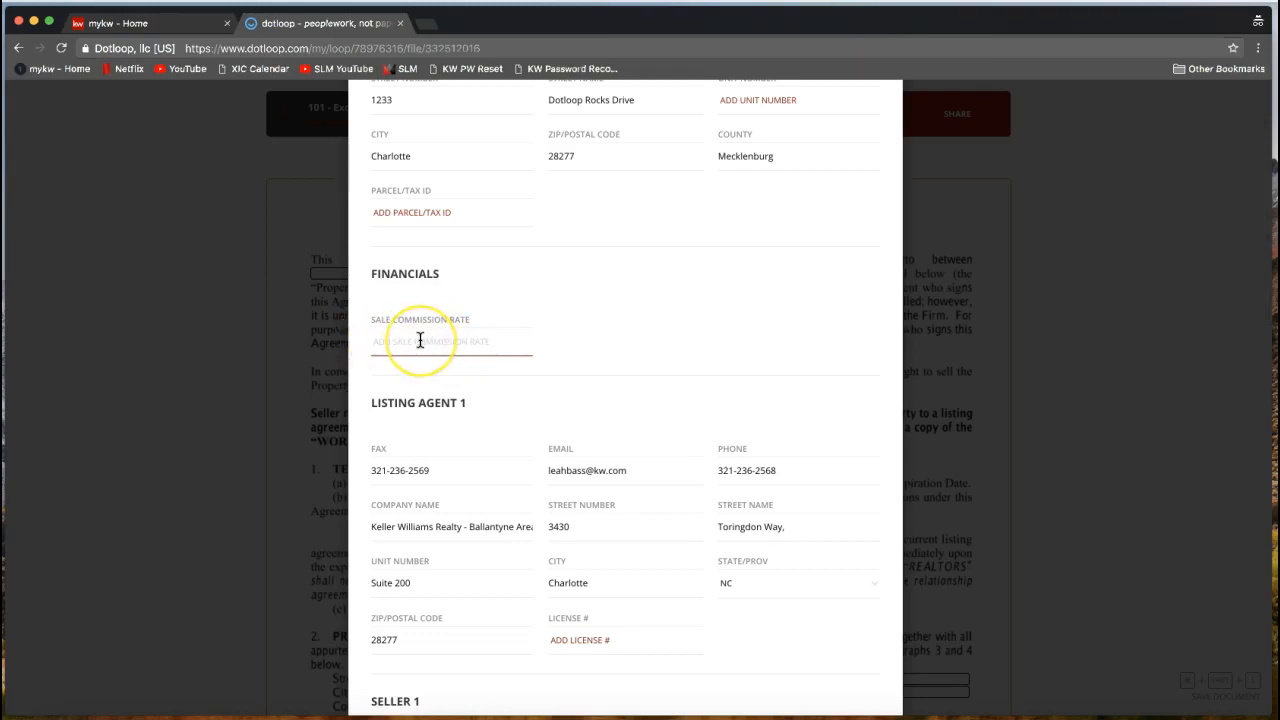
{"action": "left_click", "coordinate": [497, 344]}
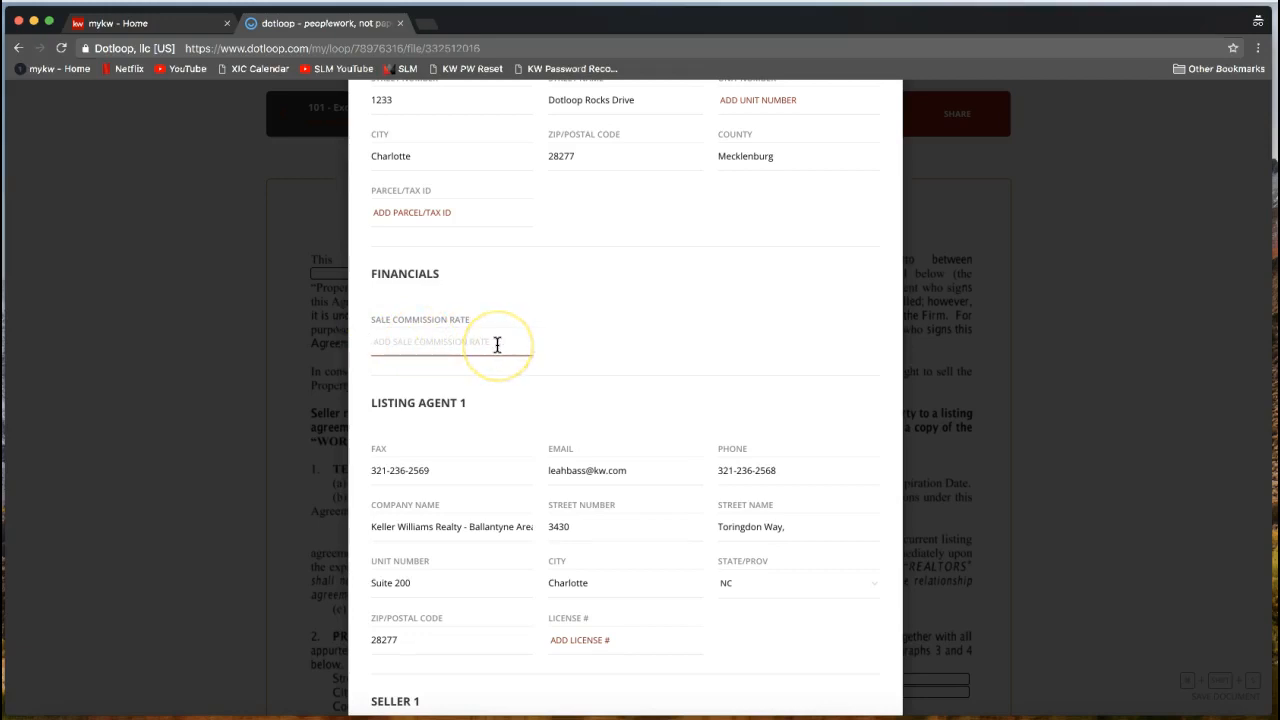
{"action": "scroll", "coordinate": [497, 344], "scroll_direction": "down", "scroll_amount": 2}
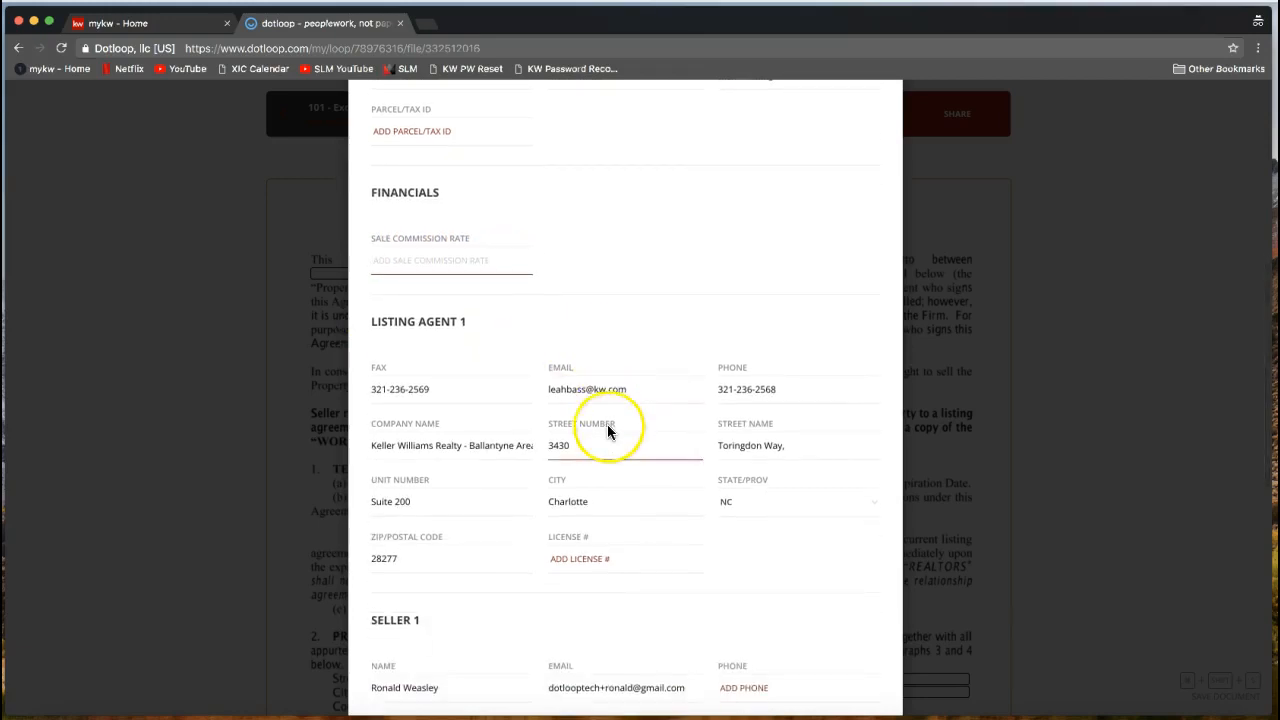
{"action": "scroll", "coordinate": [606, 428], "scroll_direction": "down", "scroll_amount": 2}
{"action": "left_click", "coordinate": [369, 274]}
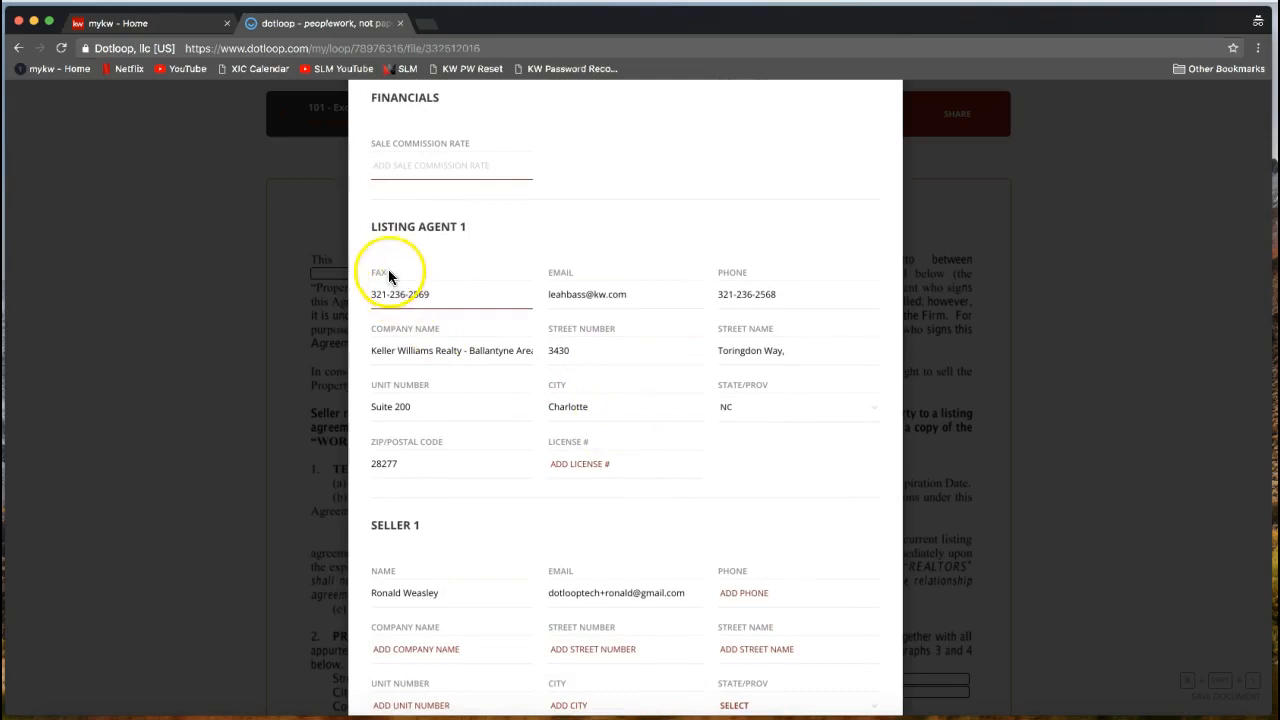
{"action": "left_click_drag", "start_coordinate": [371, 234], "coordinate": [472, 236]}
{"action": "left_click", "coordinate": [471, 235]}
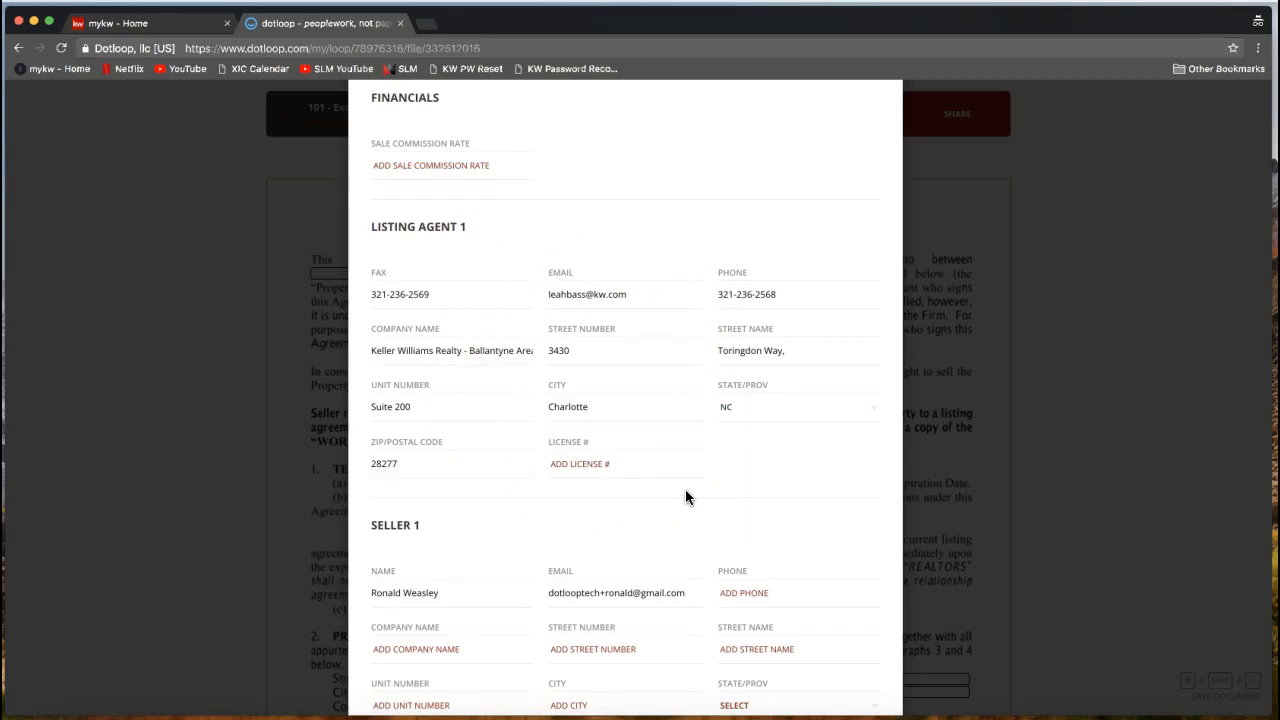
Review the seller's Autofill details and apply them to the agreement.
{"action": "scroll", "coordinate": [686, 492], "scroll_direction": "down", "scroll_amount": 2}
{"action": "left_click", "coordinate": [751, 423]}
{"action": "scroll", "coordinate": [751, 423], "scroll_direction": "down", "scroll_amount": 1}
{"action": "left_click", "coordinate": [805, 350]}
{"action": "scroll", "coordinate": [805, 347], "scroll_direction": "down", "scroll_amount": 1}
{"action": "left_click", "coordinate": [795, 315]}
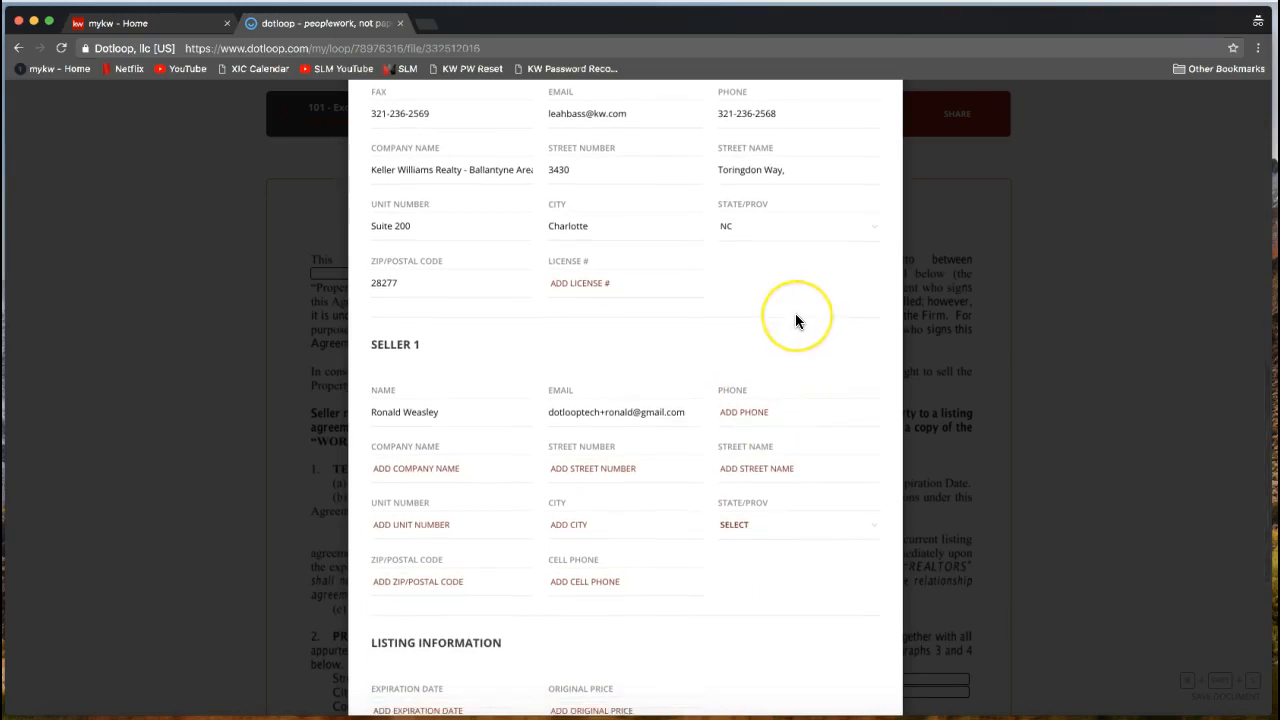
{"action": "scroll", "coordinate": [795, 315], "scroll_direction": "down", "scroll_amount": 5}
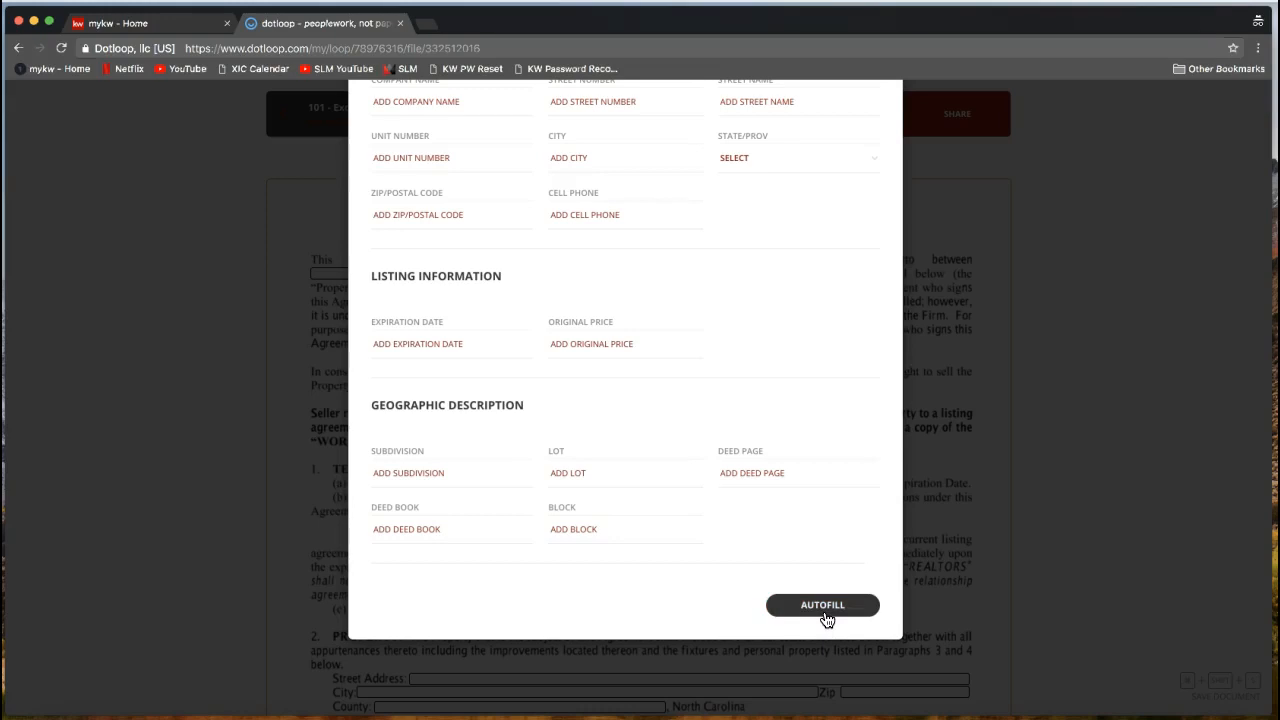
{"action": "left_click", "coordinate": [822, 608]}
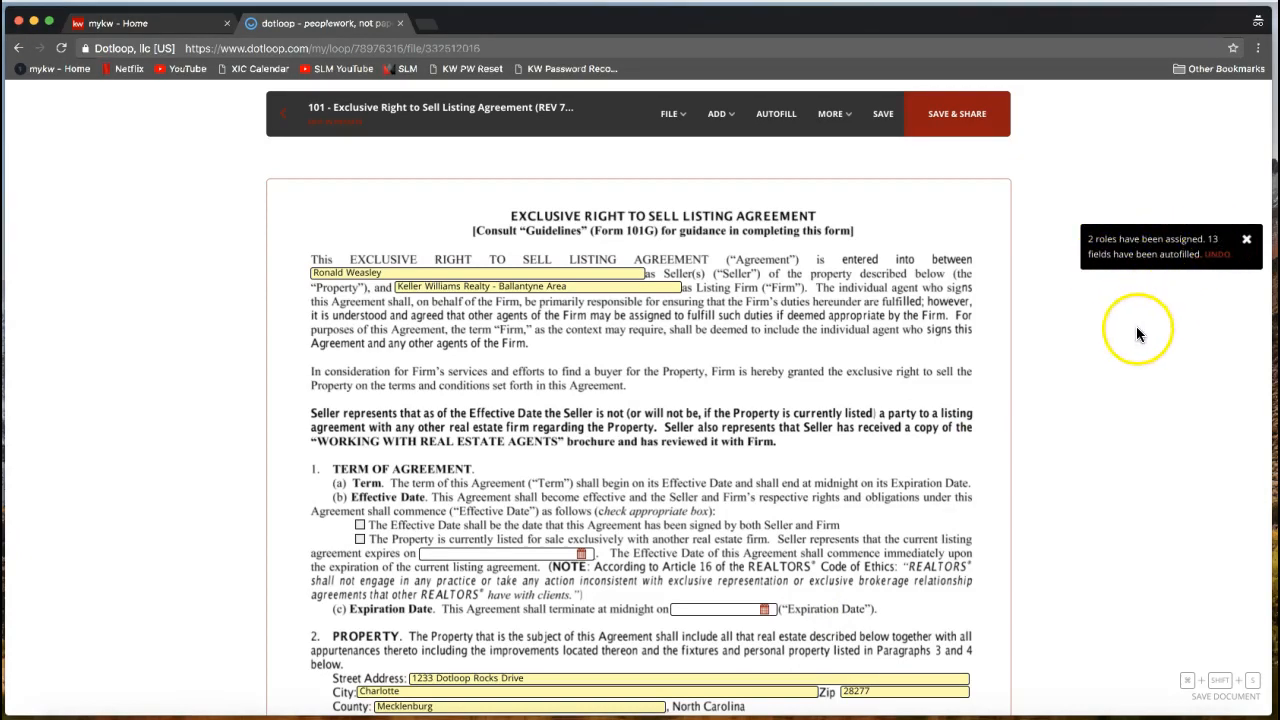
Check form 101's autofilled seller, listing firm and Charlotte 28277 Mecklenburg property fields.
{"action": "scroll", "coordinate": [1136, 326], "scroll_direction": "down", "scroll_amount": 2}
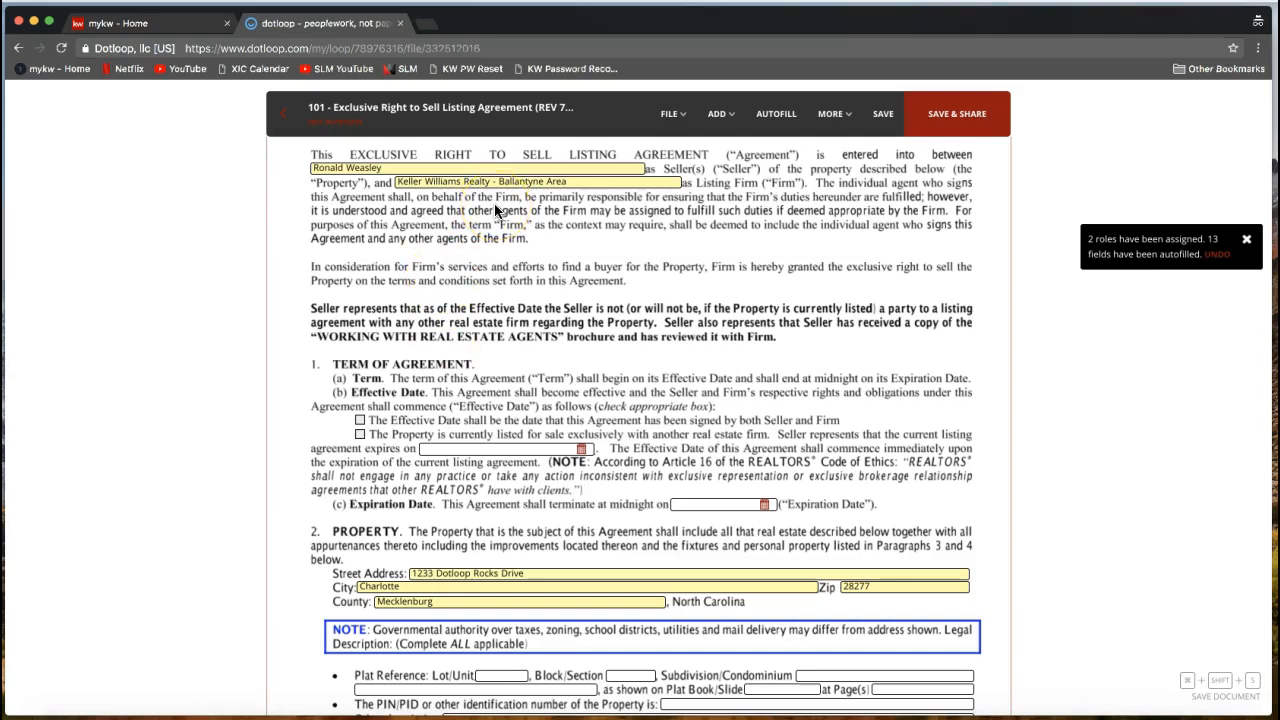
{"action": "scroll", "coordinate": [494, 205], "scroll_direction": "down", "scroll_amount": 3}
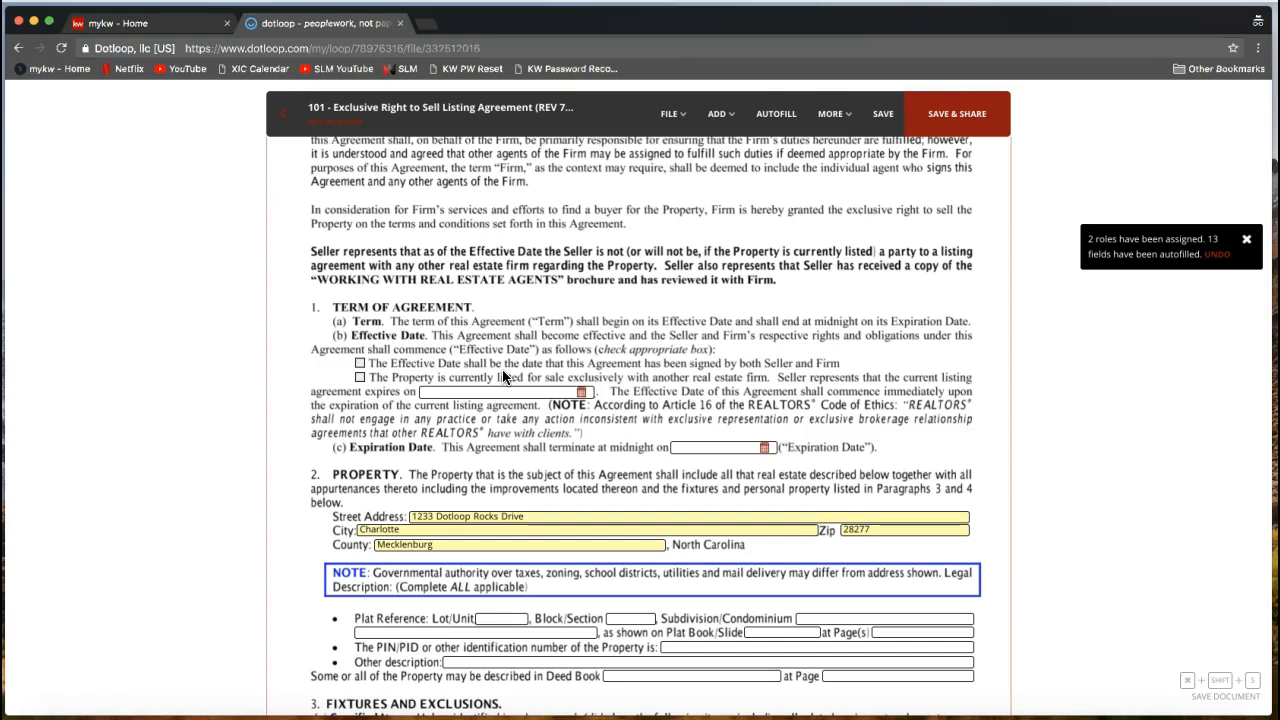
{"action": "scroll", "coordinate": [520, 365], "scroll_direction": "down", "scroll_amount": 1}
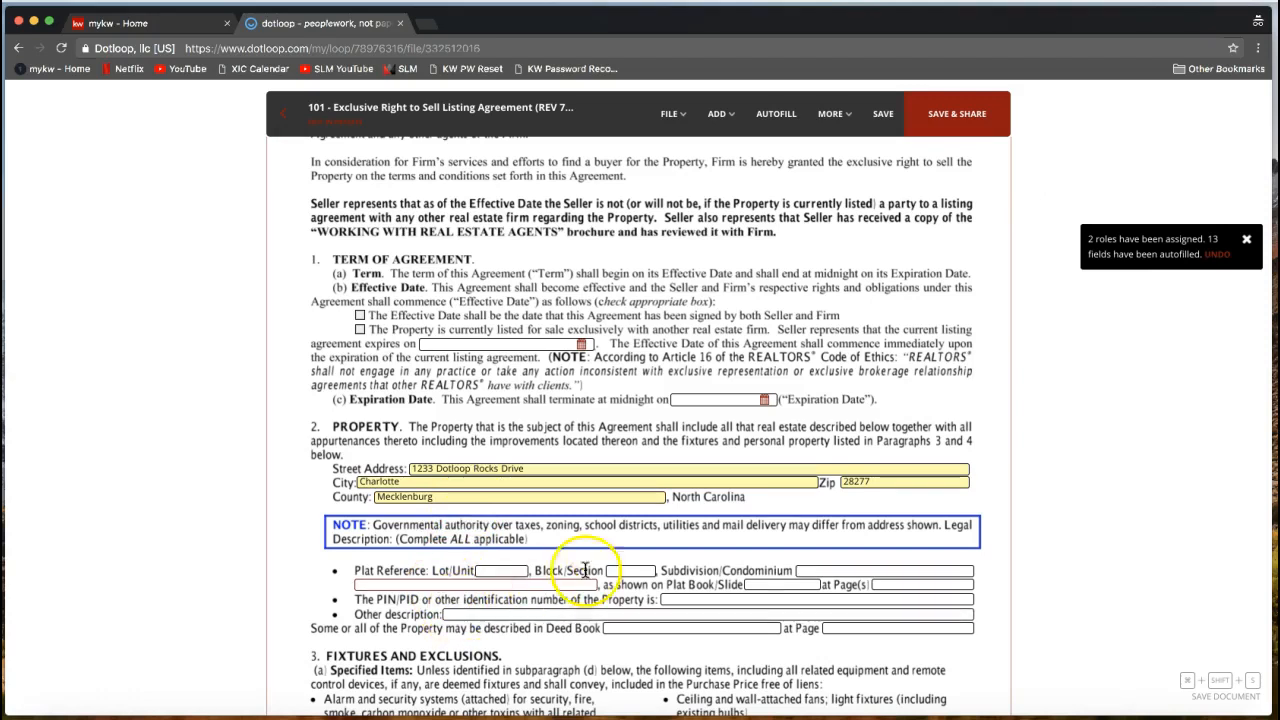
Enter subdivision Hunter Oaks, Plat Book/Slide 12, and tick 'currently listed with another firm'.
{"action": "left_click", "coordinate": [816, 567]}
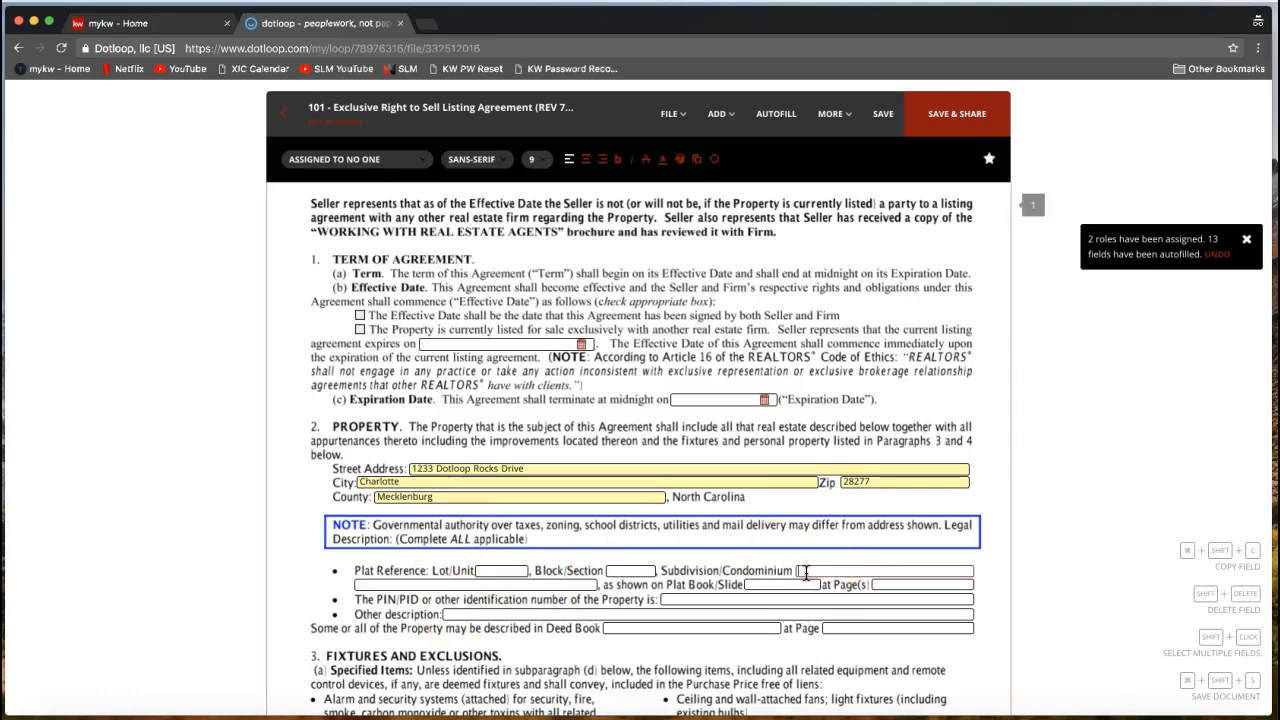
{"action": "type", "text": "Hunter Oaks"}
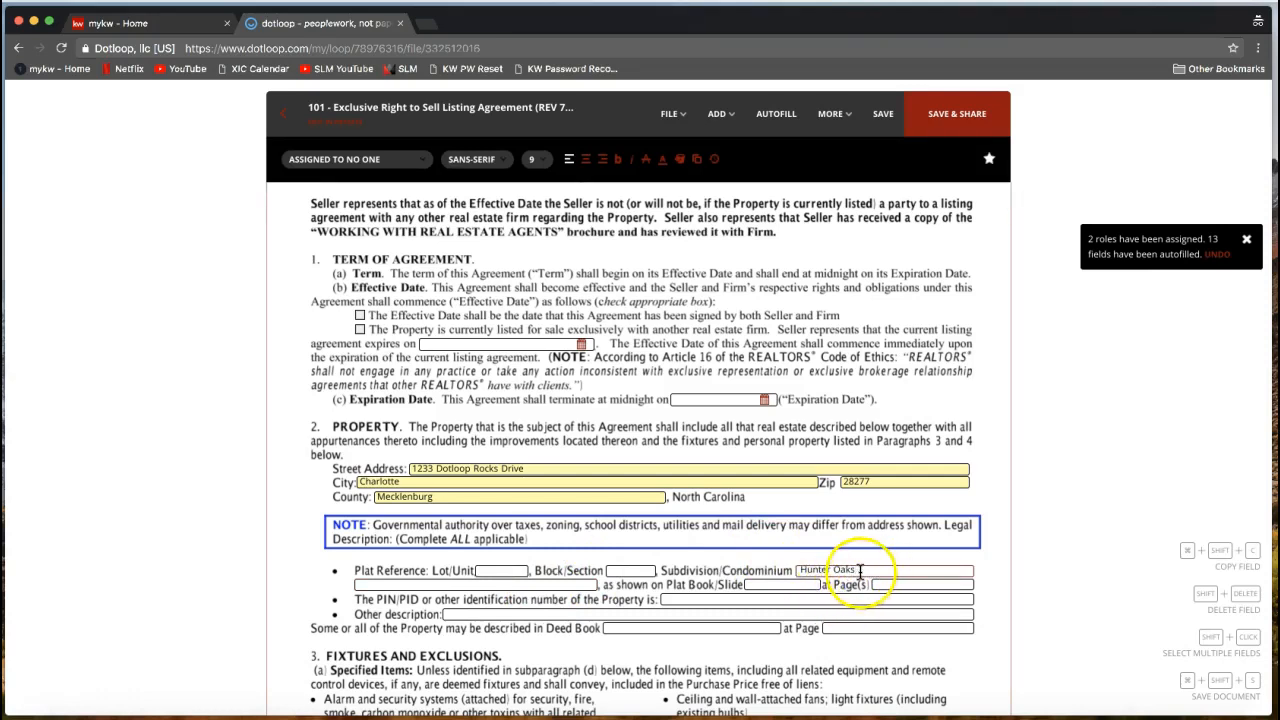
{"action": "left_click", "coordinate": [785, 585]}
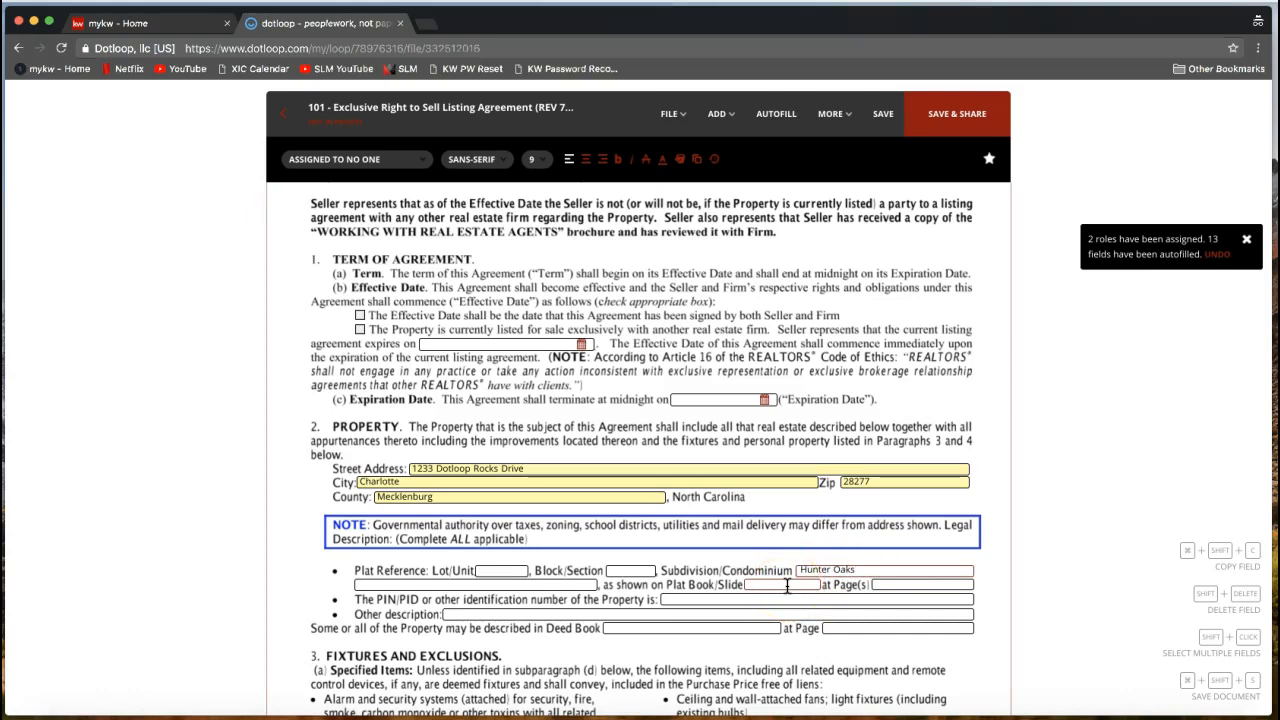
{"action": "left_click", "coordinate": [787, 587]}
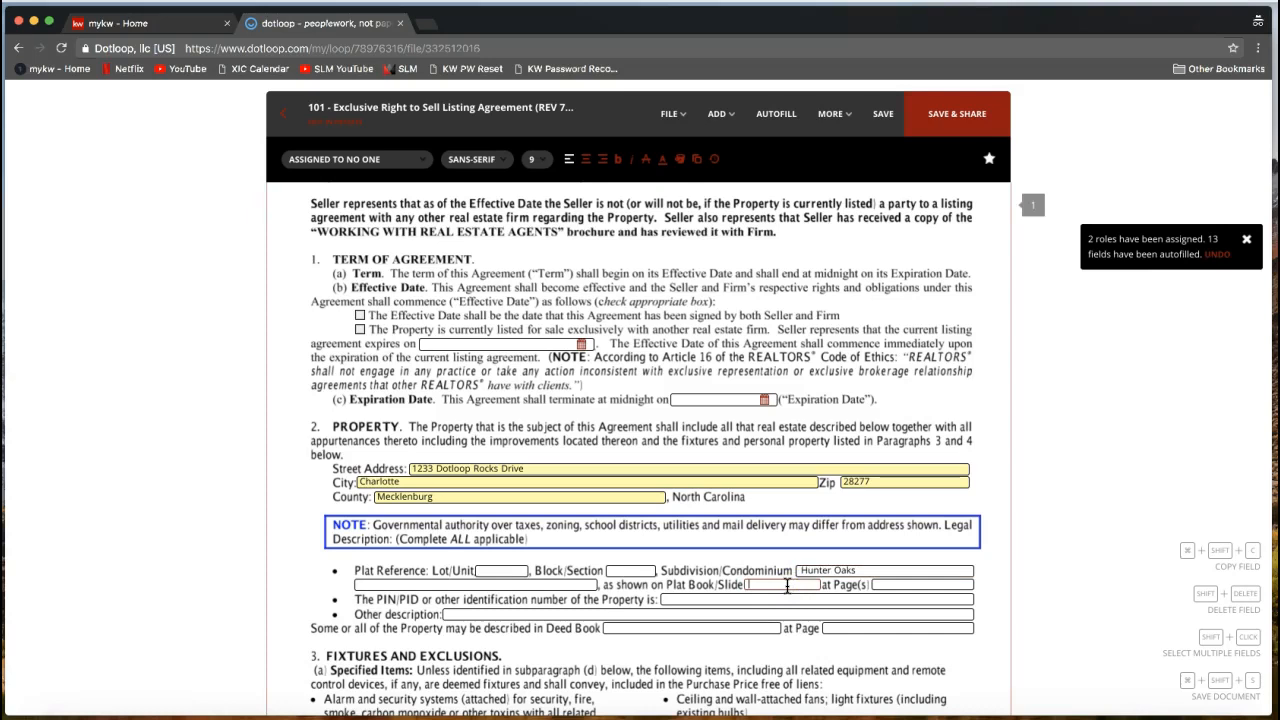
{"action": "type", "text": "12"}
{"action": "left_click", "coordinate": [762, 582]}
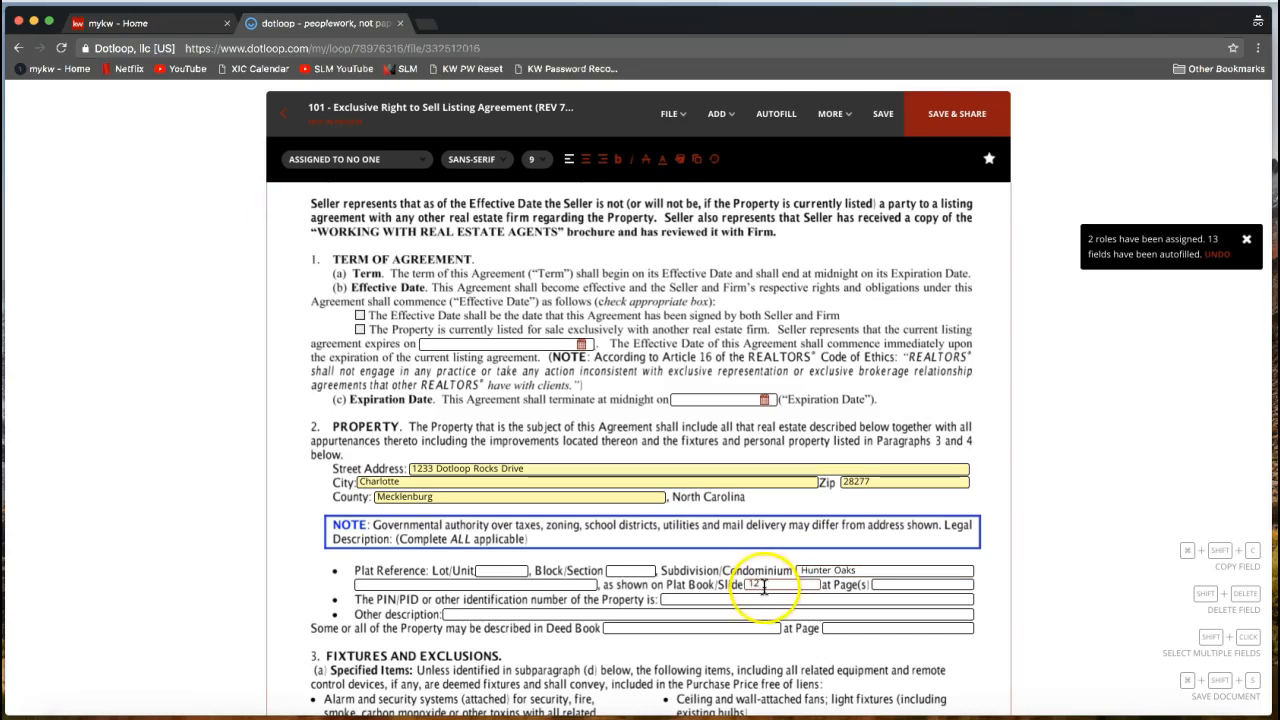
{"action": "left_click", "coordinate": [359, 331]}
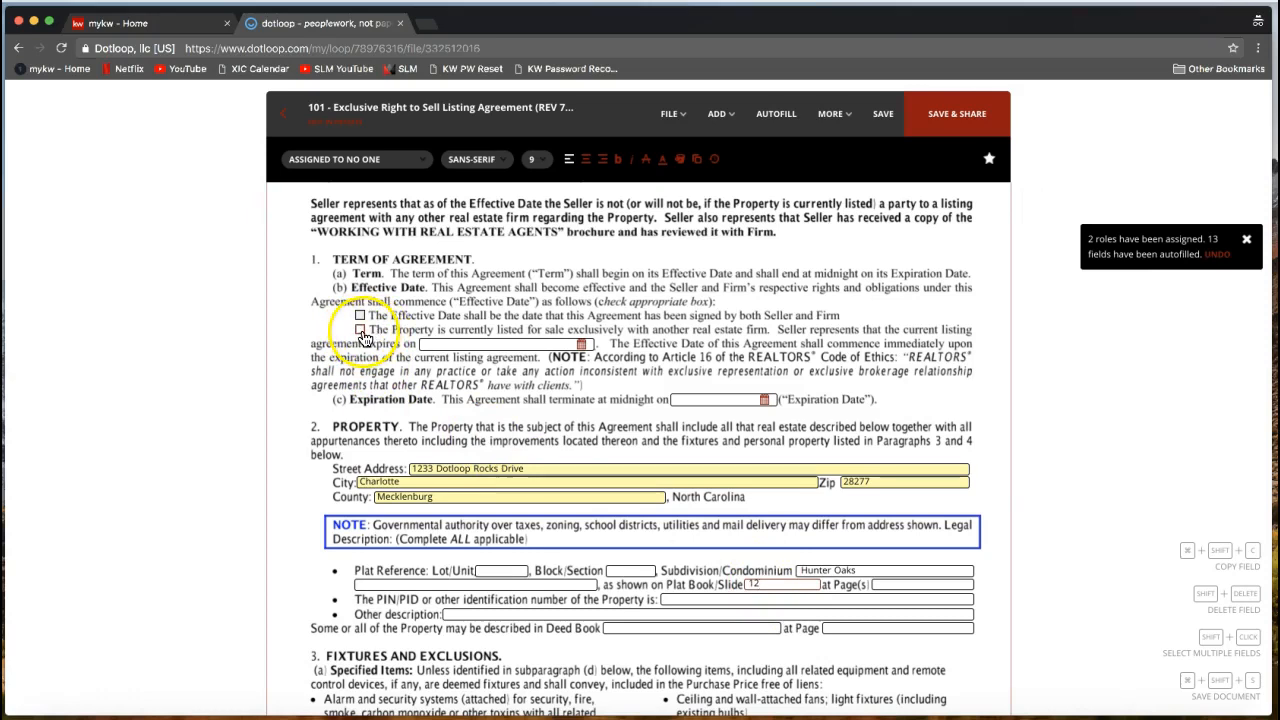
{"action": "left_click", "coordinate": [360, 331]}
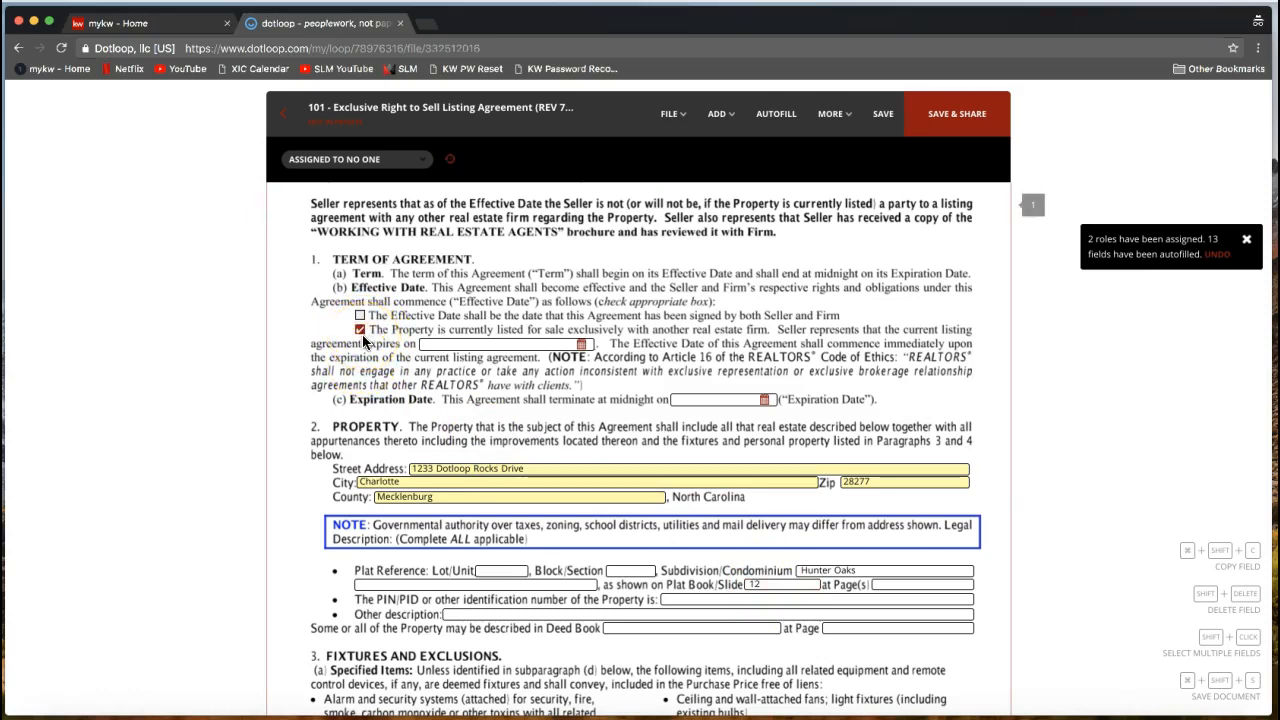
Set the agreement's Expiration Date to July 28, 2018 (07/28/2018) using the calendar.
{"action": "left_click", "coordinate": [738, 399]}
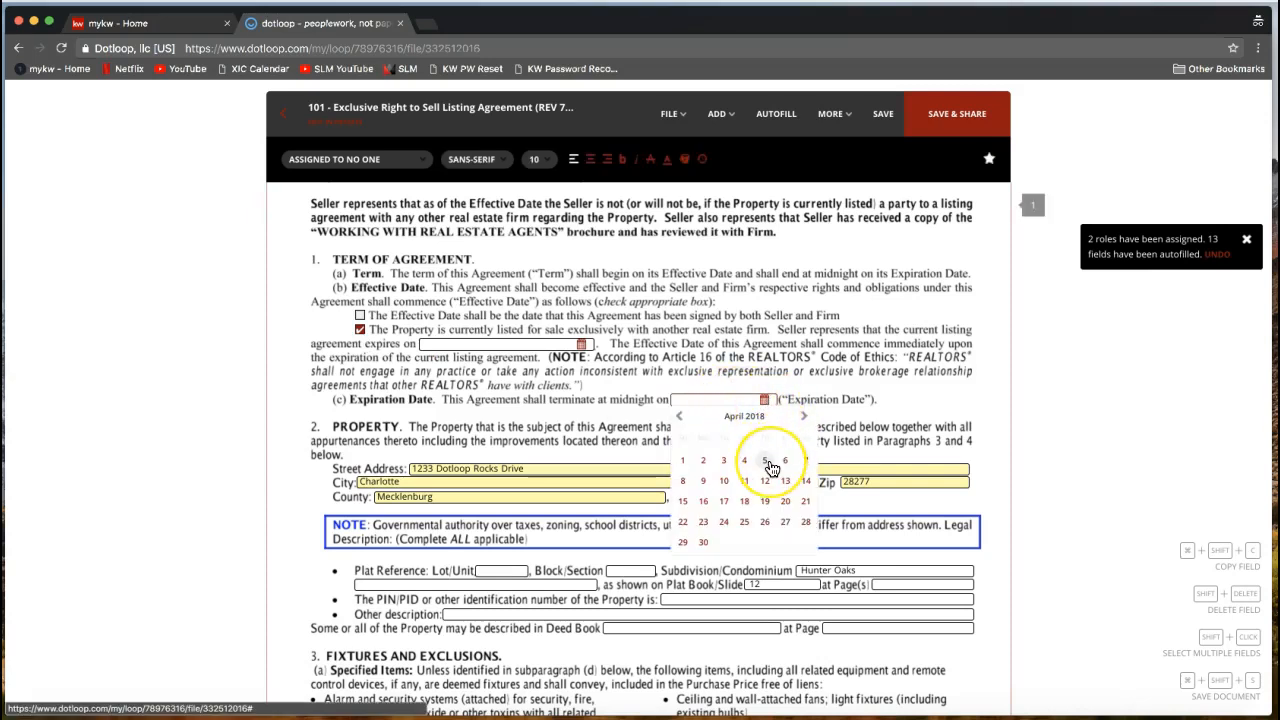
{"action": "left_click", "coordinate": [804, 416]}
{"action": "left_click", "coordinate": [804, 416]}
{"action": "left_click", "coordinate": [804, 416]}
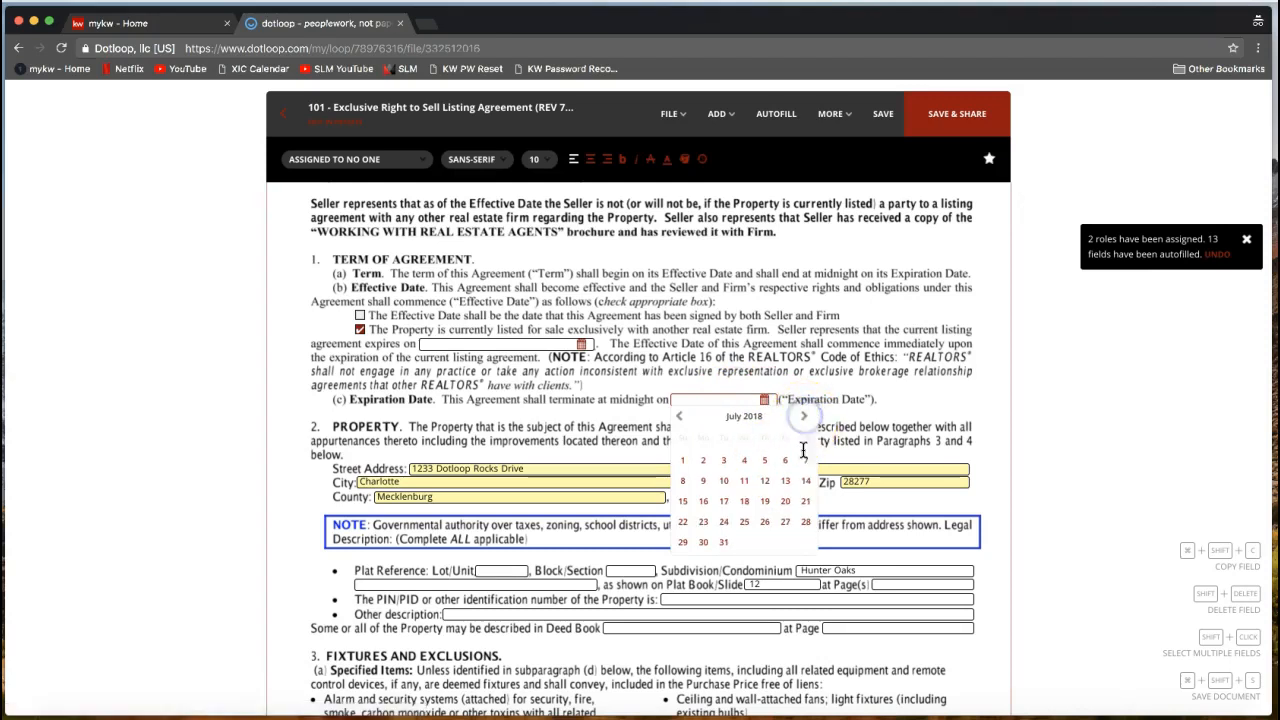
{"action": "left_click", "coordinate": [806, 530]}
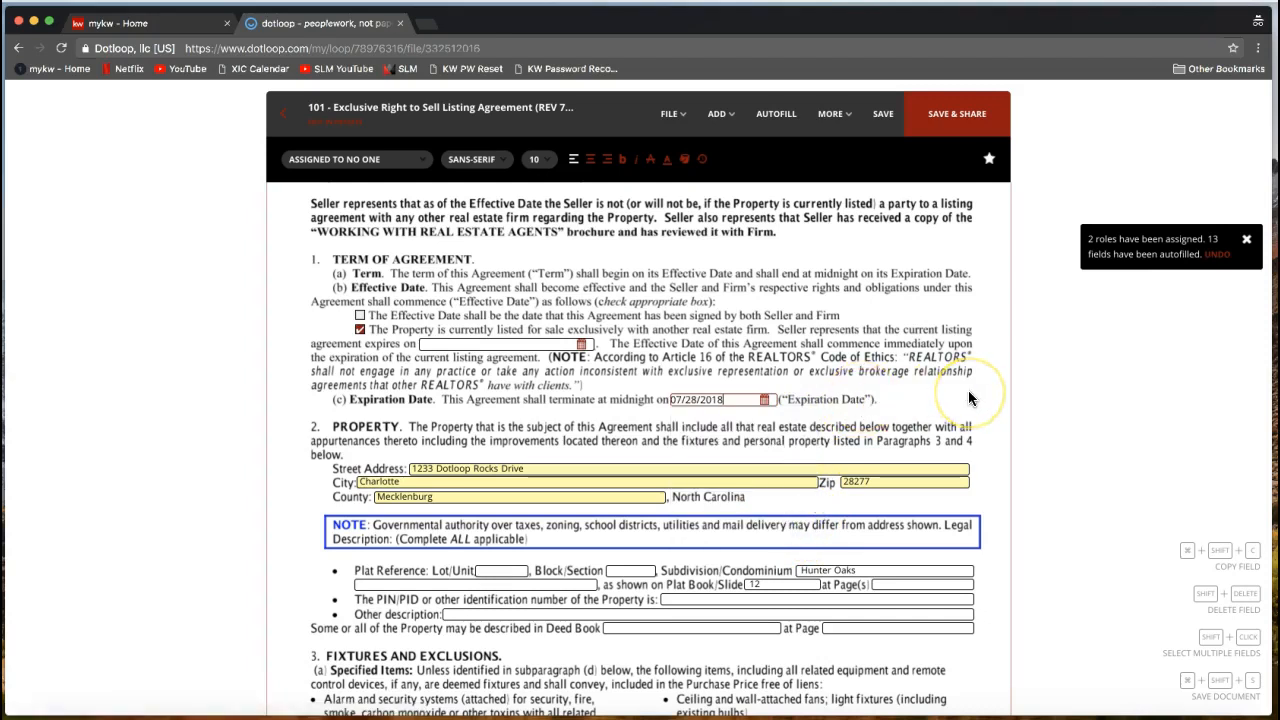
Go to the foot of page 1 and select the RW seller initials box to confirm its assignment.
{"action": "scroll", "coordinate": [969, 399], "scroll_direction": "down", "scroll_amount": 4}
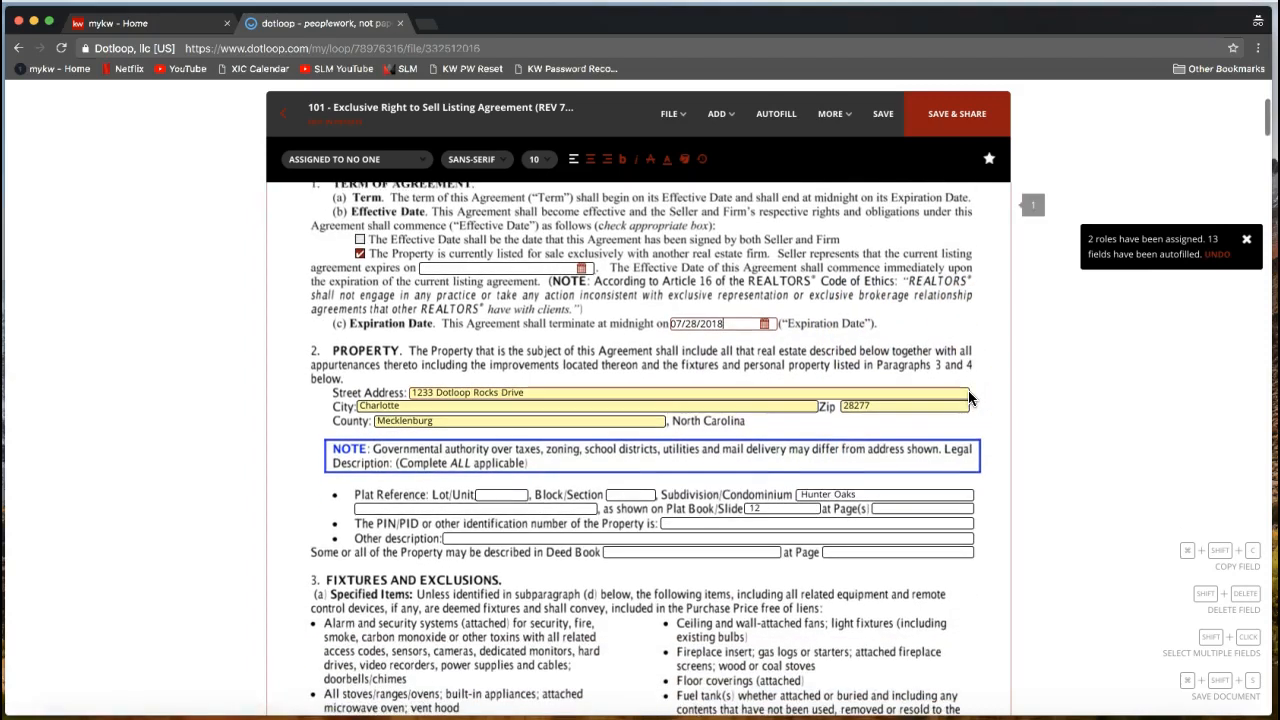
{"action": "scroll", "coordinate": [969, 398], "scroll_direction": "down", "scroll_amount": 2}
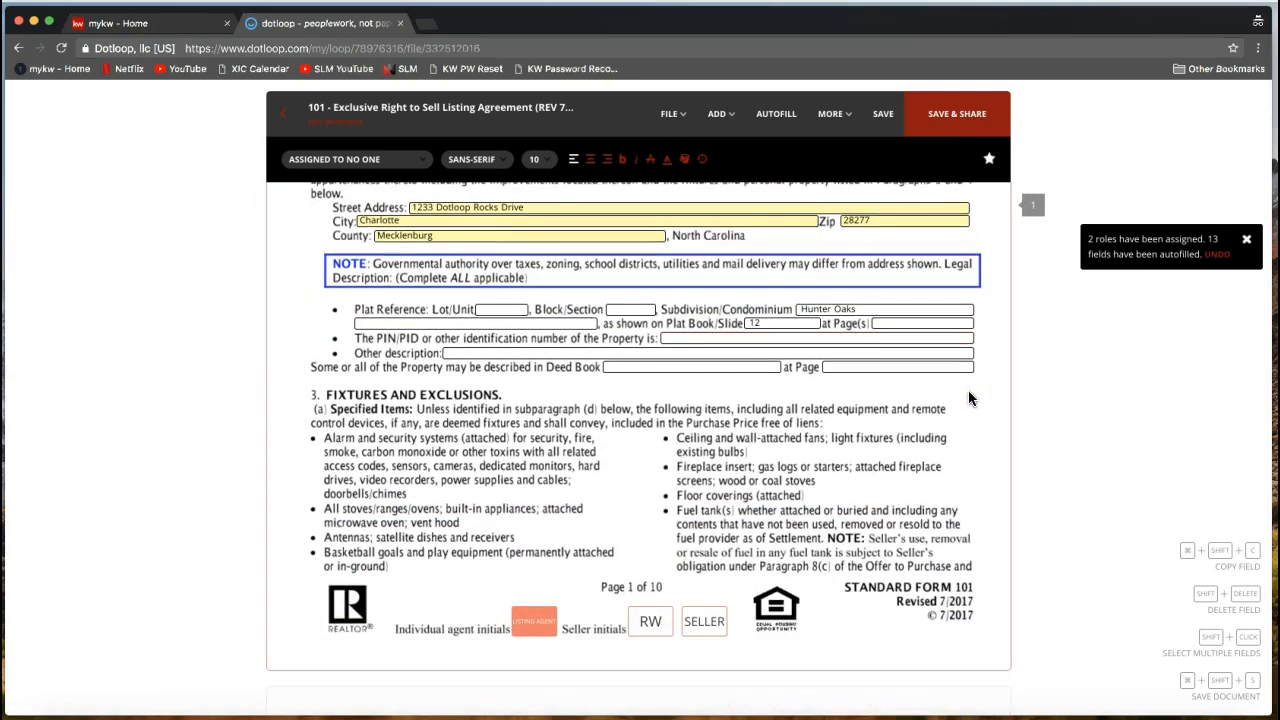
{"action": "left_click", "coordinate": [959, 389]}
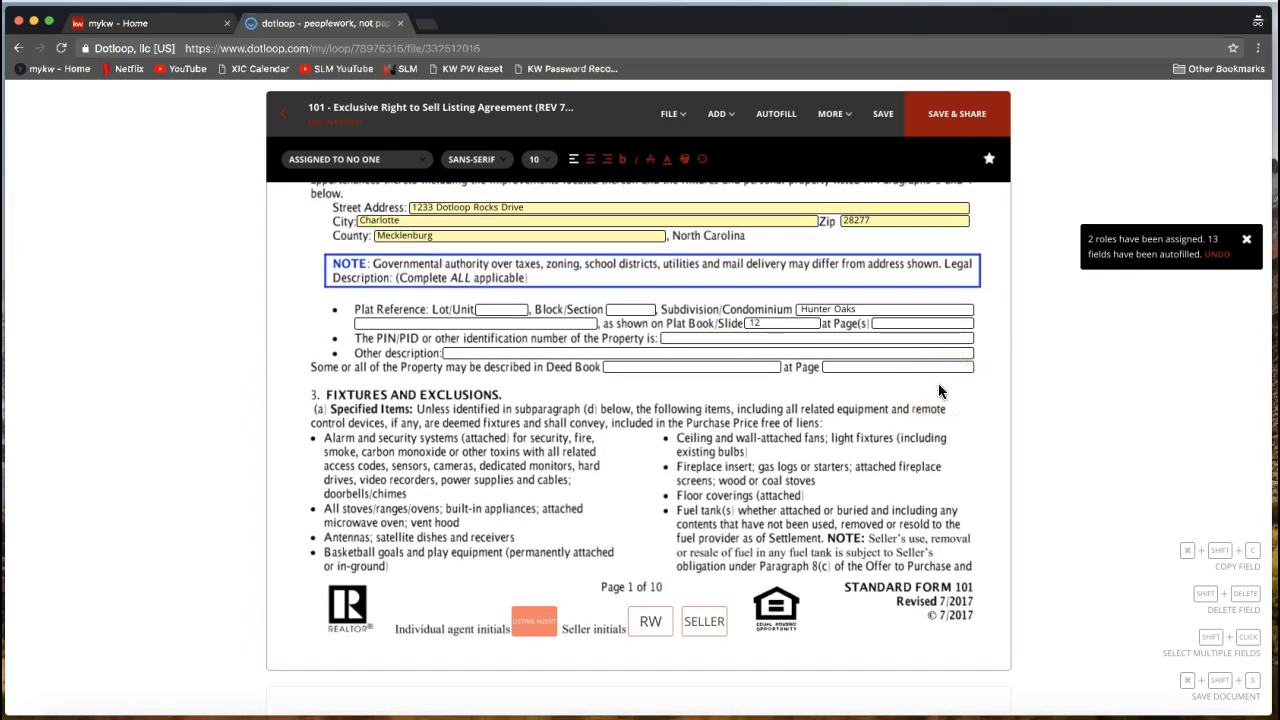
{"action": "left_click", "coordinate": [826, 390]}
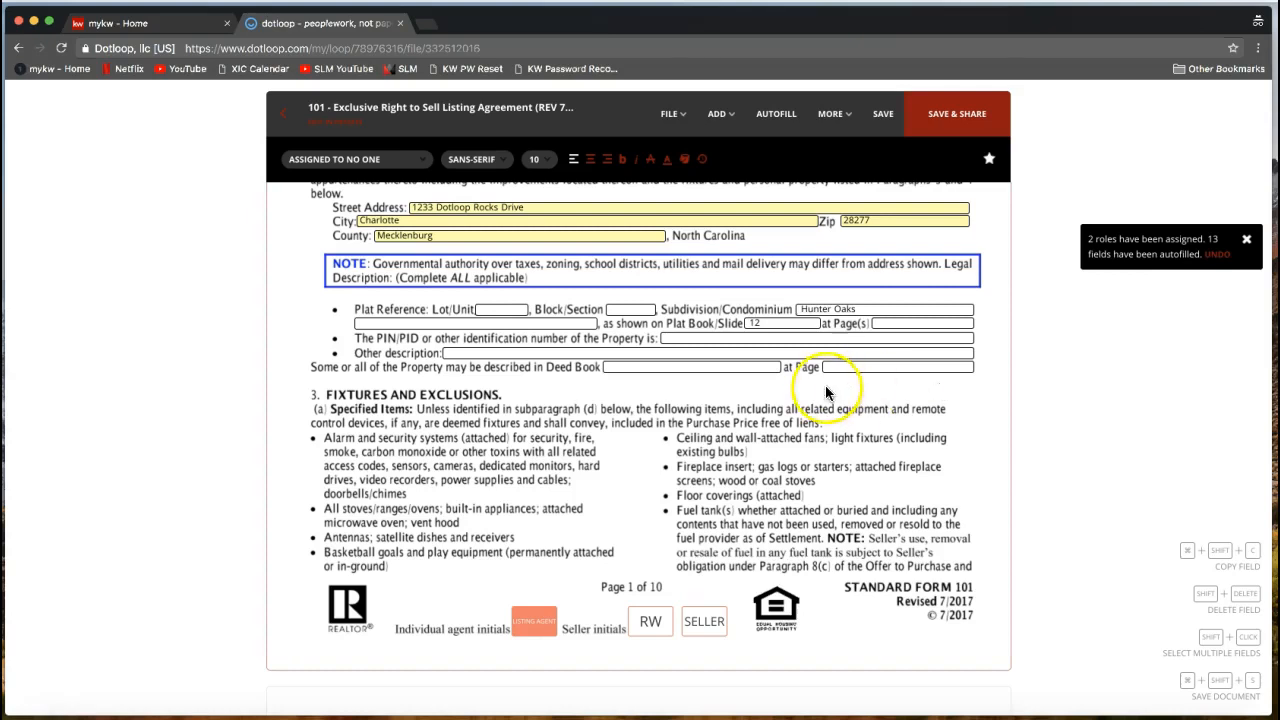
{"action": "scroll", "coordinate": [824, 400], "scroll_direction": "down", "scroll_amount": 1}
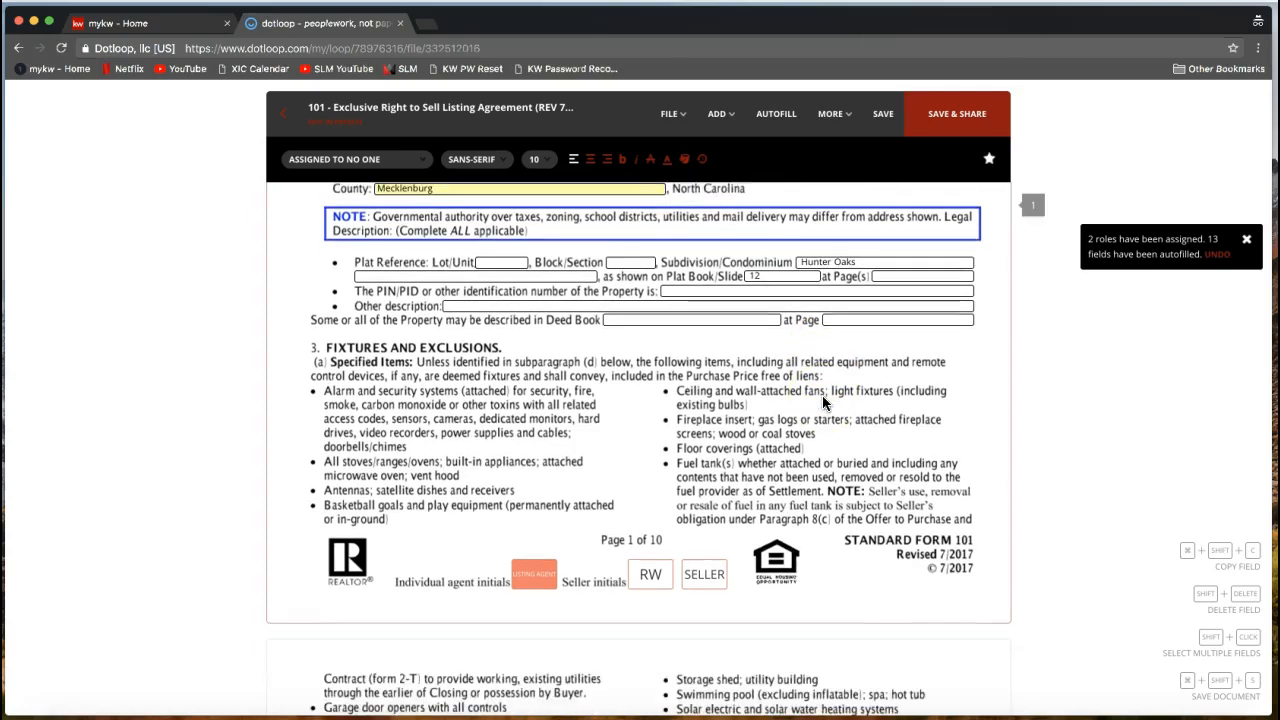
{"action": "left_click", "coordinate": [657, 585]}
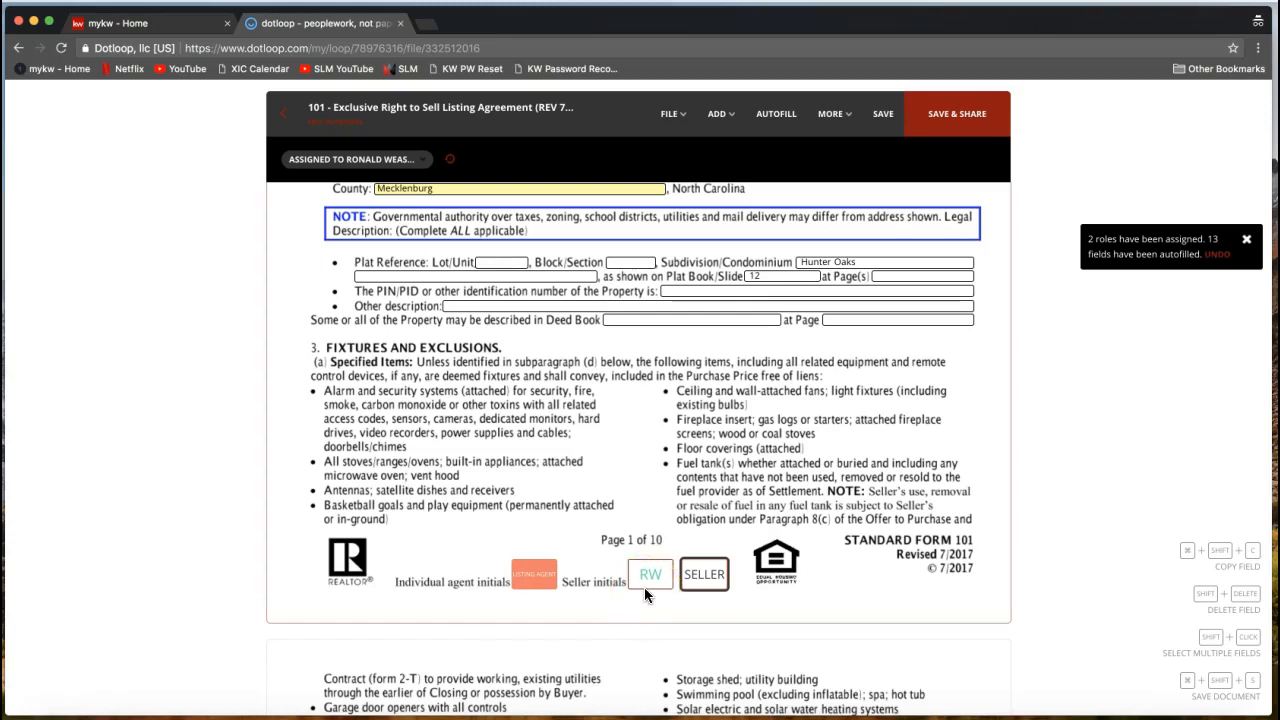
{"action": "left_click", "coordinate": [605, 586]}
{"action": "left_click", "coordinate": [657, 581]}
{"action": "left_click", "coordinate": [650, 582]}
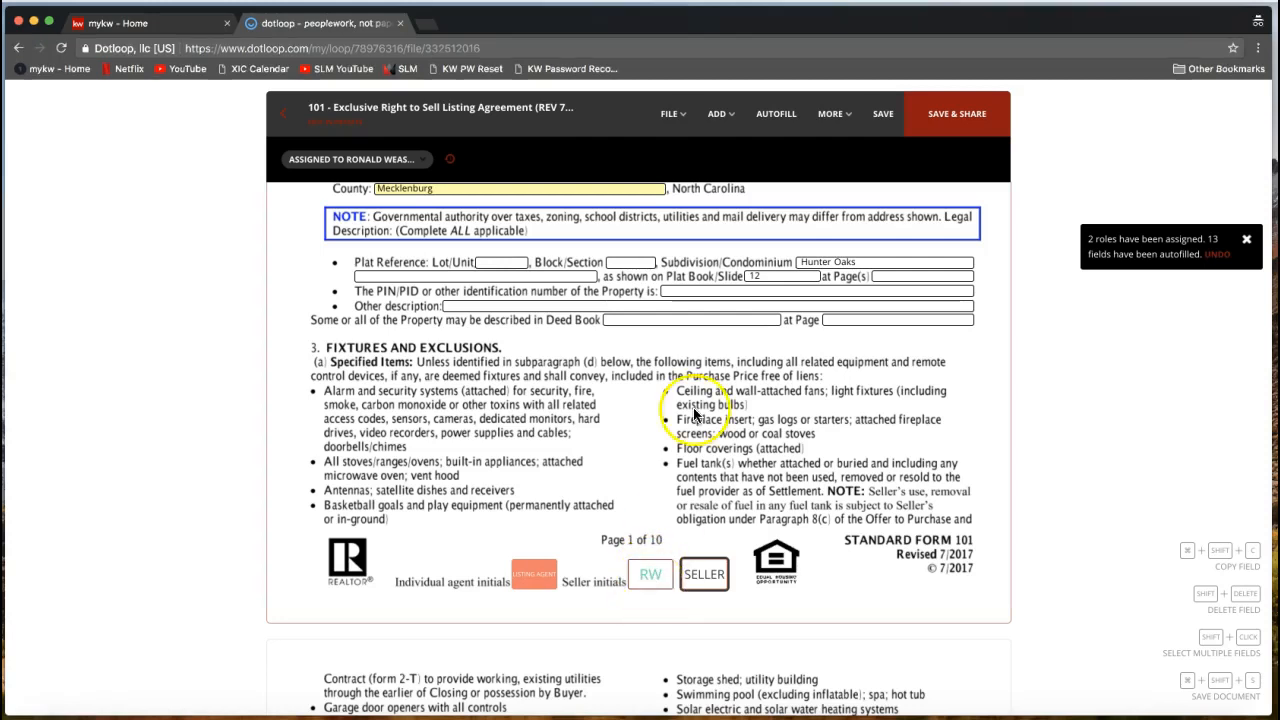
Save the form edits and review the Autofill data showing 07/28/2018 and Hunter Oaks.
{"action": "left_click", "coordinate": [776, 128]}
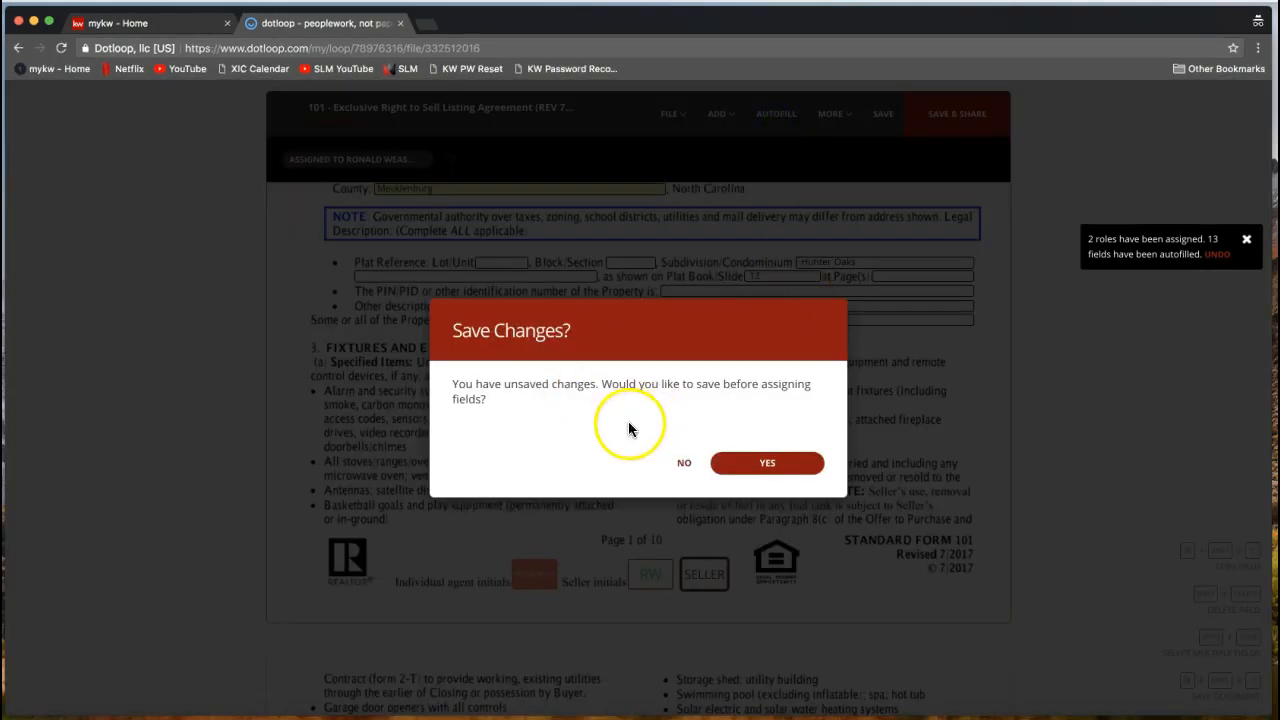
{"action": "left_click", "coordinate": [768, 465]}
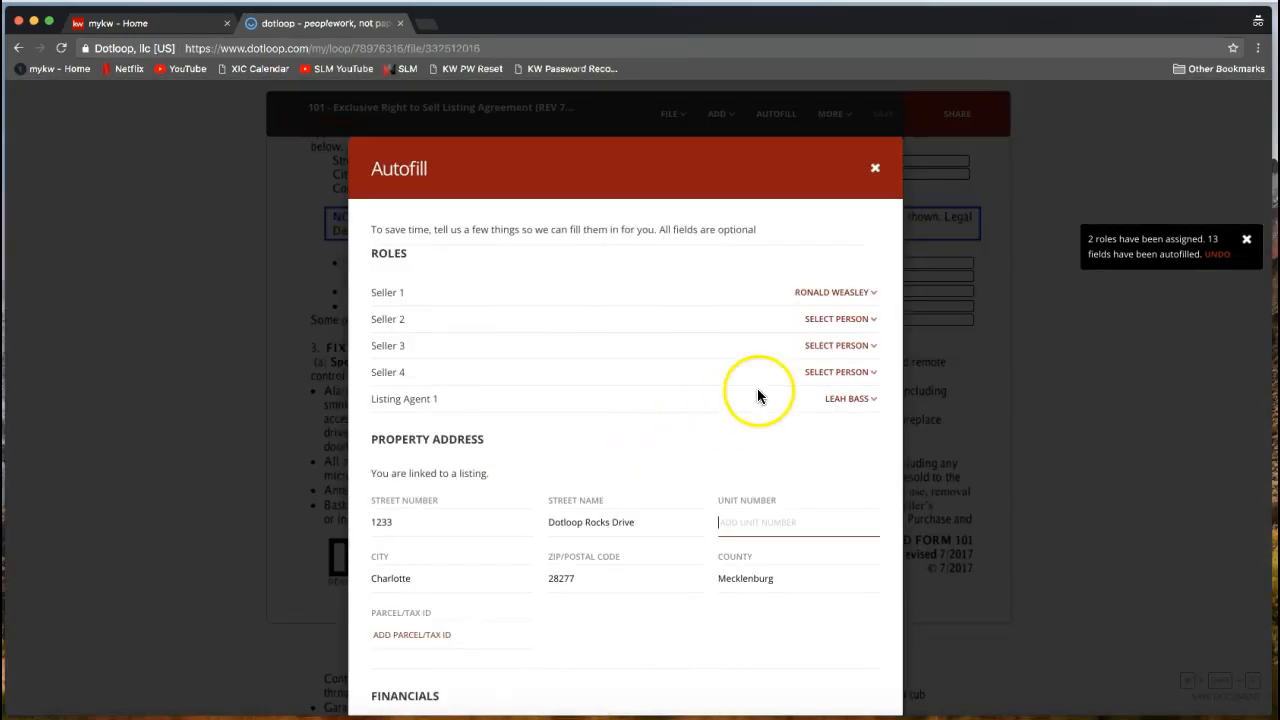
{"action": "left_click_drag", "start_coordinate": [373, 291], "coordinate": [408, 292]}
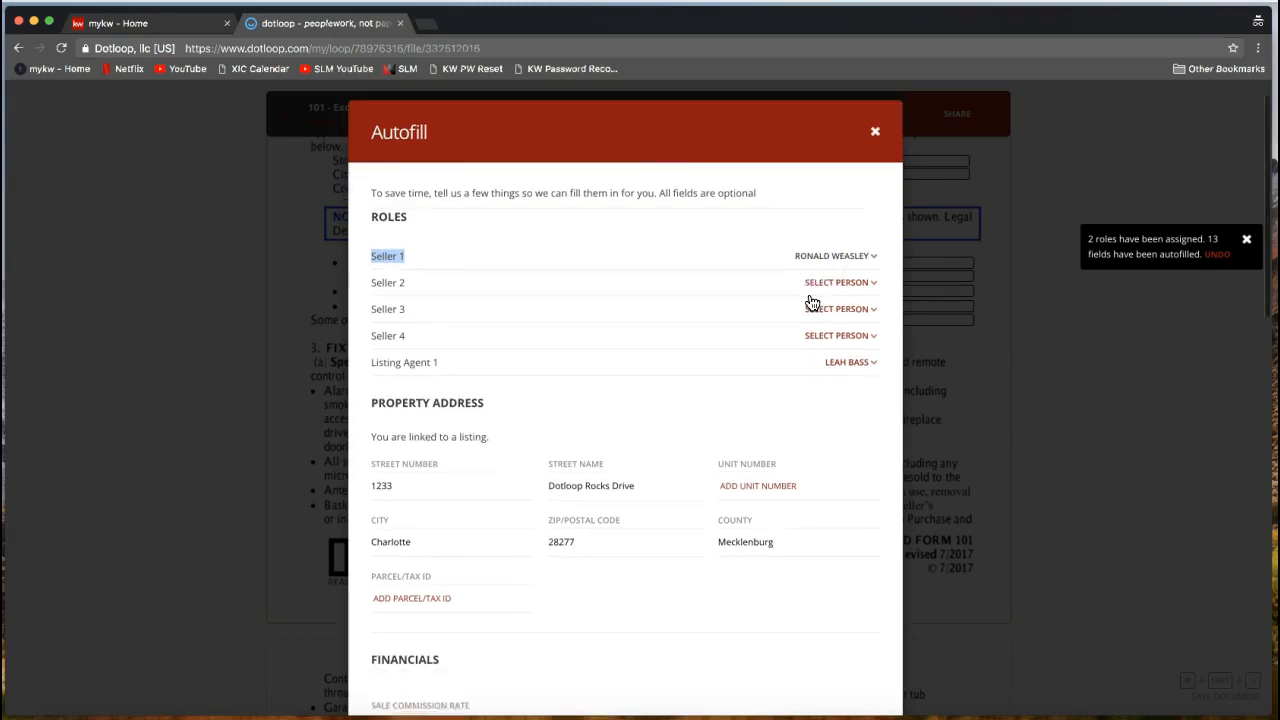
{"action": "scroll", "coordinate": [810, 301], "scroll_direction": "down", "scroll_amount": 10}
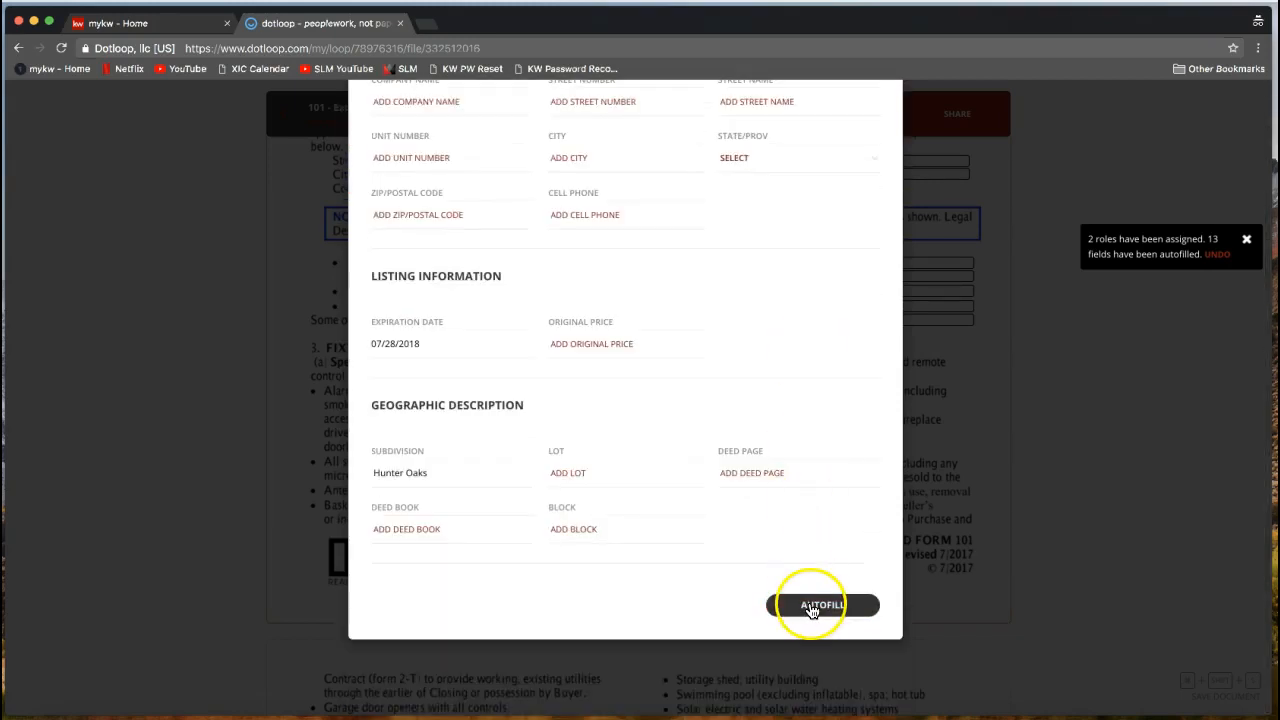
{"action": "scroll", "coordinate": [841, 513], "scroll_direction": "up", "scroll_amount": 10}
{"action": "scroll", "coordinate": [841, 513], "scroll_direction": "up", "scroll_amount": 5}
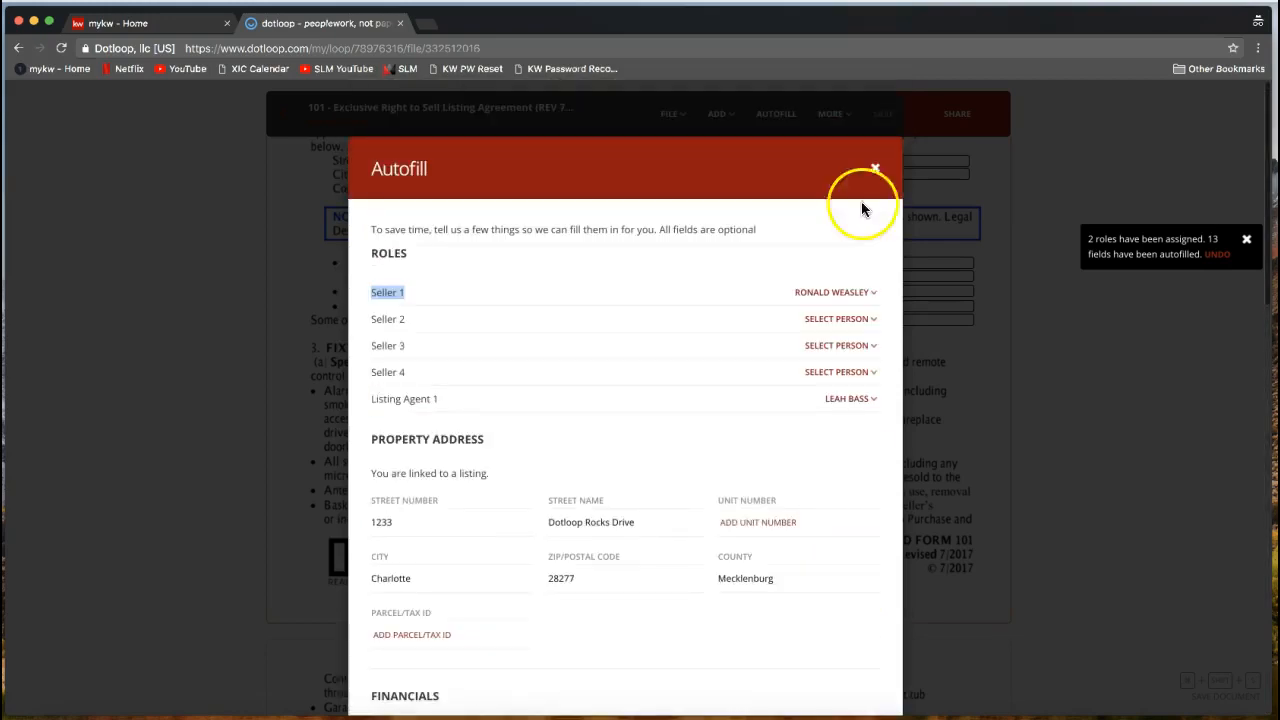
{"action": "left_click", "coordinate": [877, 171]}
{"action": "left_click", "coordinate": [651, 582]}
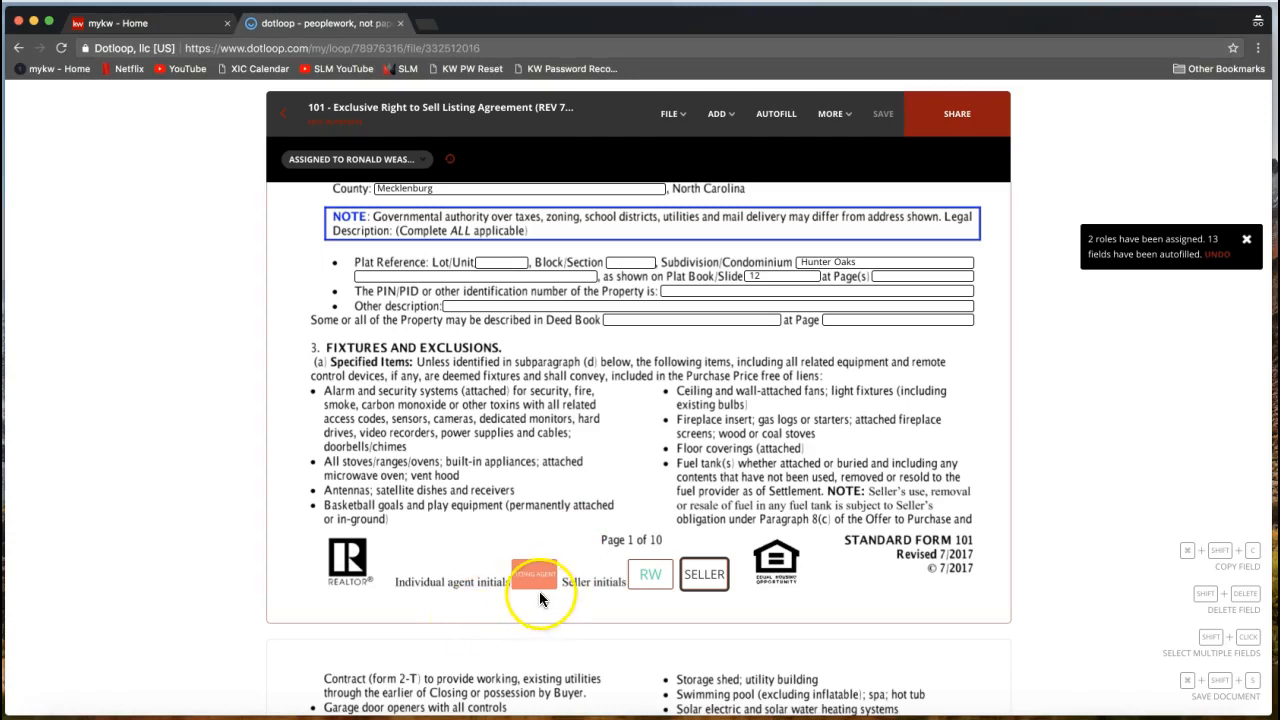
Start signing the Listing Agent initials box on page 1 with Sign now.
{"action": "mouse_move", "coordinate": [537, 589]}
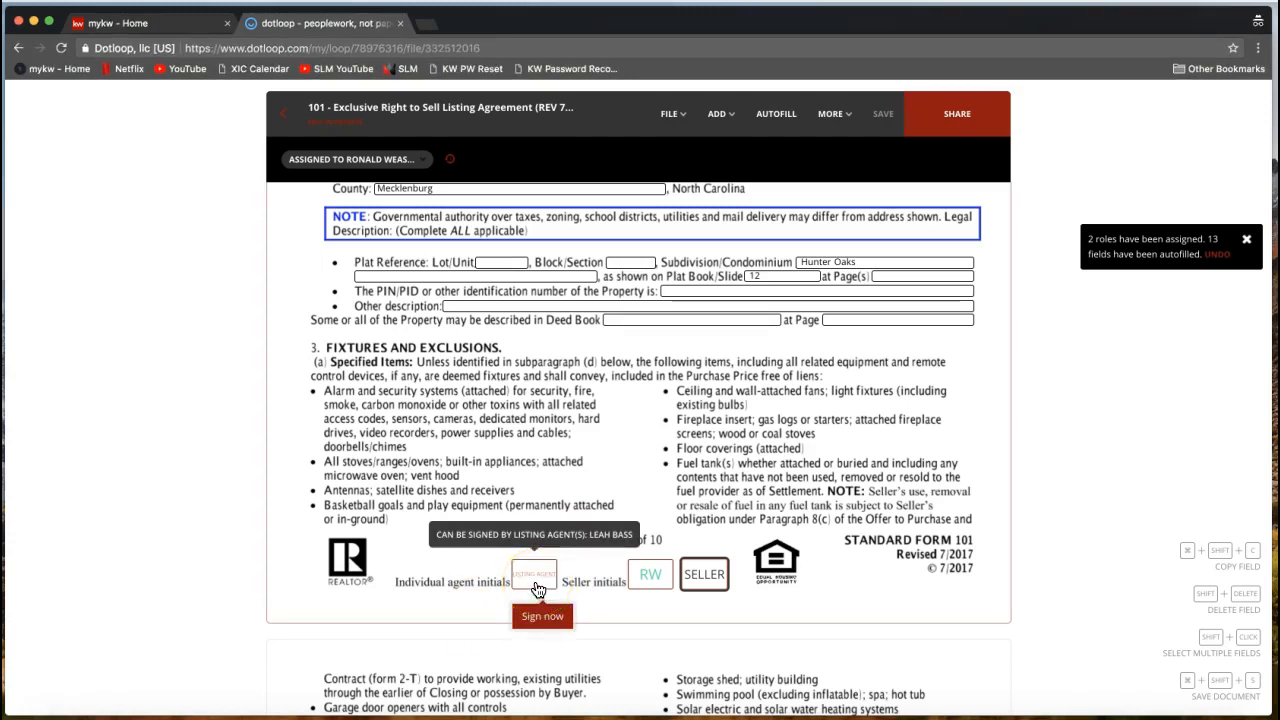
{"action": "left_click", "coordinate": [532, 585]}
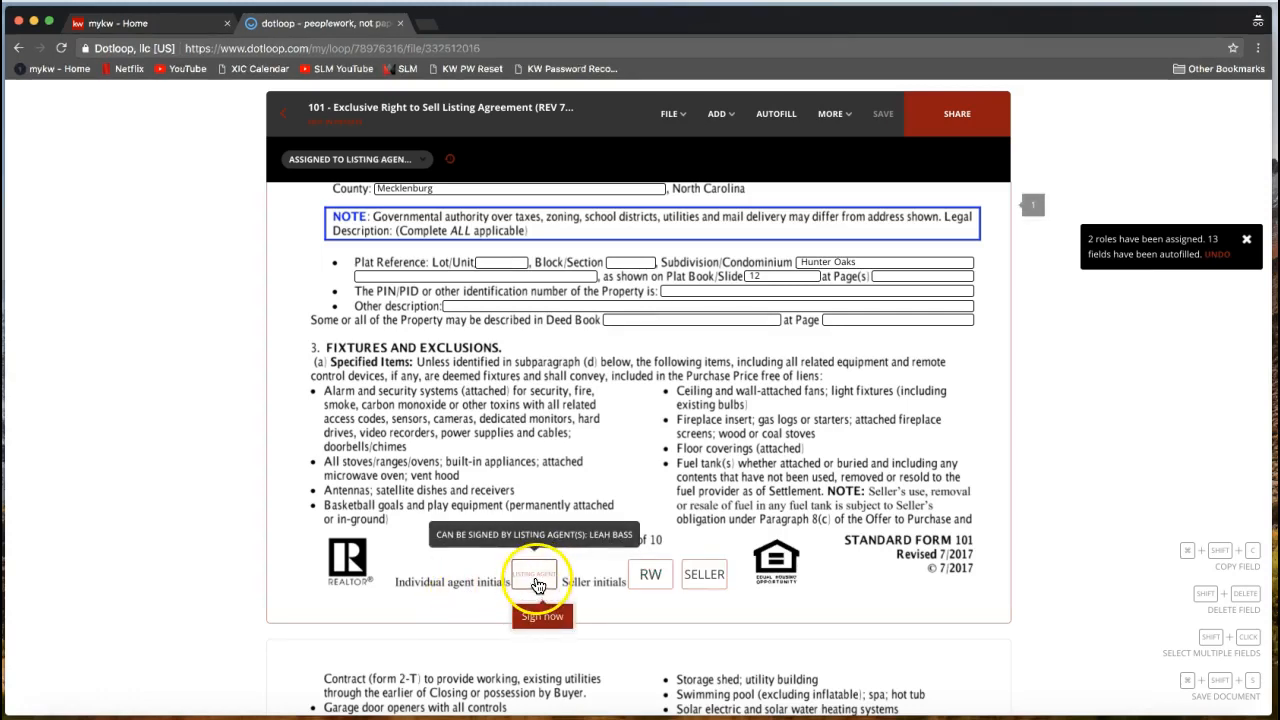
{"action": "left_click", "coordinate": [532, 578]}
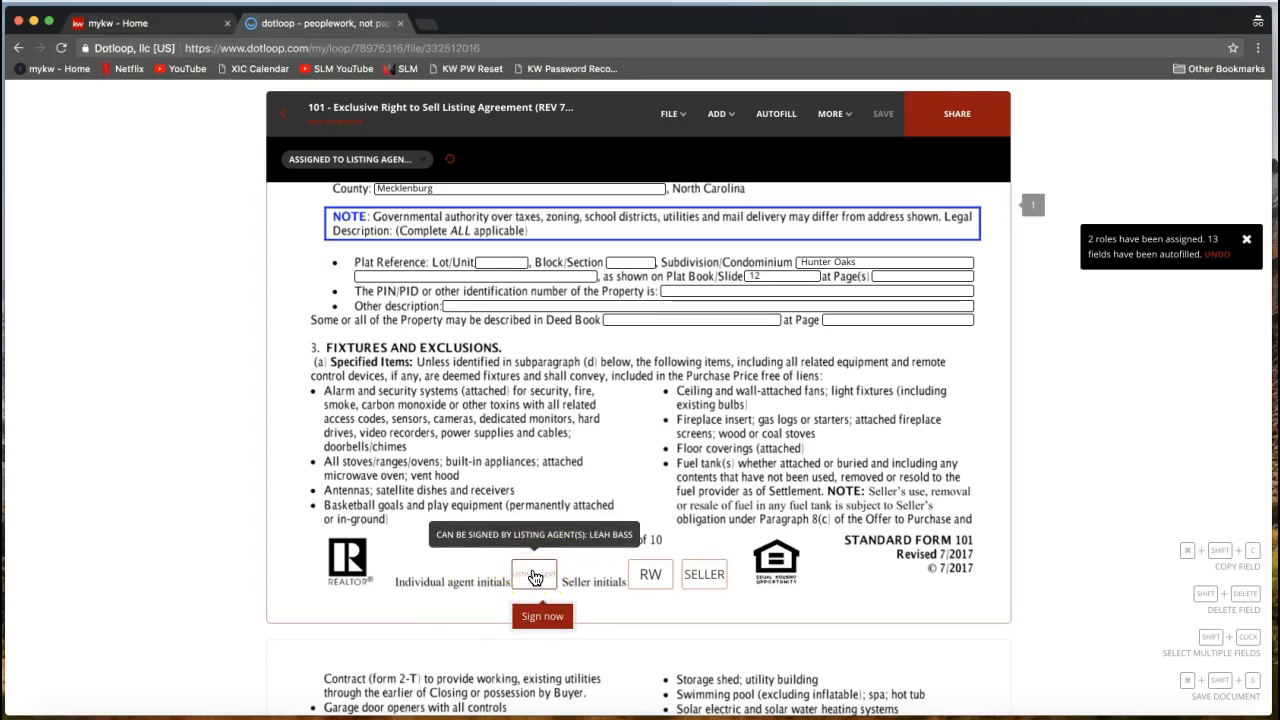
{"action": "left_click", "coordinate": [543, 622]}
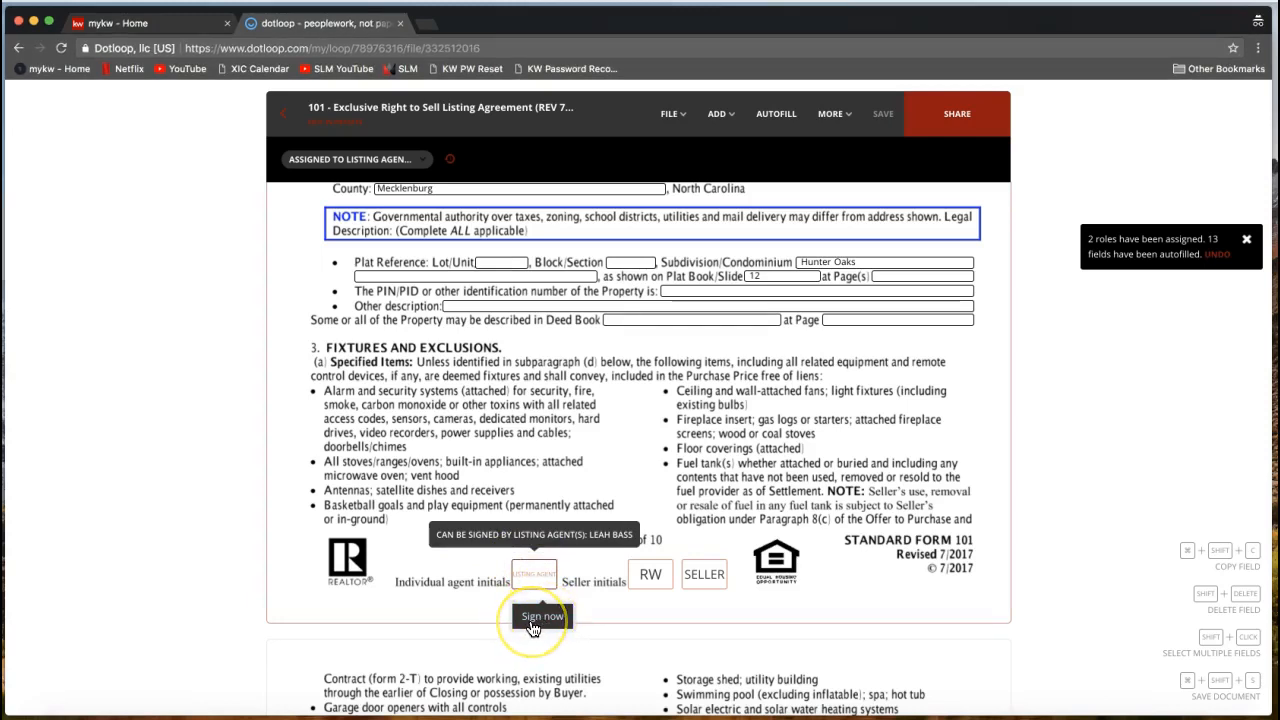
Confirm the agent's name and initials, then adopt the signature to stamp the agent initials box.
{"action": "left_click", "coordinate": [533, 625]}
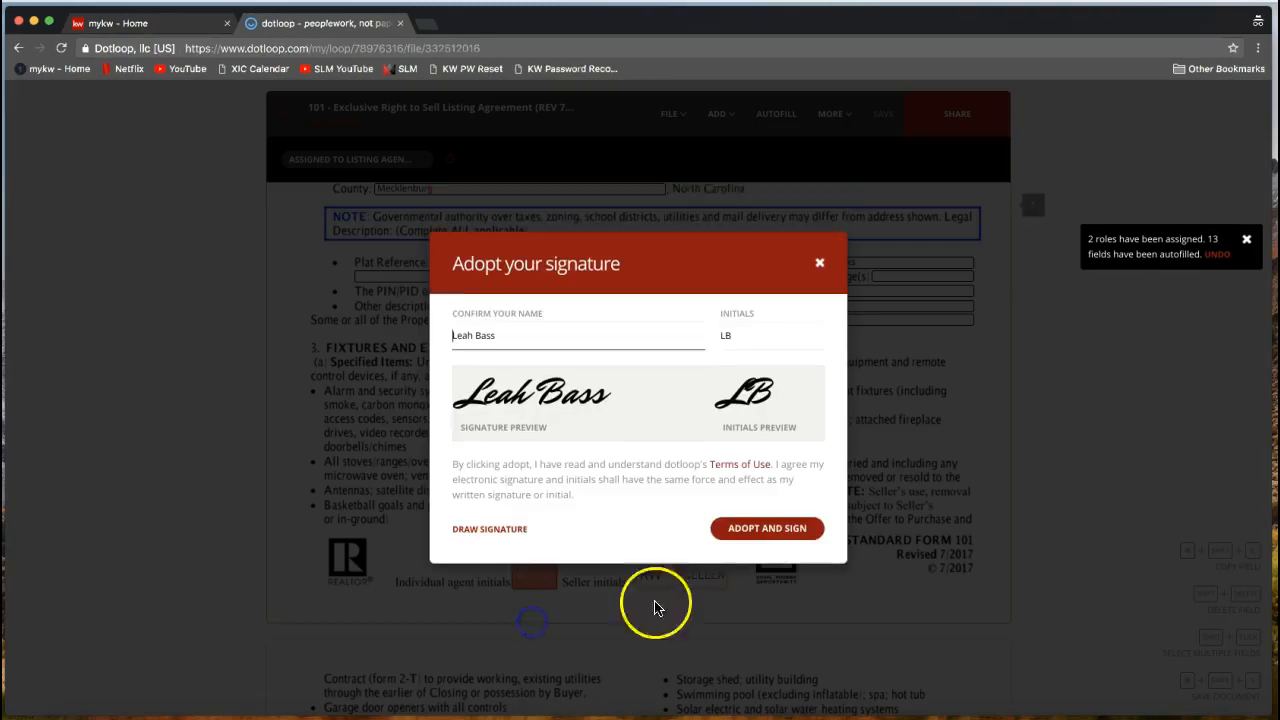
{"action": "left_click", "coordinate": [458, 567]}
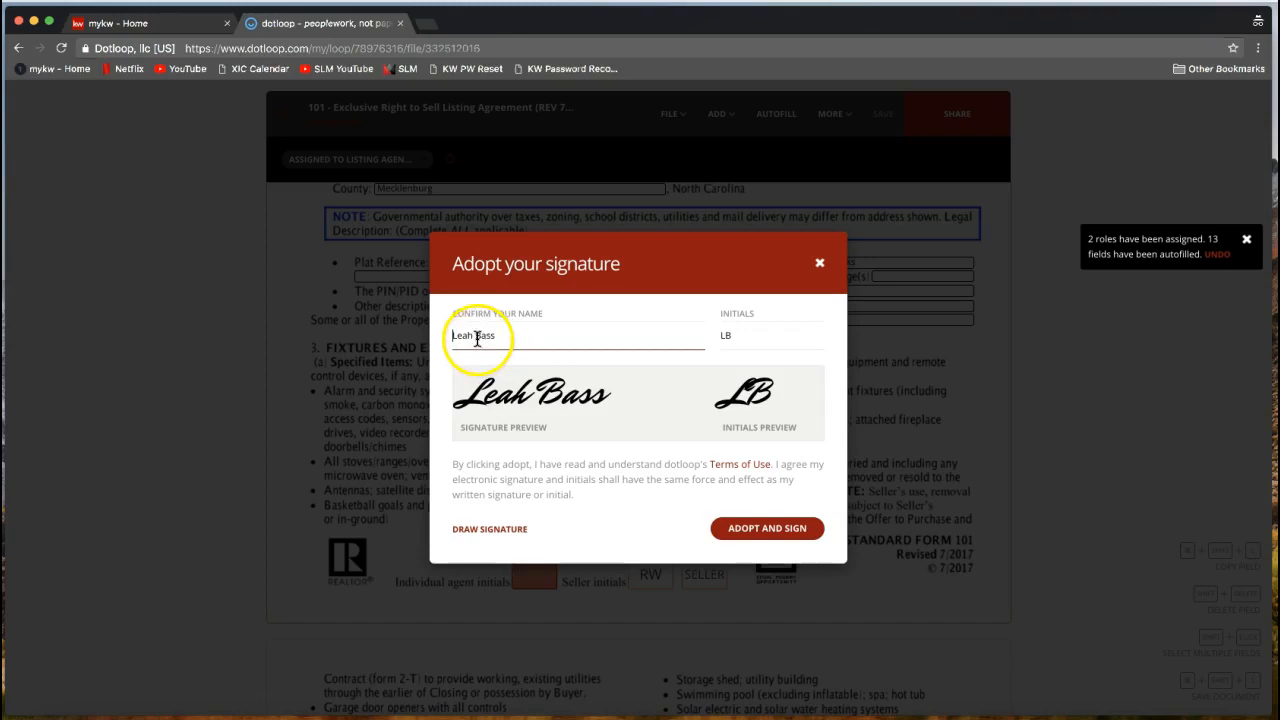
{"action": "left_click", "coordinate": [733, 342]}
{"action": "left_click", "coordinate": [543, 350]}
{"action": "left_click", "coordinate": [731, 340]}
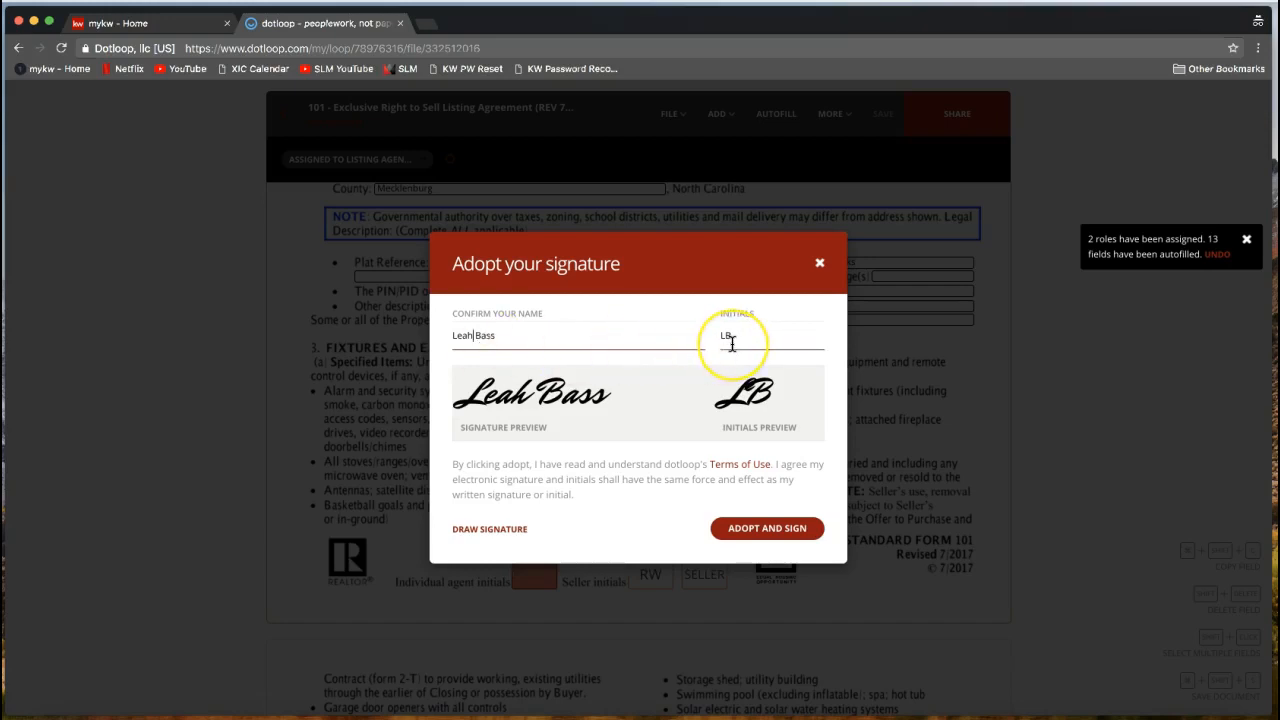
{"action": "left_click", "coordinate": [484, 538]}
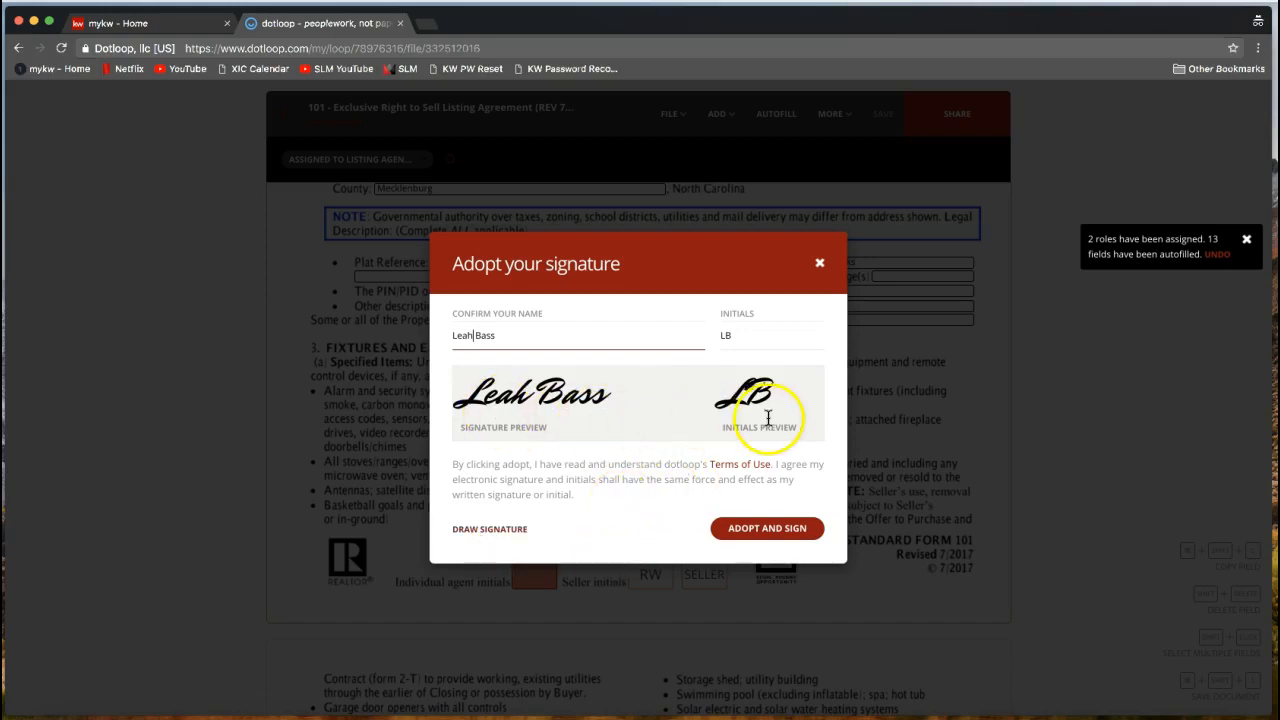
{"action": "left_click", "coordinate": [769, 538]}
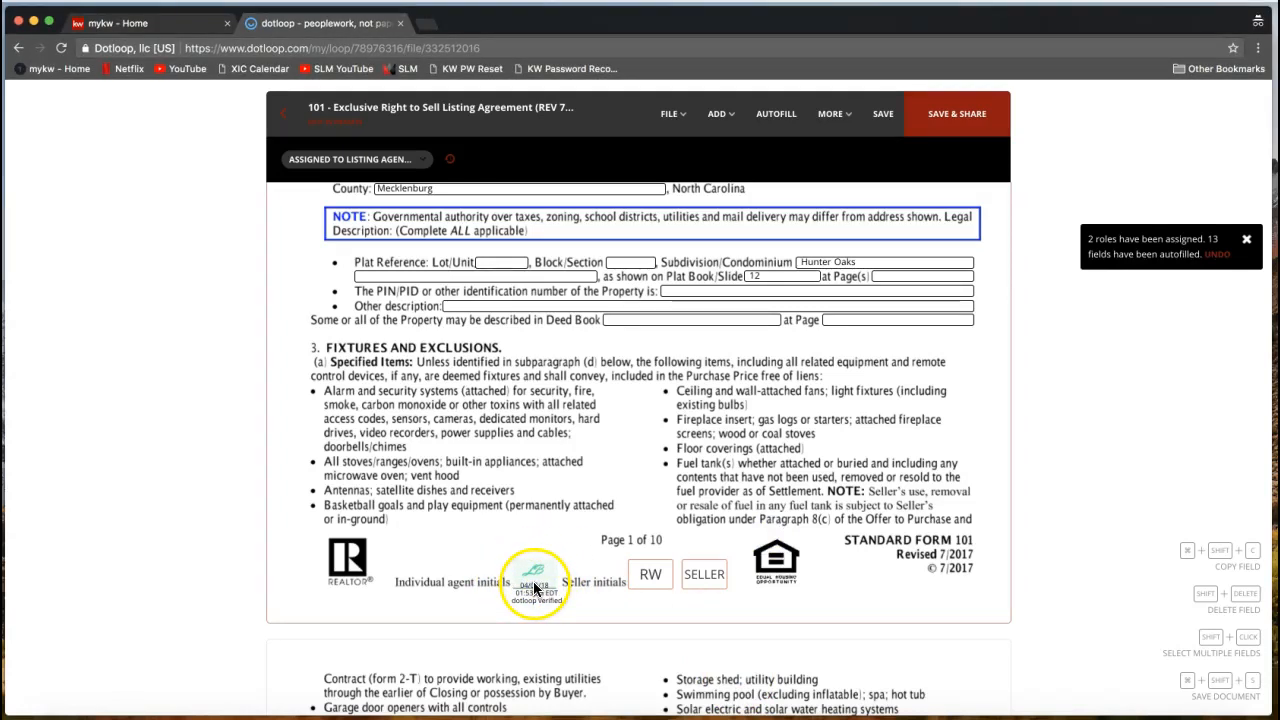
Stamp the listing agent's verified initials in page 2's agent initials box.
{"action": "left_click", "coordinate": [652, 578]}
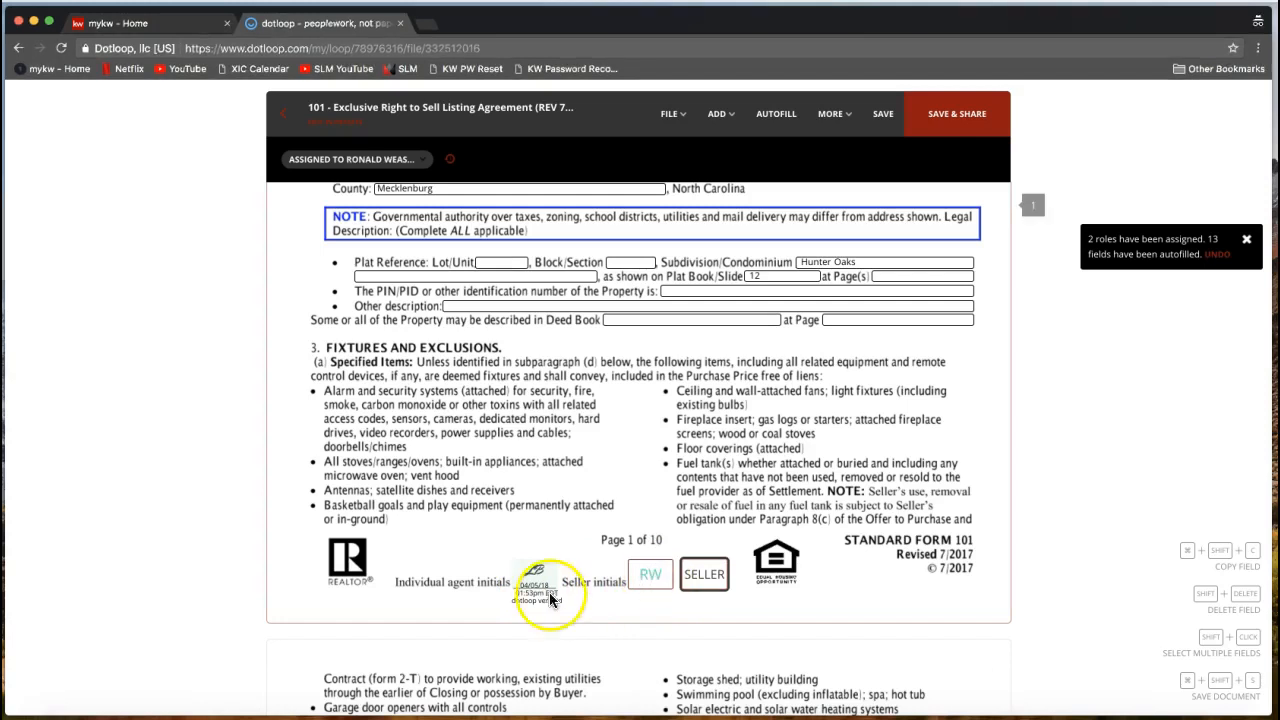
{"action": "left_click", "coordinate": [536, 586]}
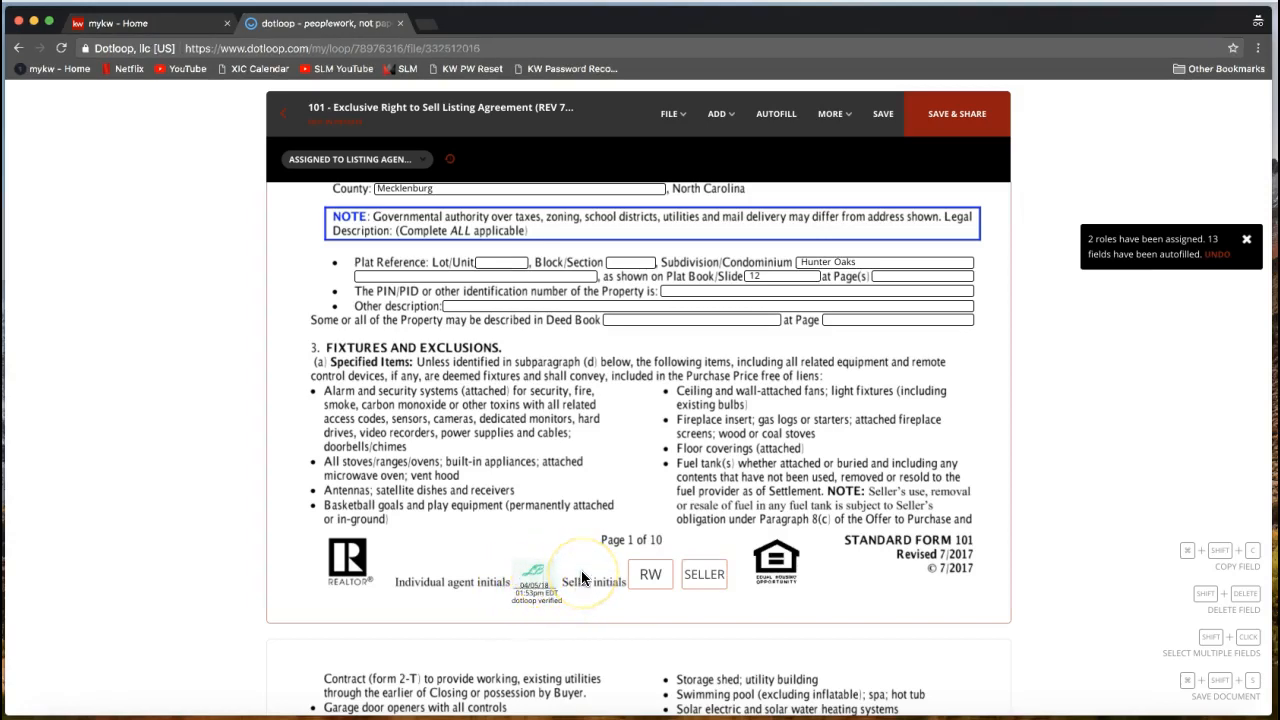
{"action": "scroll", "coordinate": [583, 578], "scroll_direction": "down", "scroll_amount": 5}
{"action": "scroll", "coordinate": [581, 570], "scroll_direction": "down", "scroll_amount": 10}
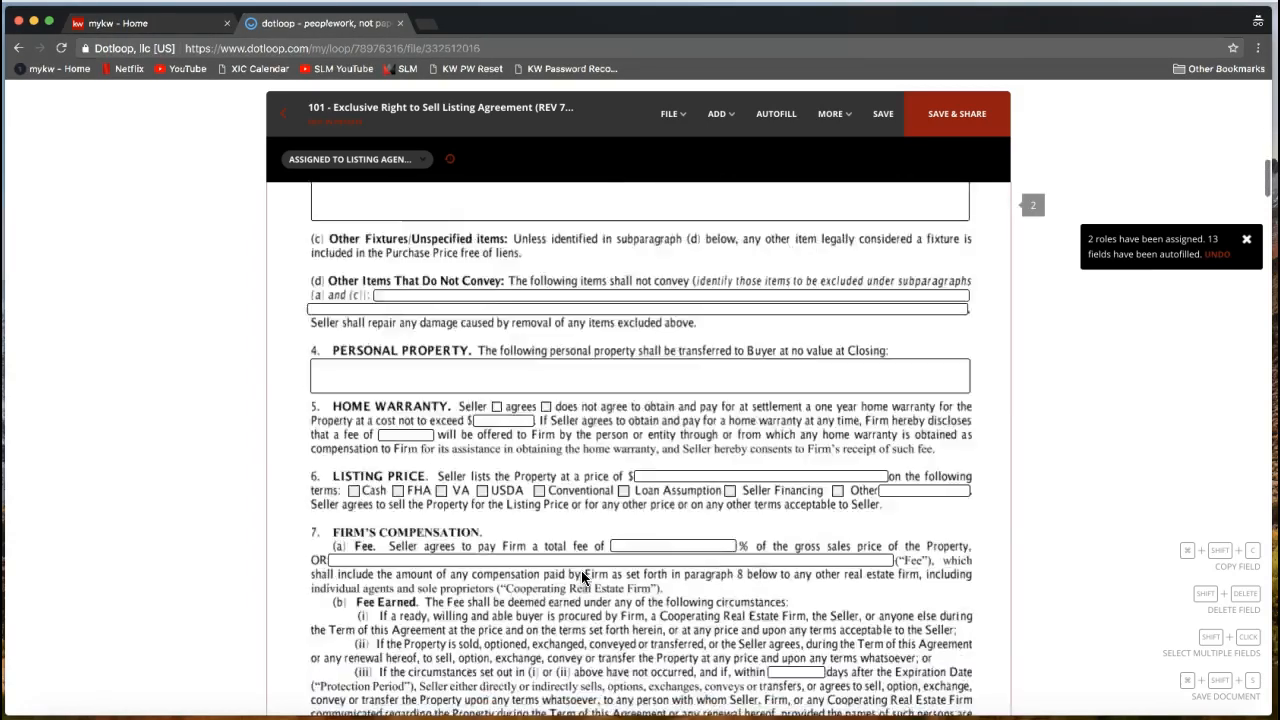
{"action": "mouse_move", "coordinate": [528, 576]}
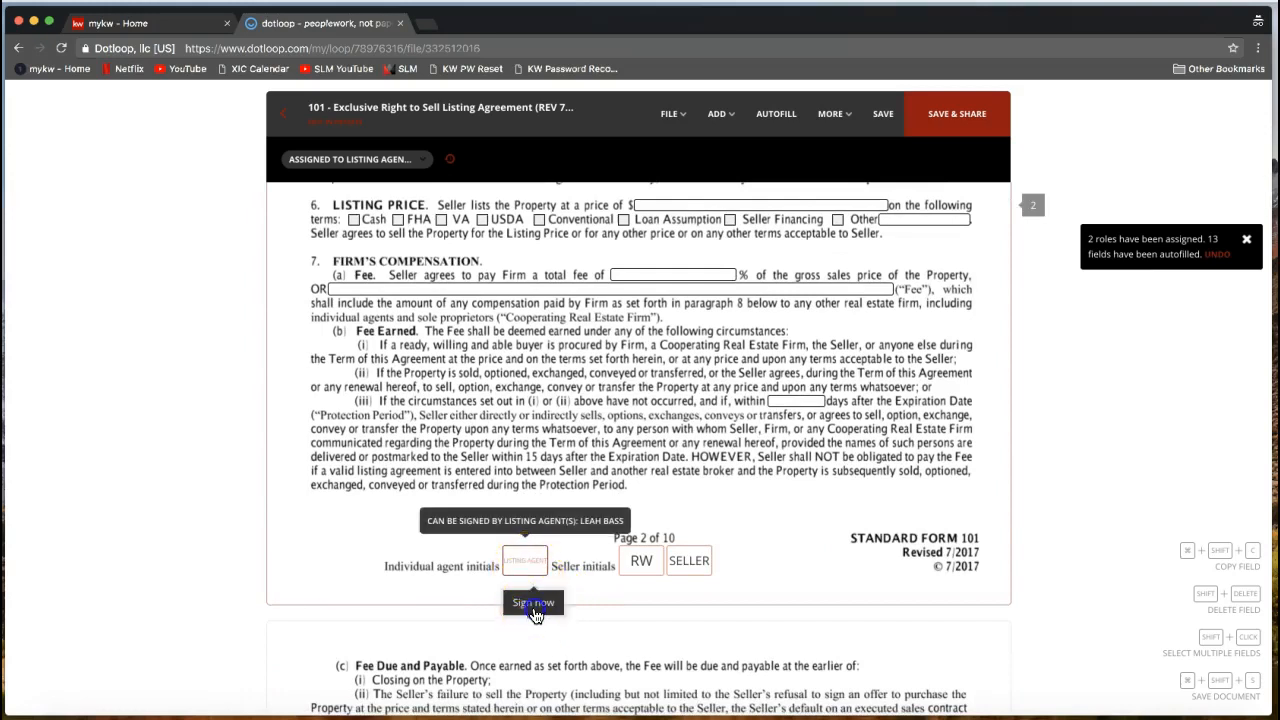
{"action": "left_click", "coordinate": [534, 608]}
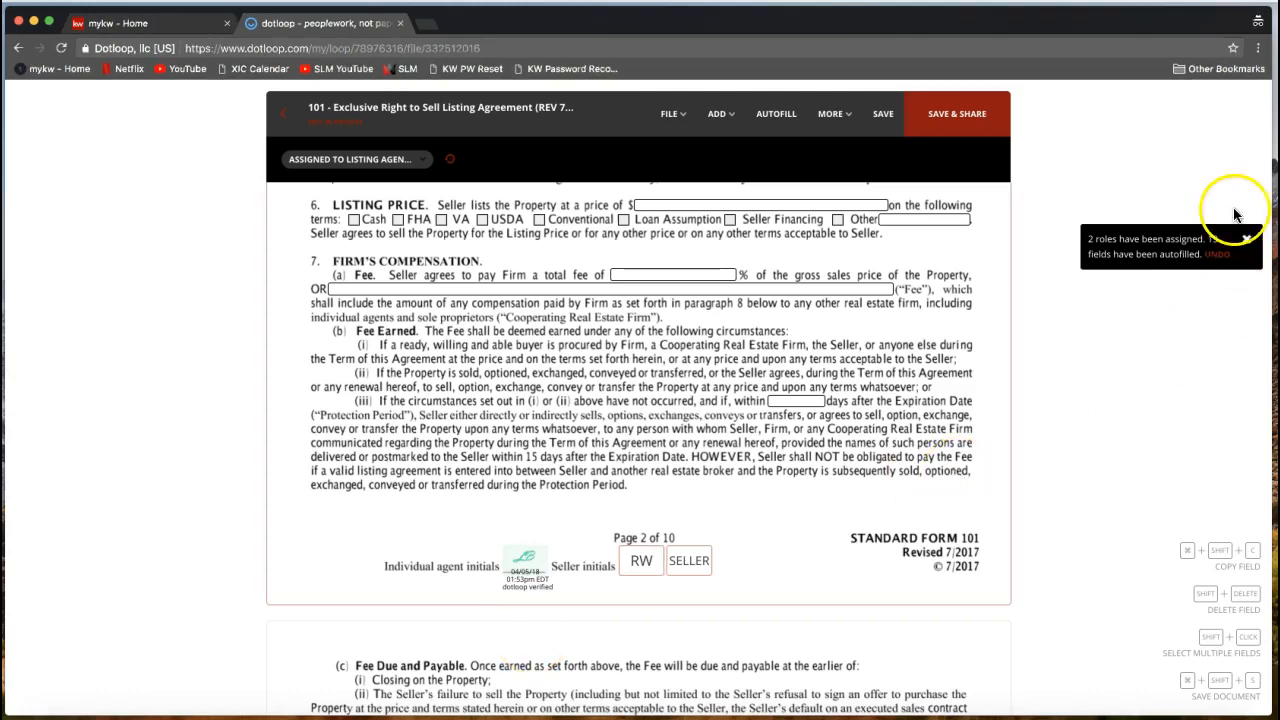
Scroll down through form 101 to the page 10 signature block.
{"action": "scroll", "coordinate": [1138, 190], "scroll_direction": "down", "scroll_amount": 20}
{"action": "scroll", "coordinate": [1138, 186], "scroll_direction": "down", "scroll_amount": 20}
{"action": "scroll", "coordinate": [1165, 395], "scroll_direction": "down", "scroll_amount": 20}
{"action": "scroll", "coordinate": [1012, 371], "scroll_direction": "down", "scroll_amount": 1}
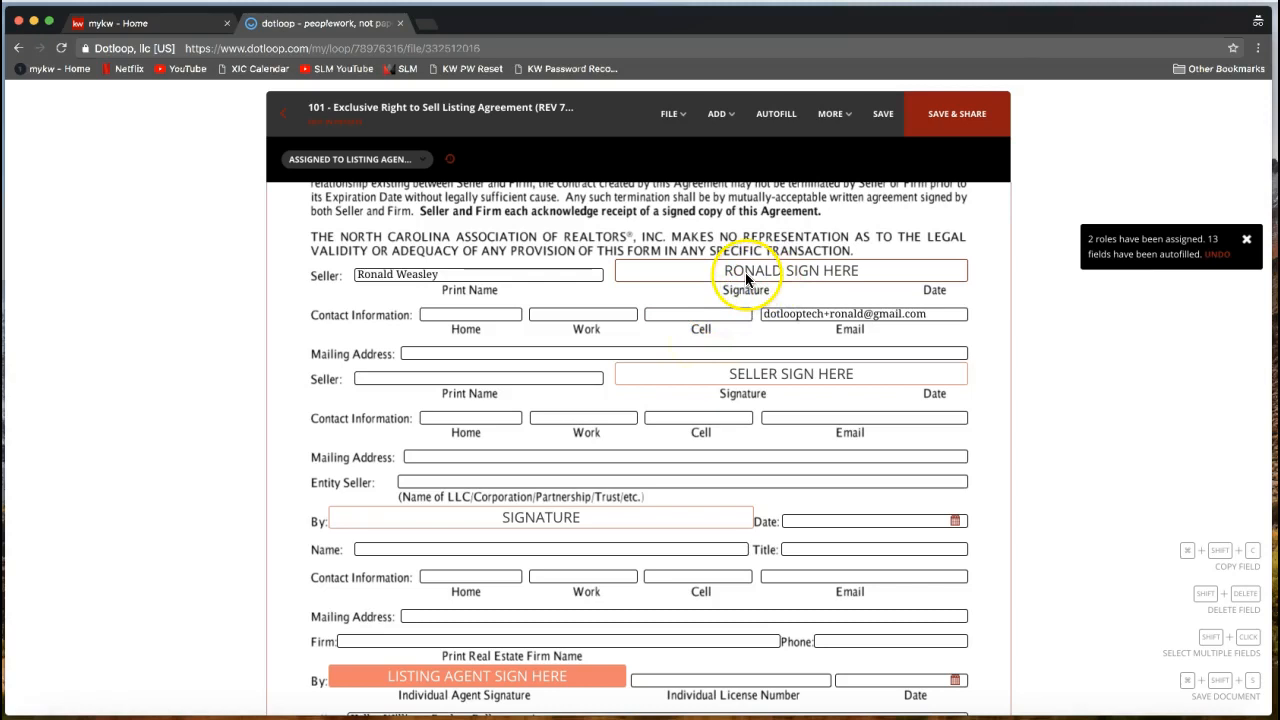
Apply the listing agent's adopted signature to the Individual Agent Signature line on page 10.
{"action": "left_click", "coordinate": [697, 278]}
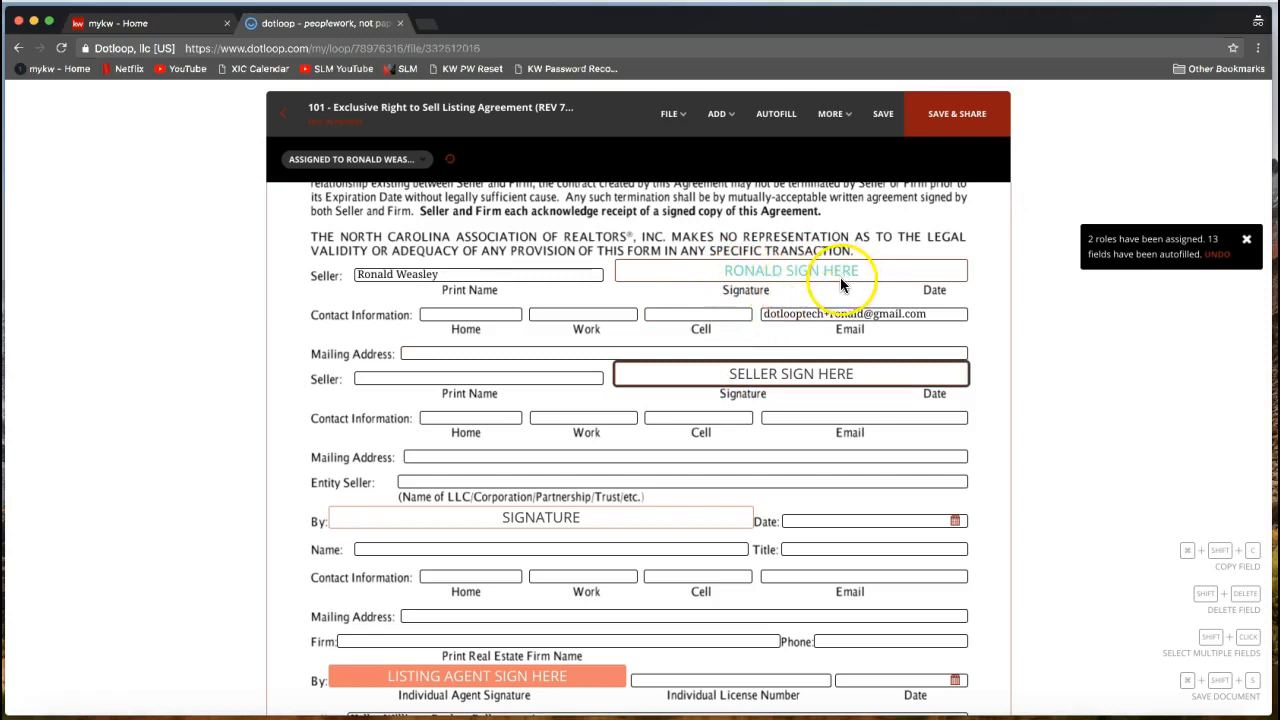
{"action": "scroll", "coordinate": [512, 423], "scroll_direction": "down", "scroll_amount": 3}
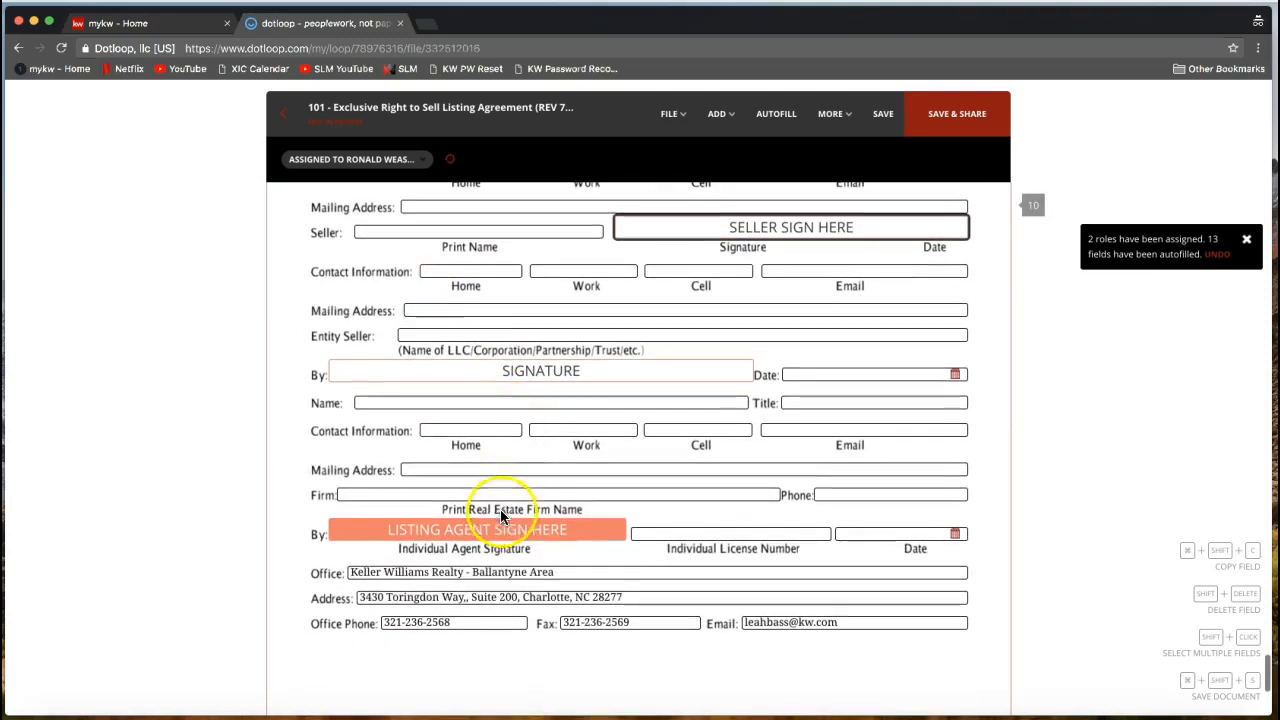
{"action": "mouse_move", "coordinate": [497, 530]}
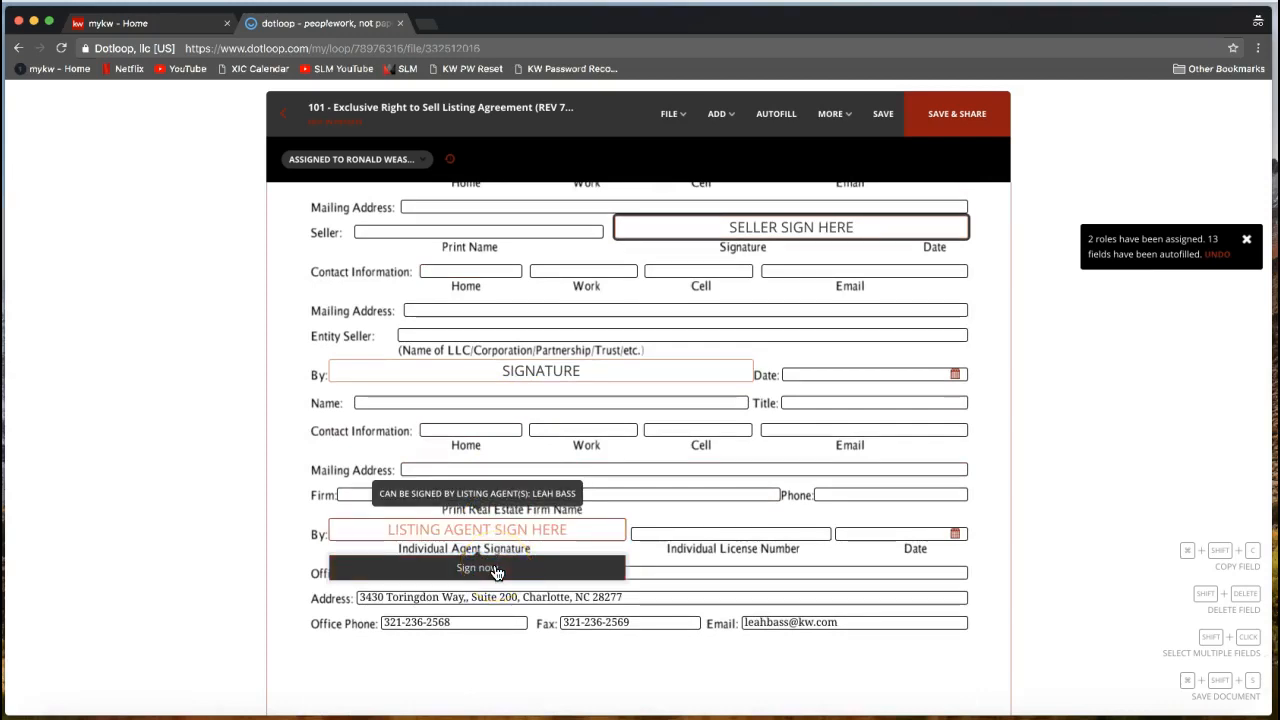
{"action": "left_click", "coordinate": [497, 571]}
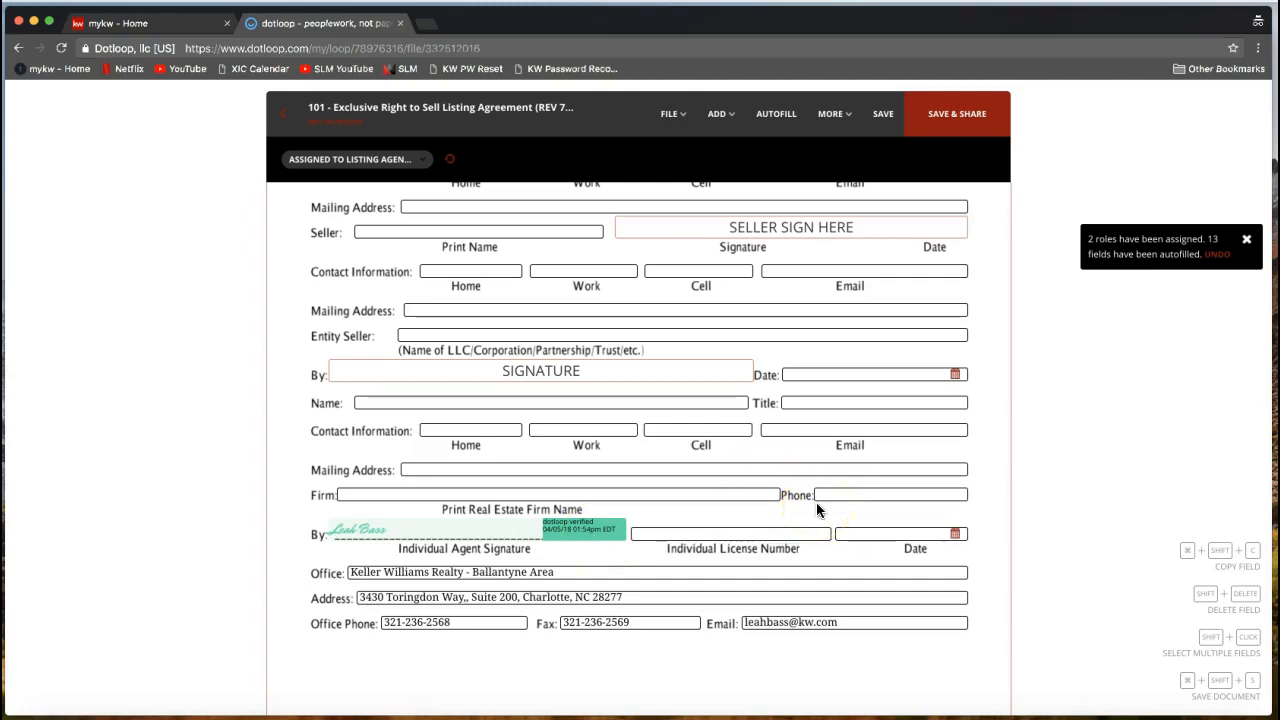
{"action": "left_click", "coordinate": [793, 466]}
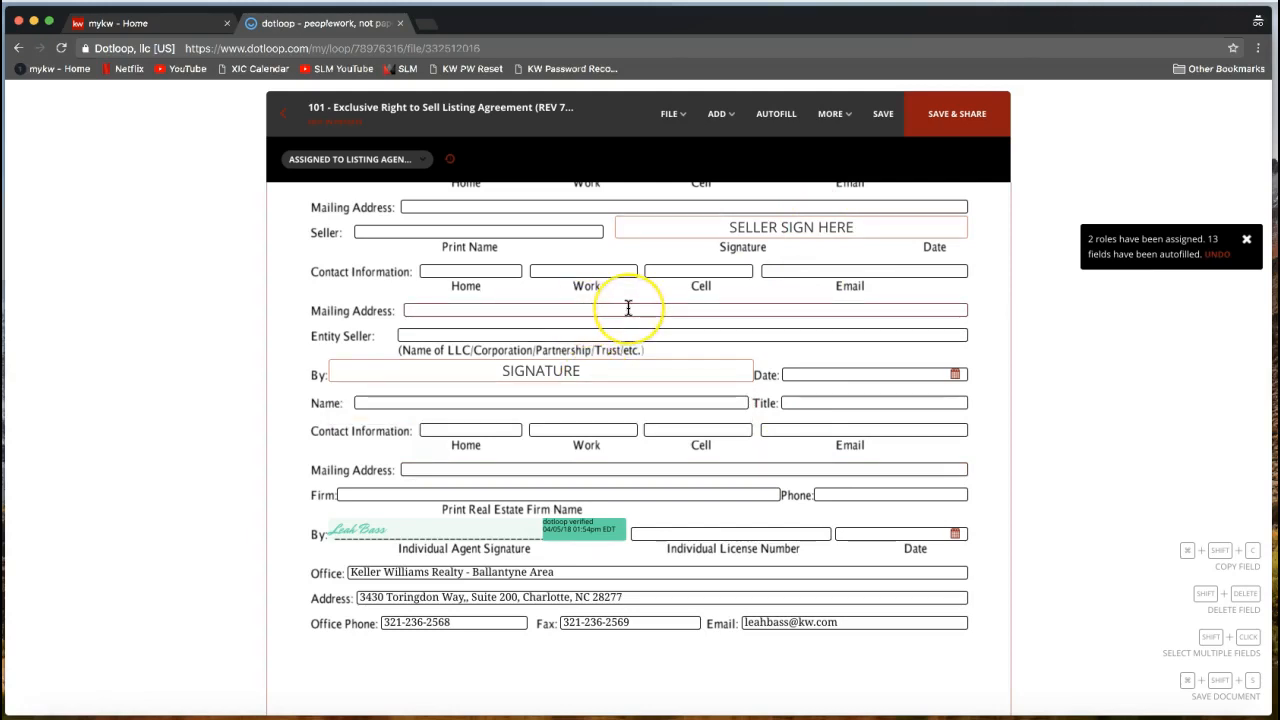
{"action": "scroll", "coordinate": [628, 307], "scroll_direction": "up", "scroll_amount": 2}
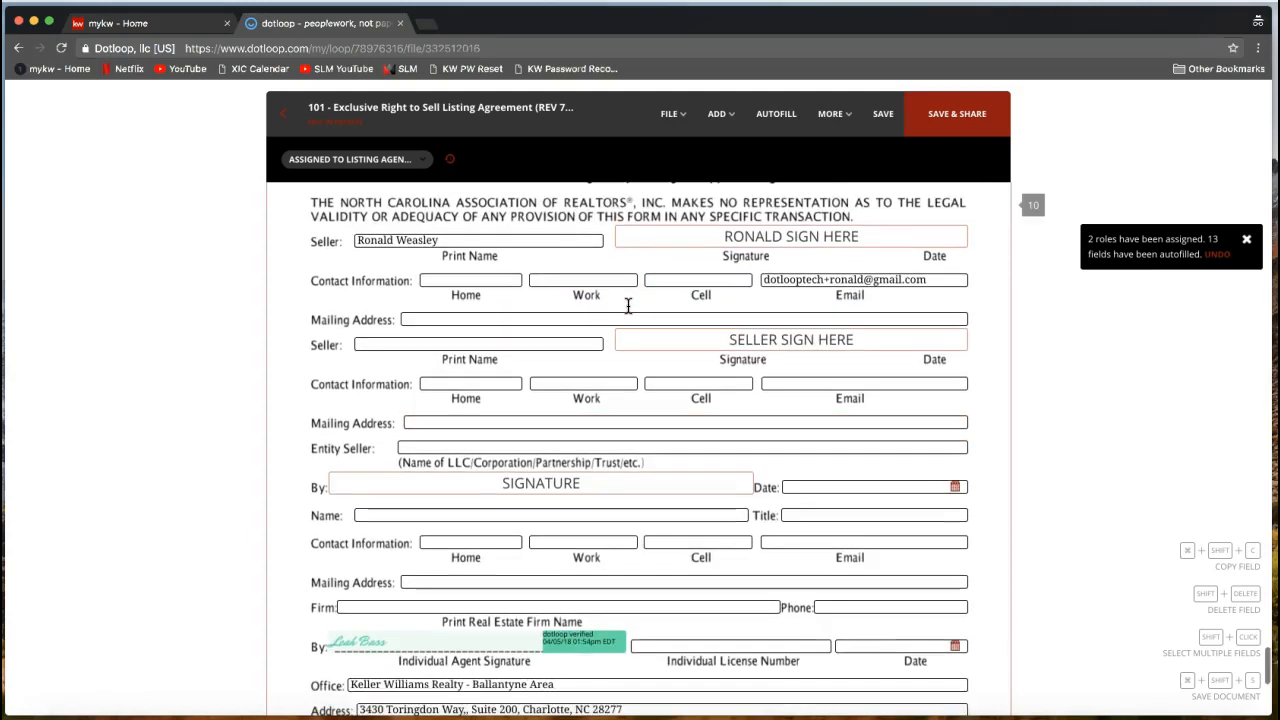
{"action": "left_click", "coordinate": [676, 118]}
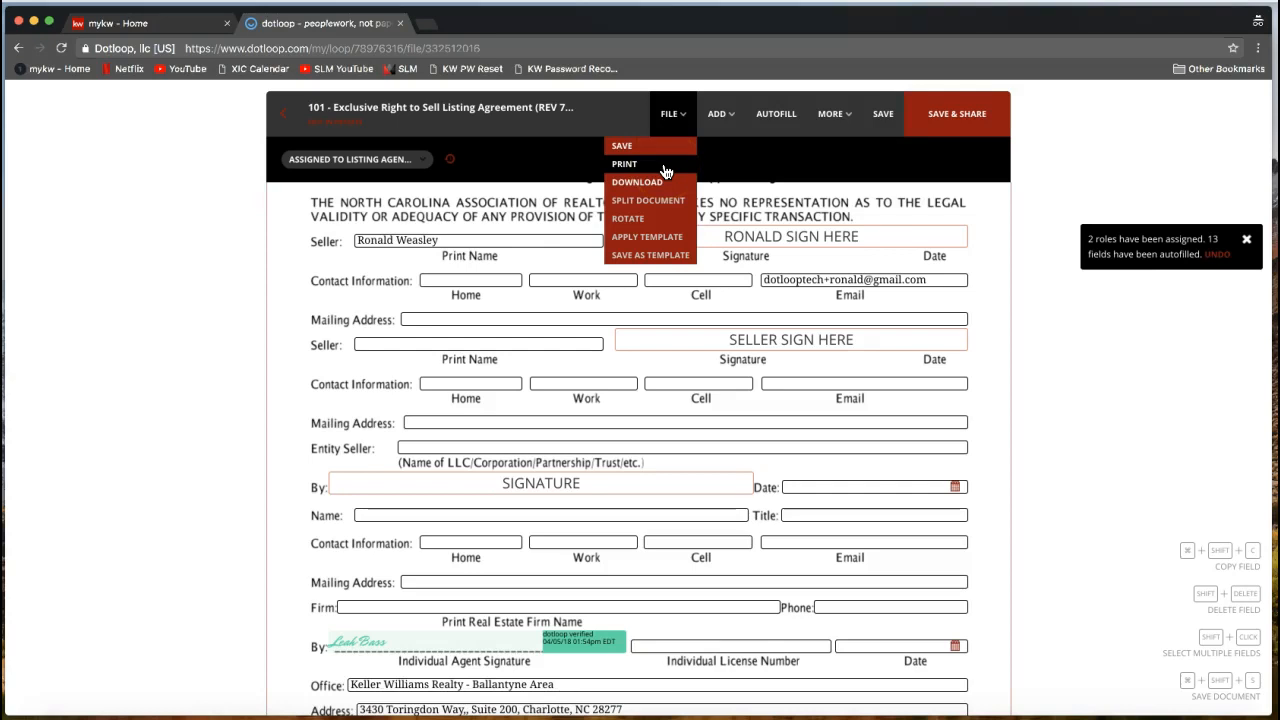
{"action": "left_click", "coordinate": [643, 188]}
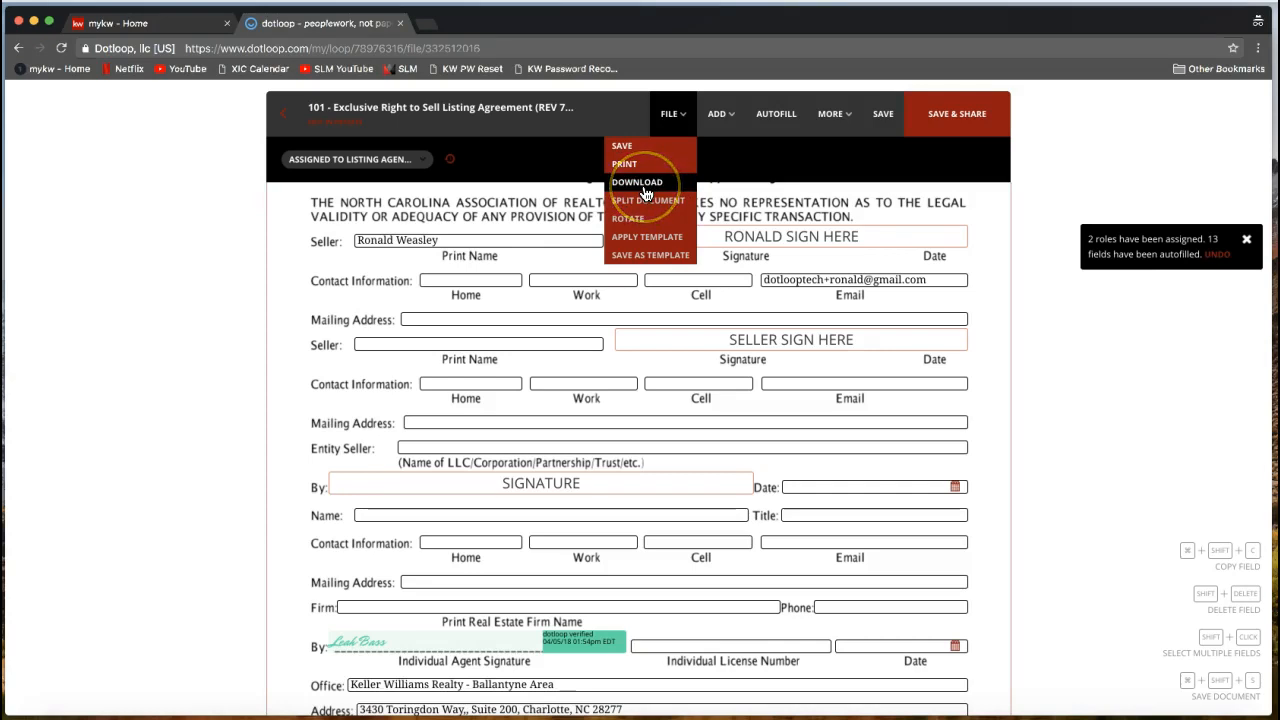
{"action": "left_click", "coordinate": [645, 190]}
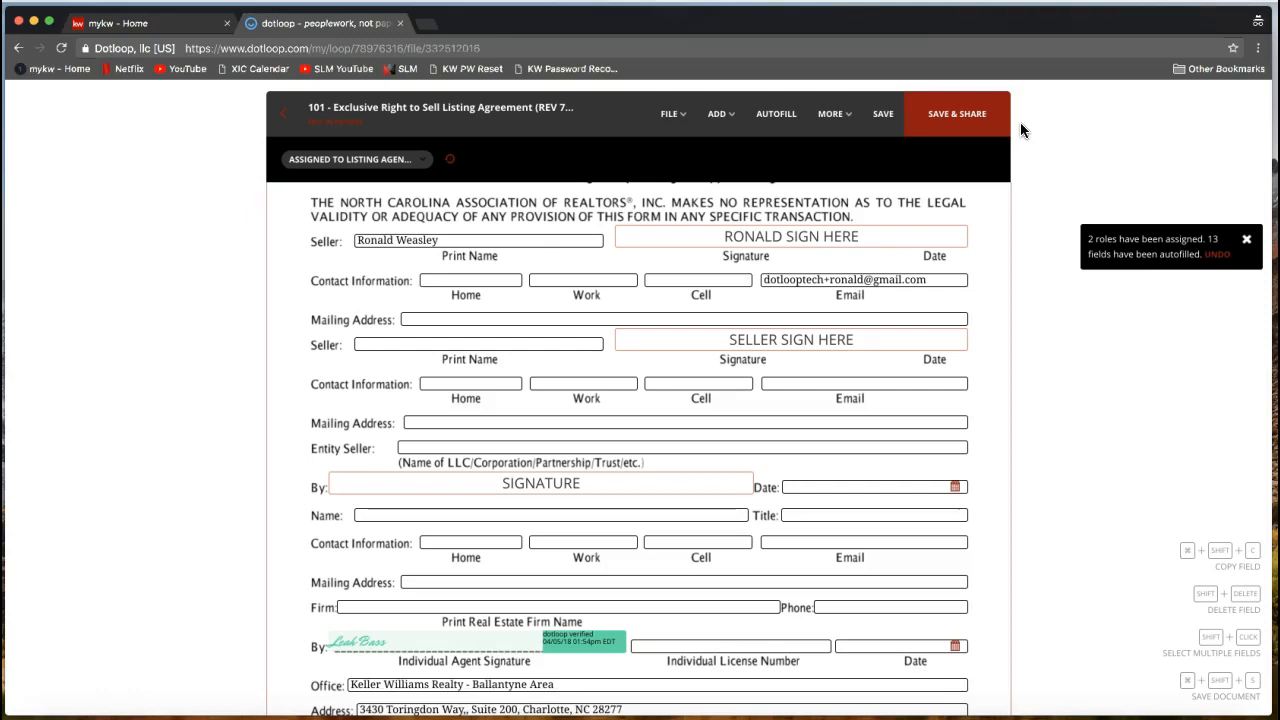
{"action": "left_click", "coordinate": [979, 129]}
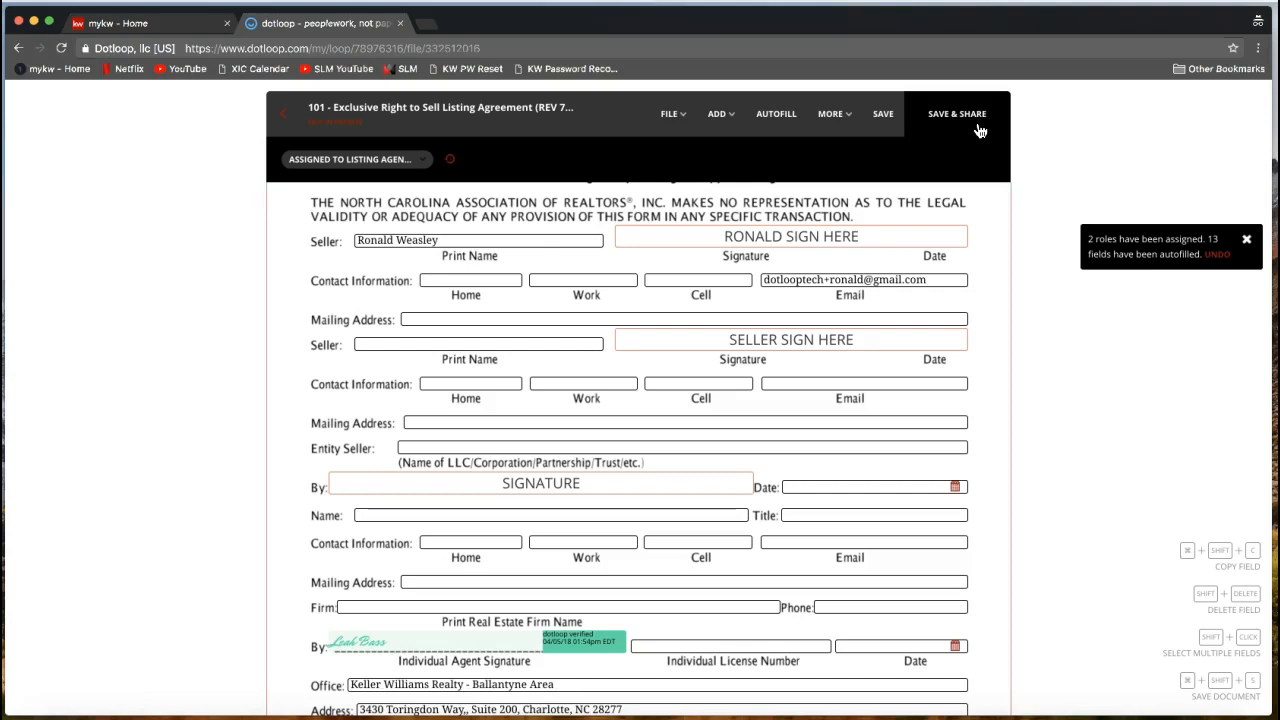
{"action": "left_click", "coordinate": [962, 131]}
{"action": "left_click", "coordinate": [966, 236]}
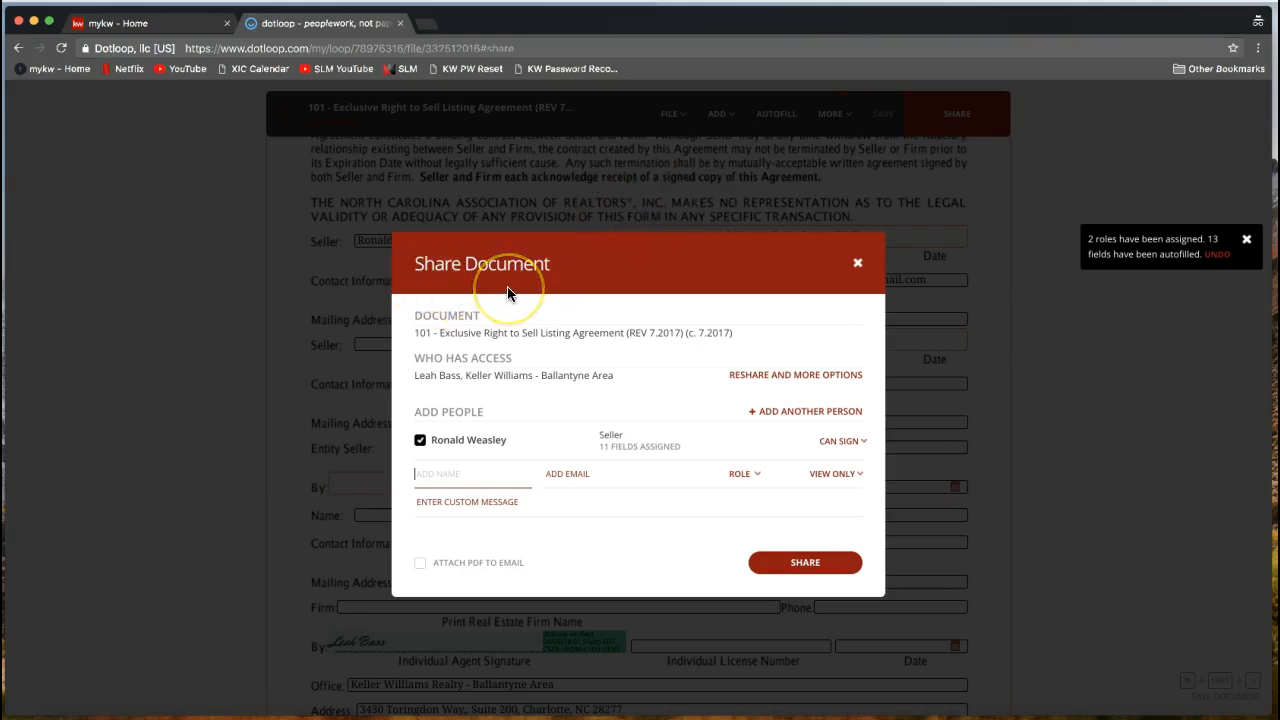
{"action": "left_click_drag", "start_coordinate": [411, 317], "coordinate": [482, 318]}
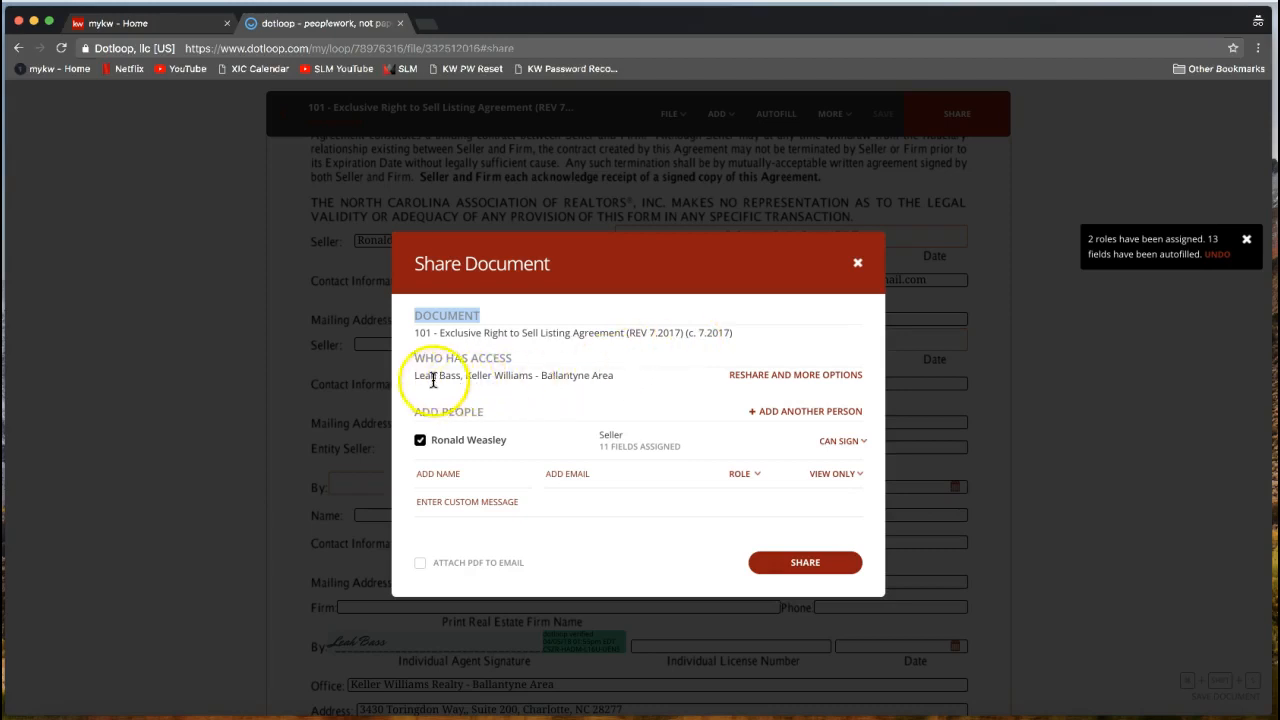
{"action": "left_click_drag", "start_coordinate": [412, 378], "coordinate": [614, 376]}
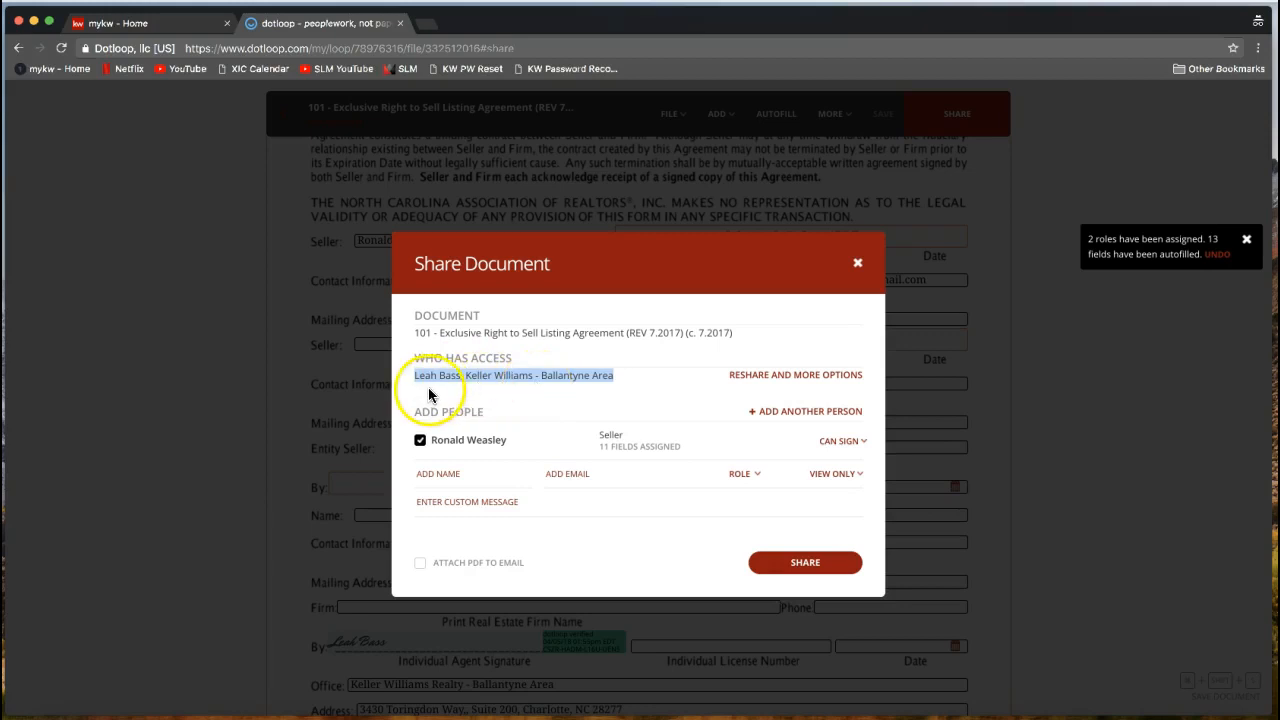
{"action": "left_click", "coordinate": [528, 390]}
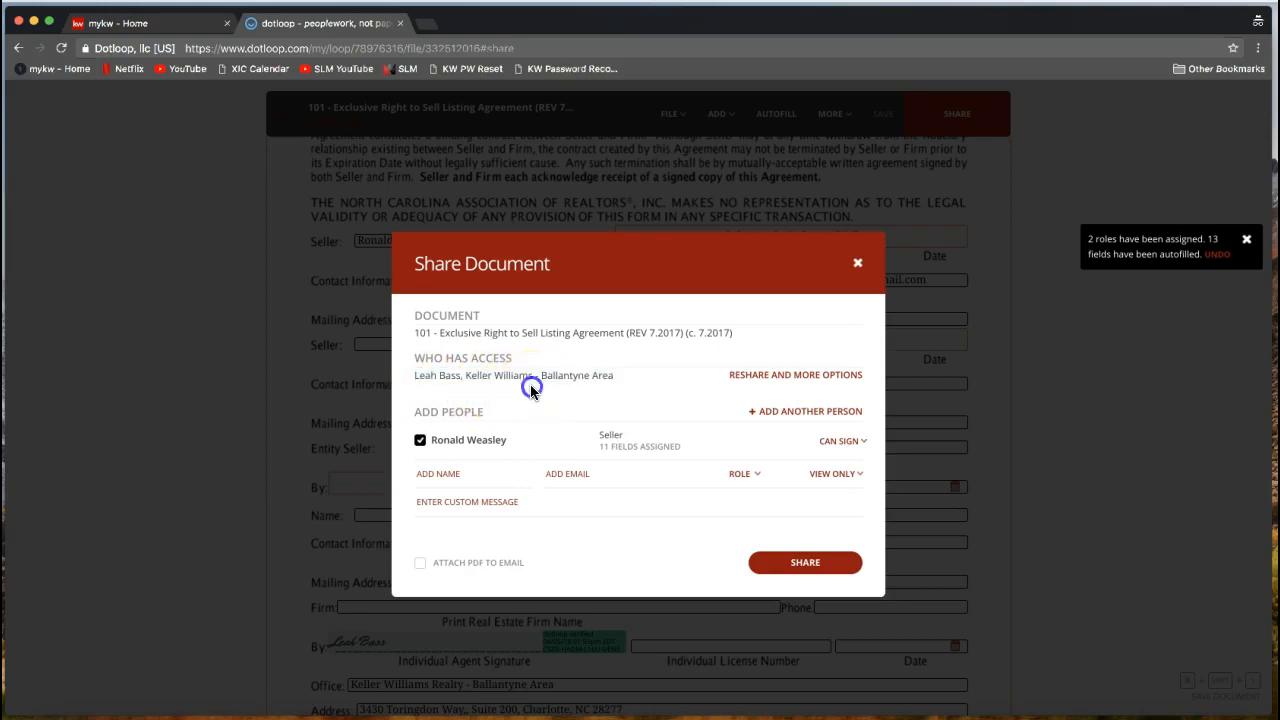
{"action": "left_click_drag", "start_coordinate": [405, 411], "coordinate": [482, 422]}
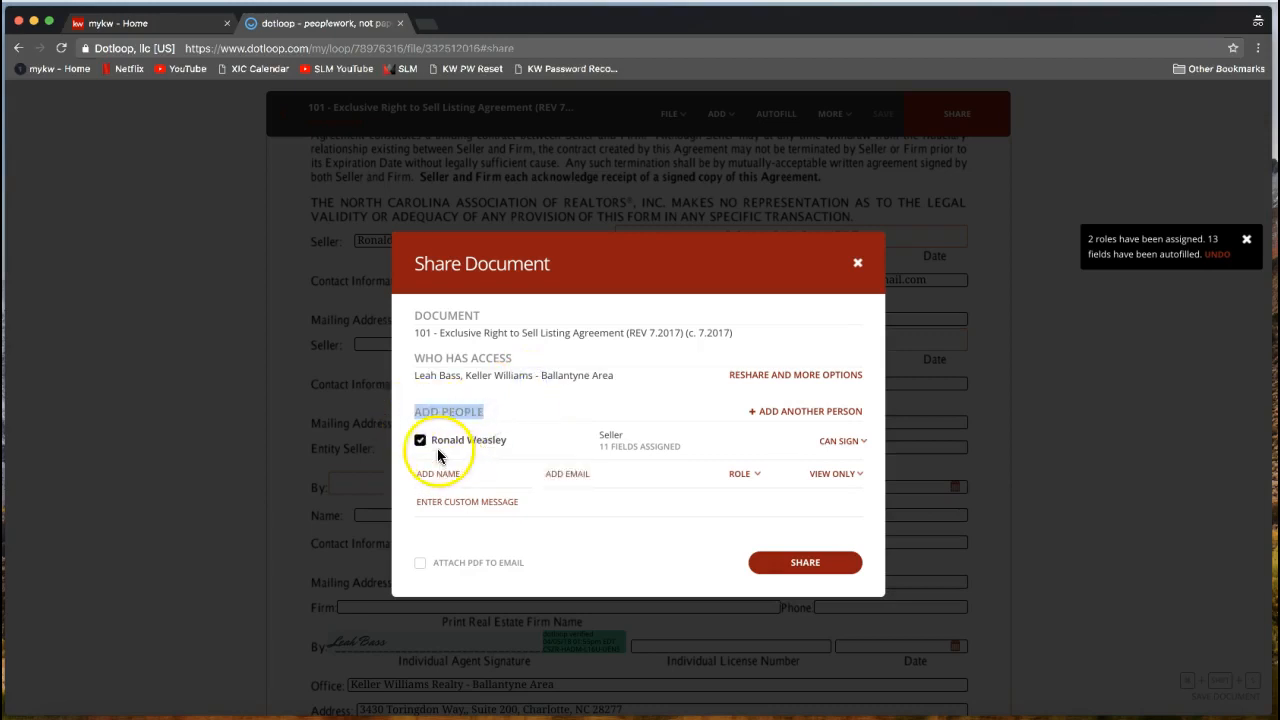
{"action": "double_click", "coordinate": [613, 434]}
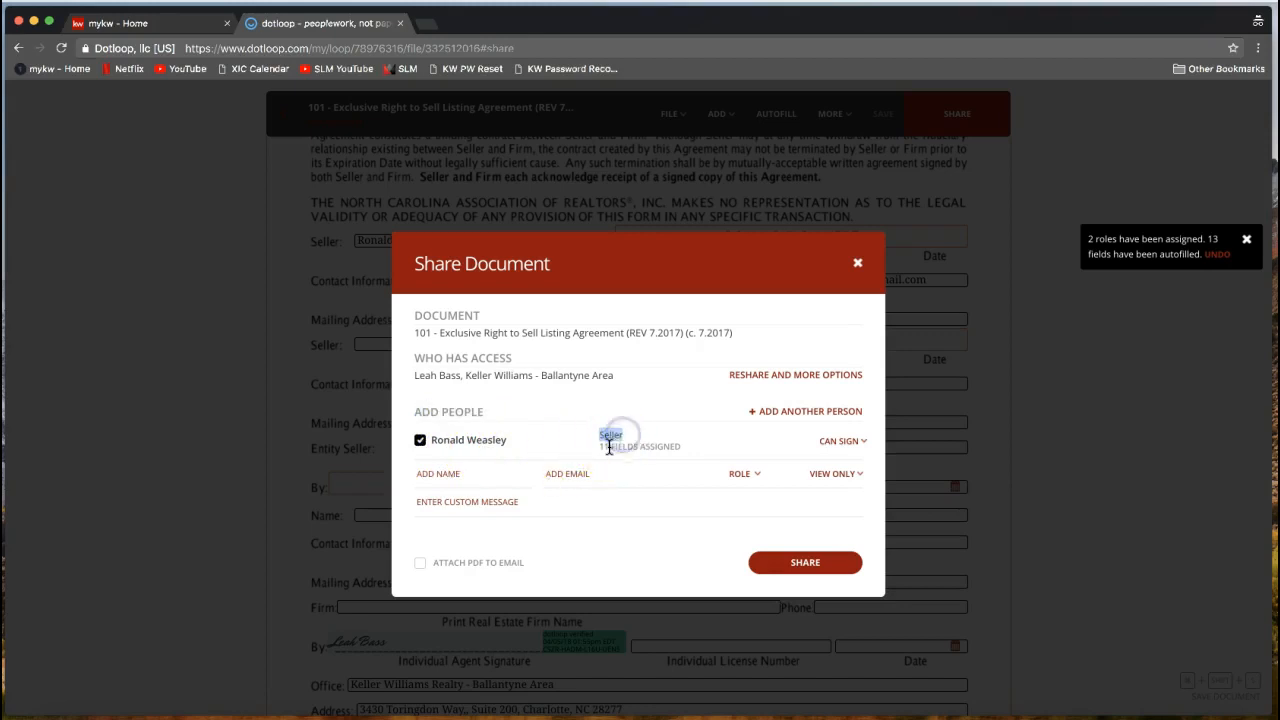
{"action": "left_click_drag", "start_coordinate": [600, 448], "coordinate": [686, 446]}
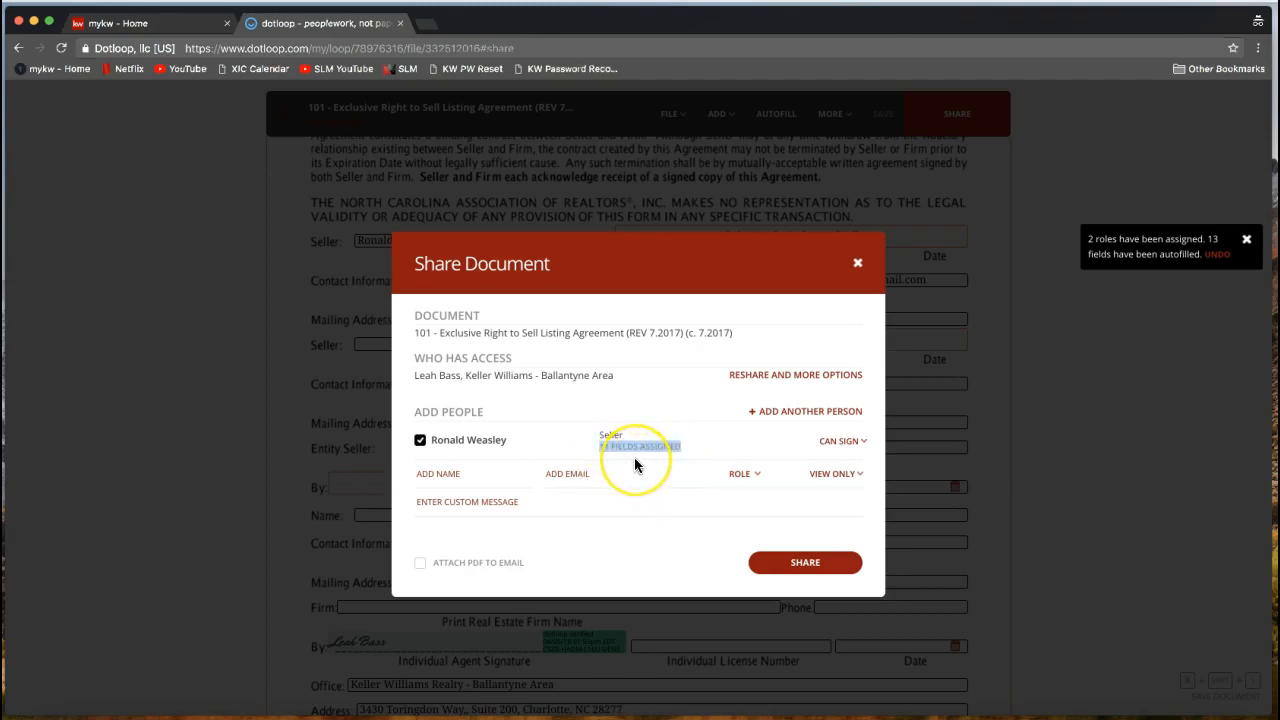
{"action": "left_click", "coordinate": [843, 450]}
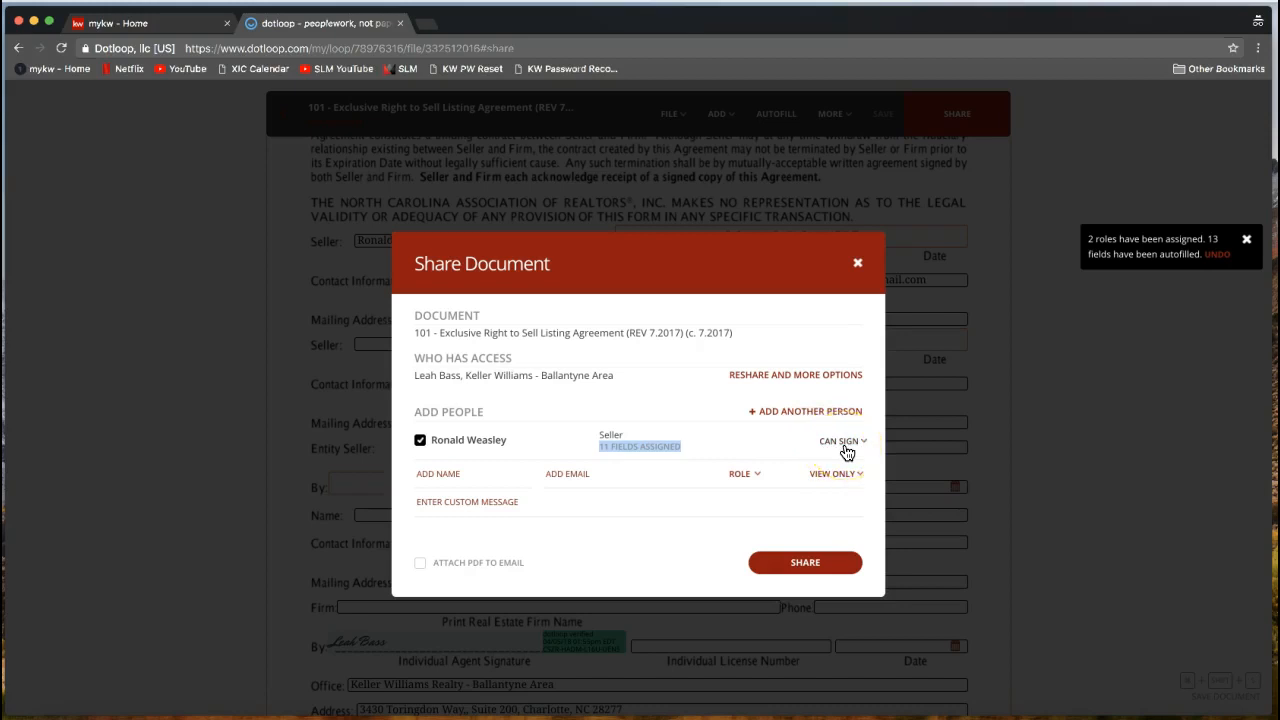
{"action": "left_click", "coordinate": [846, 451]}
{"action": "left_click", "coordinate": [848, 450]}
{"action": "left_click", "coordinate": [863, 438]}
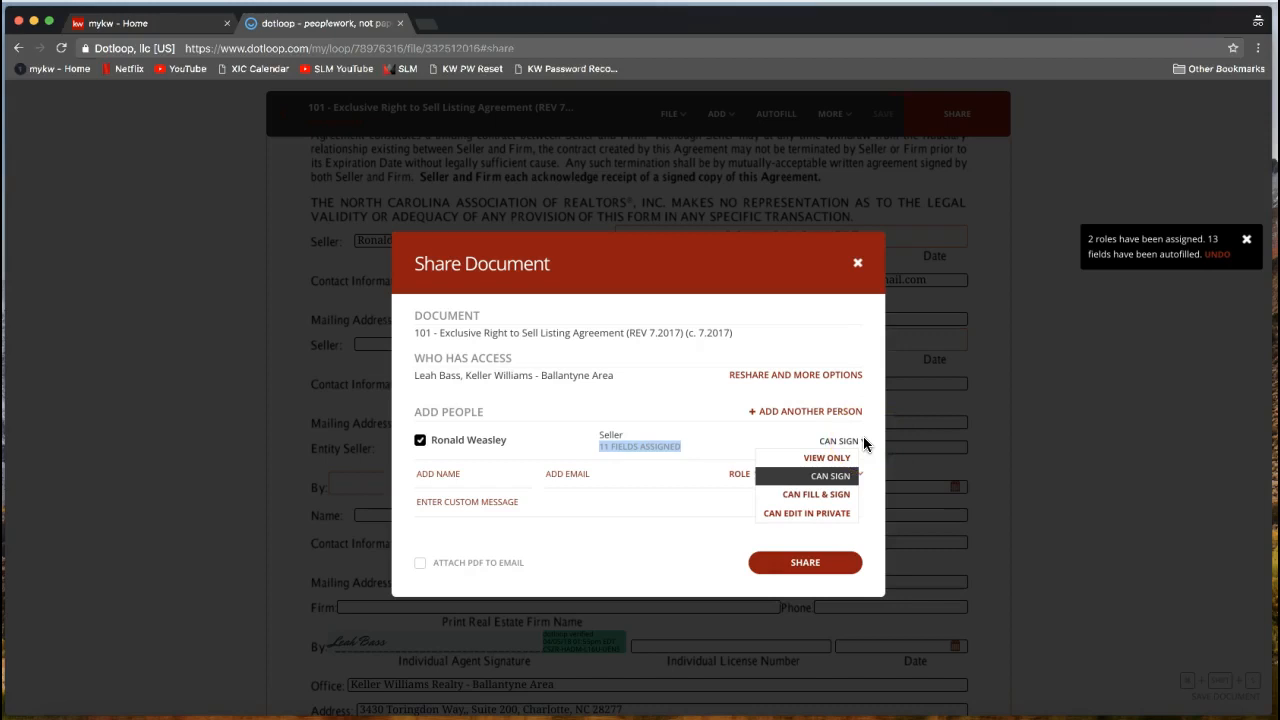
{"action": "mouse_move", "coordinate": [839, 478]}
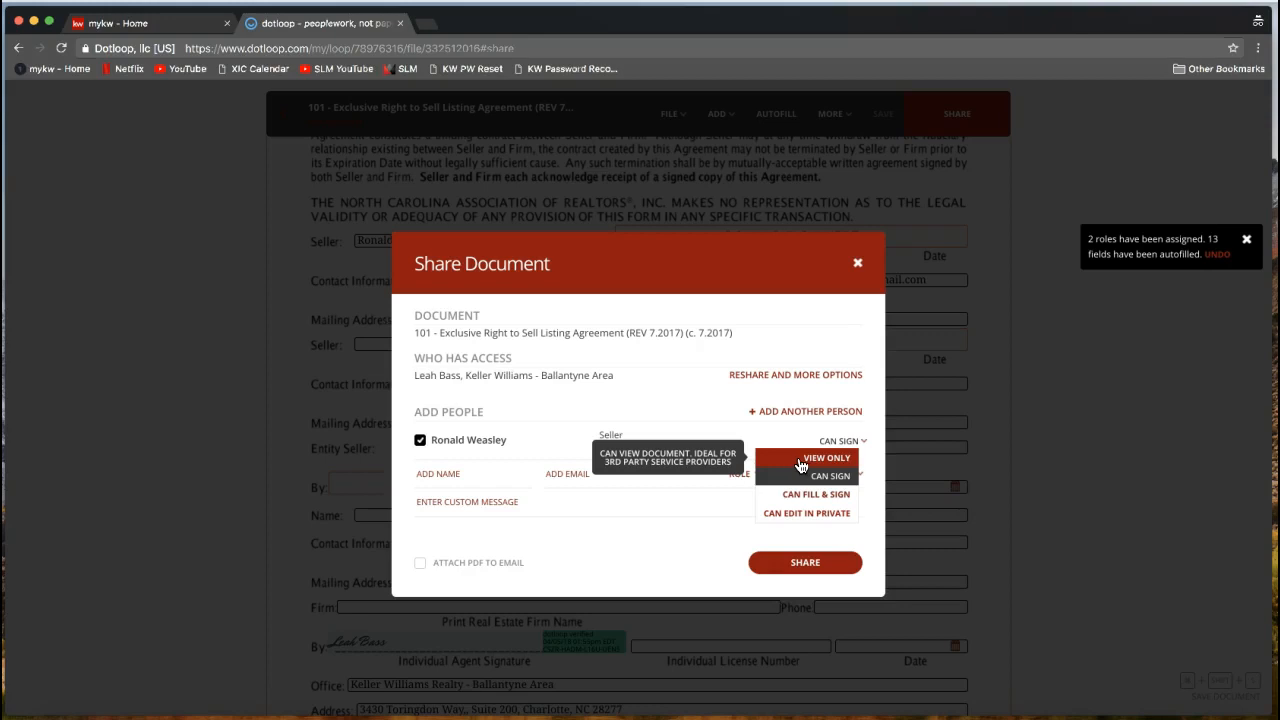
{"action": "left_click", "coordinate": [790, 467]}
{"action": "left_click", "coordinate": [790, 467]}
{"action": "left_click", "coordinate": [467, 476]}
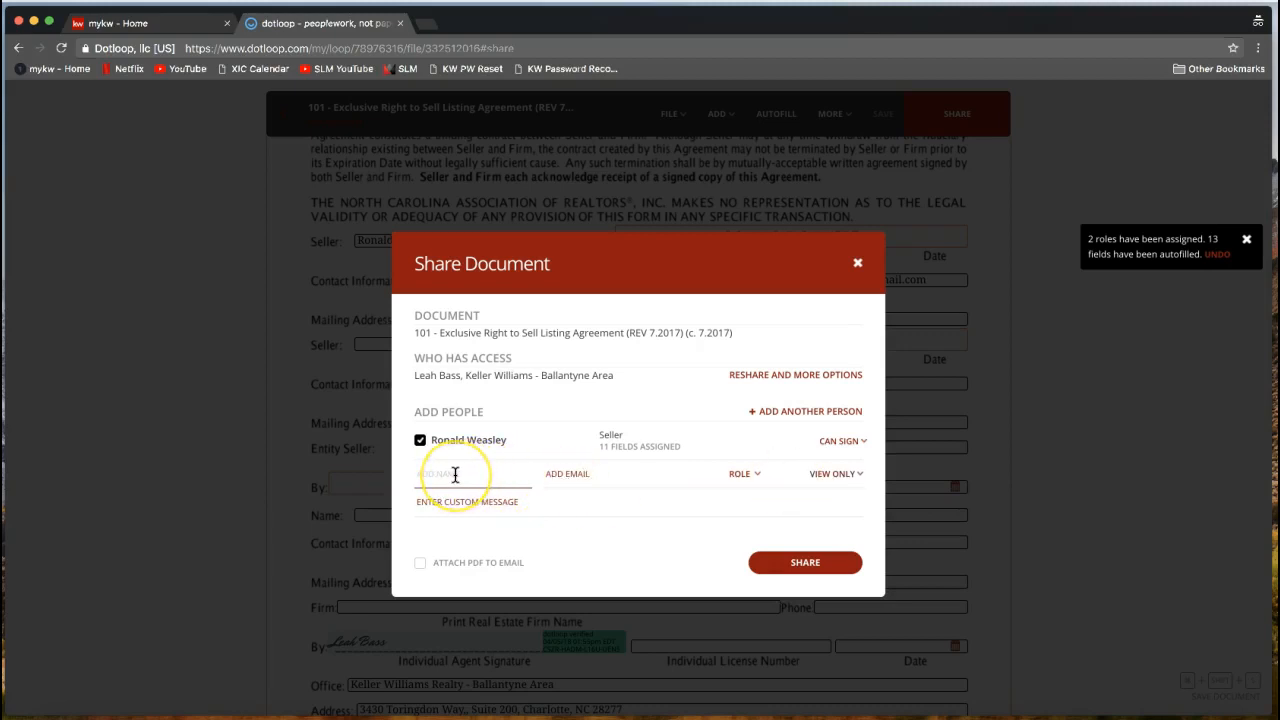
{"action": "left_click", "coordinate": [590, 484]}
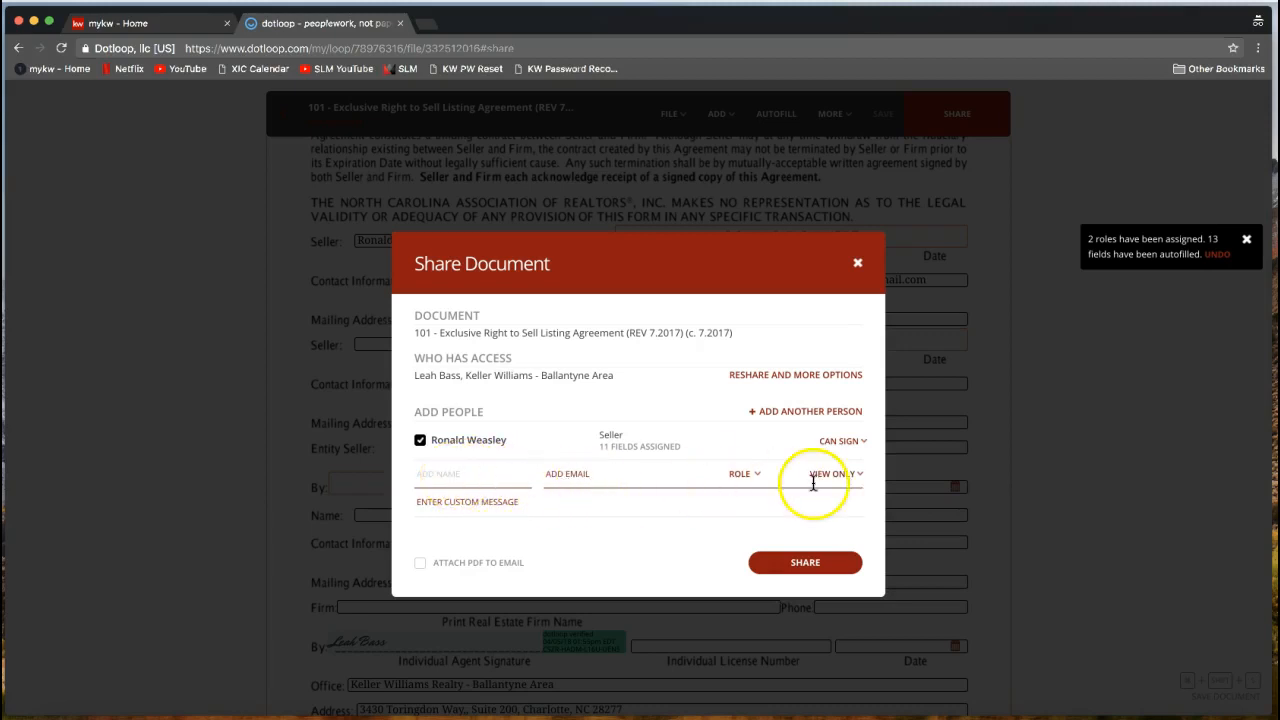
{"action": "left_click", "coordinate": [843, 445]}
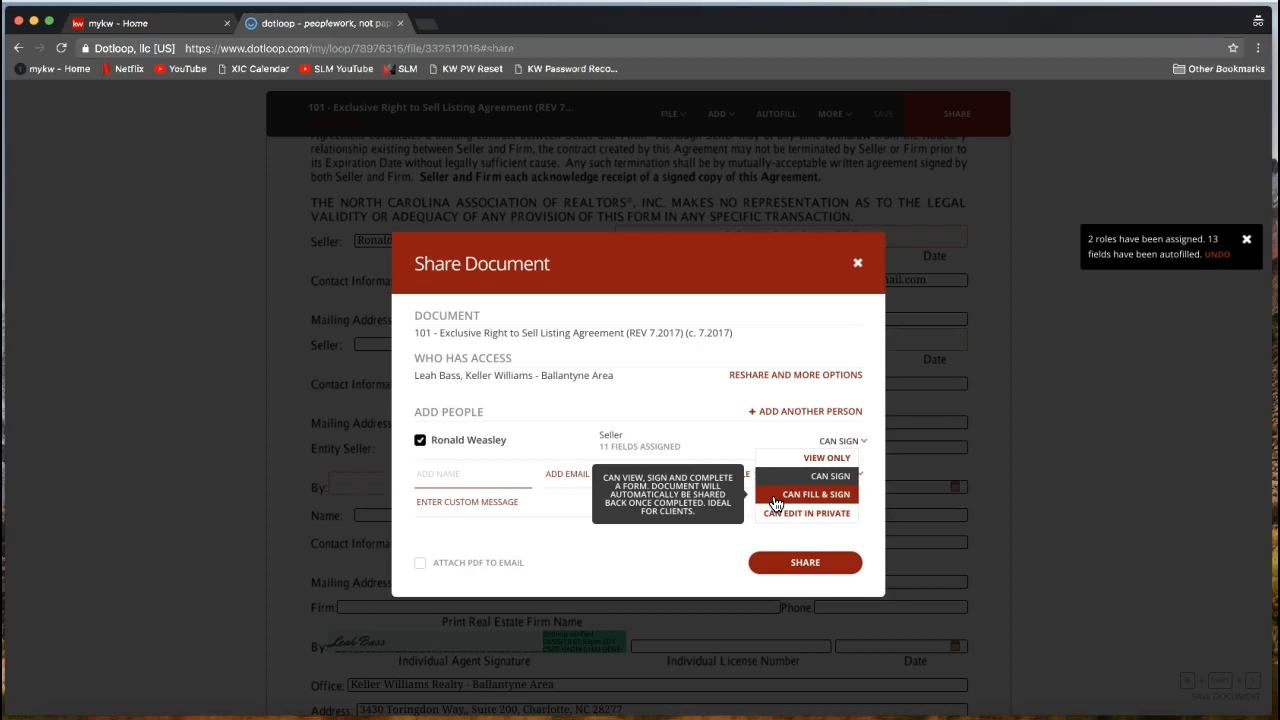
{"action": "left_click", "coordinate": [803, 501]}
{"action": "left_click", "coordinate": [785, 516]}
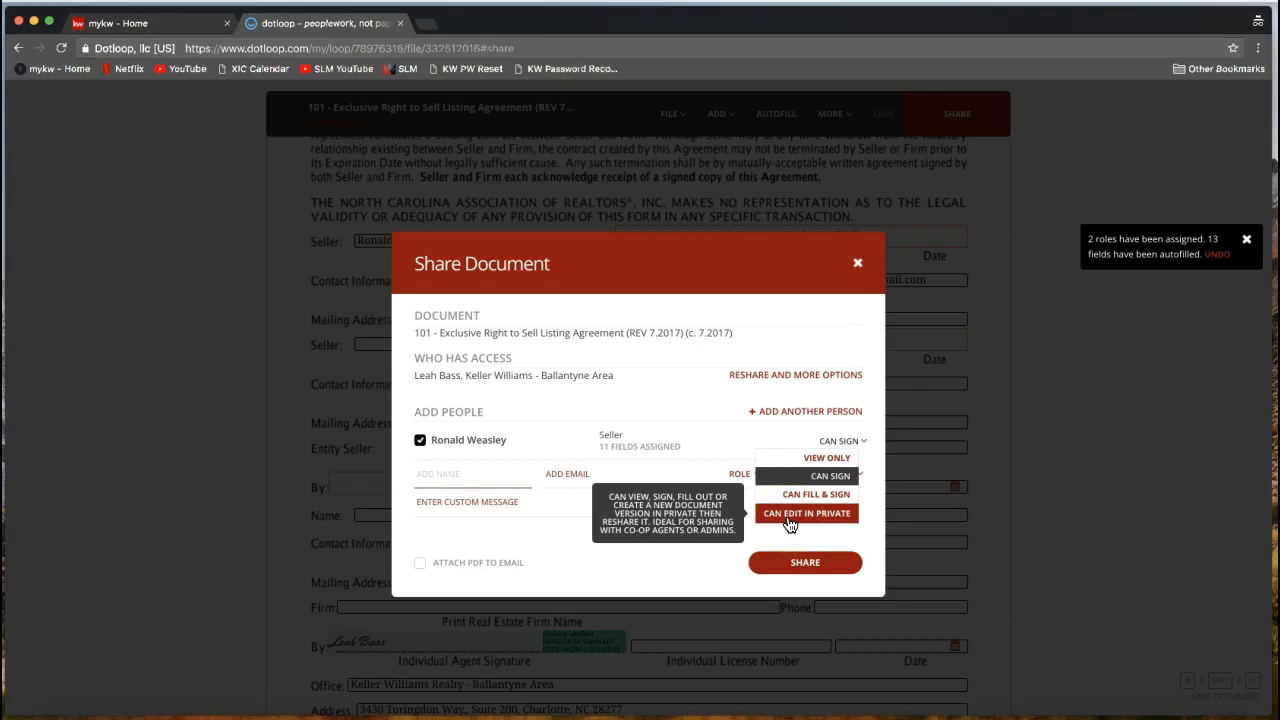
{"action": "left_click", "coordinate": [596, 553]}
{"action": "left_click", "coordinate": [841, 476]}
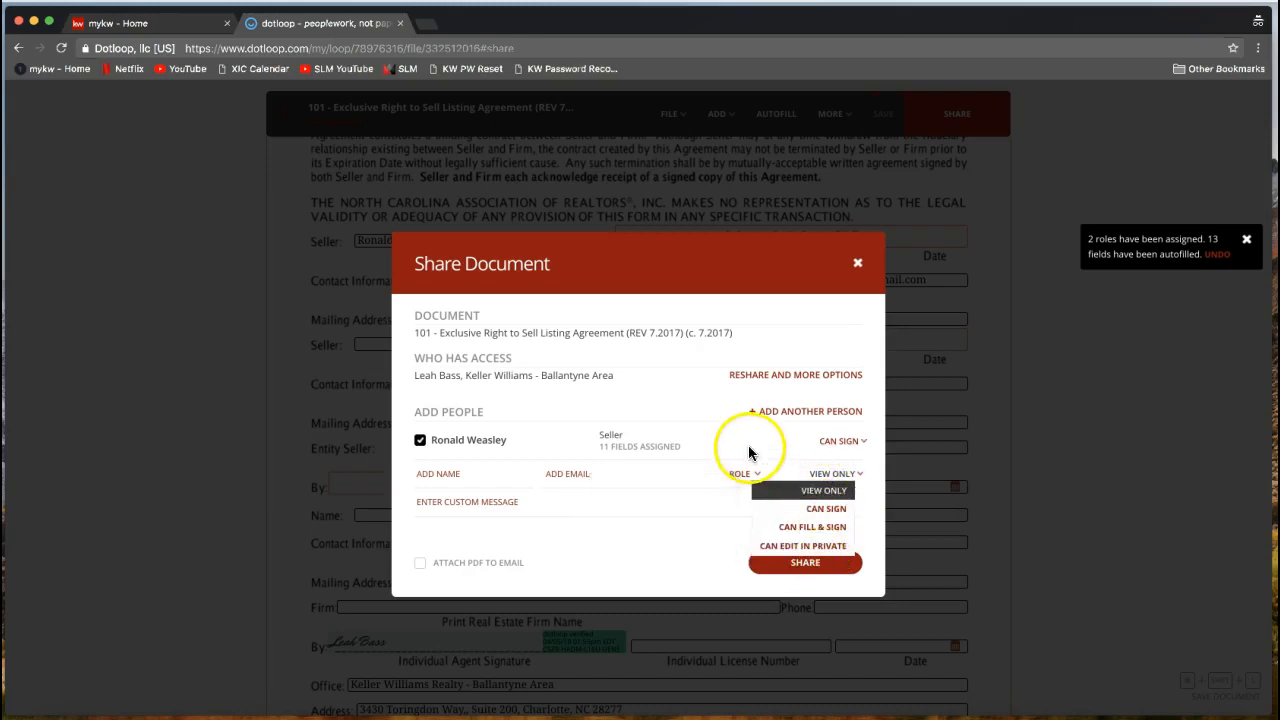
{"action": "left_click", "coordinate": [771, 450]}
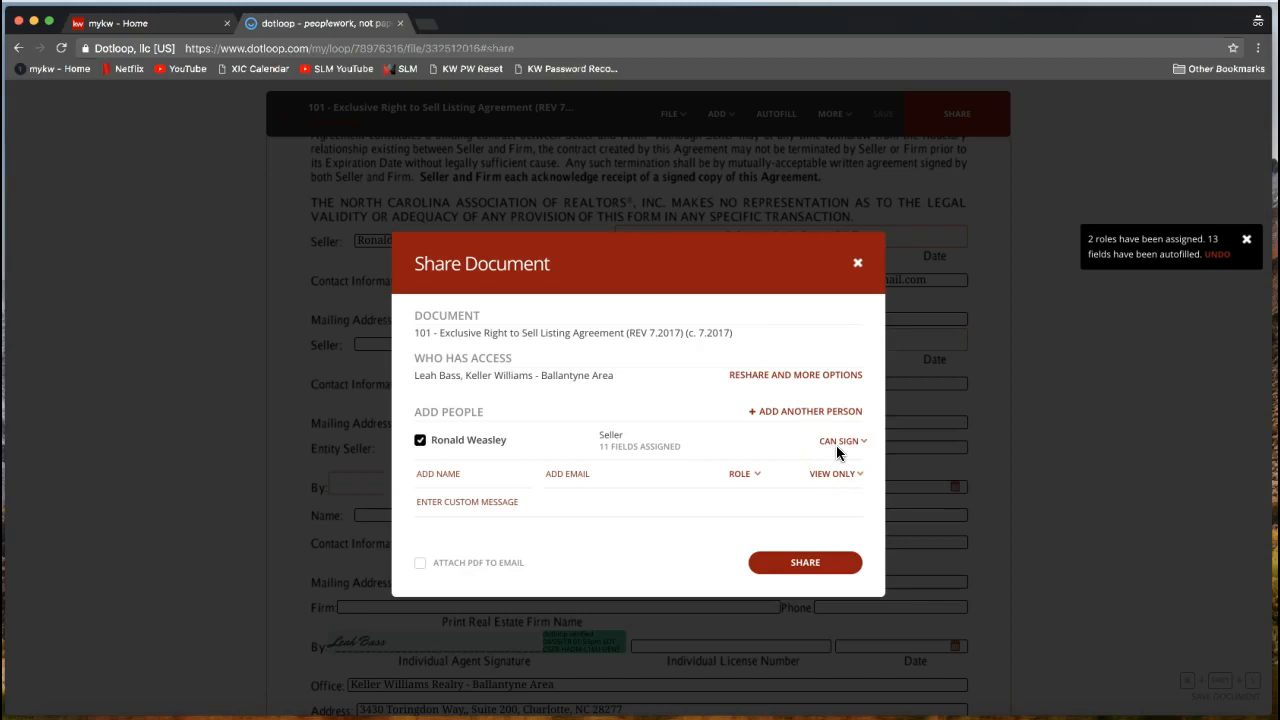
{"action": "left_click", "coordinate": [839, 445]}
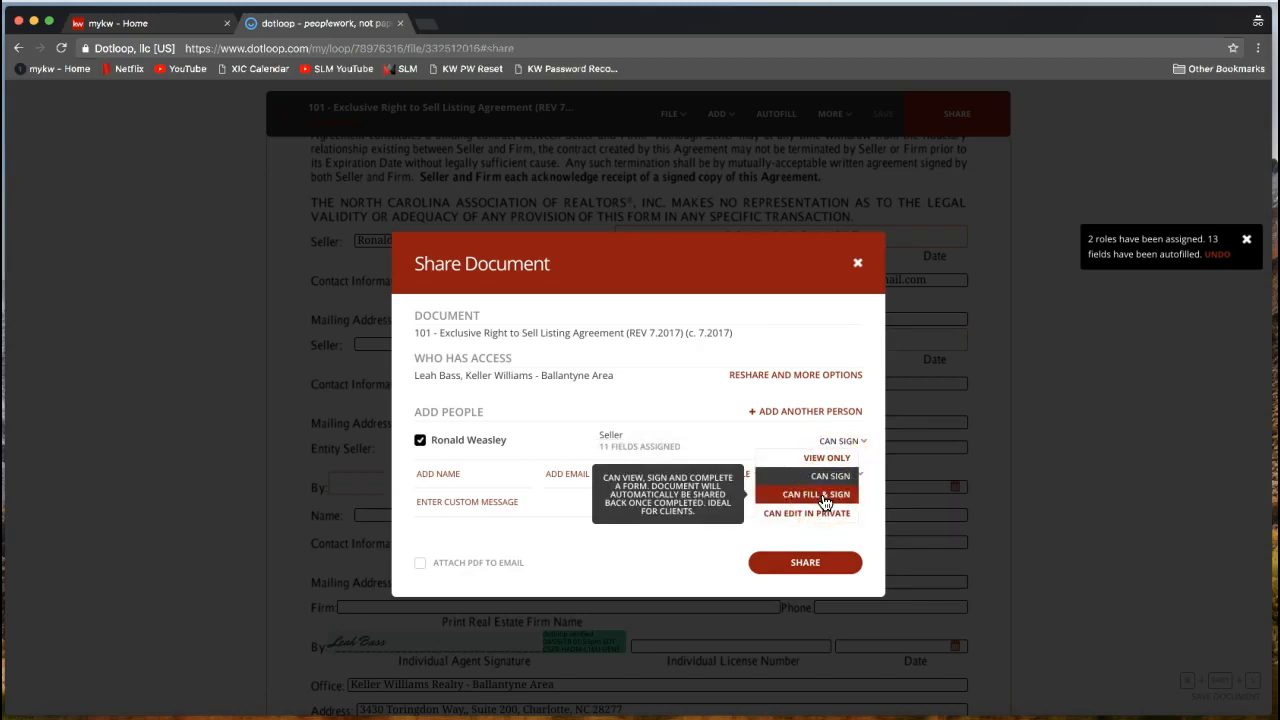
{"action": "left_click", "coordinate": [668, 537]}
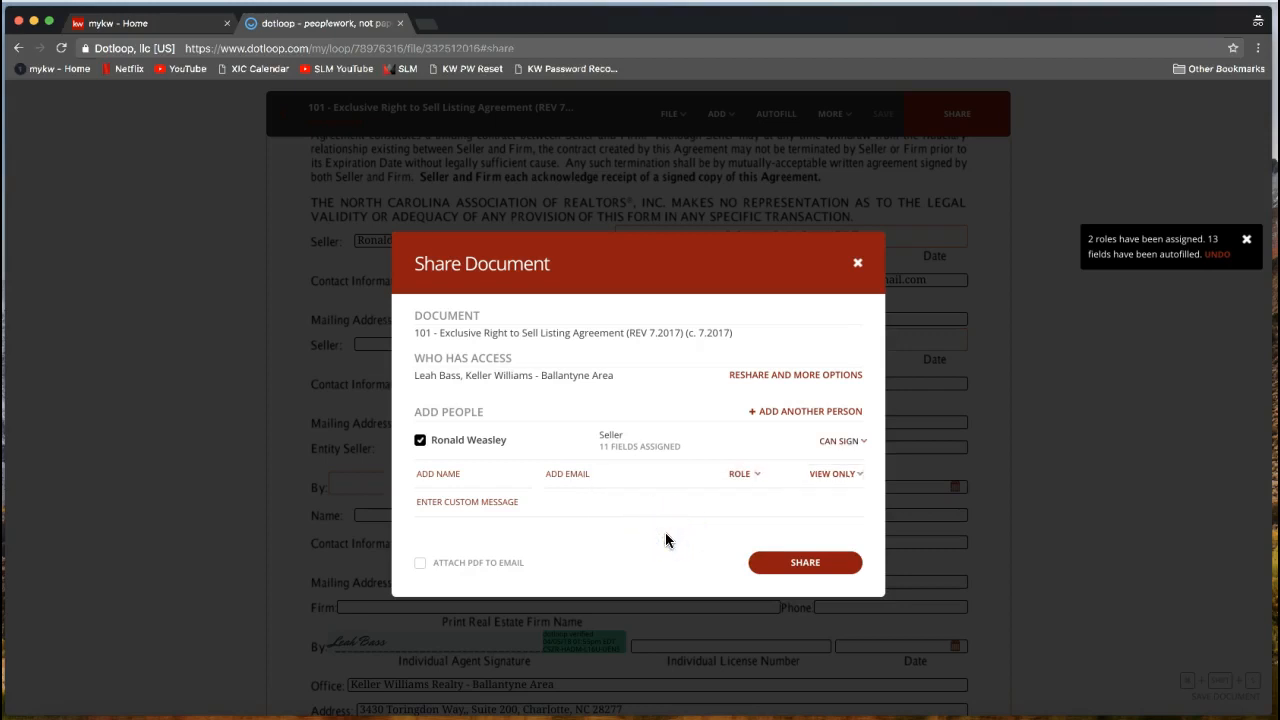
{"action": "left_click", "coordinate": [526, 501]}
{"action": "left_click", "coordinate": [458, 521]}
{"action": "left_click", "coordinate": [434, 507]}
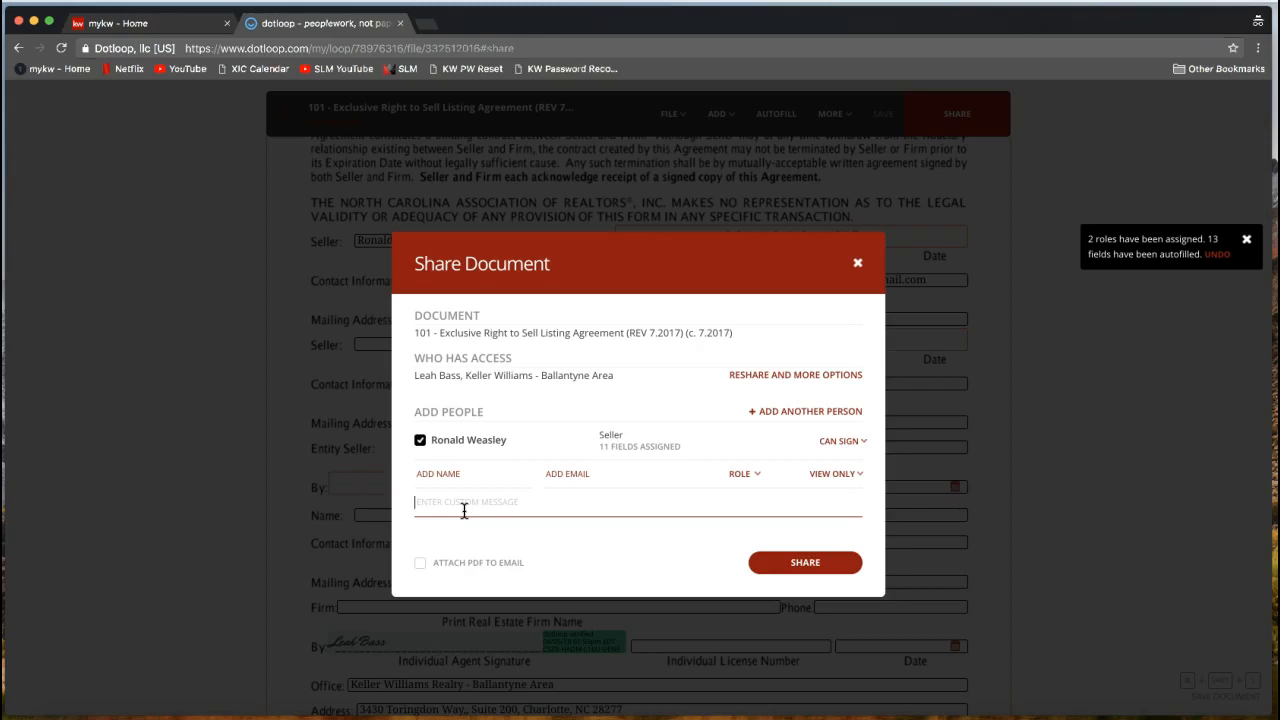
Share form 101 with the seller for signing and bring the Gmail window forward.
{"action": "left_click", "coordinate": [799, 571]}
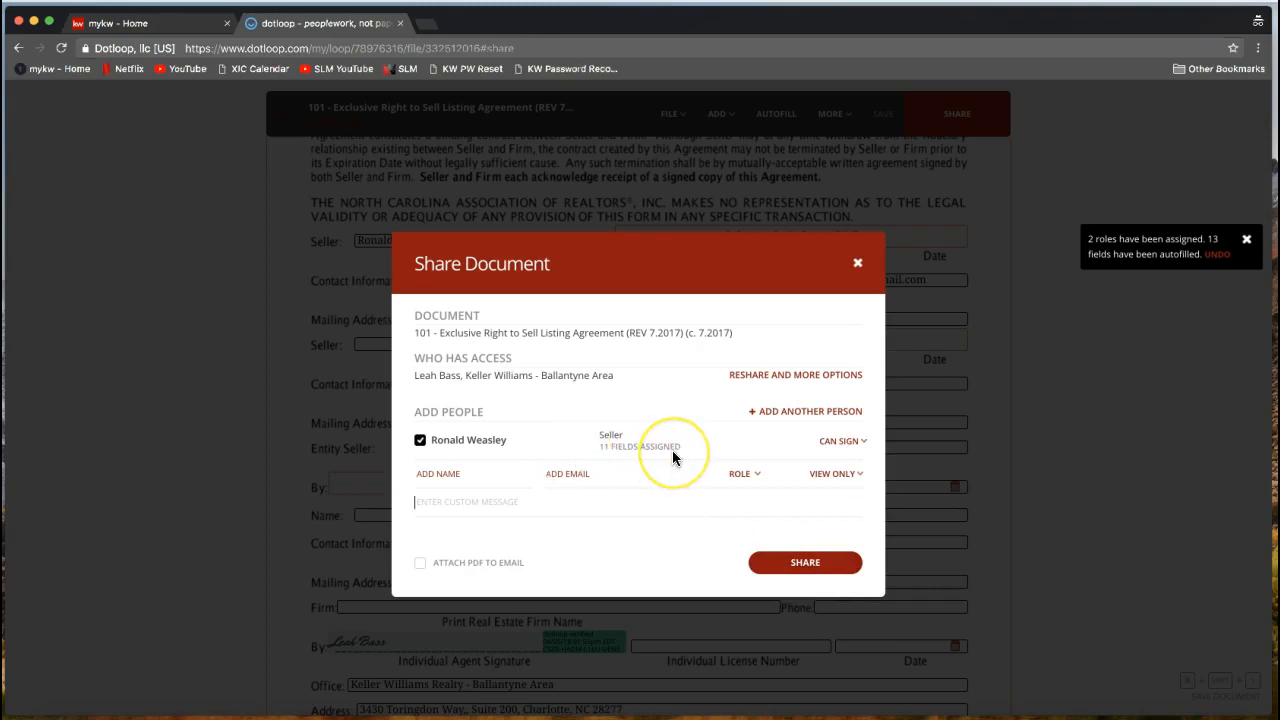
{"action": "left_click", "coordinate": [785, 569]}
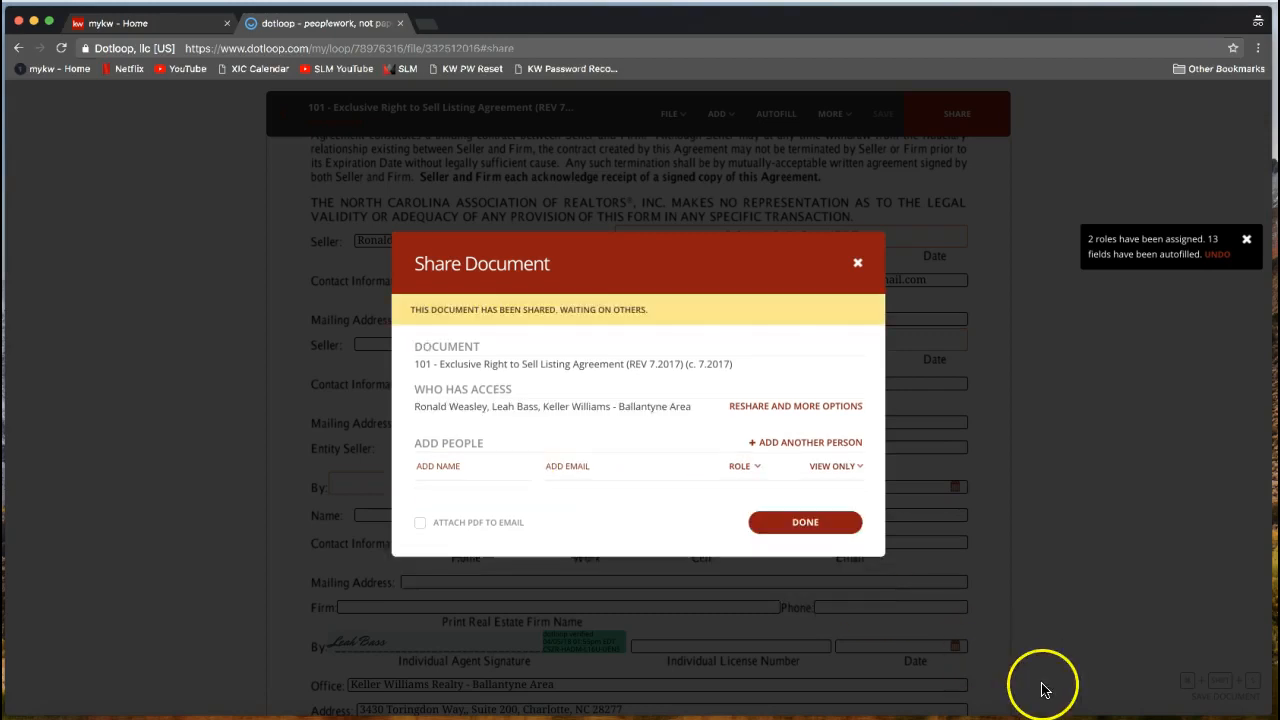
{"action": "left_click", "coordinate": [1249, 194]}
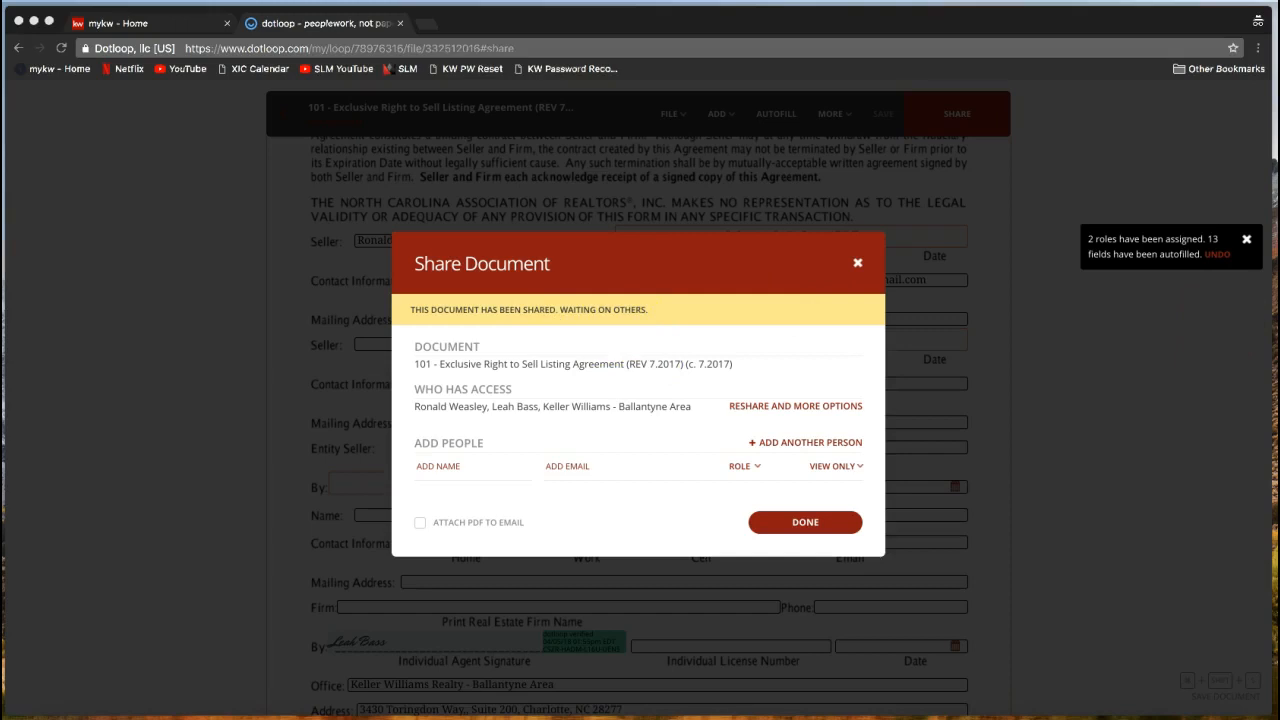
{"action": "left_click_drag", "start_coordinate": [1279, 40], "coordinate": [517, 25]}
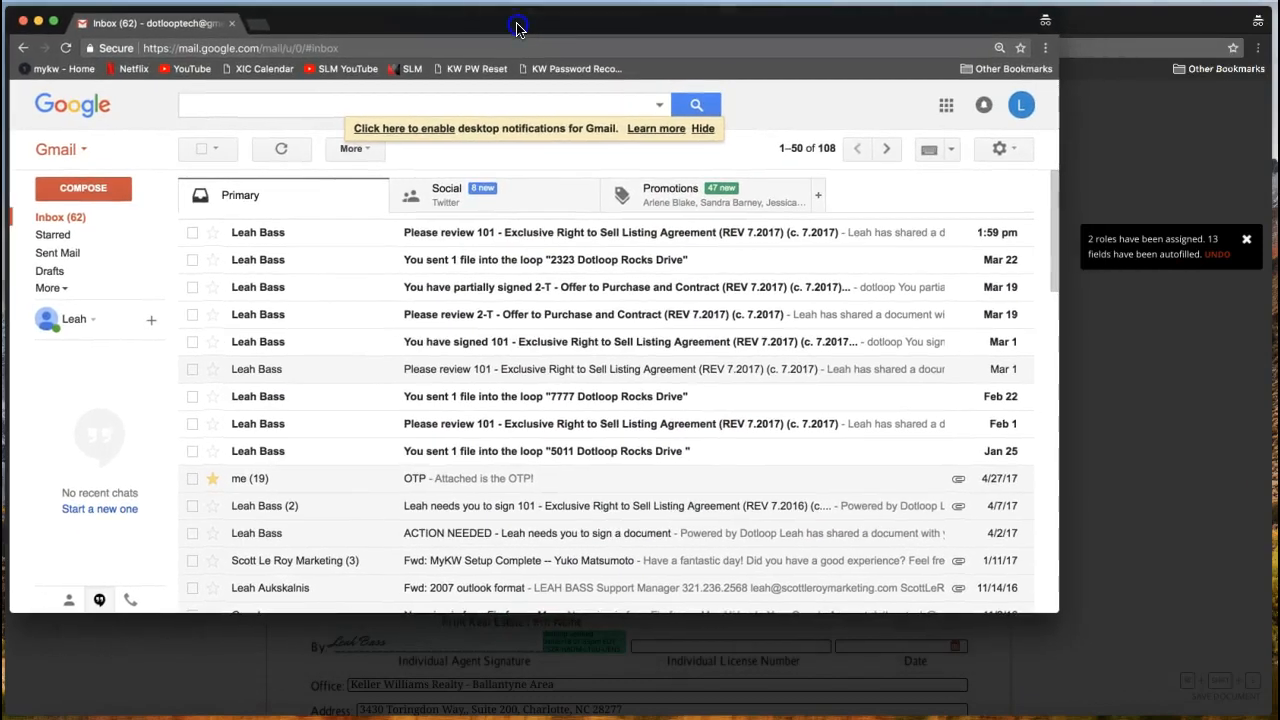
Enlarge the Gmail window and open the newest 'Please review 101' invitation email.
{"action": "left_click_drag", "start_coordinate": [1058, 610], "coordinate": [1274, 712]}
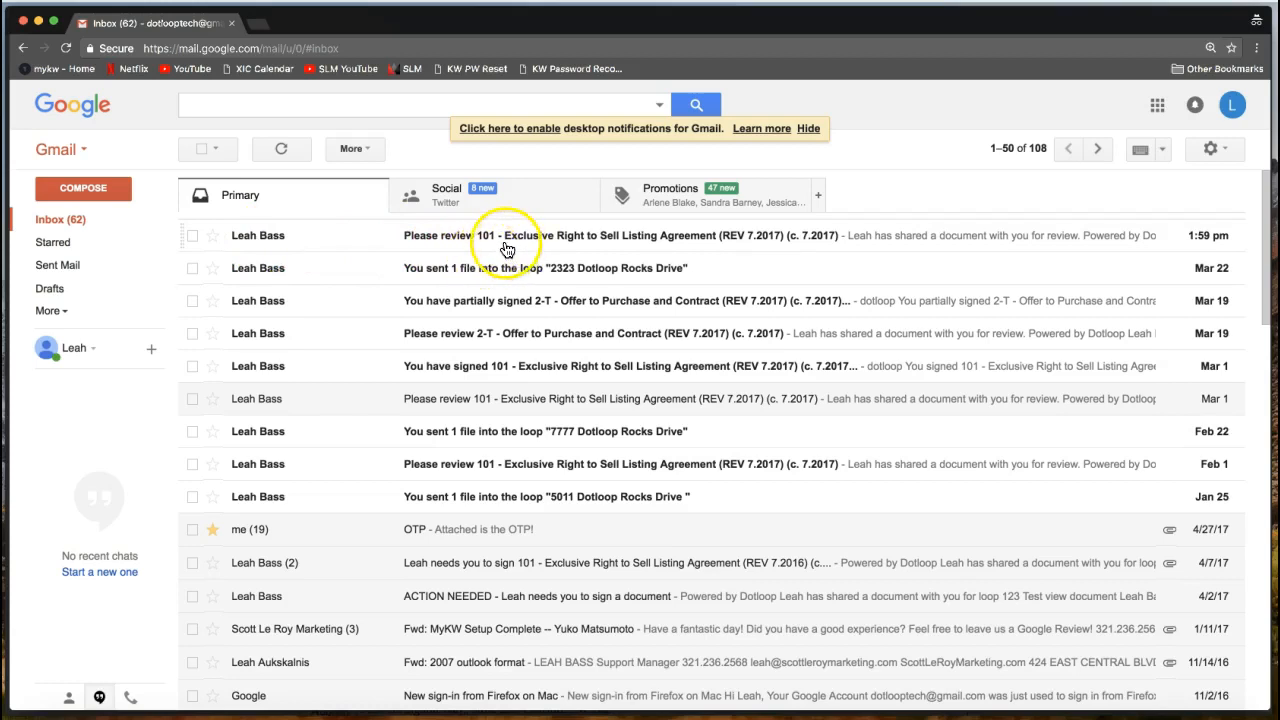
{"action": "left_click", "coordinate": [737, 246]}
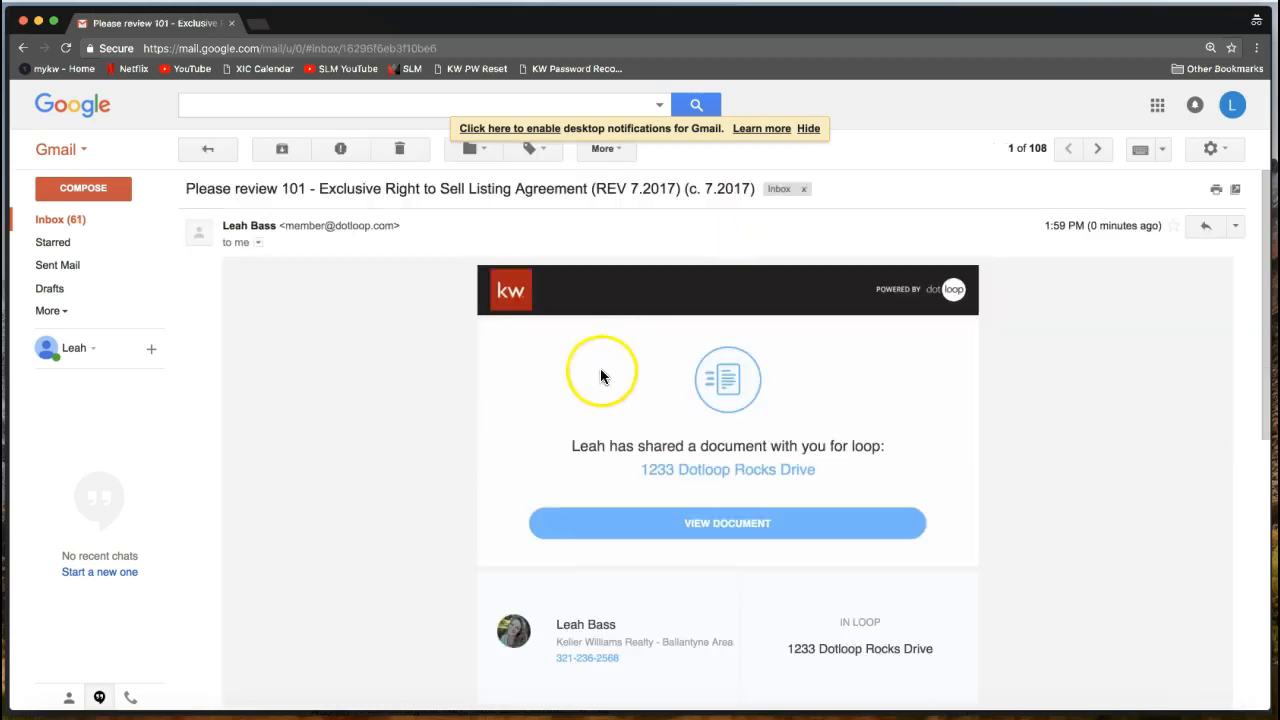
{"action": "scroll", "coordinate": [366, 443], "scroll_direction": "down", "scroll_amount": 2}
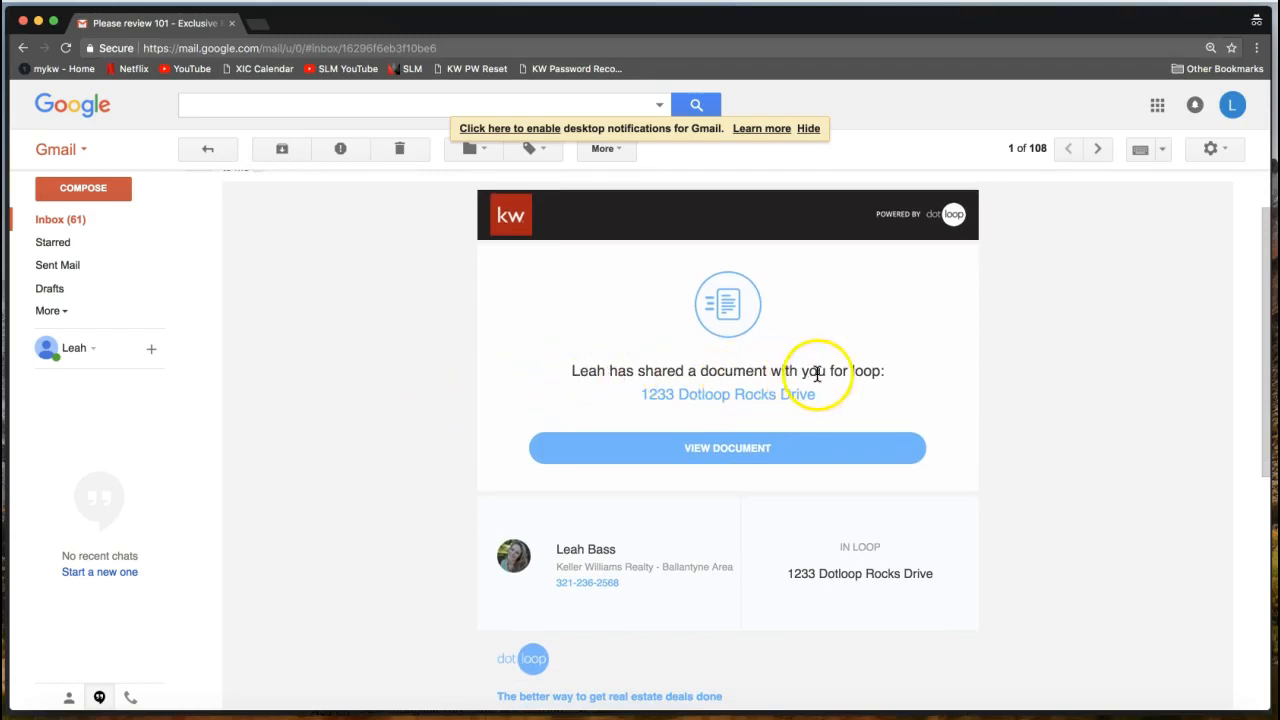
As the seller, open the shared document, adopt a signature, and initial page 1's seller box.
{"action": "left_click", "coordinate": [713, 463]}
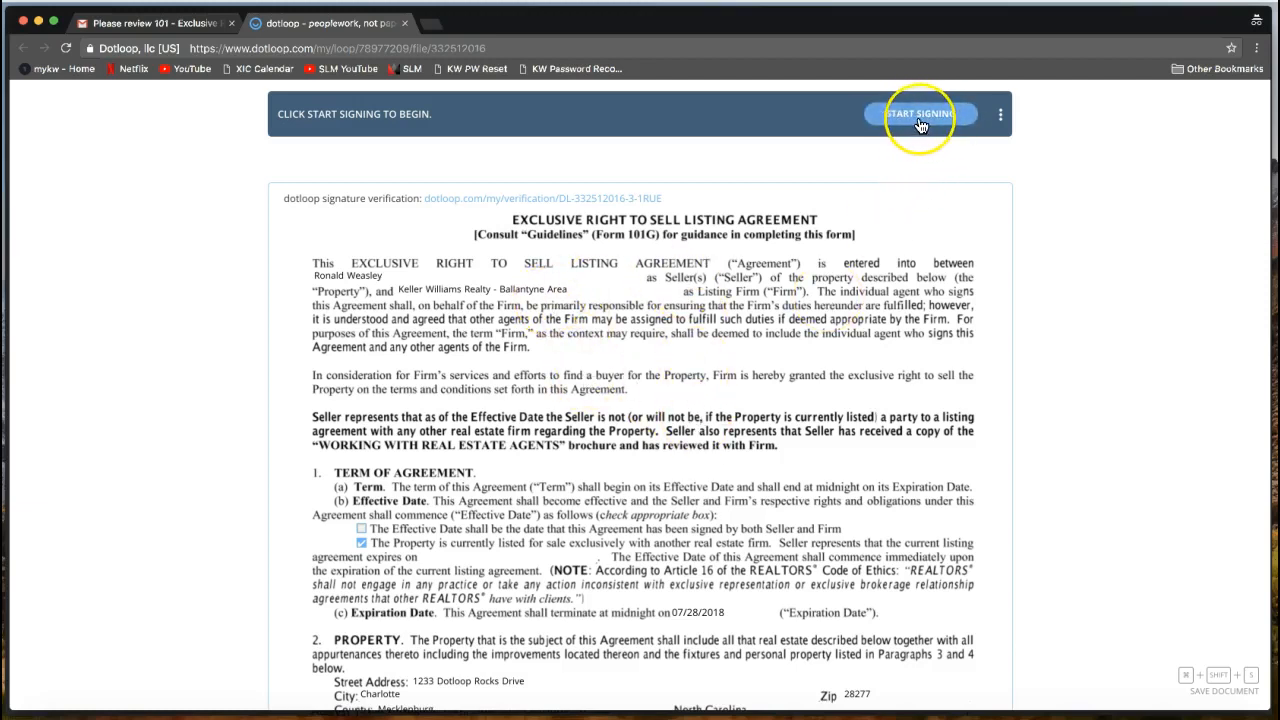
{"action": "left_click", "coordinate": [922, 125]}
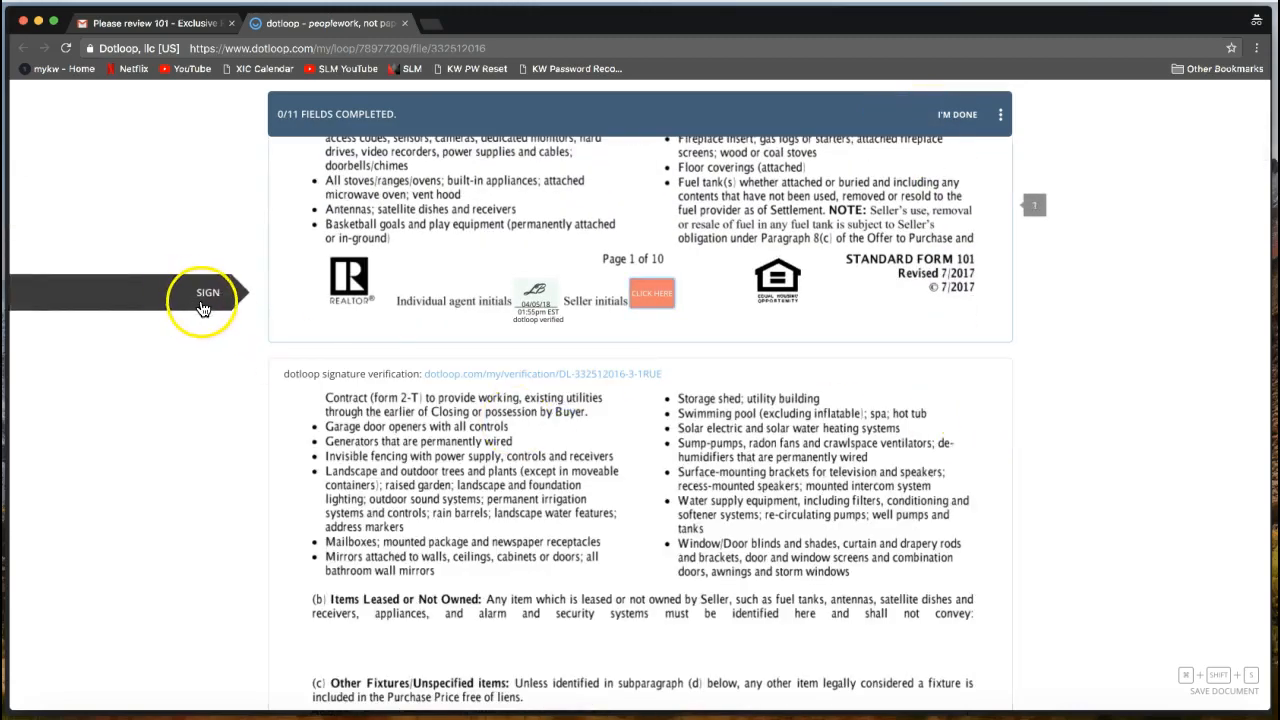
{"action": "left_click", "coordinate": [655, 305]}
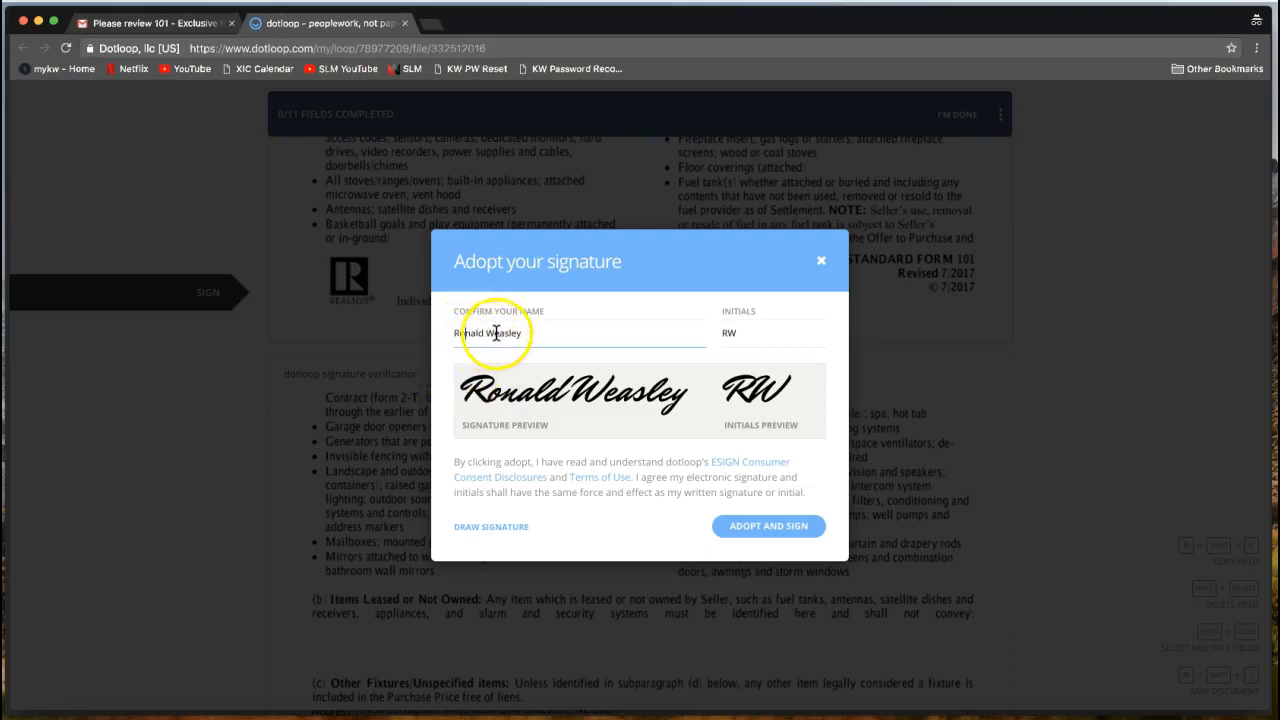
{"action": "left_click", "coordinate": [486, 333]}
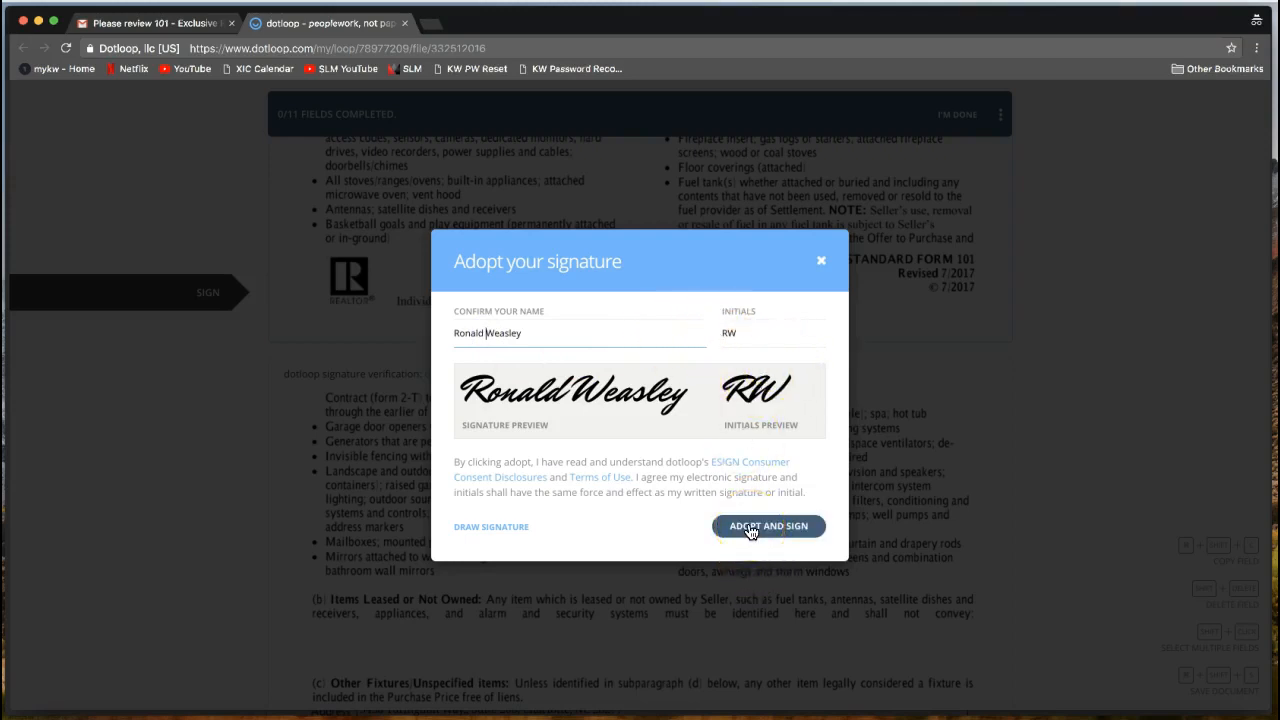
{"action": "left_click", "coordinate": [751, 528]}
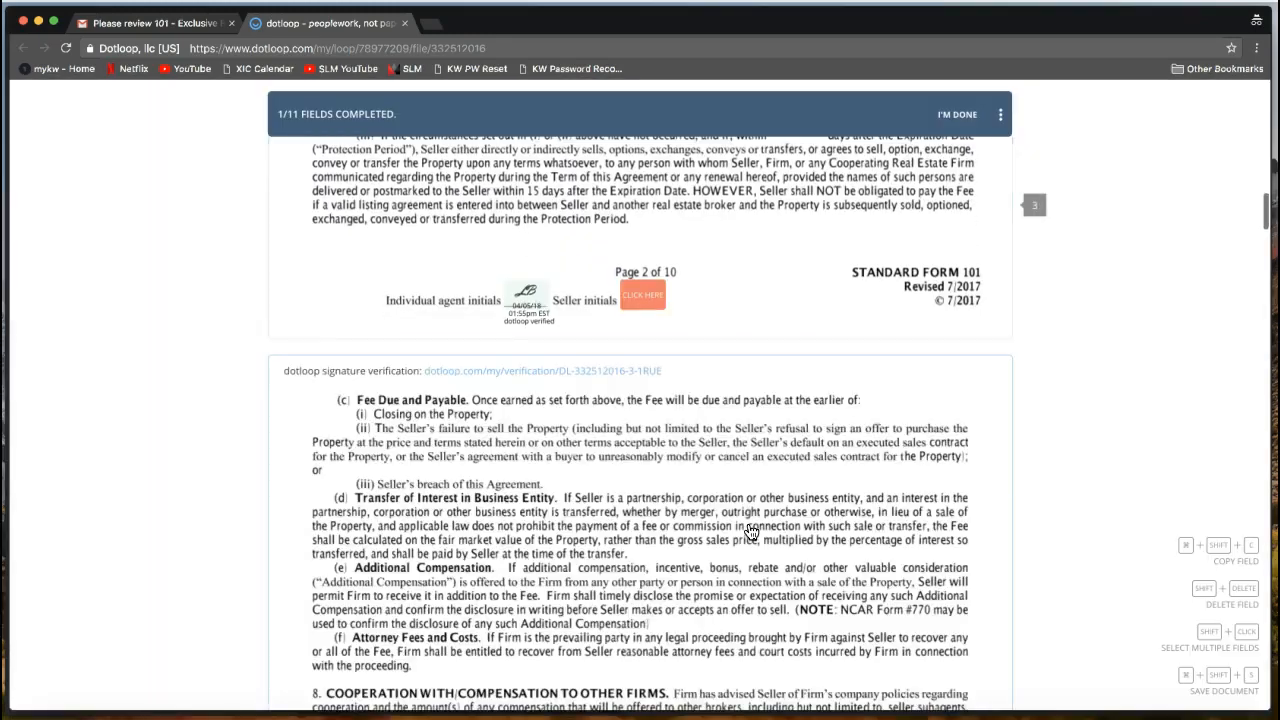
Add the seller's initials on pages 3 through 5 of the listing agreement.
{"action": "left_click", "coordinate": [648, 309]}
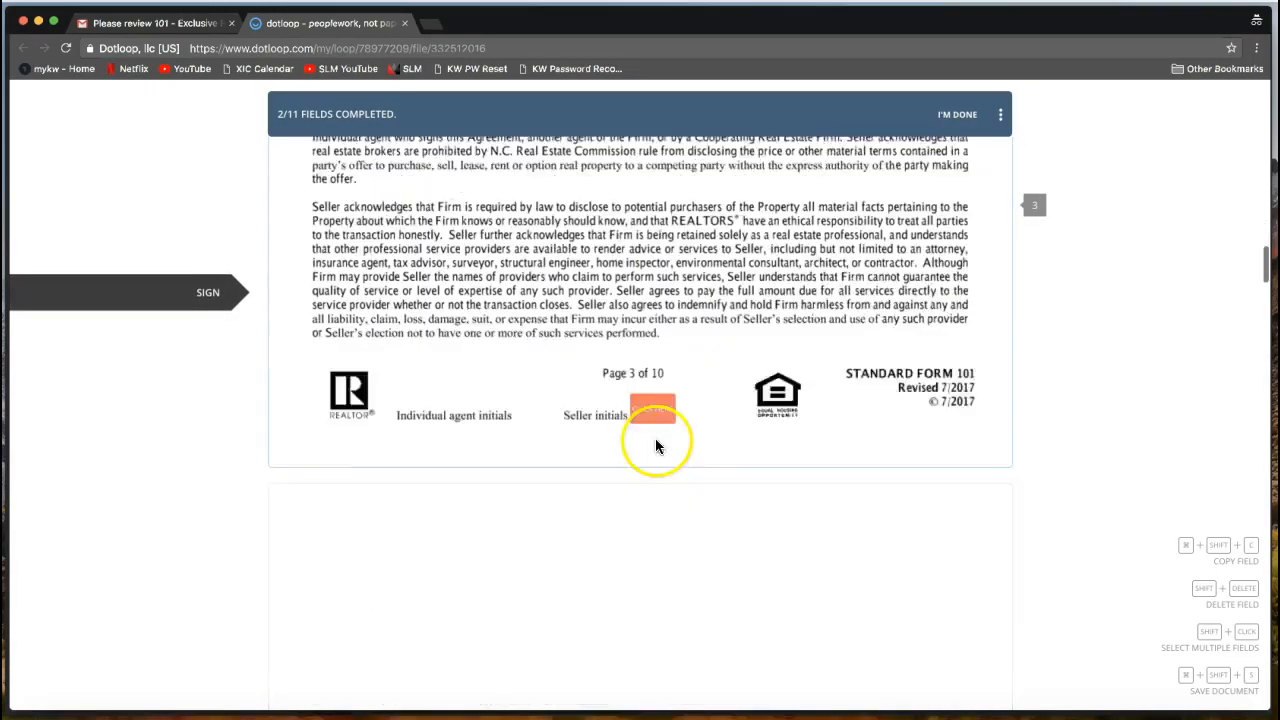
{"action": "left_click", "coordinate": [653, 308]}
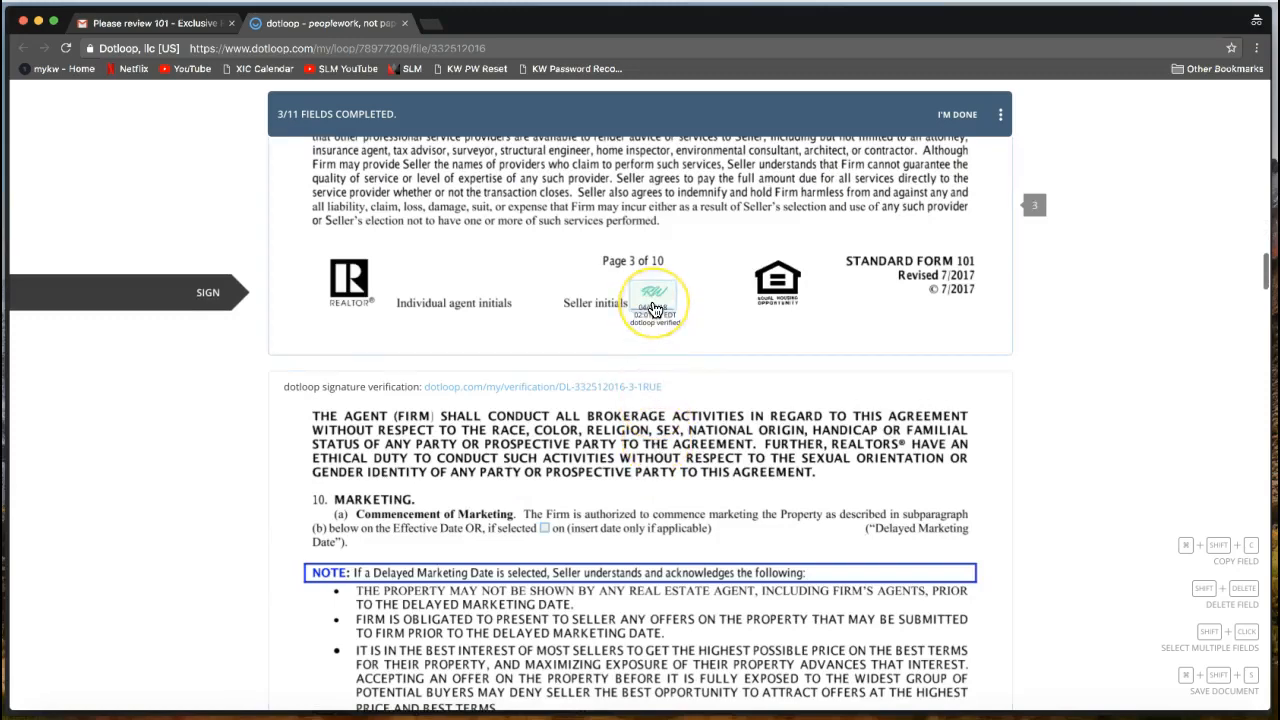
{"action": "scroll", "coordinate": [603, 395], "scroll_direction": "down", "scroll_amount": 3}
{"action": "scroll", "coordinate": [646, 500], "scroll_direction": "down", "scroll_amount": 3}
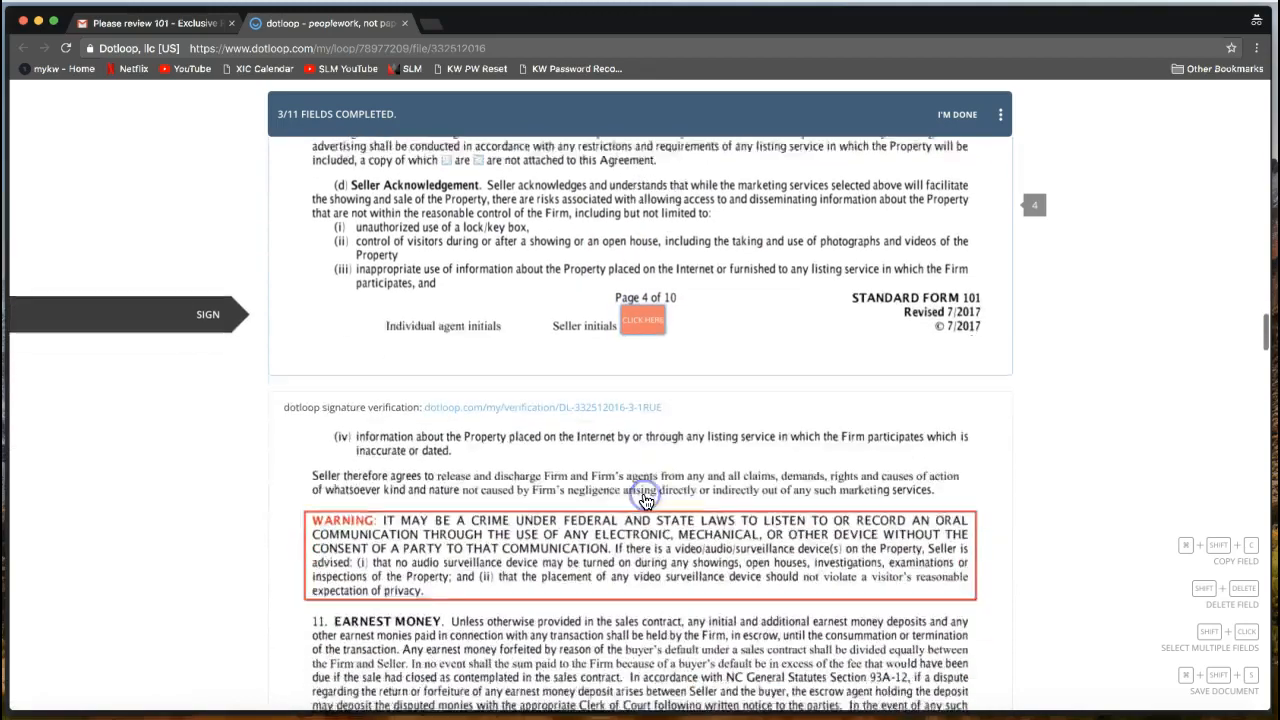
{"action": "left_click", "coordinate": [646, 303]}
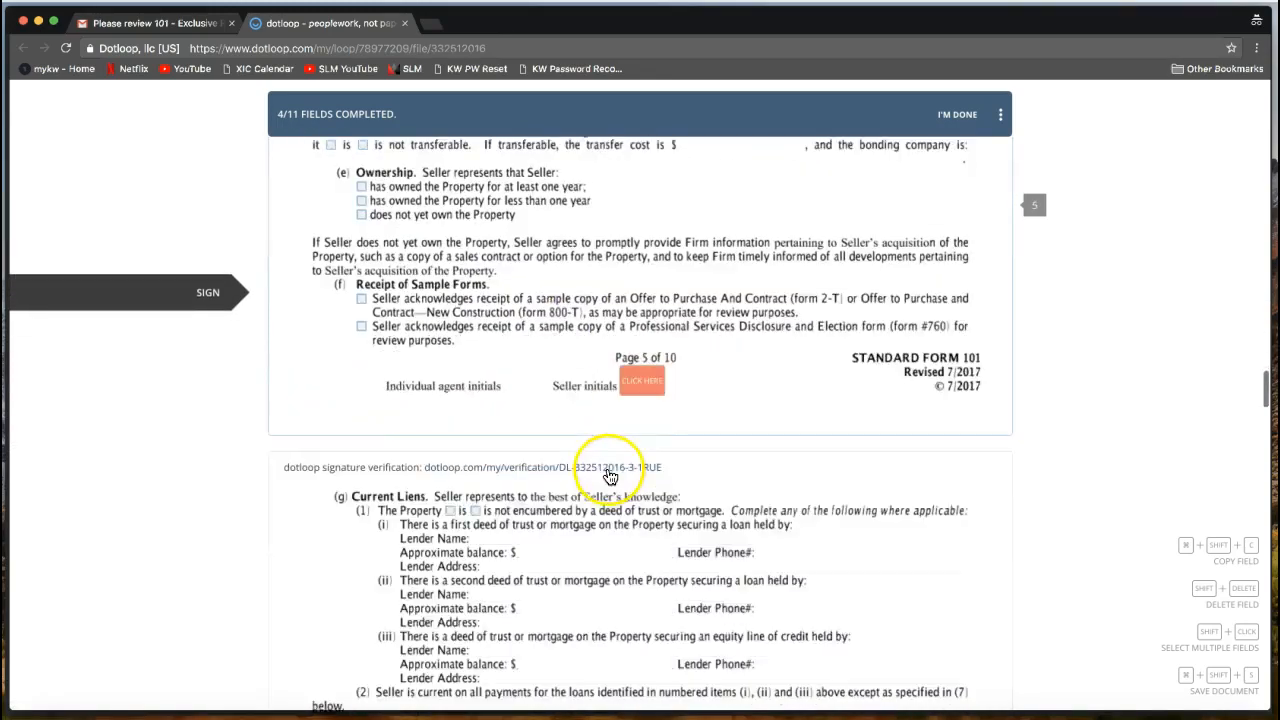
{"action": "left_click", "coordinate": [648, 305]}
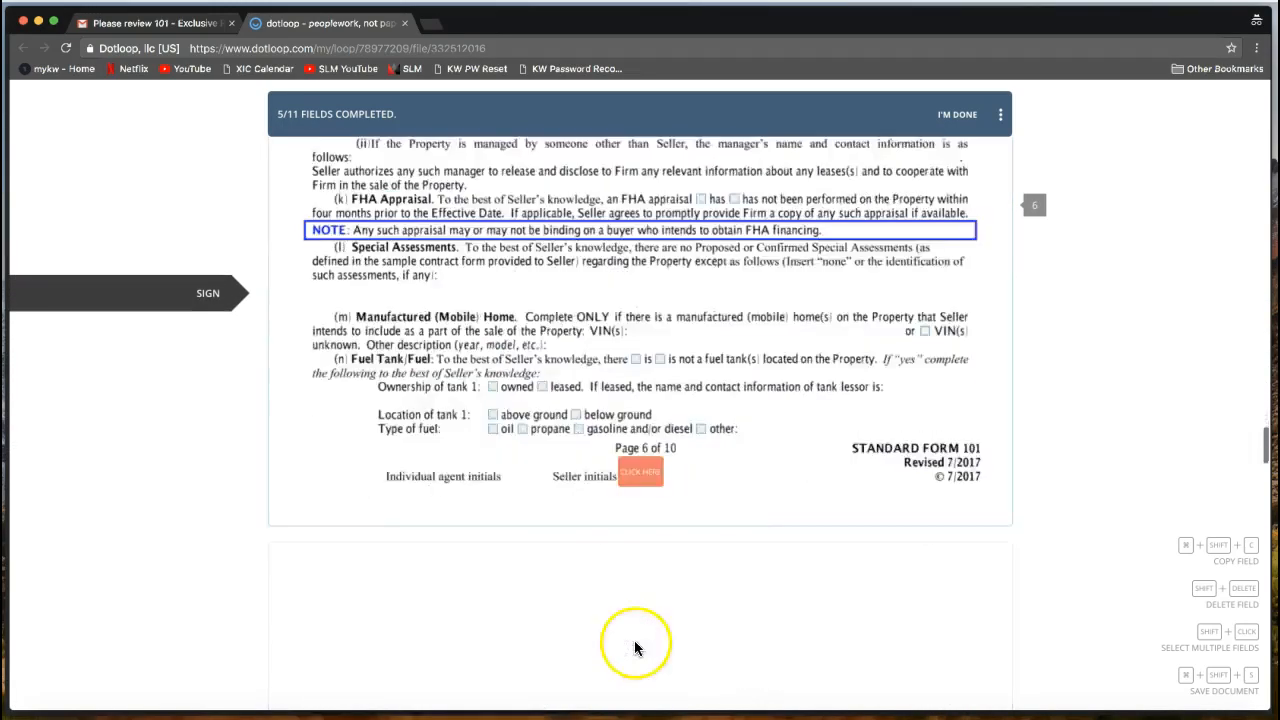
Initial pages 6–9, including the page 8 dual agency authorization, then sign as the seller.
{"action": "left_click", "coordinate": [640, 303]}
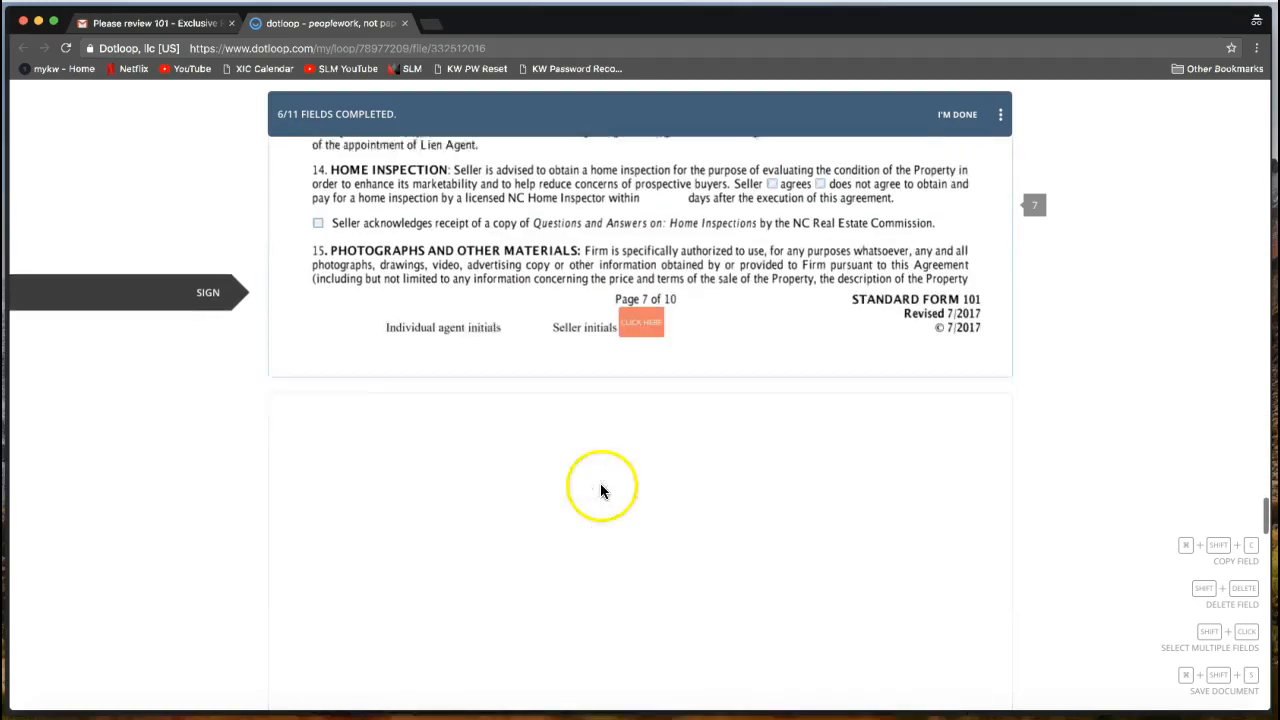
{"action": "left_click", "coordinate": [646, 300]}
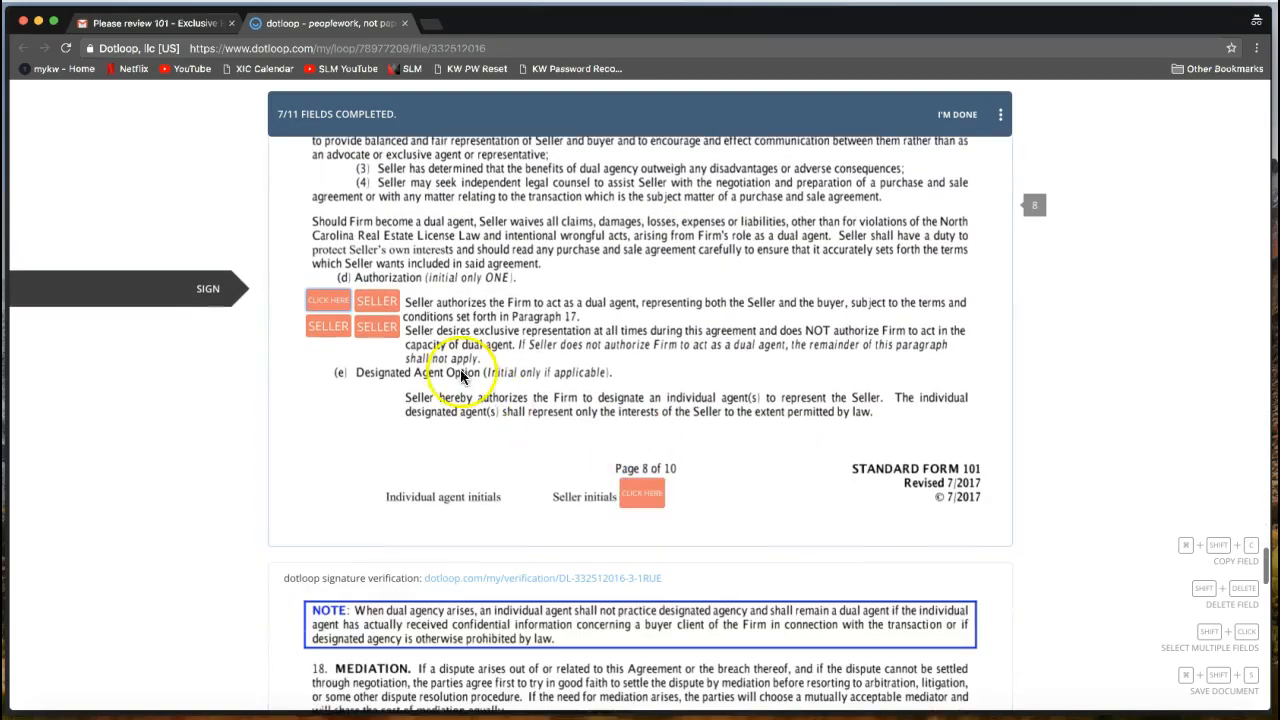
{"action": "left_click", "coordinate": [330, 301]}
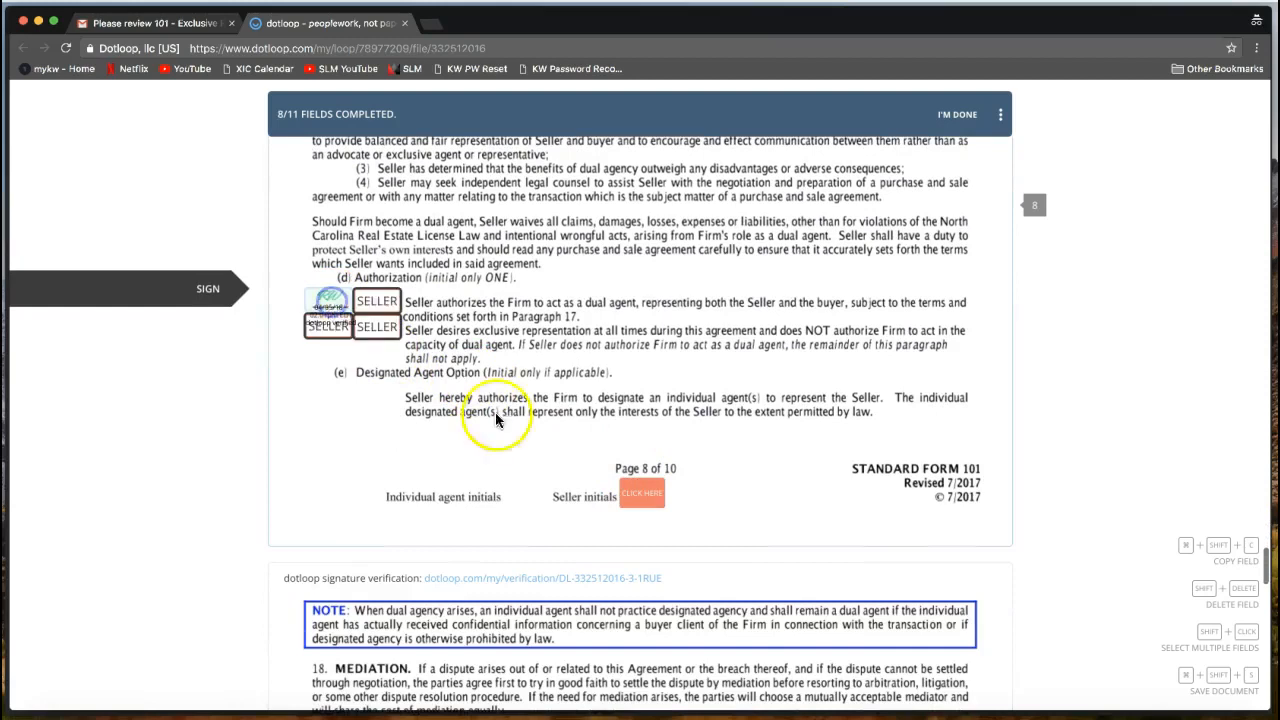
{"action": "left_click", "coordinate": [652, 312]}
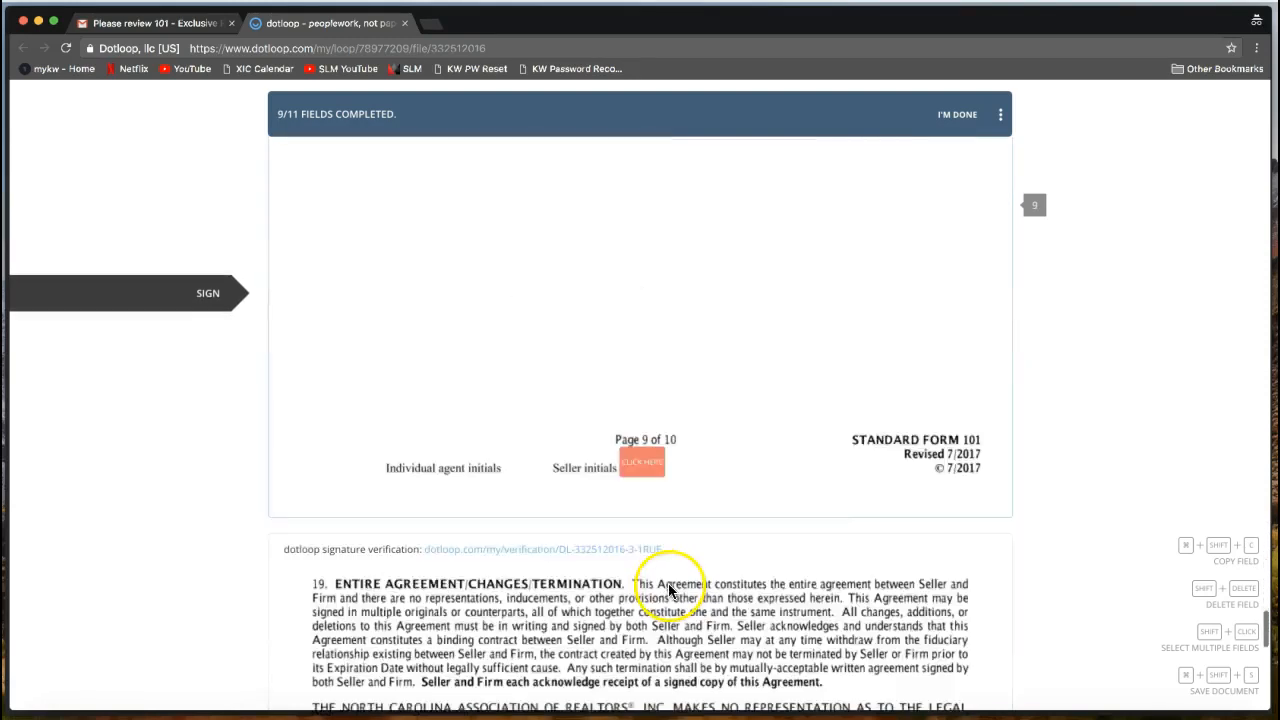
{"action": "left_click", "coordinate": [636, 309]}
{"action": "left_click", "coordinate": [738, 304]}
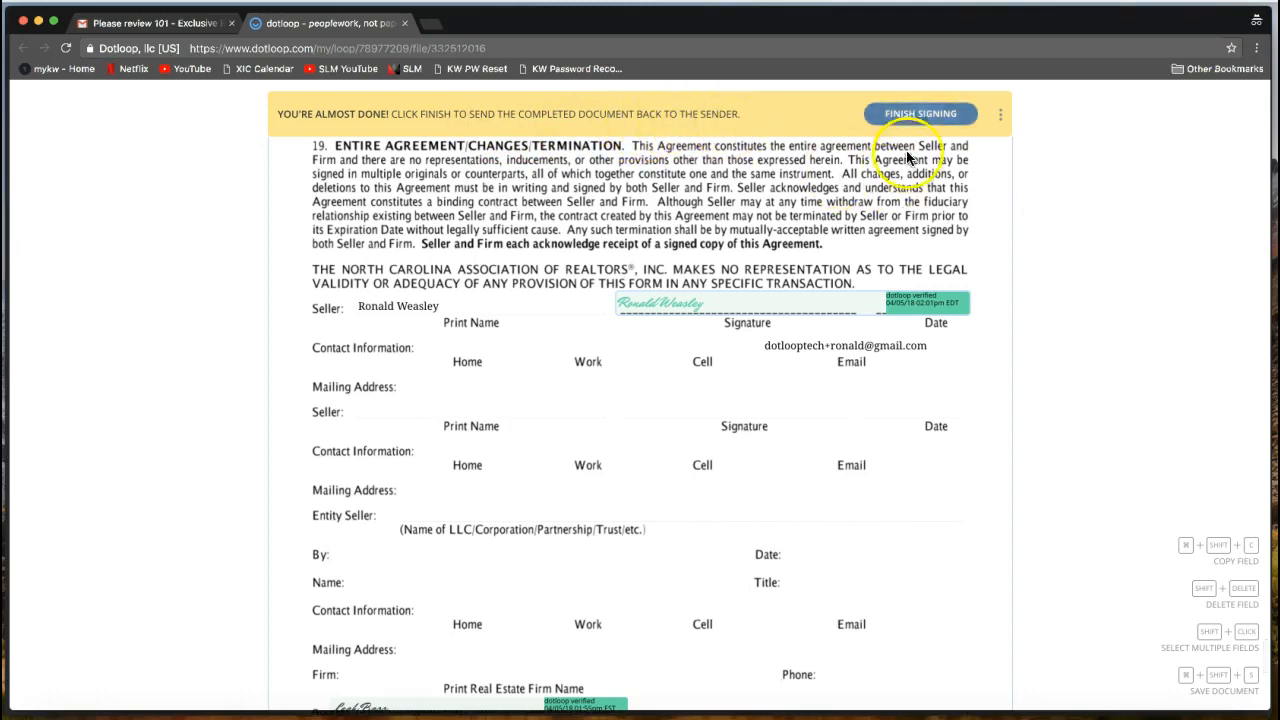
Finish signing to send the agreement back and dismiss the app rating prompt.
{"action": "left_click", "coordinate": [916, 122]}
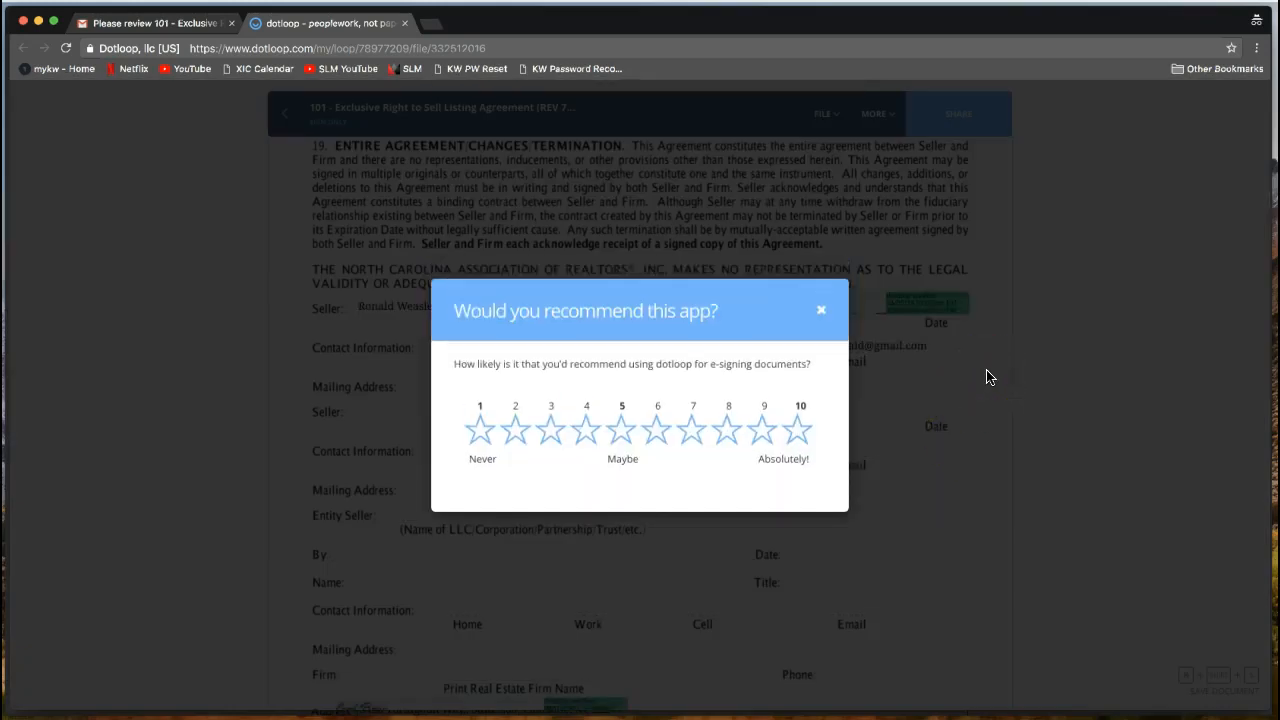
{"action": "left_click", "coordinate": [822, 314]}
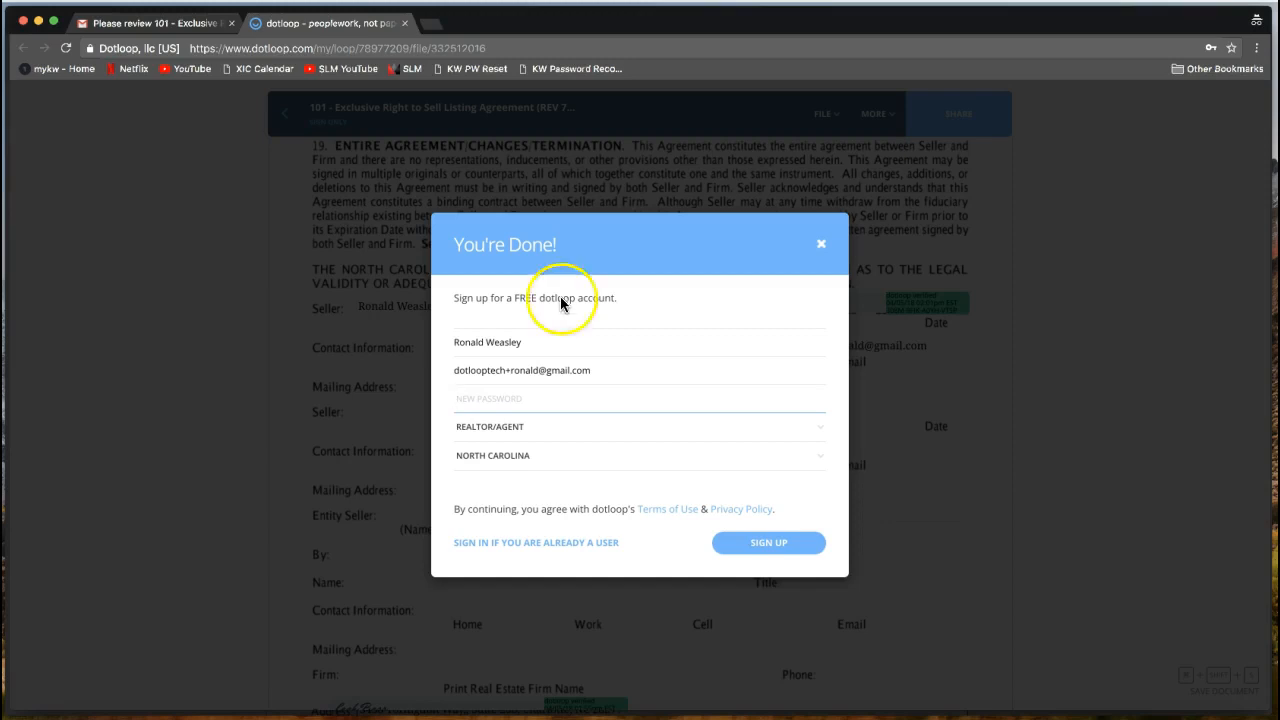
{"action": "left_click_drag", "start_coordinate": [586, 23], "coordinate": [603, 25]}
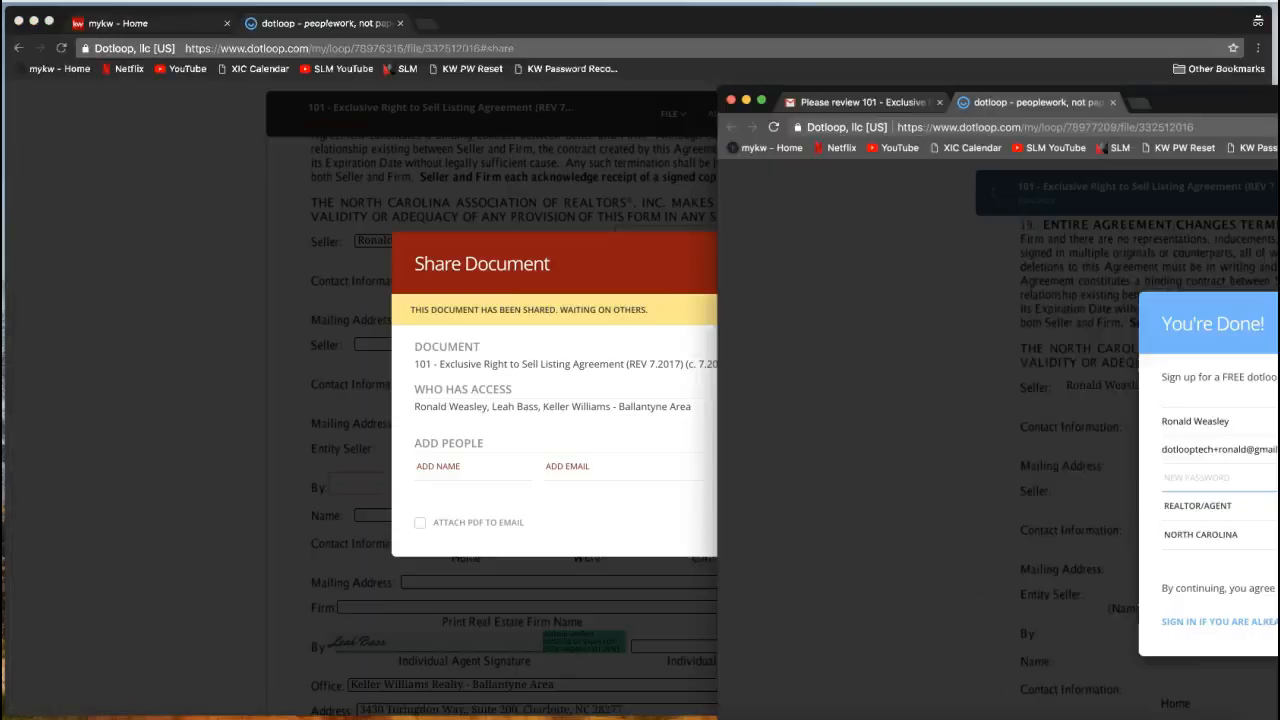
Go to dotloop.com, sign in with the agent's saved login, and open the 1233 Dotloop Rocks Drive loop.
{"action": "left_click", "coordinate": [340, 48]}
{"action": "type", "text": "dot"}
{"action": "key", "text": "Return"}
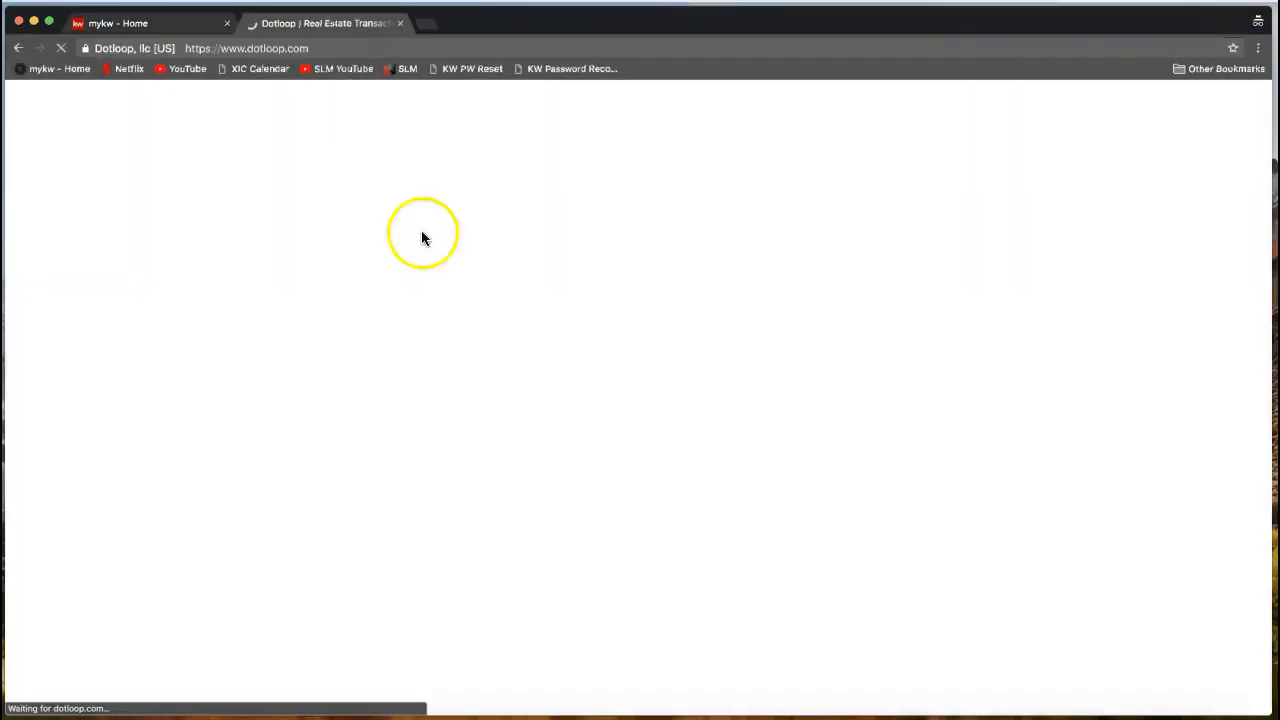
{"action": "left_click", "coordinate": [958, 140]}
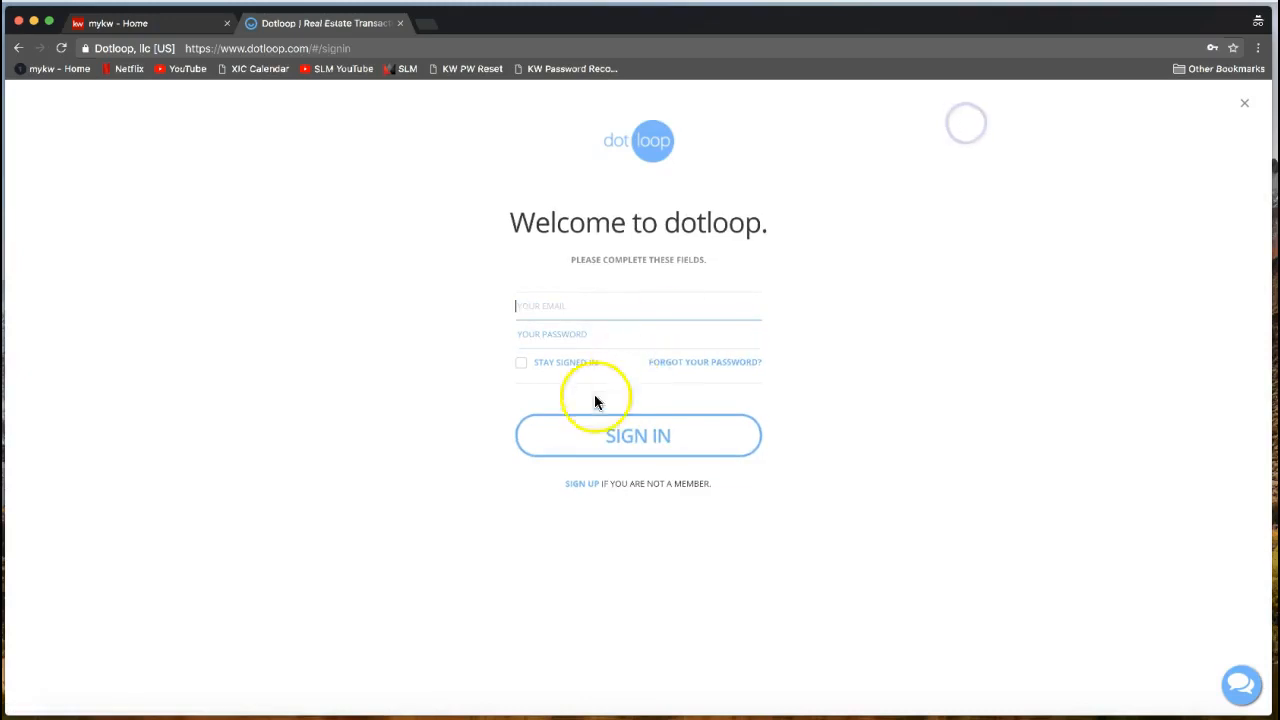
{"action": "type", "text": "lea"}
{"action": "left_click", "coordinate": [606, 330]}
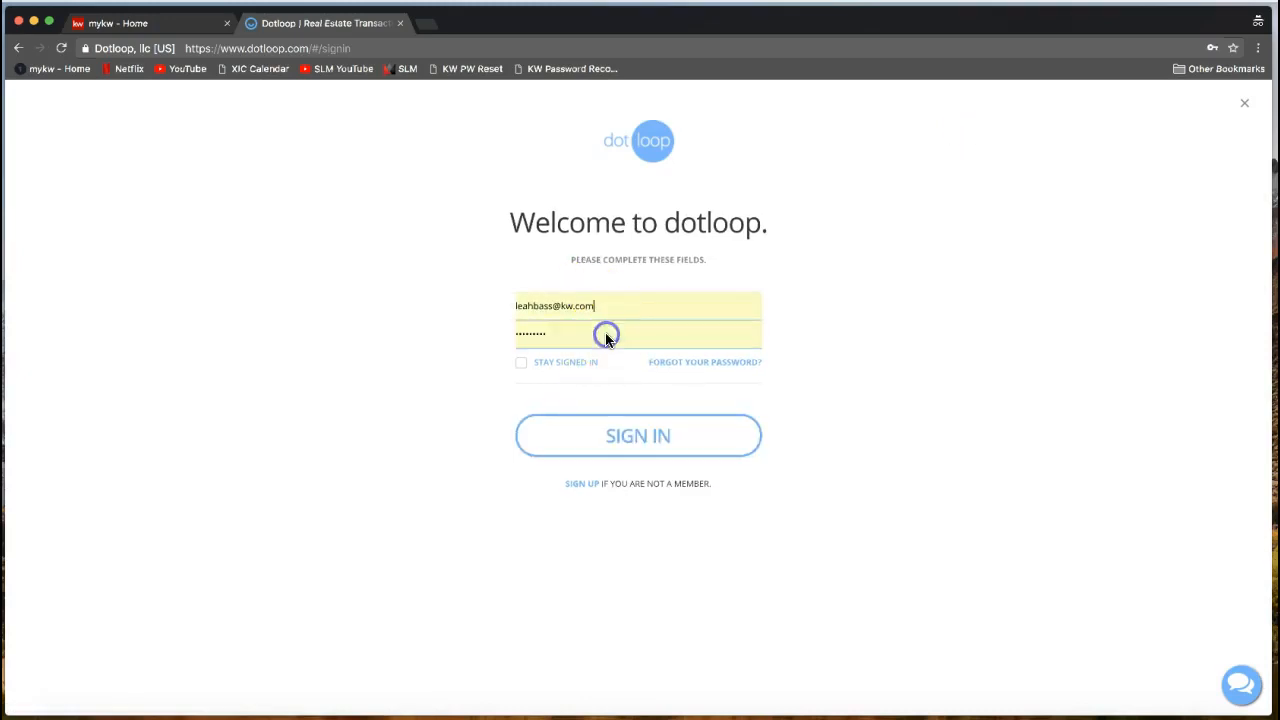
{"action": "left_click", "coordinate": [591, 440]}
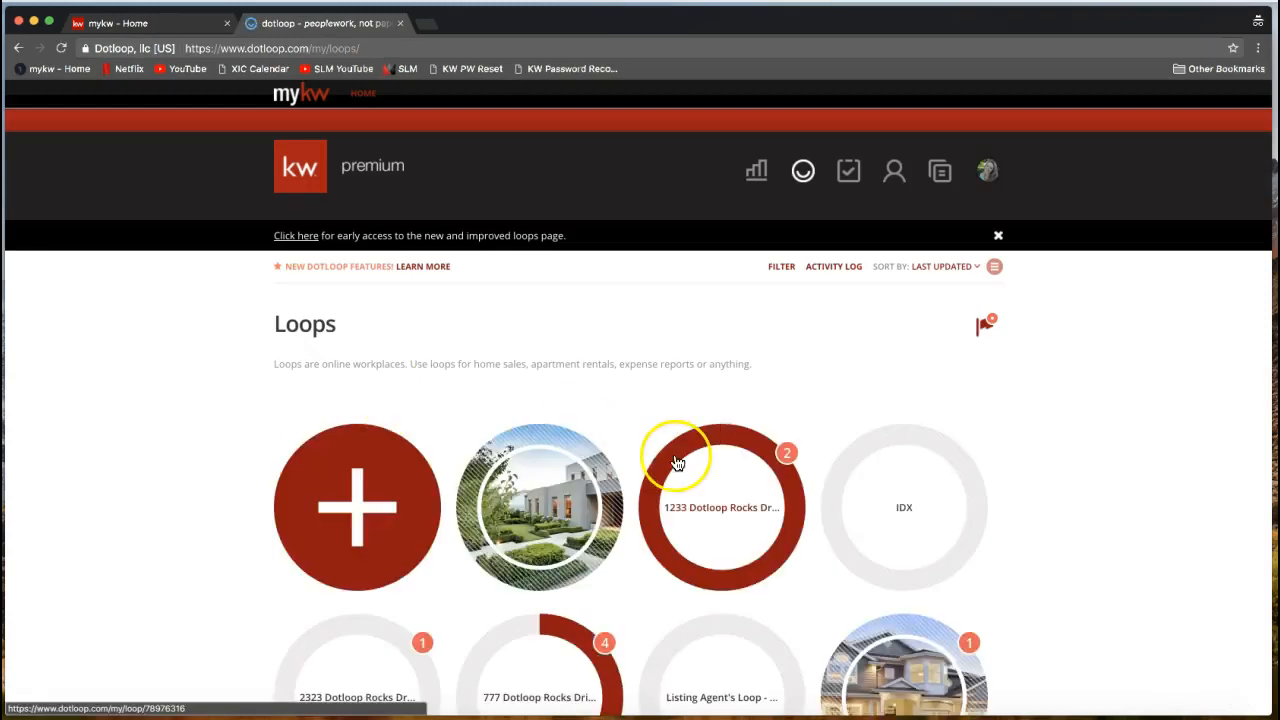
{"action": "left_click", "coordinate": [747, 499]}
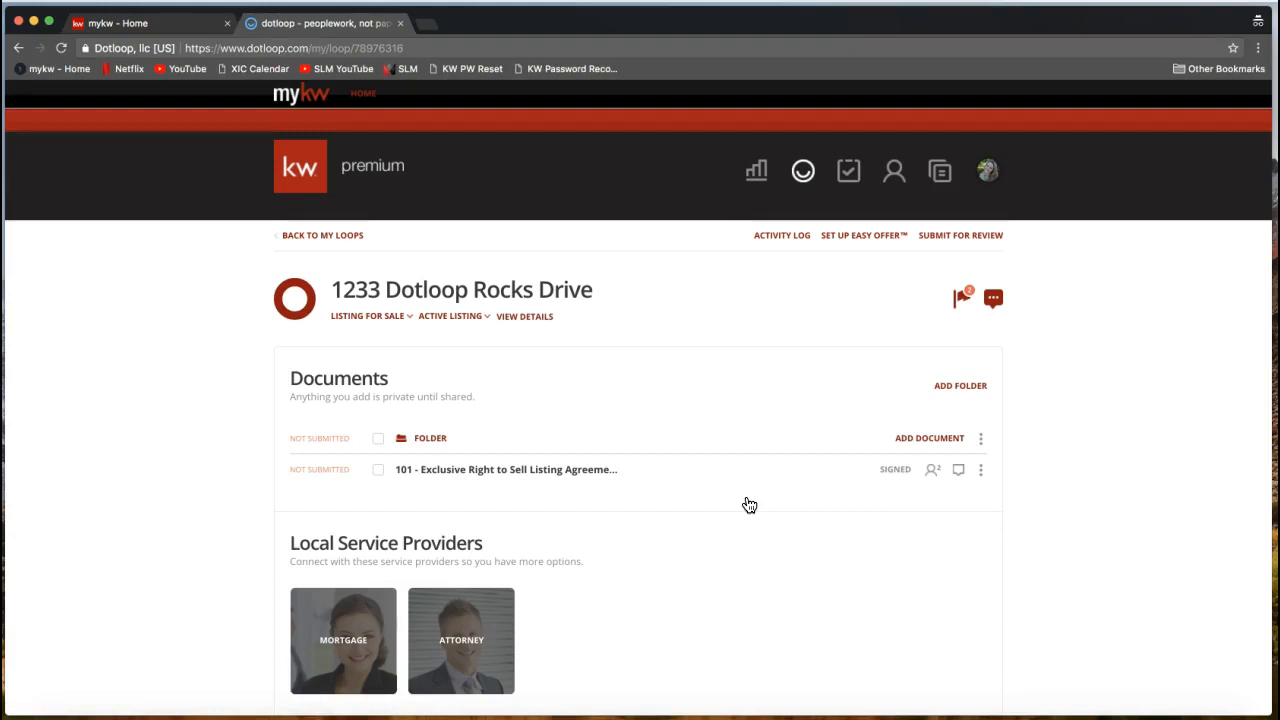
{"action": "left_click", "coordinate": [546, 477]}
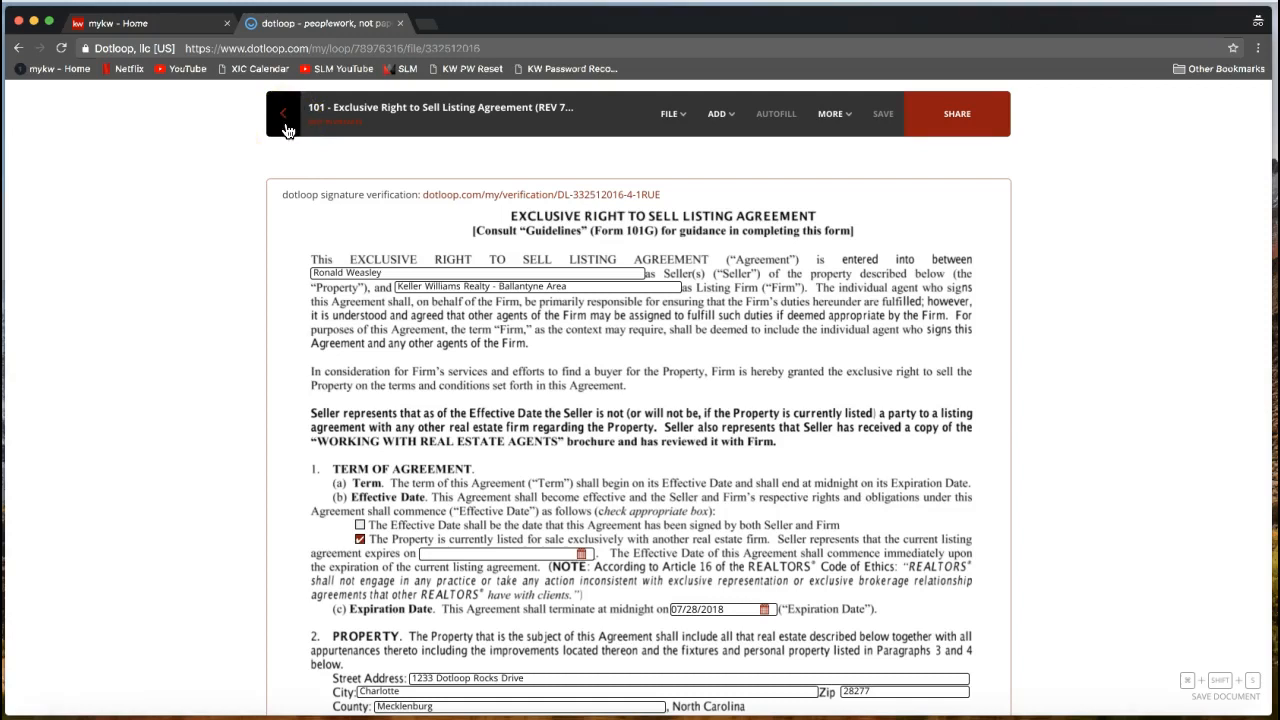
{"action": "left_click", "coordinate": [285, 128]}
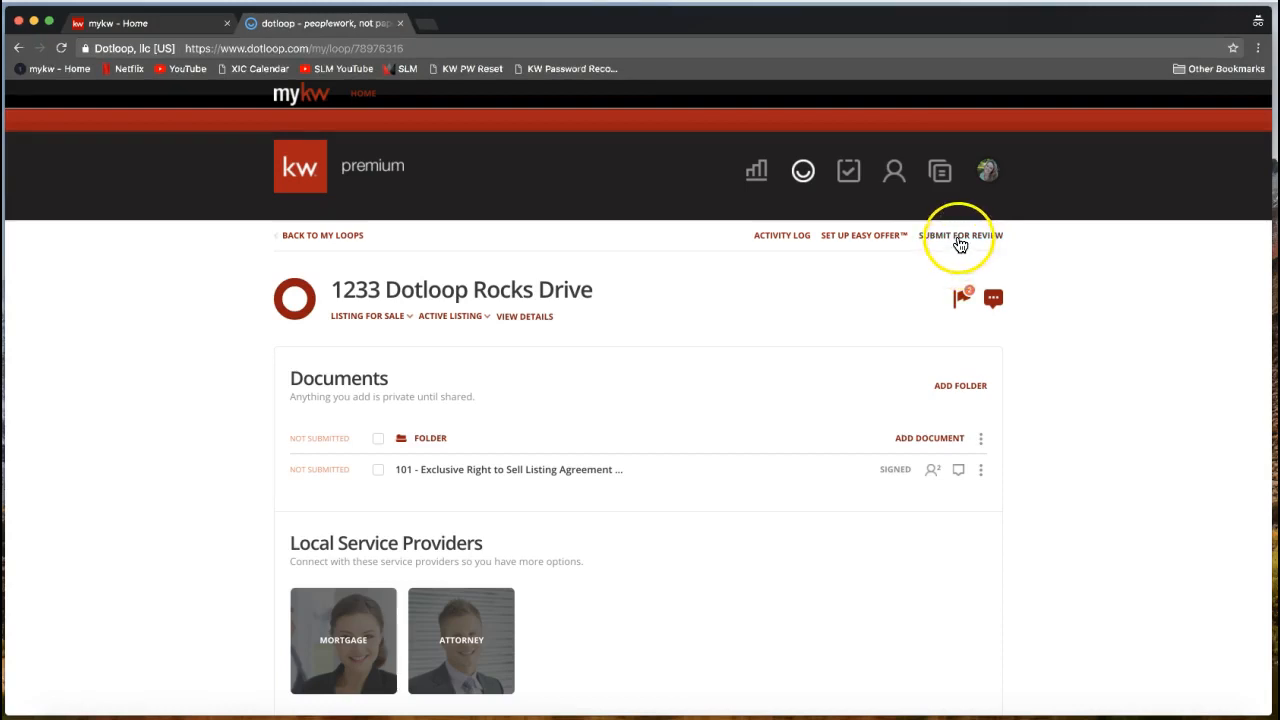
Submit the loop folder for review with type Listing, then close the submission window.
{"action": "left_click", "coordinate": [960, 238]}
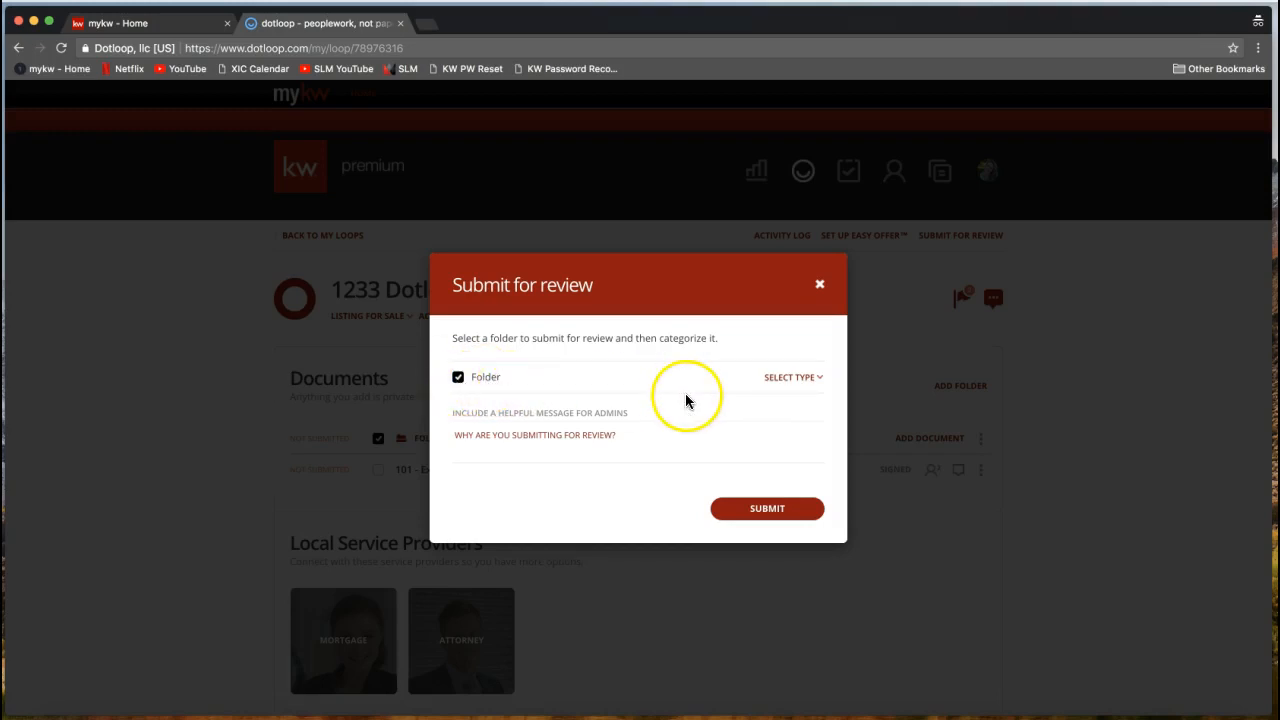
{"action": "left_click", "coordinate": [790, 380]}
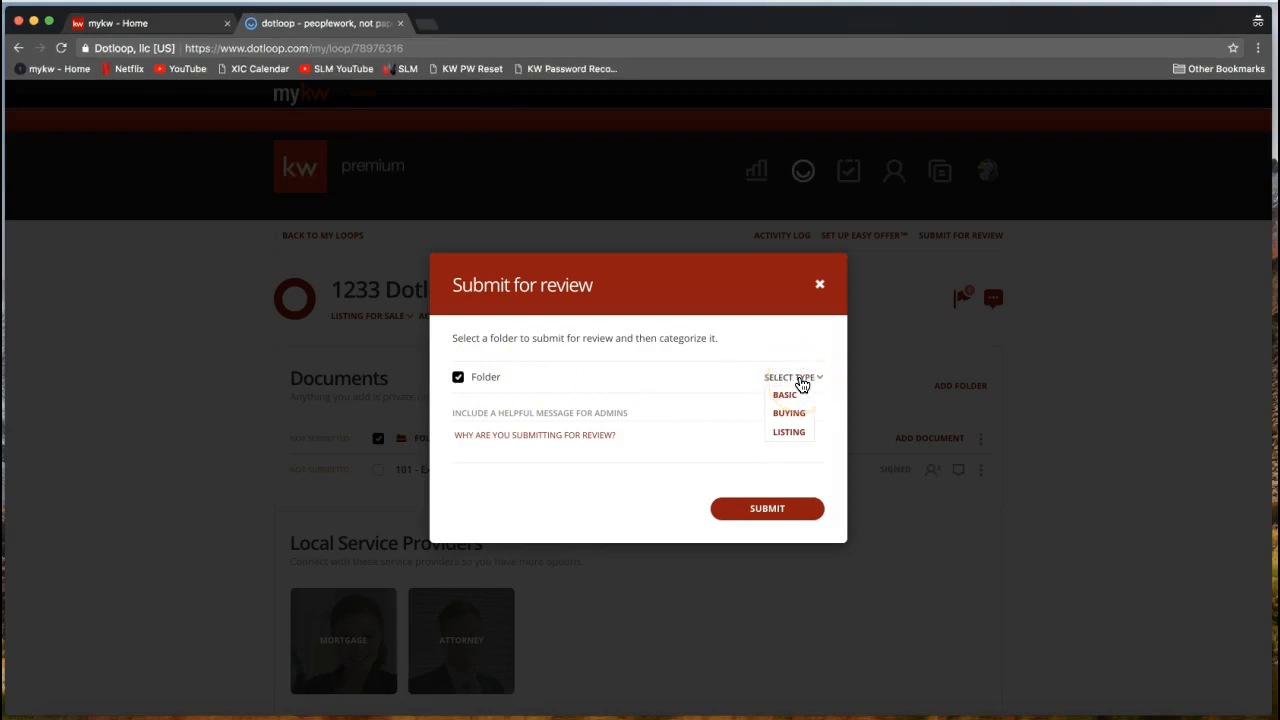
{"action": "left_click", "coordinate": [787, 436]}
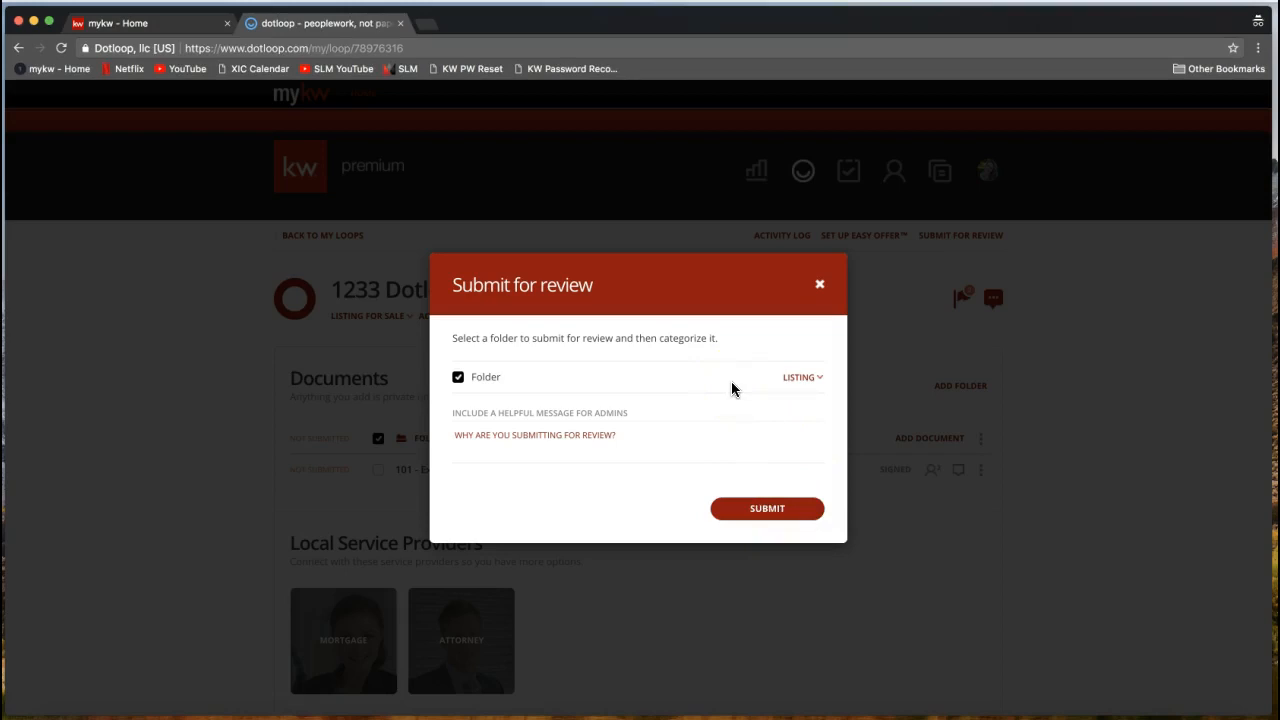
{"action": "left_click", "coordinate": [815, 508]}
{"action": "left_click", "coordinate": [819, 288]}
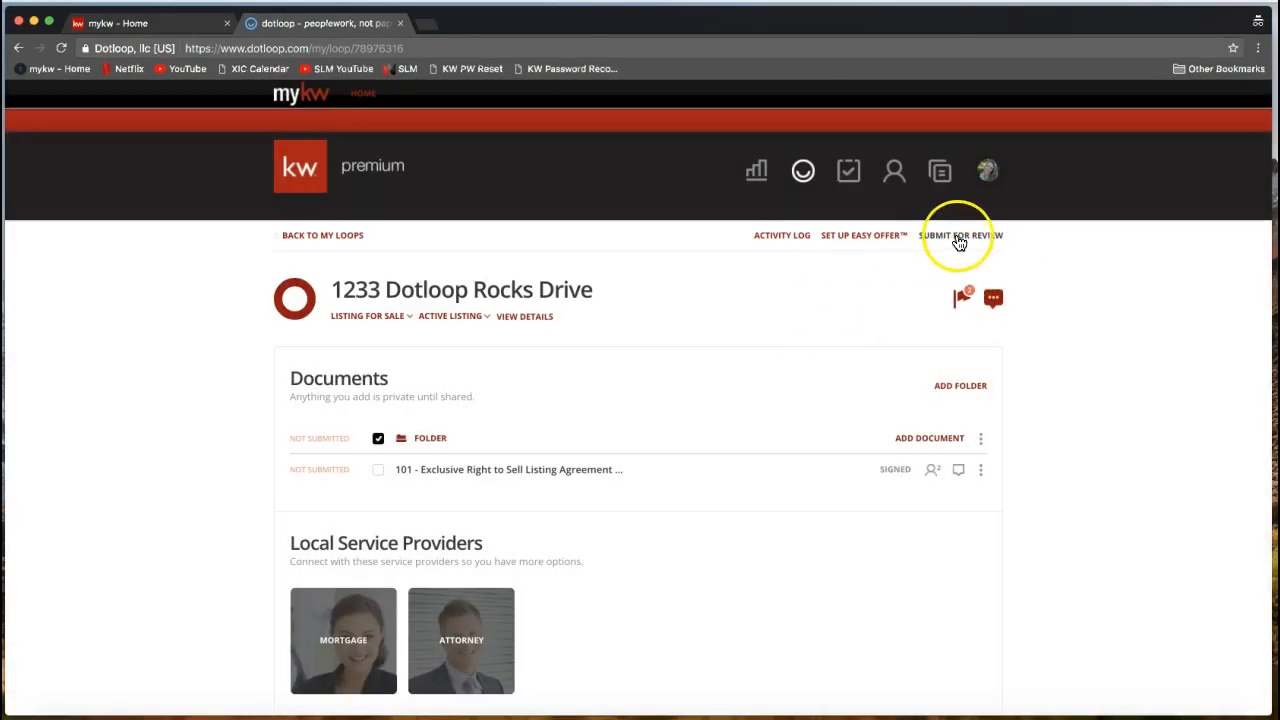
{"action": "left_click", "coordinate": [886, 286]}
Return to the loop overview and open the loop's details and people page.
{"action": "left_click", "coordinate": [291, 236]}
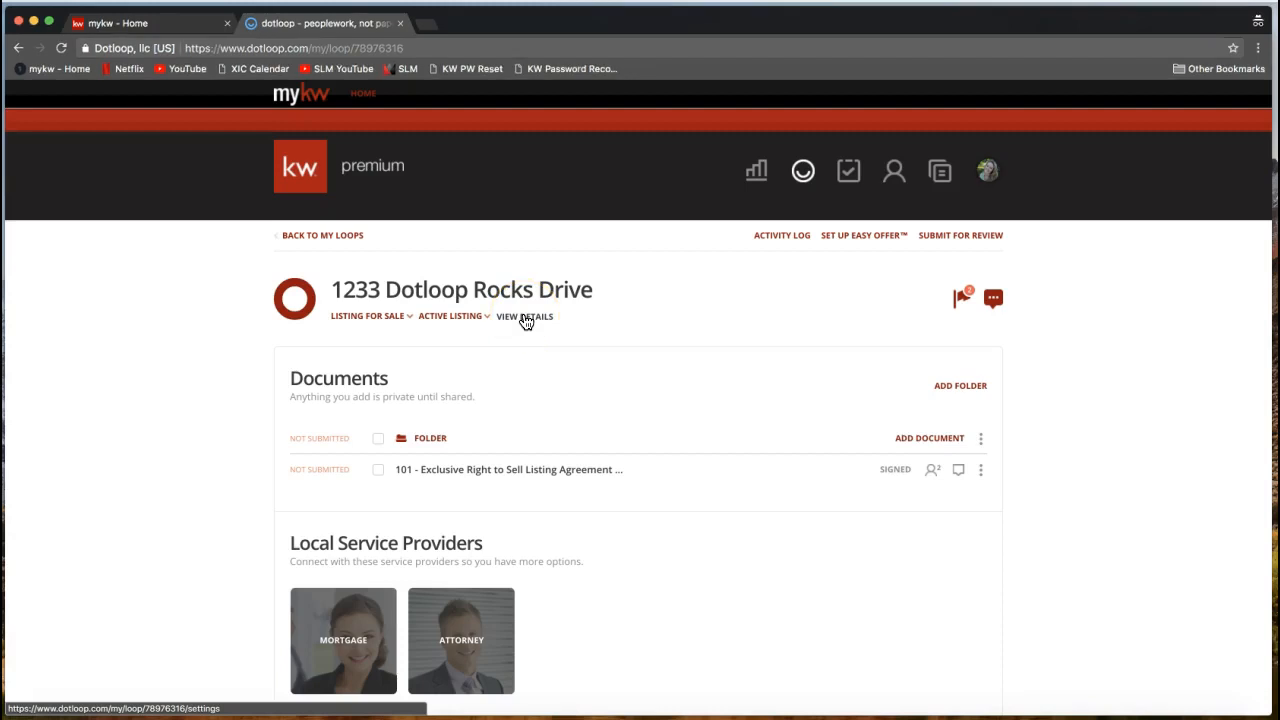
{"action": "left_click", "coordinate": [524, 318]}
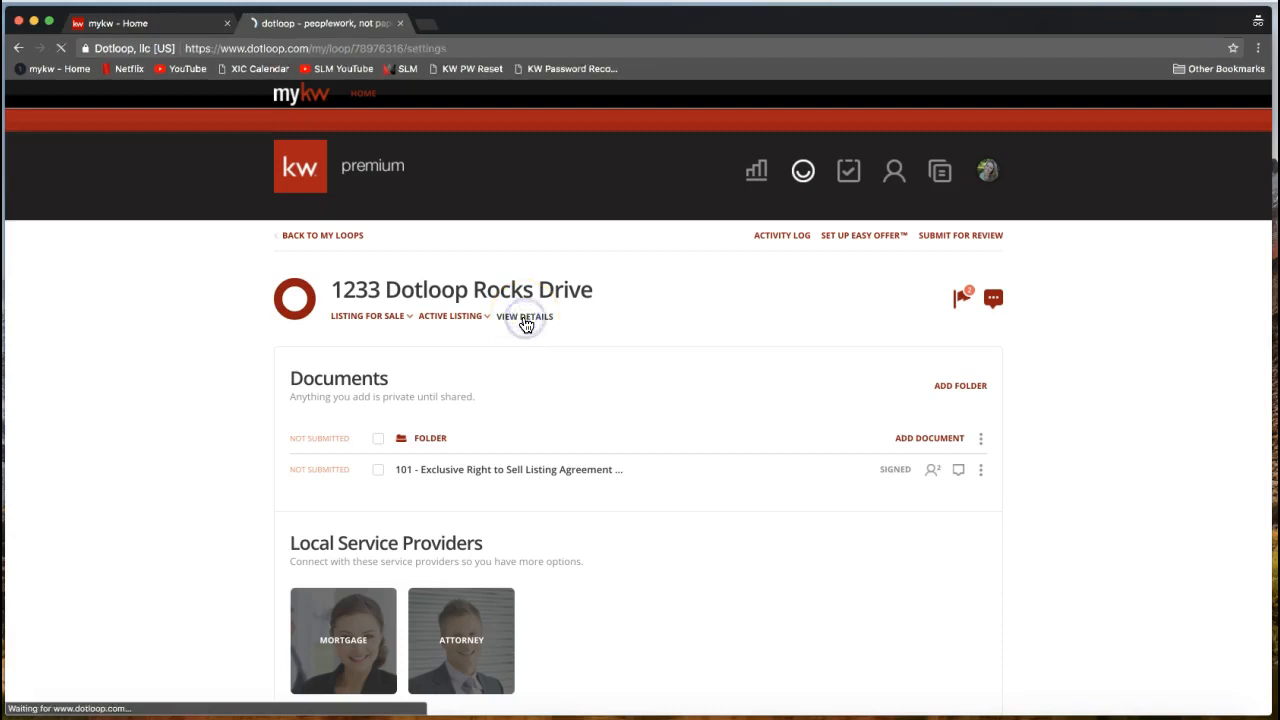